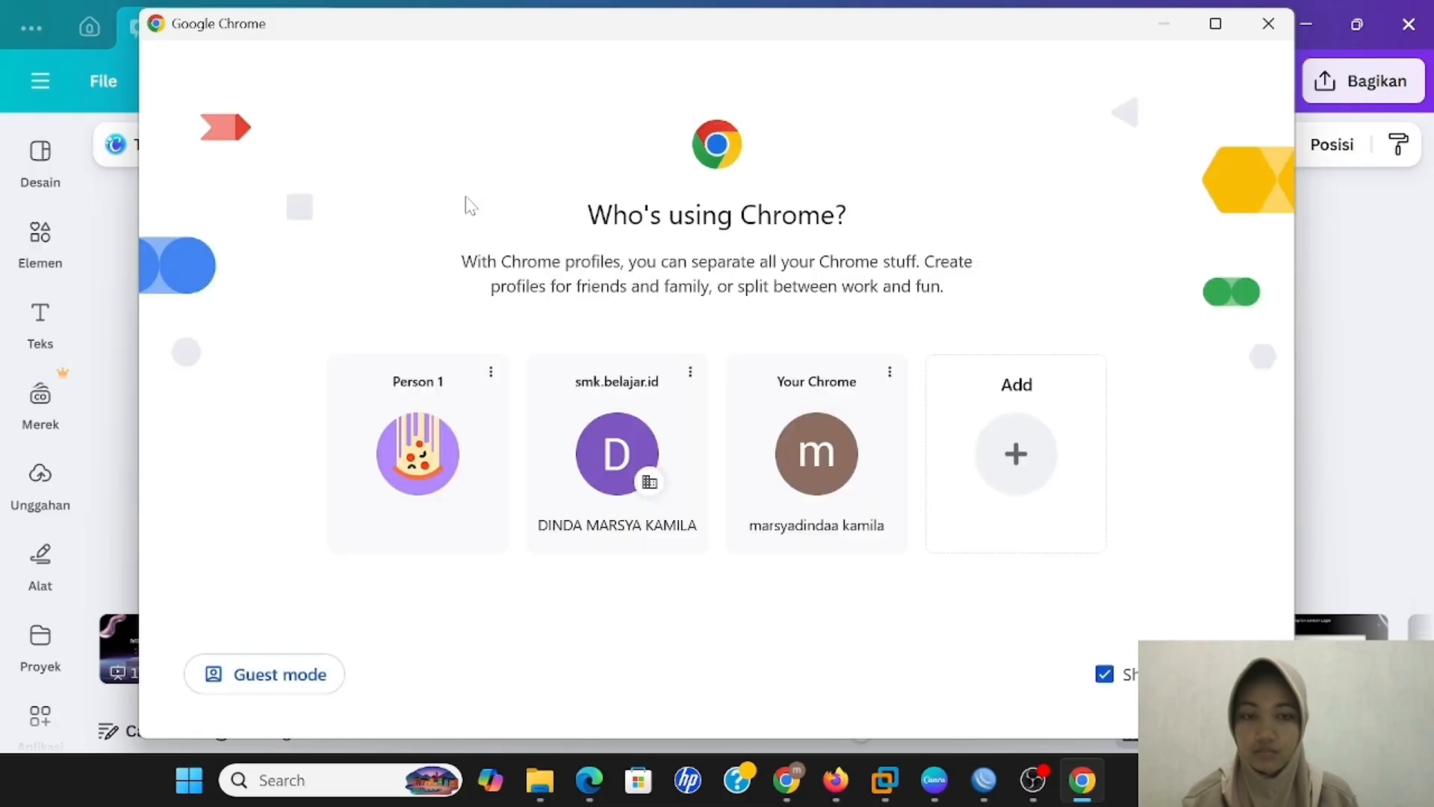
Open the "Your Chrome" browser profile and examine the WinBox changelog list on MikroTik's Downloads page
{"action": "left_click", "coordinate": [812, 448]}
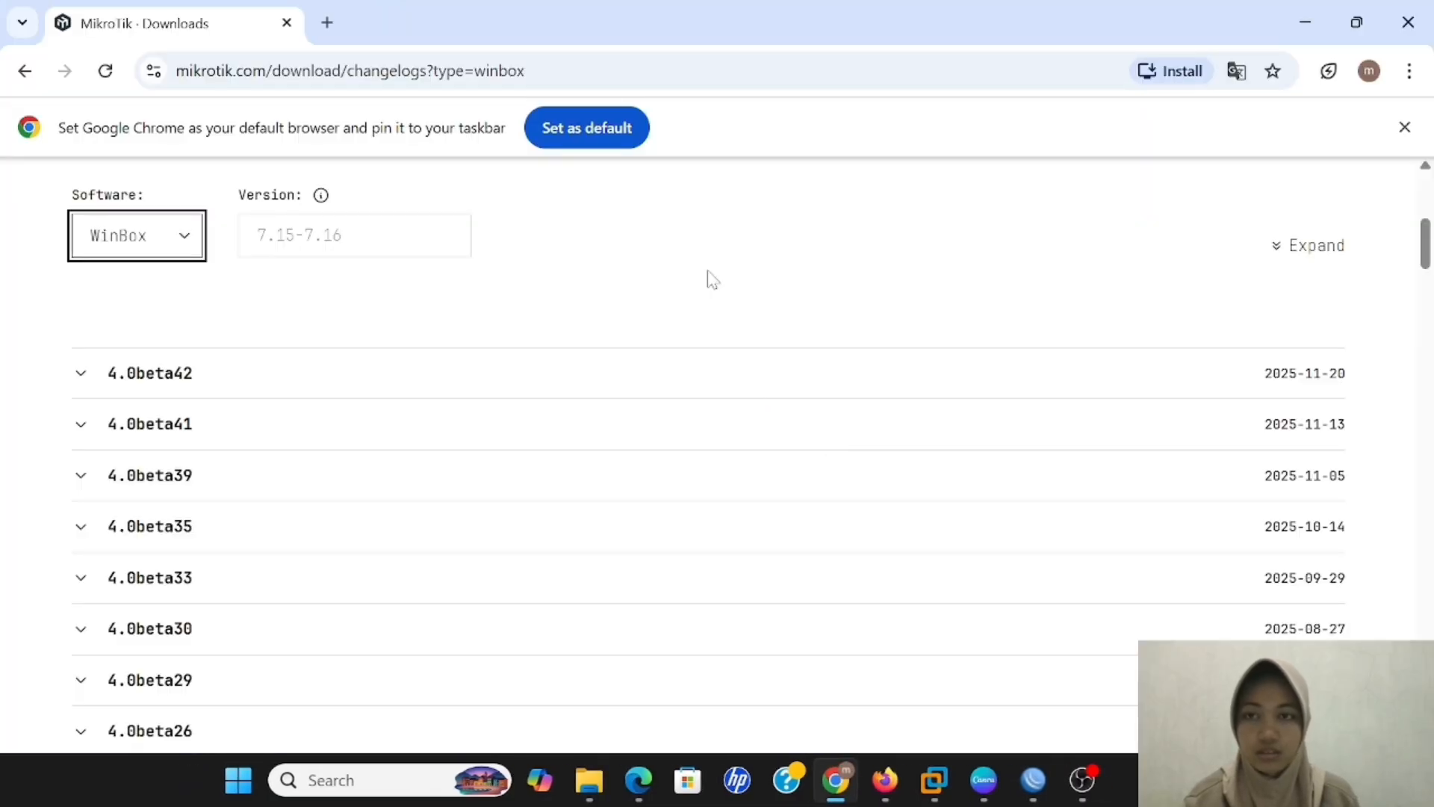
{"action": "scroll", "coordinate": [707, 279], "scroll_direction": "up", "scroll_amount": 3}
{"action": "scroll", "coordinate": [711, 279], "scroll_direction": "up", "scroll_amount": 3}
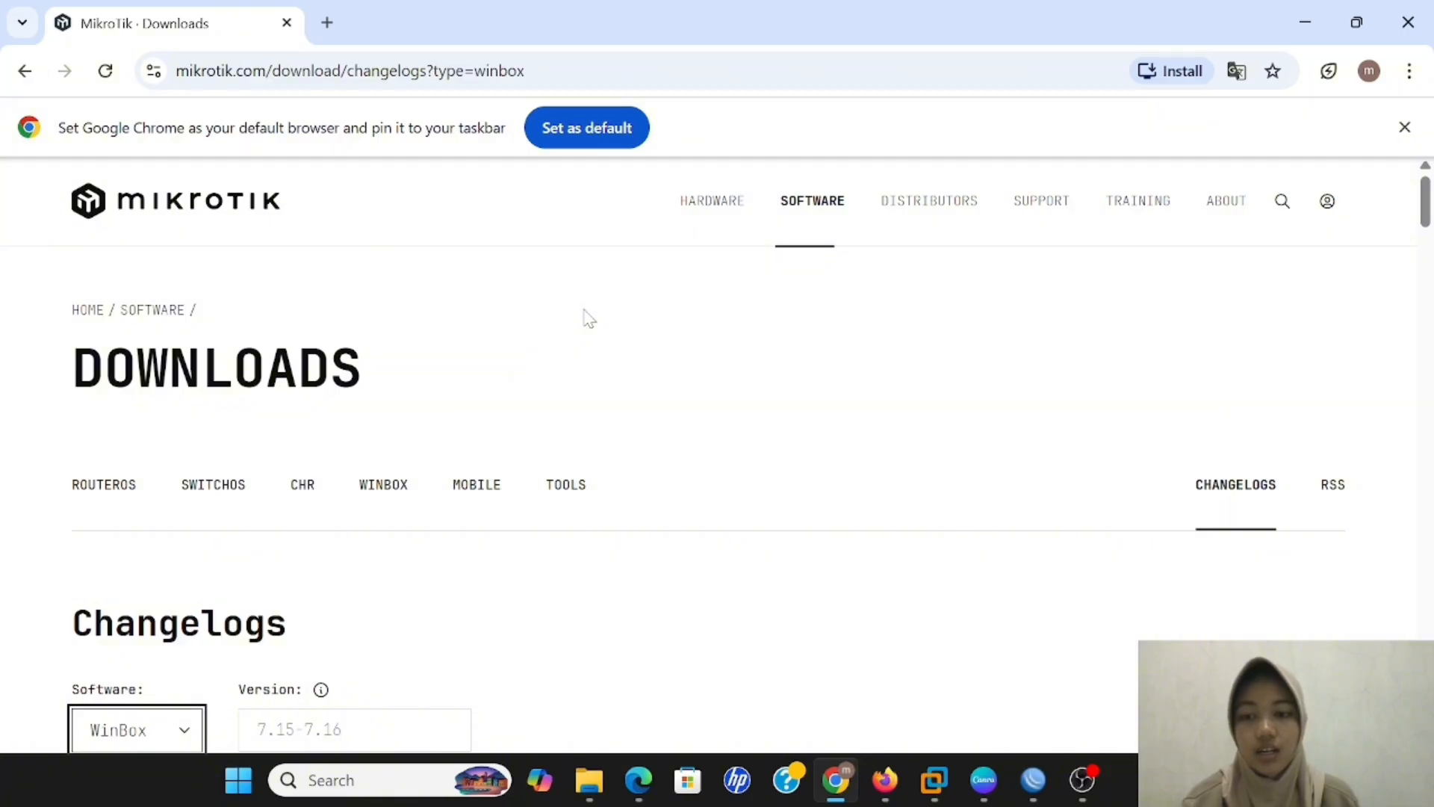
{"action": "scroll", "coordinate": [585, 318], "scroll_direction": "down", "scroll_amount": 4}
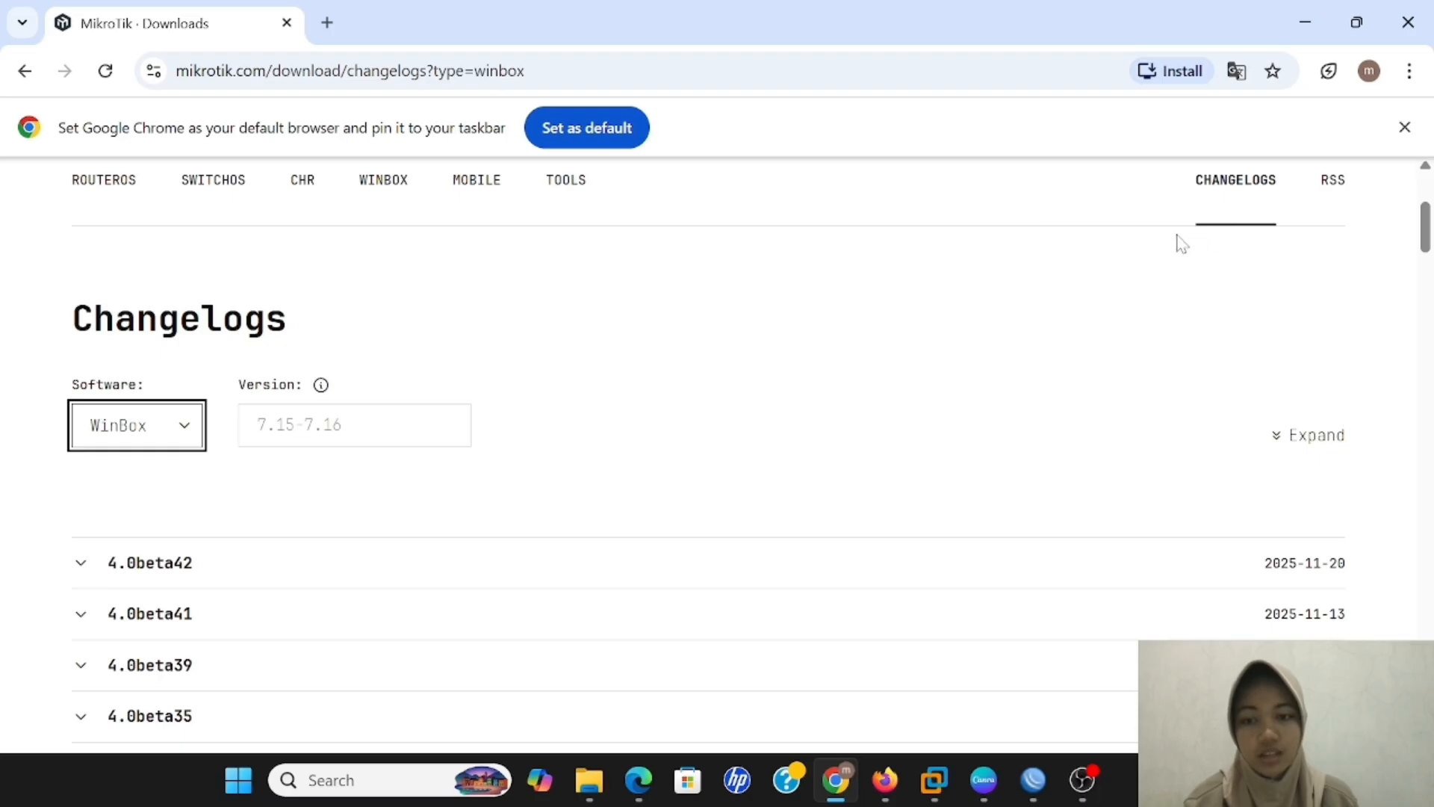
{"action": "scroll", "coordinate": [887, 264], "scroll_direction": "up", "scroll_amount": 3}
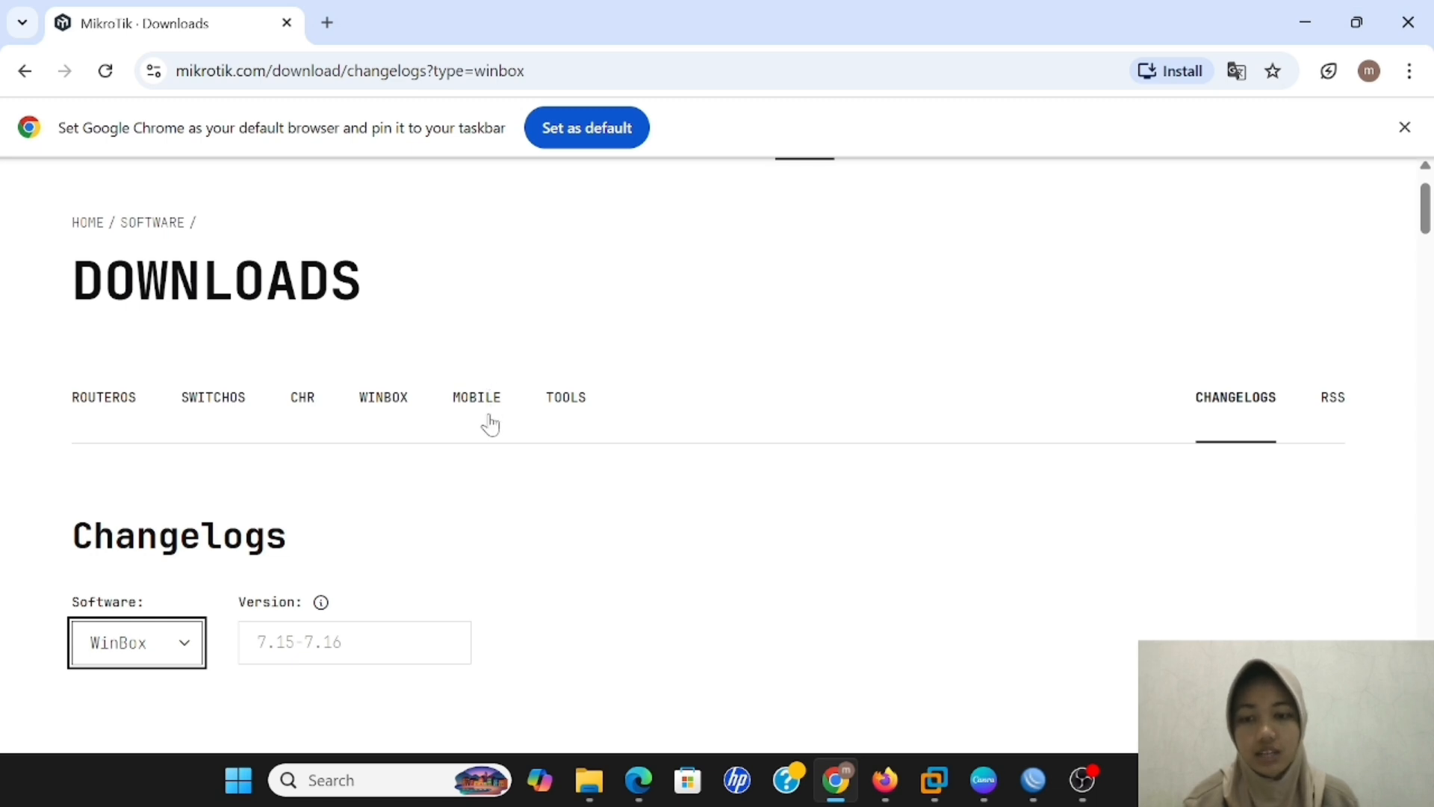
{"action": "scroll", "coordinate": [490, 423], "scroll_direction": "down", "scroll_amount": 4}
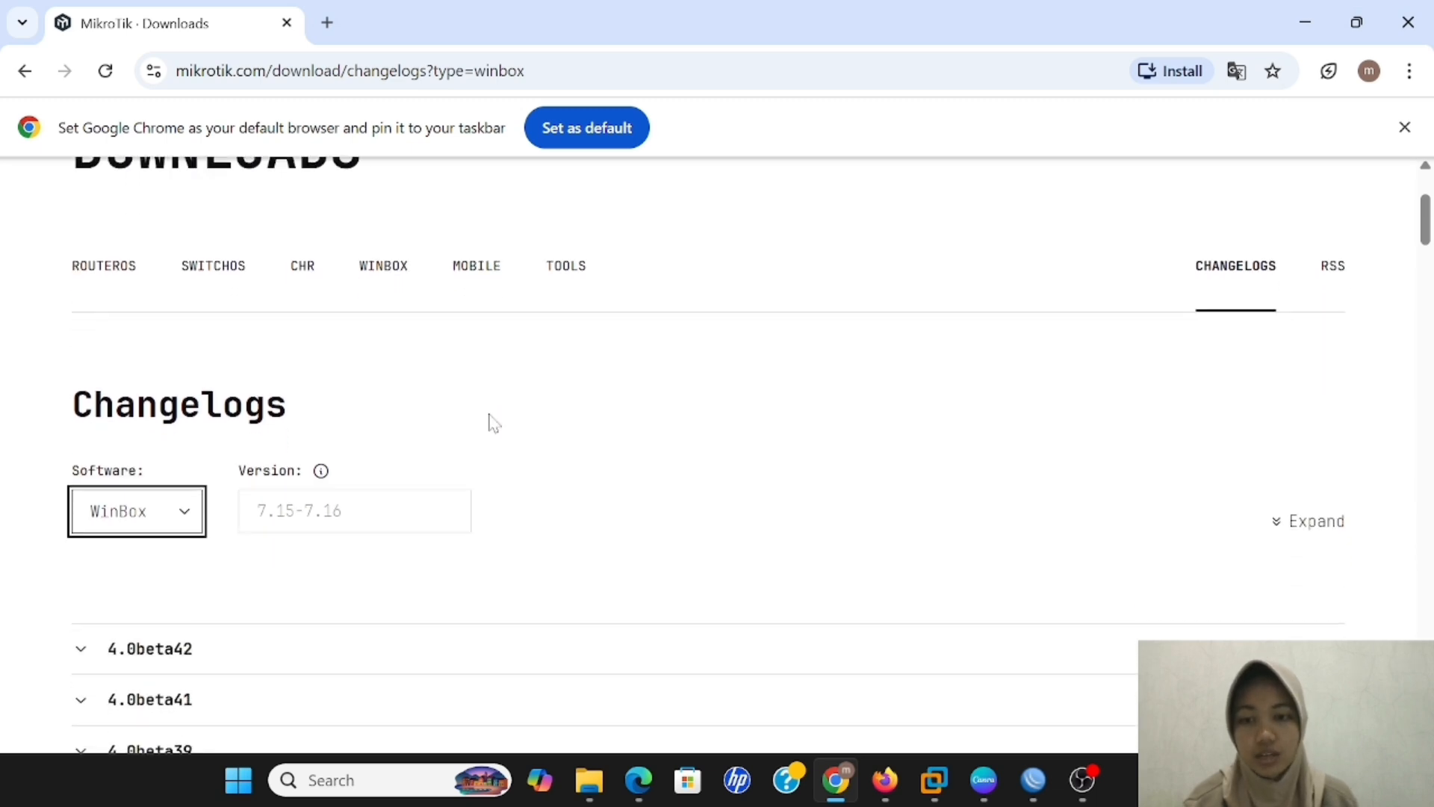
{"action": "scroll", "coordinate": [491, 424], "scroll_direction": "down", "scroll_amount": 2}
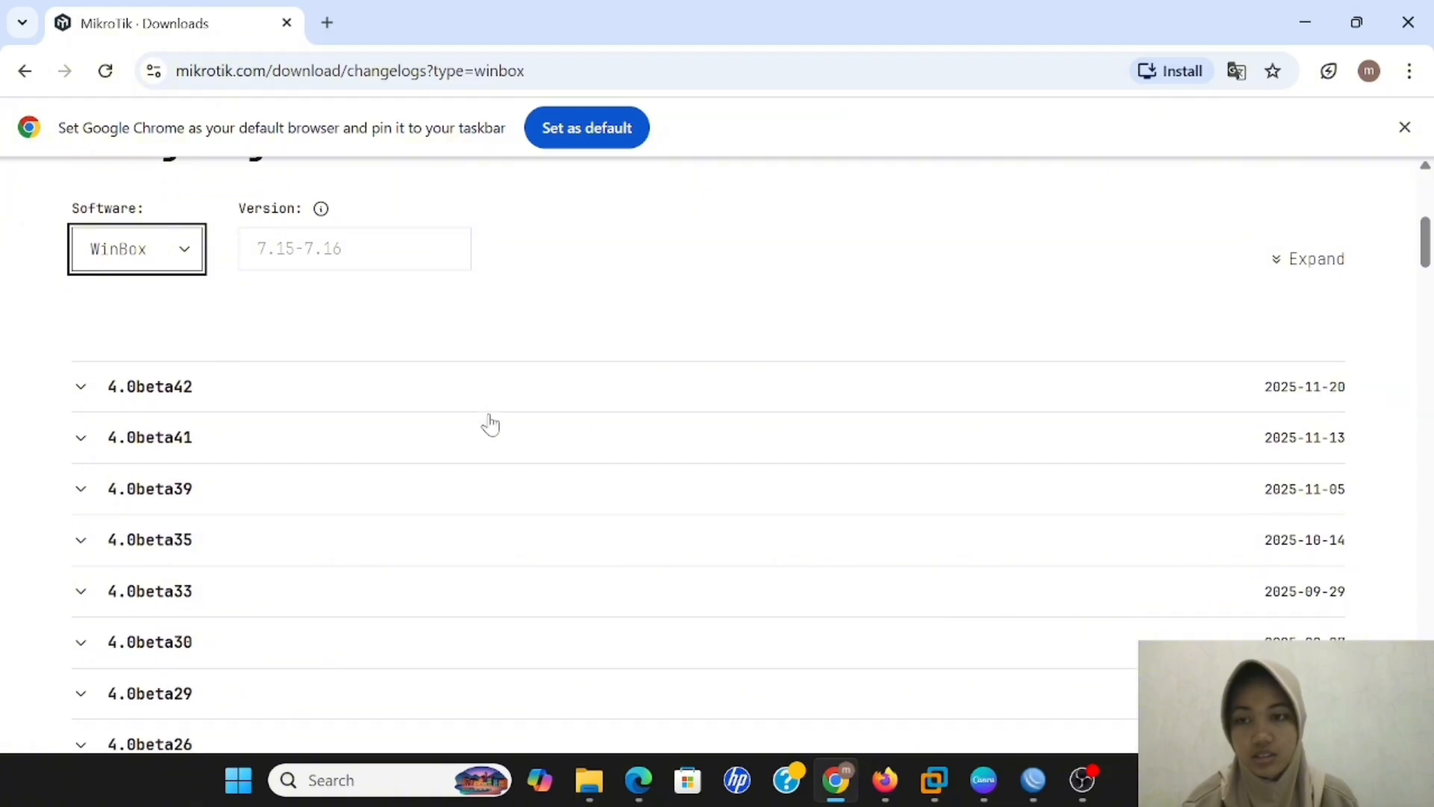
{"action": "scroll", "coordinate": [490, 424], "scroll_direction": "up", "scroll_amount": 1}
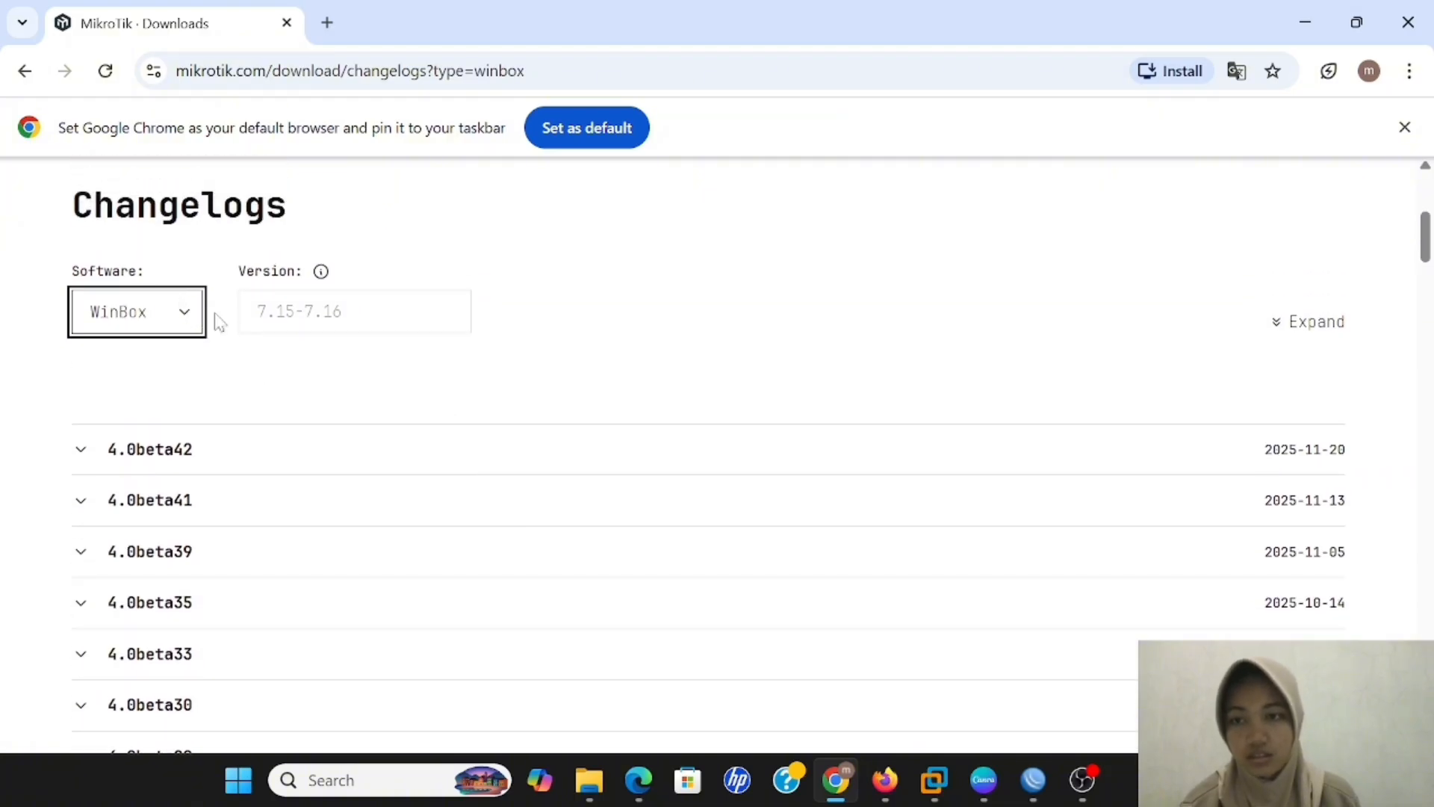
{"action": "scroll", "coordinate": [403, 326], "scroll_direction": "up", "scroll_amount": 3}
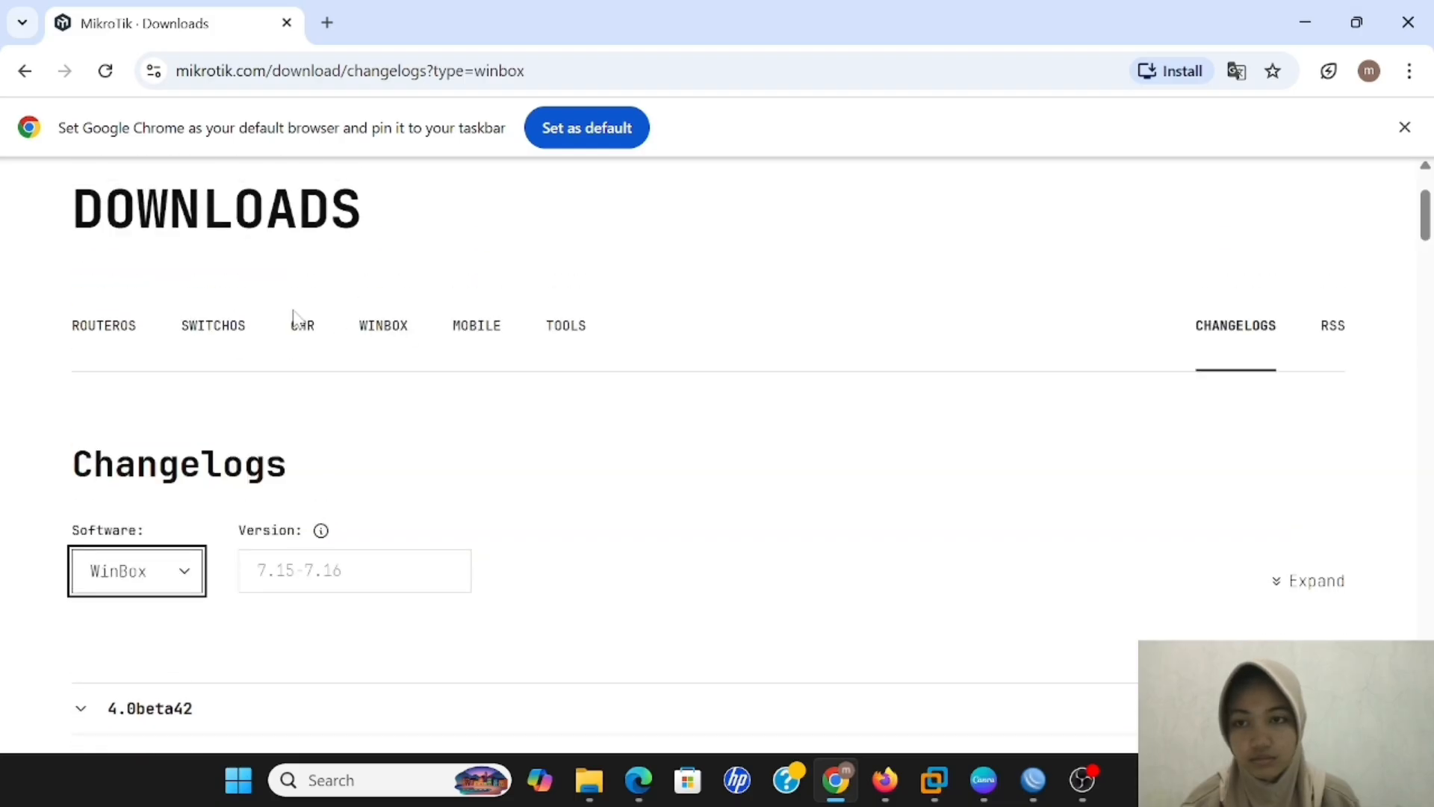
Open MikroTik's WinBox downloads and examine the offered versions and operating system builds
{"action": "left_click", "coordinate": [382, 329]}
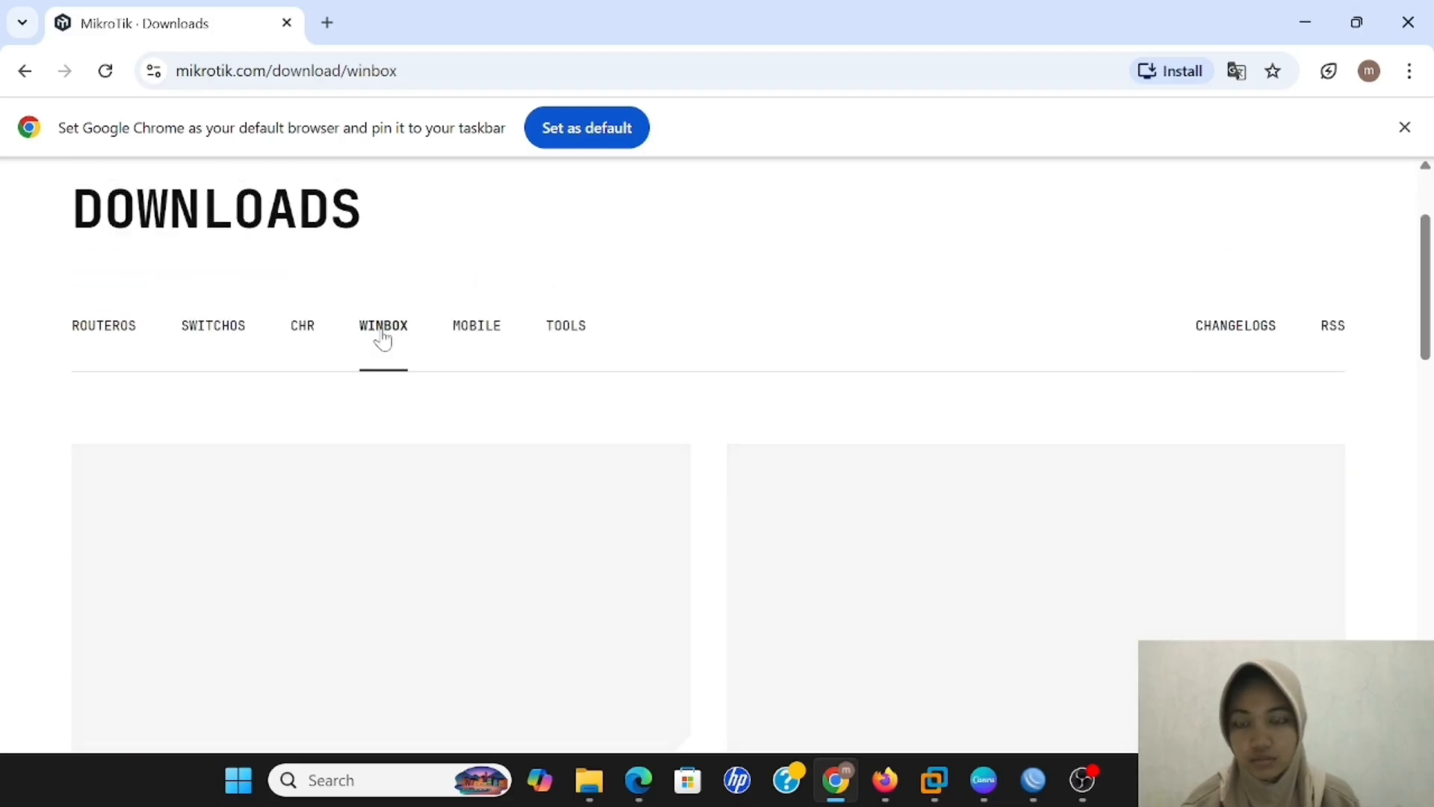
{"action": "scroll", "coordinate": [381, 336], "scroll_direction": "down", "scroll_amount": 5}
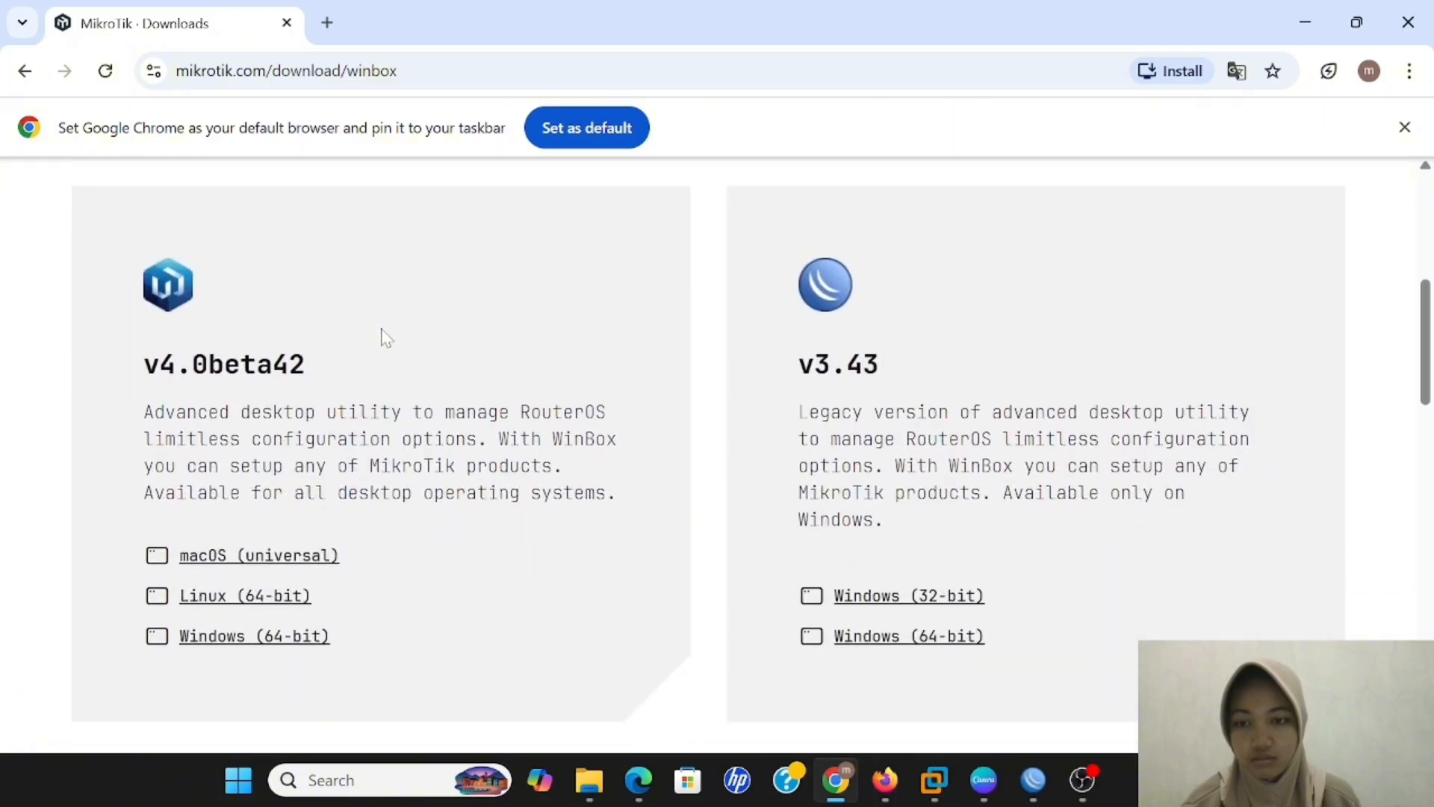
{"action": "scroll", "coordinate": [383, 336], "scroll_direction": "up", "scroll_amount": 7}
{"action": "scroll", "coordinate": [386, 337], "scroll_direction": "down", "scroll_amount": 1}
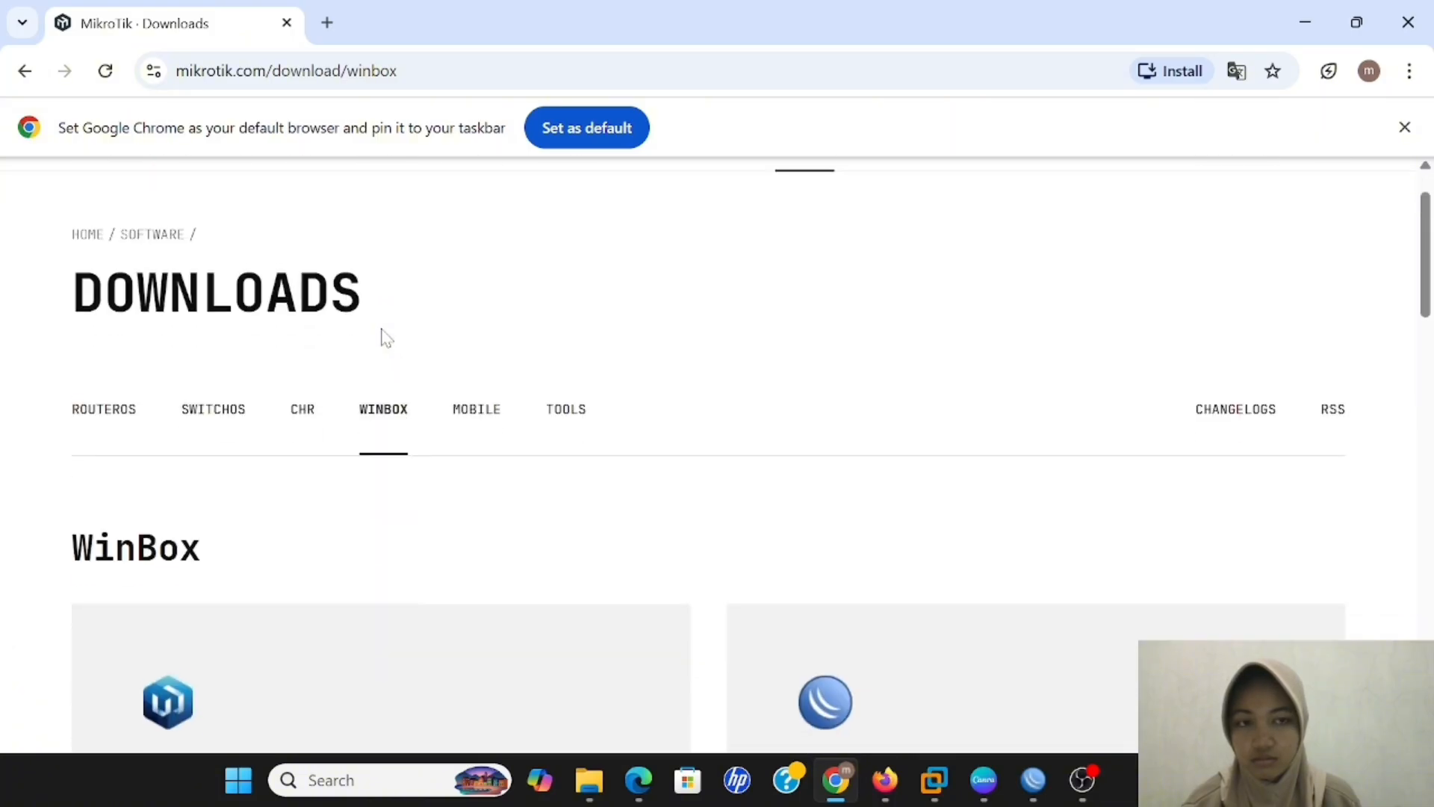
{"action": "scroll", "coordinate": [386, 337], "scroll_direction": "up", "scroll_amount": 1}
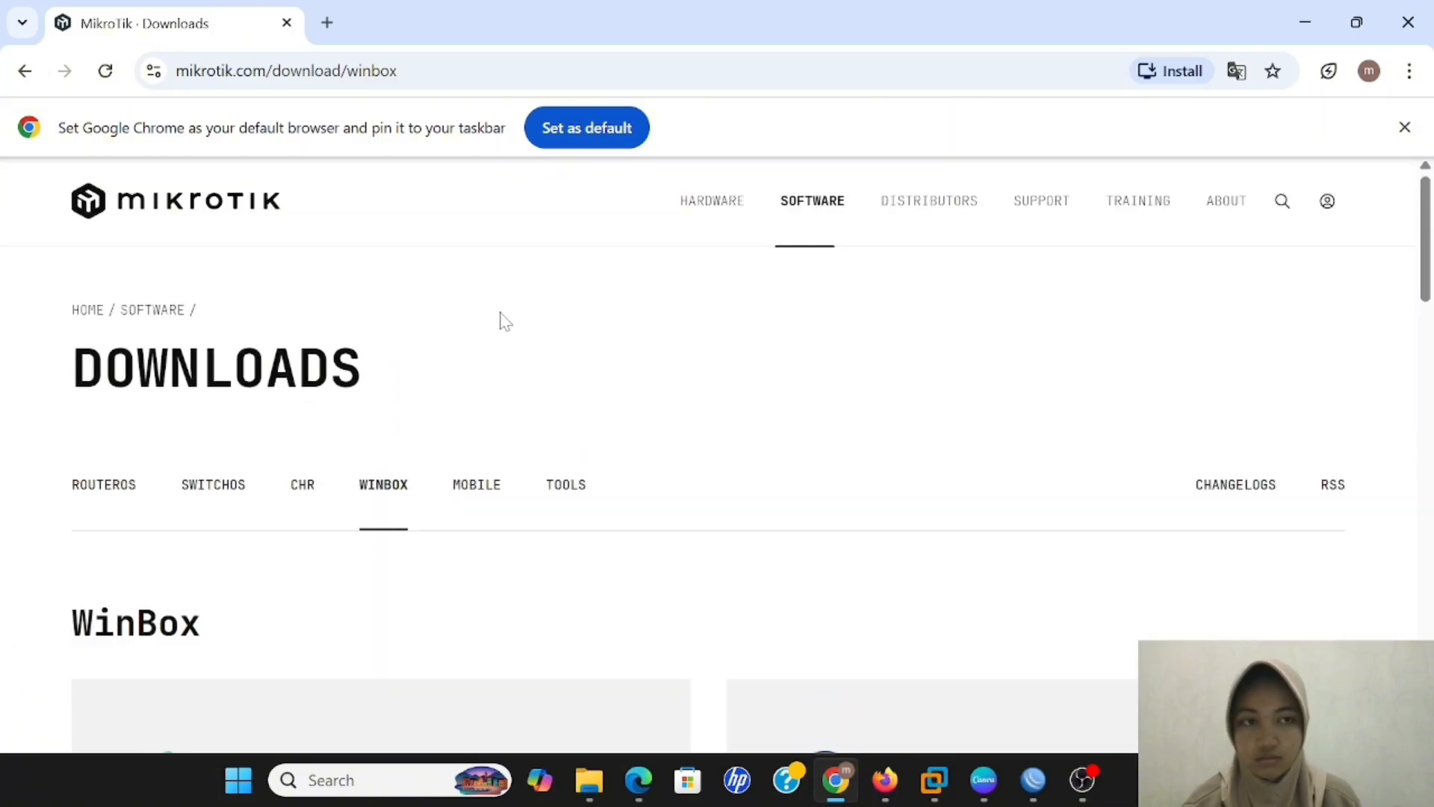
Browse the RouterOS downloads followed by the SwitchOS downloads on the MikroTik site
{"action": "left_click", "coordinate": [110, 494]}
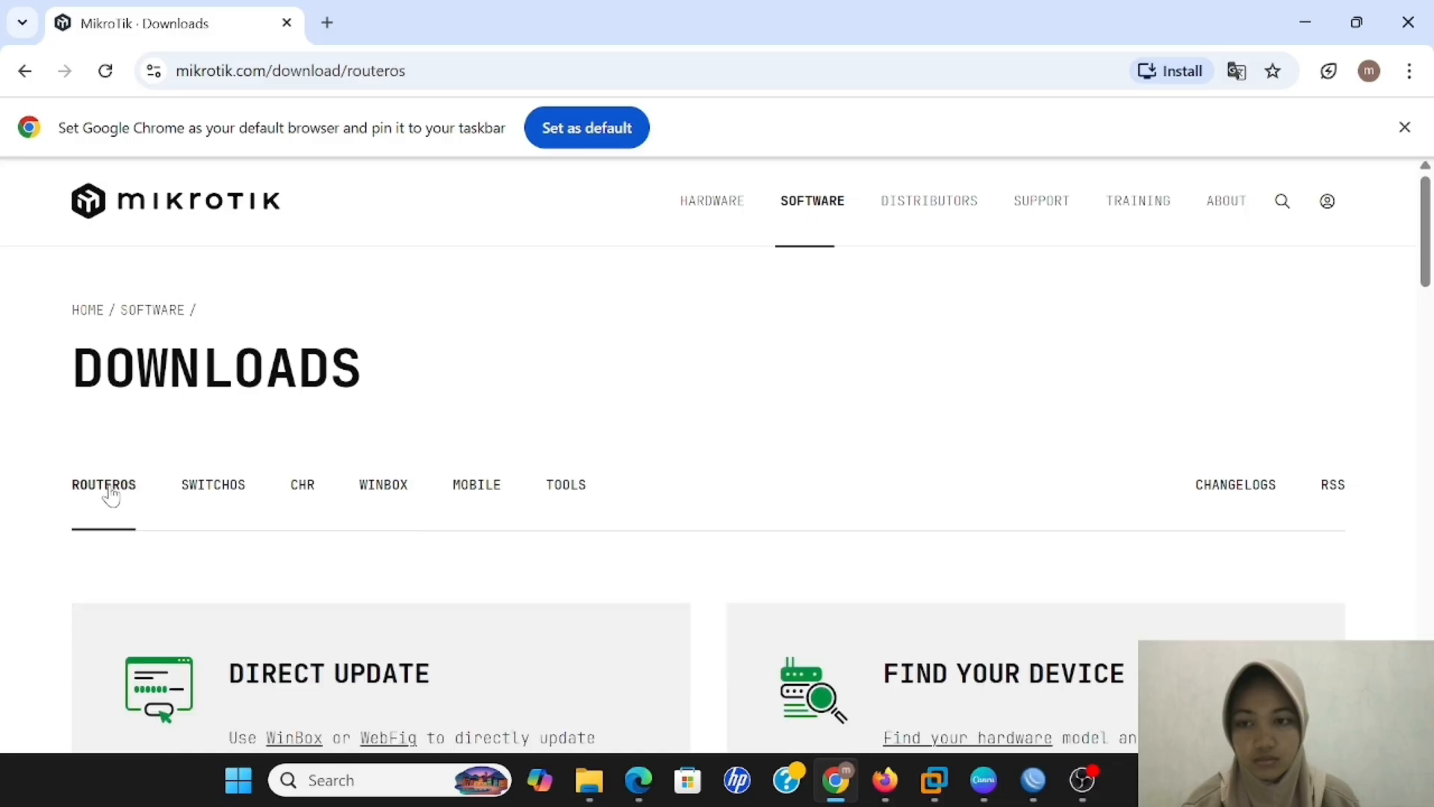
{"action": "left_click", "coordinate": [217, 484]}
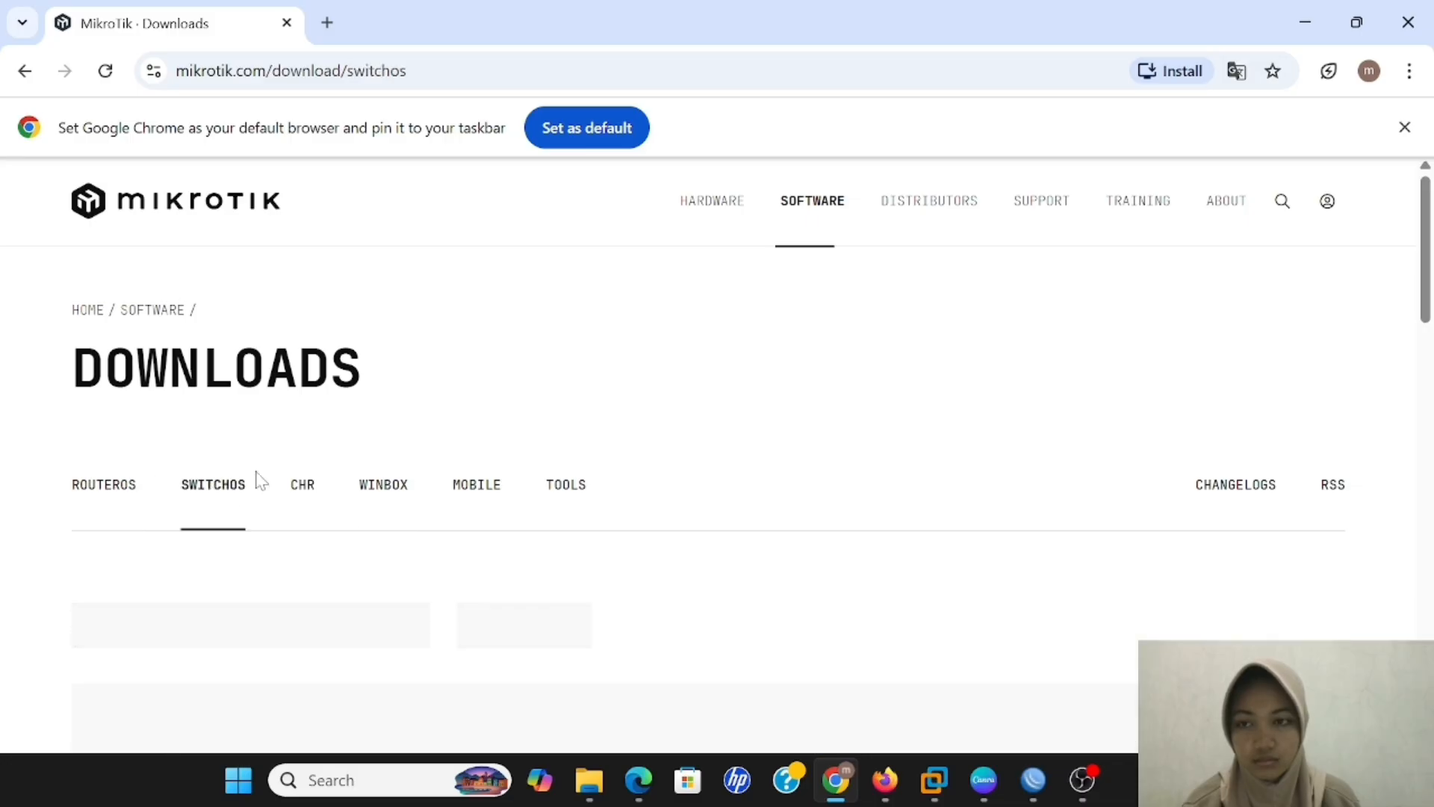
{"action": "scroll", "coordinate": [284, 496], "scroll_direction": "down", "scroll_amount": 2}
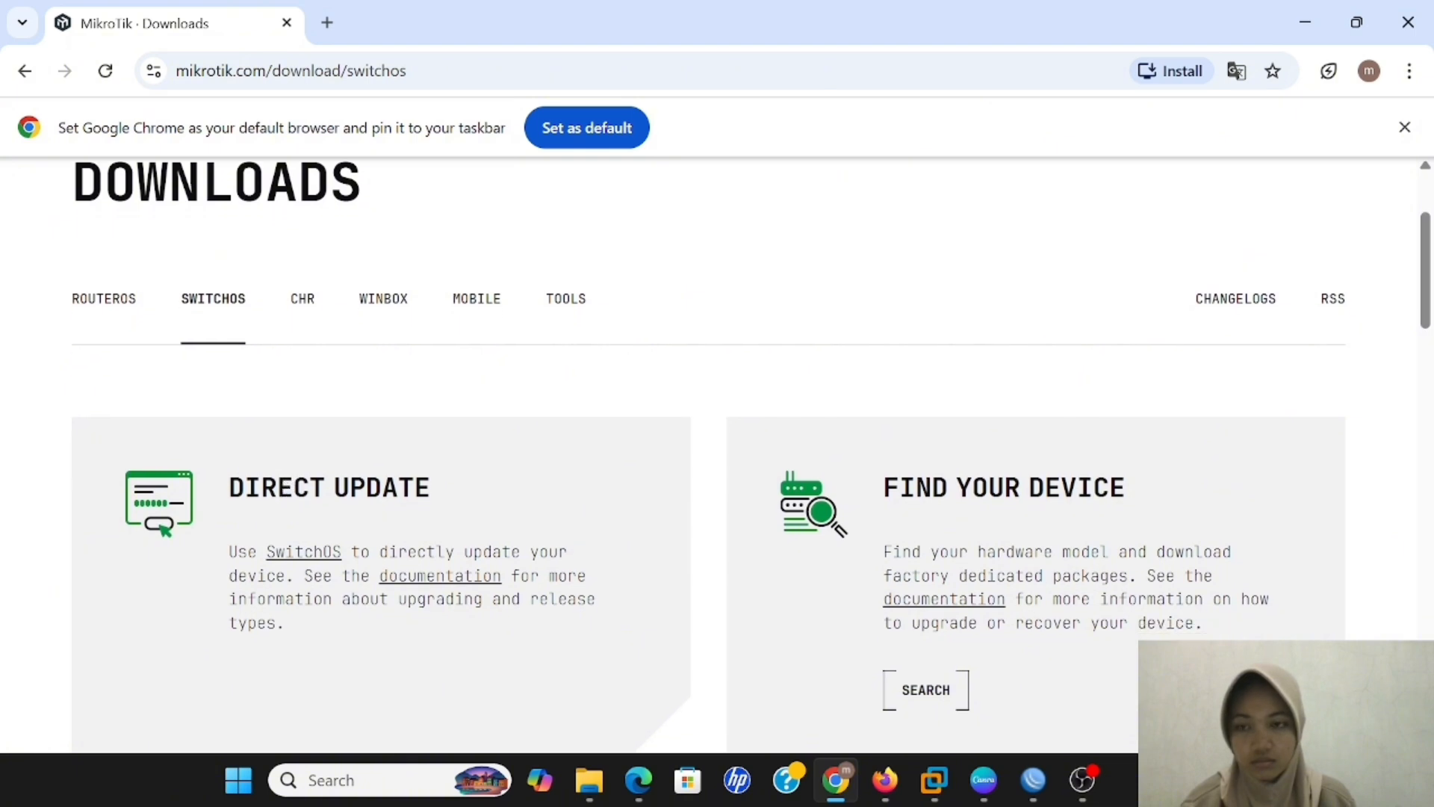
Open the CHR downloads and examine the install images and extra packages of the stable release
{"action": "left_click", "coordinate": [303, 304]}
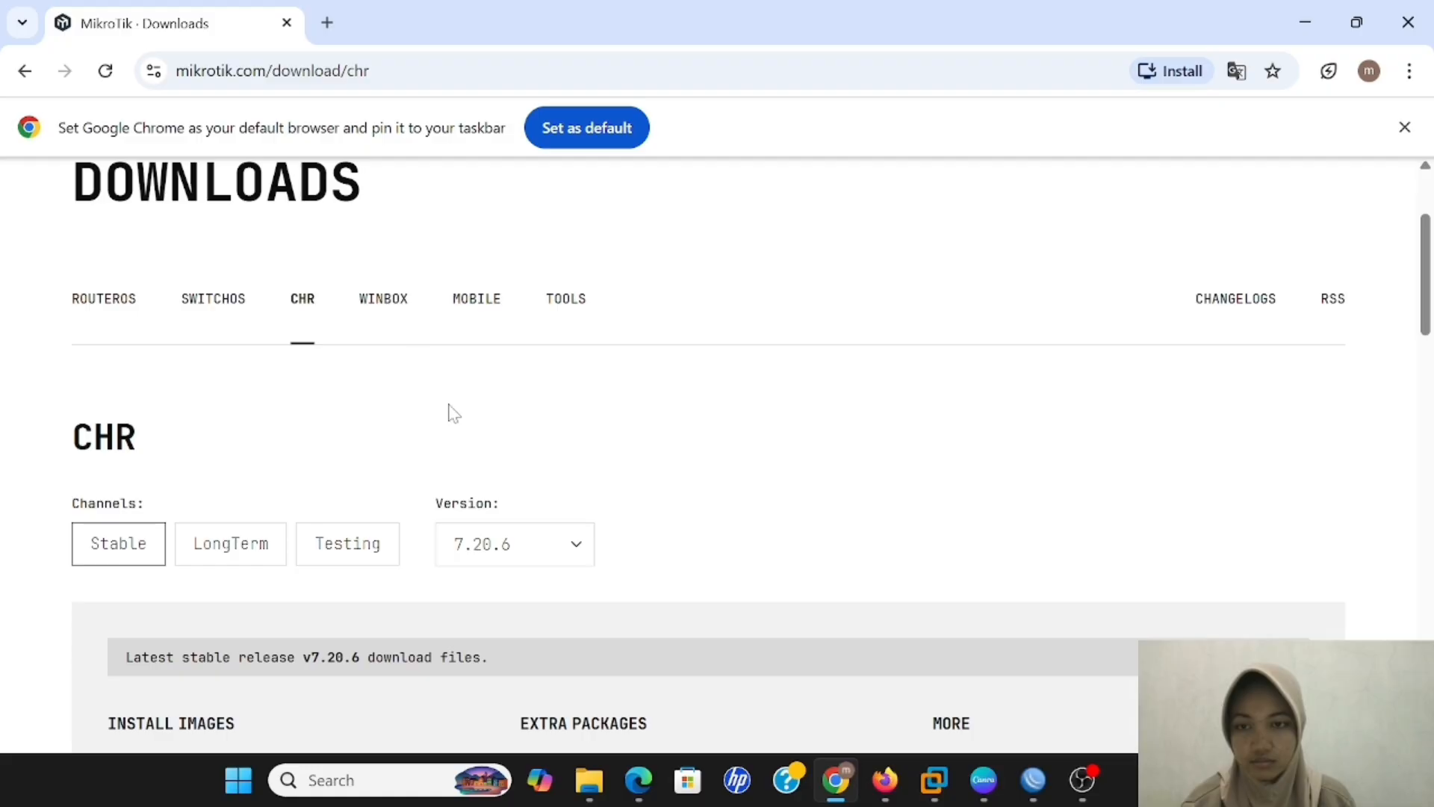
{"action": "scroll", "coordinate": [543, 426], "scroll_direction": "down", "scroll_amount": 1}
{"action": "scroll", "coordinate": [543, 426], "scroll_direction": "down", "scroll_amount": 2}
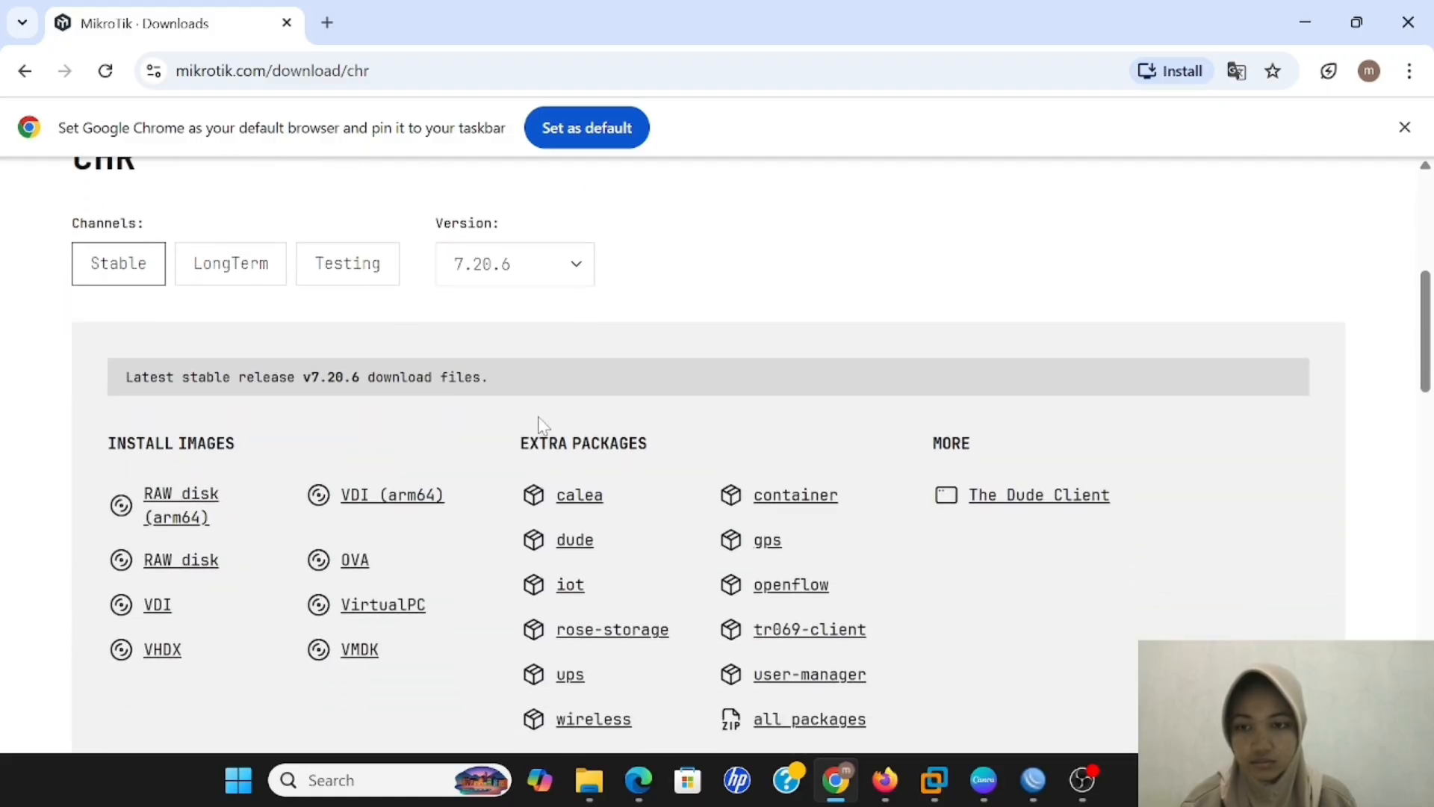
{"action": "scroll", "coordinate": [543, 426], "scroll_direction": "down", "scroll_amount": 1}
{"action": "scroll", "coordinate": [543, 426], "scroll_direction": "up", "scroll_amount": 3}
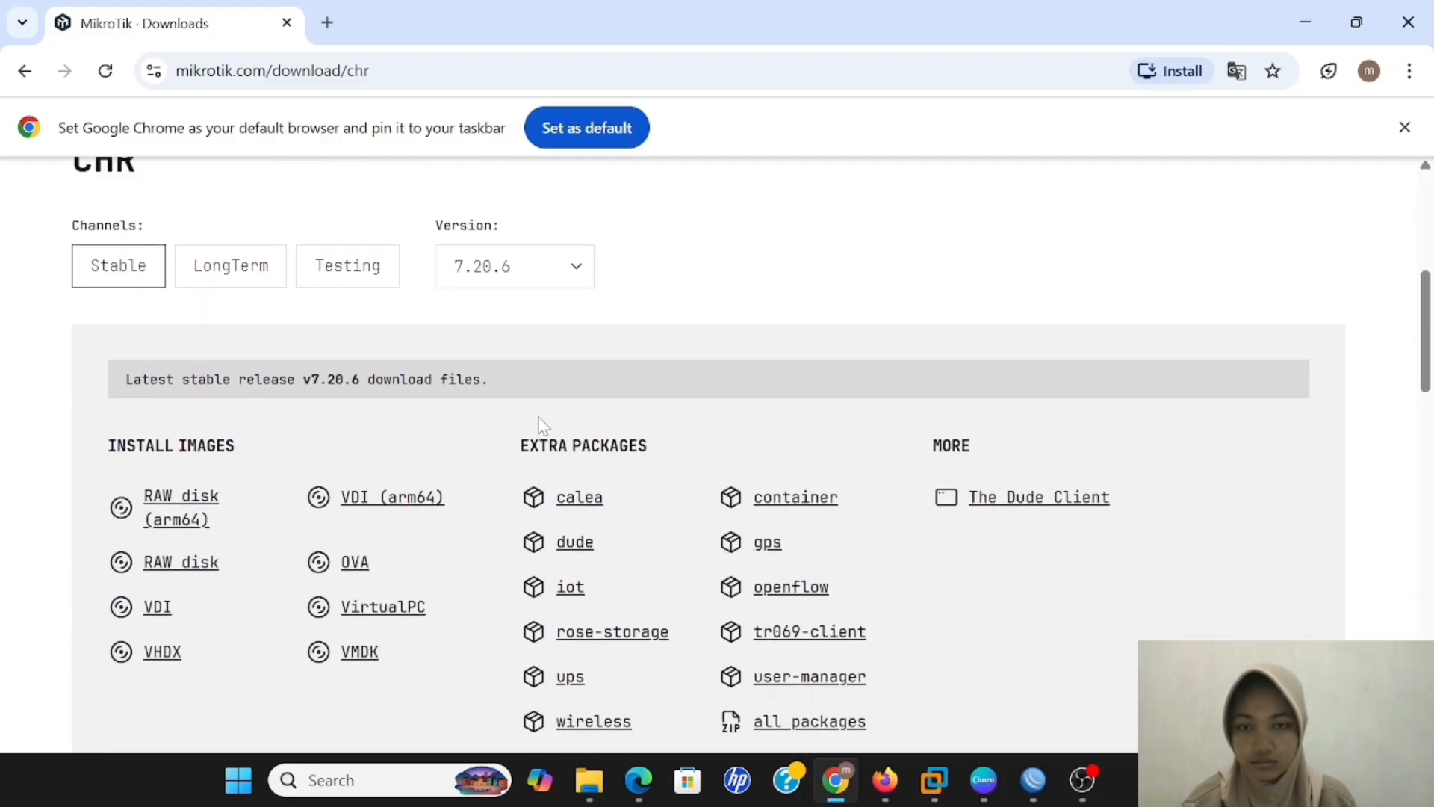
{"action": "scroll", "coordinate": [543, 426], "scroll_direction": "up", "scroll_amount": 1}
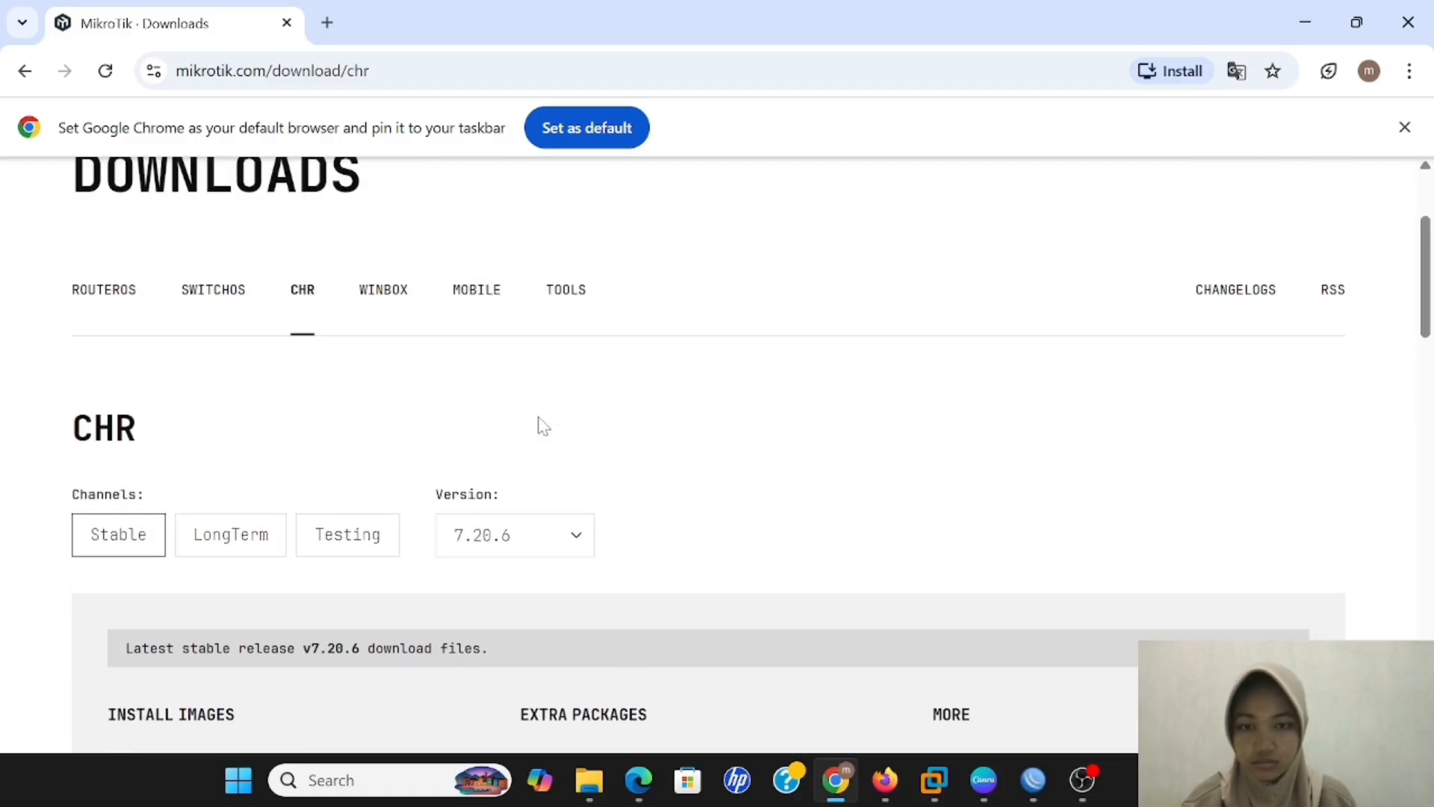
Visit the WinBox and Tools downloads, and return to Changelogs to examine the WinBox release list
{"action": "left_click", "coordinate": [384, 295]}
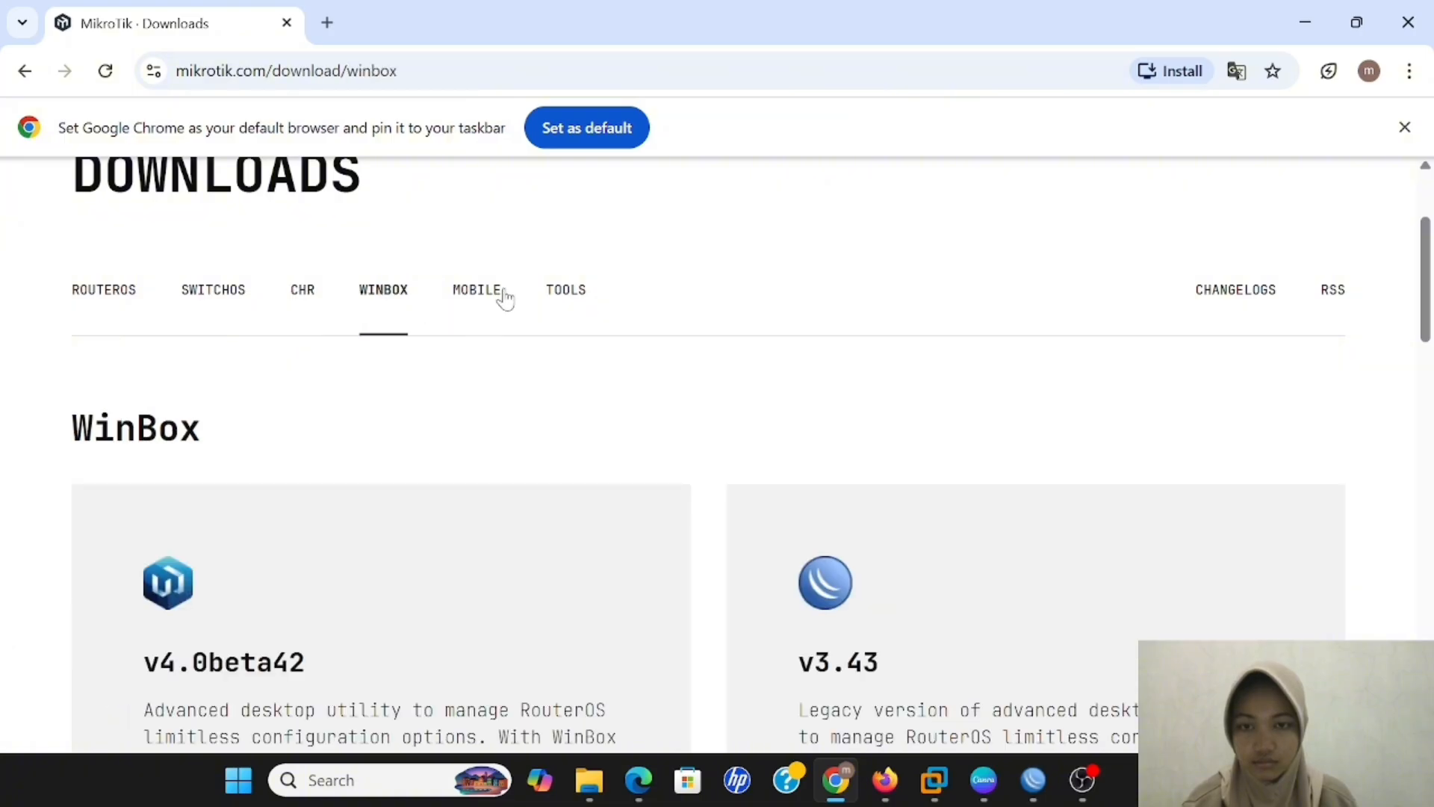
{"action": "left_click", "coordinate": [569, 298]}
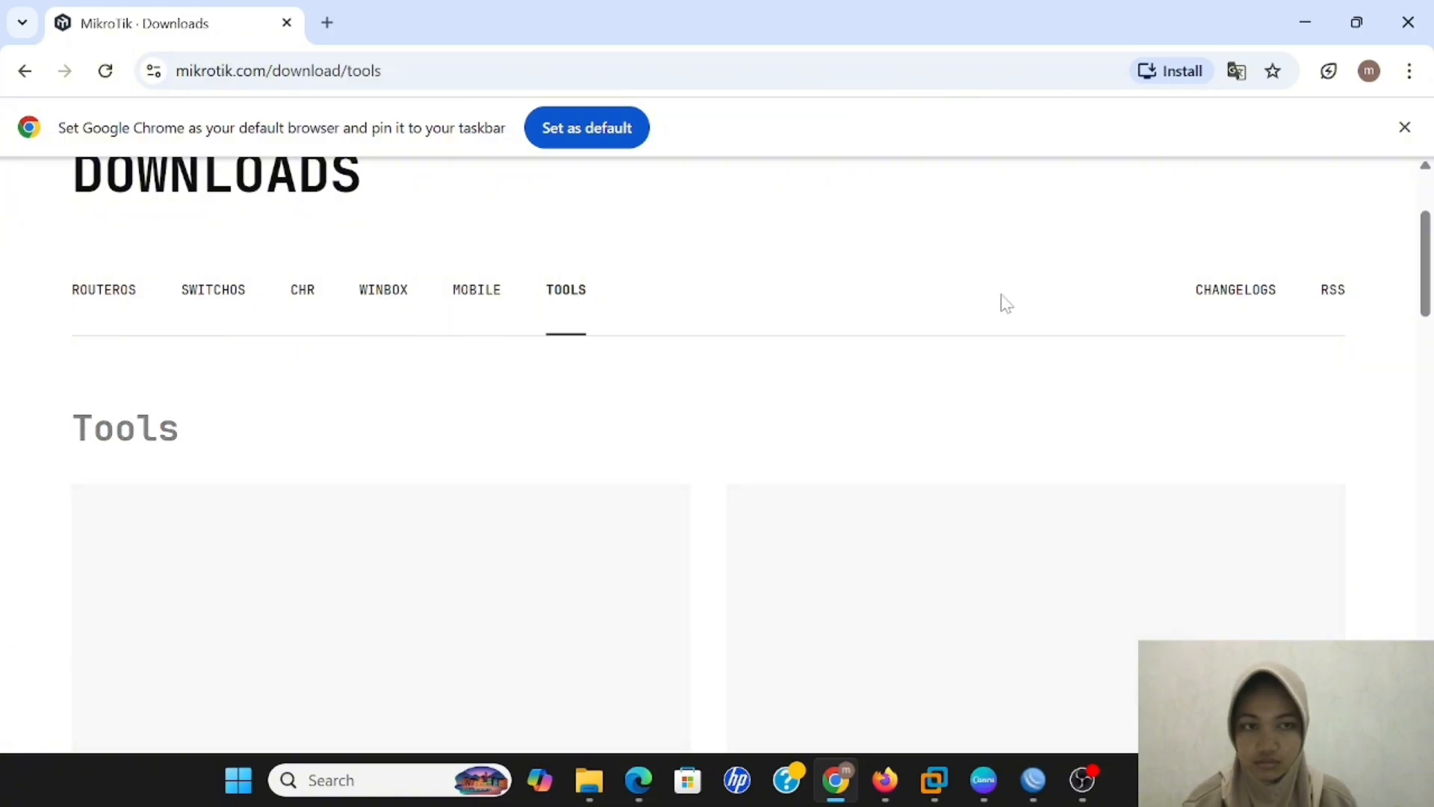
{"action": "left_click", "coordinate": [1253, 301]}
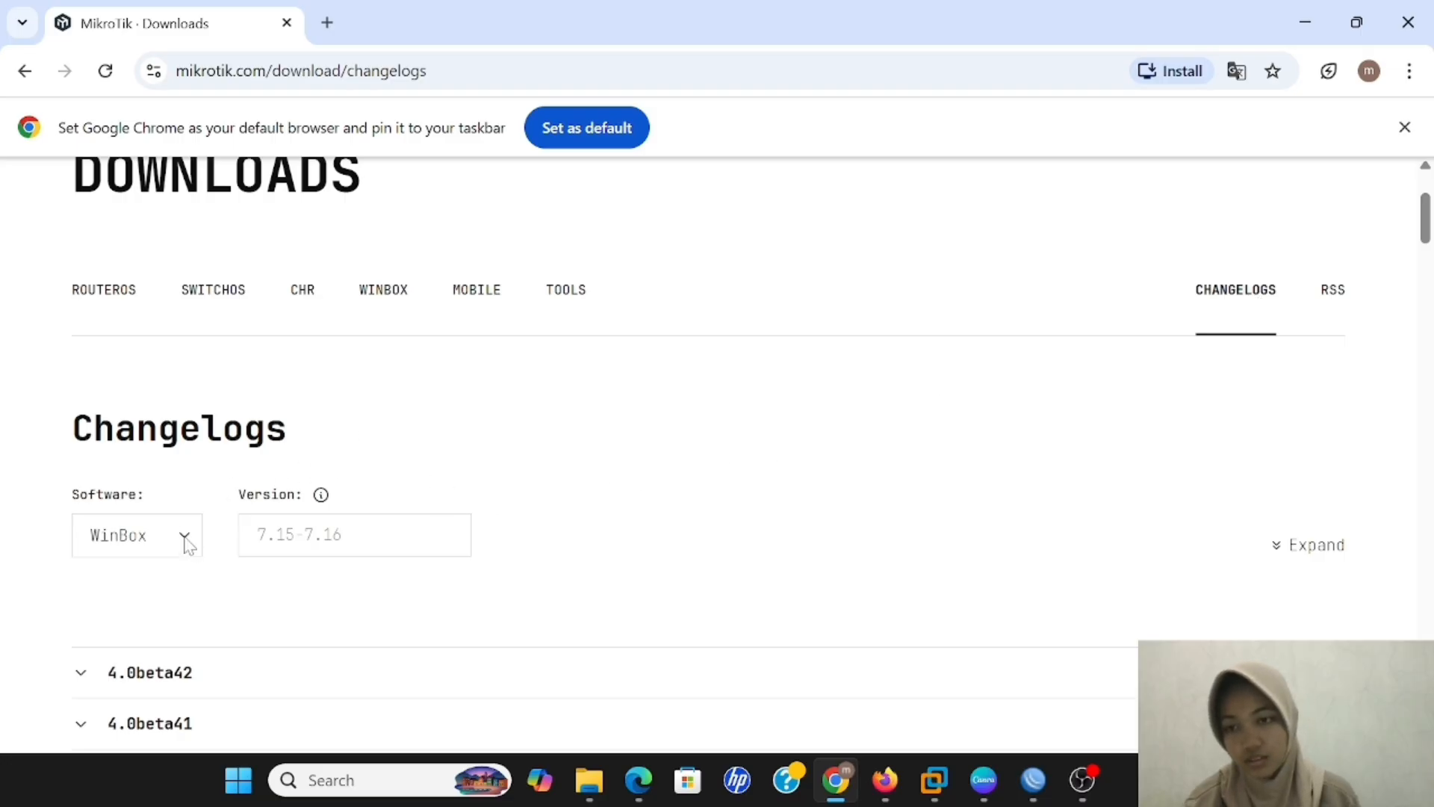
{"action": "scroll", "coordinate": [187, 545], "scroll_direction": "down", "scroll_amount": 3}
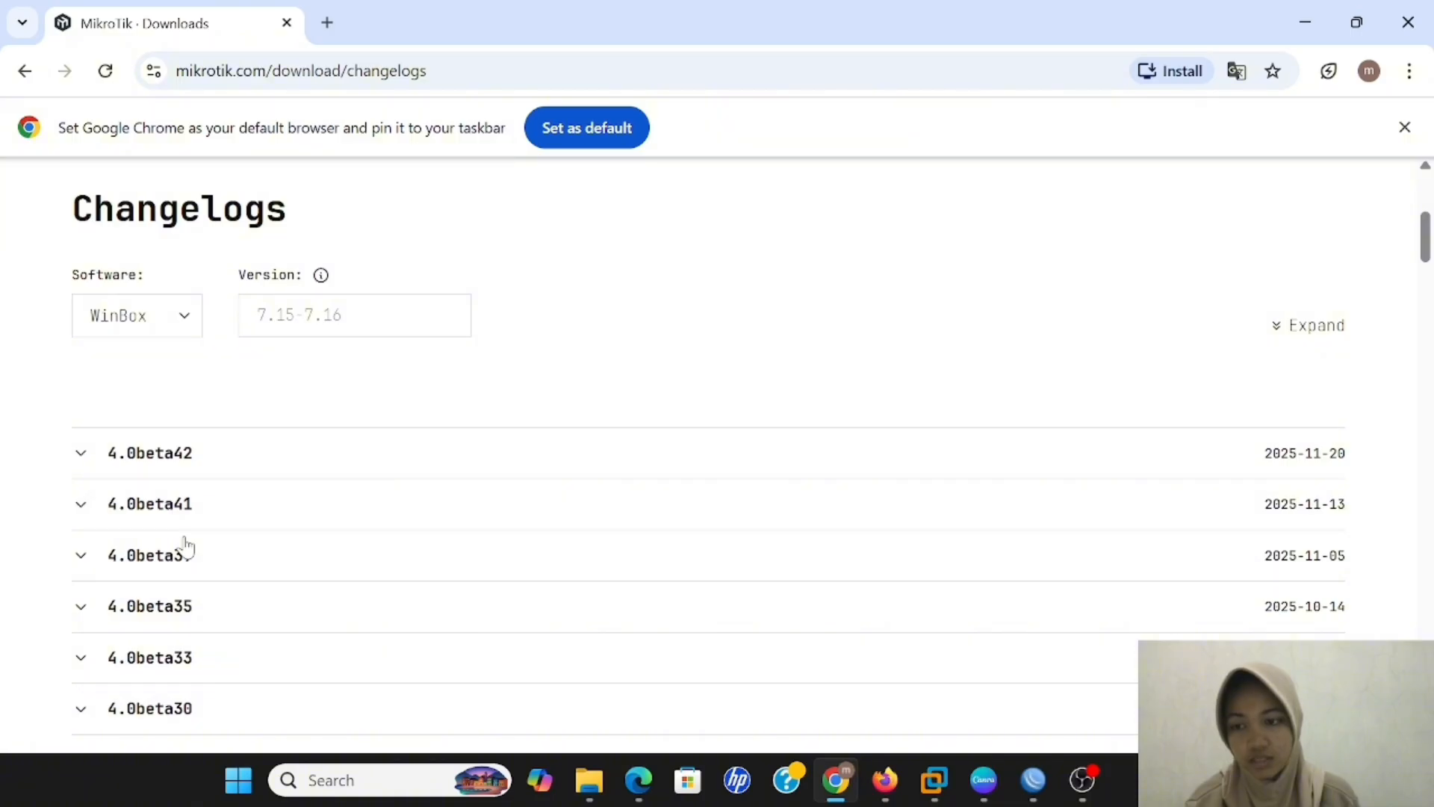
{"action": "scroll", "coordinate": [187, 548], "scroll_direction": "down", "scroll_amount": 2}
{"action": "scroll", "coordinate": [186, 547], "scroll_direction": "up", "scroll_amount": 4}
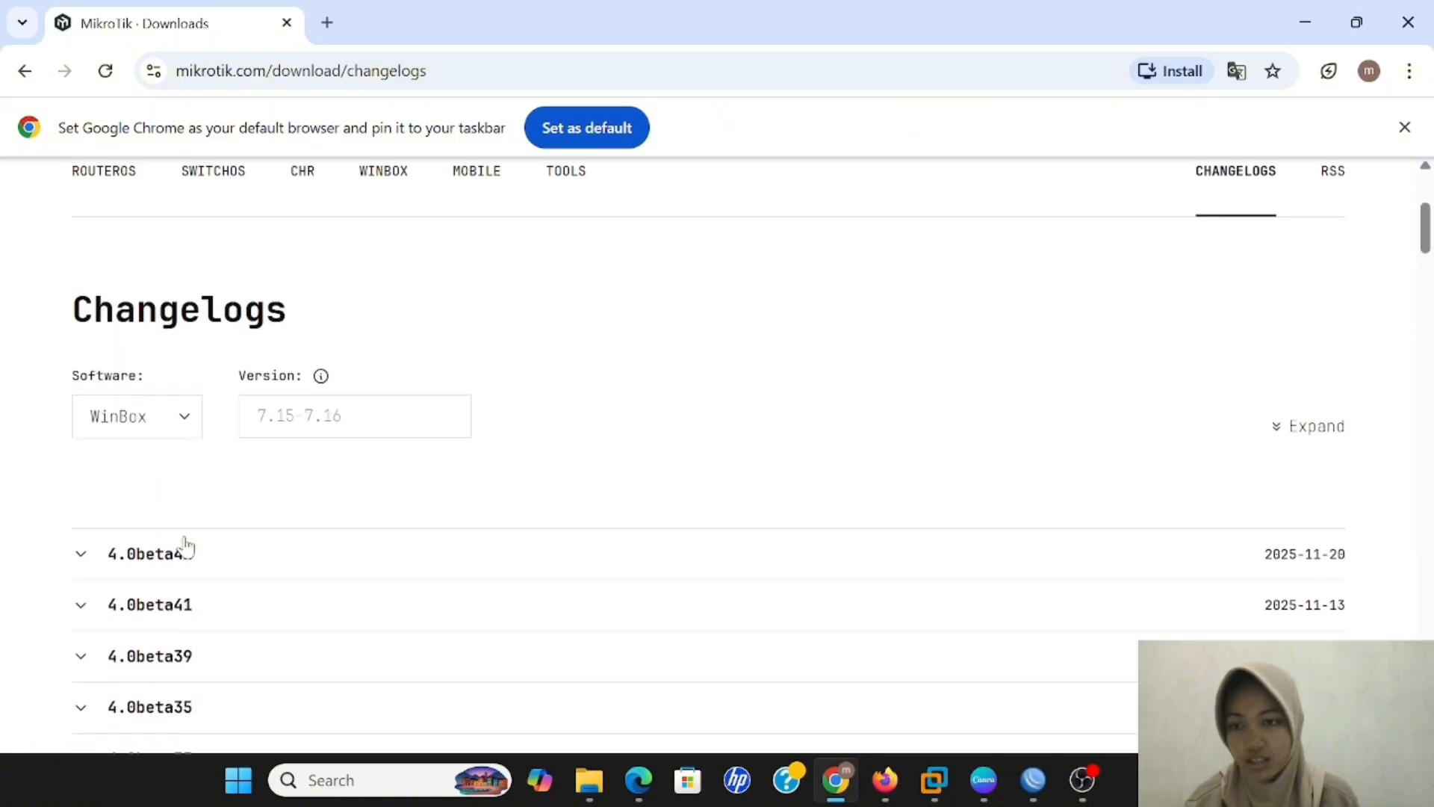
{"action": "scroll", "coordinate": [187, 547], "scroll_direction": "down", "scroll_amount": 2}
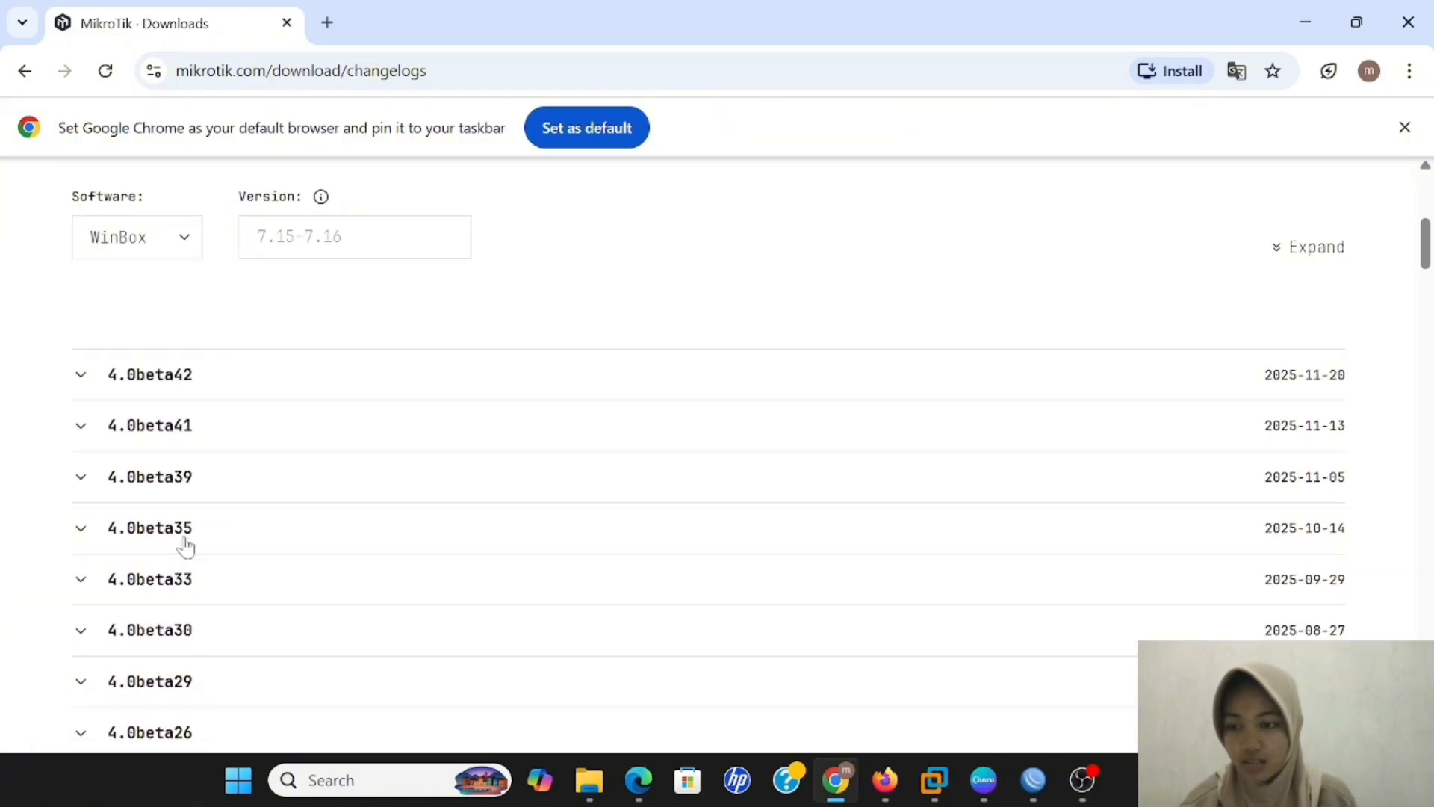
{"action": "scroll", "coordinate": [186, 548], "scroll_direction": "up", "scroll_amount": 1}
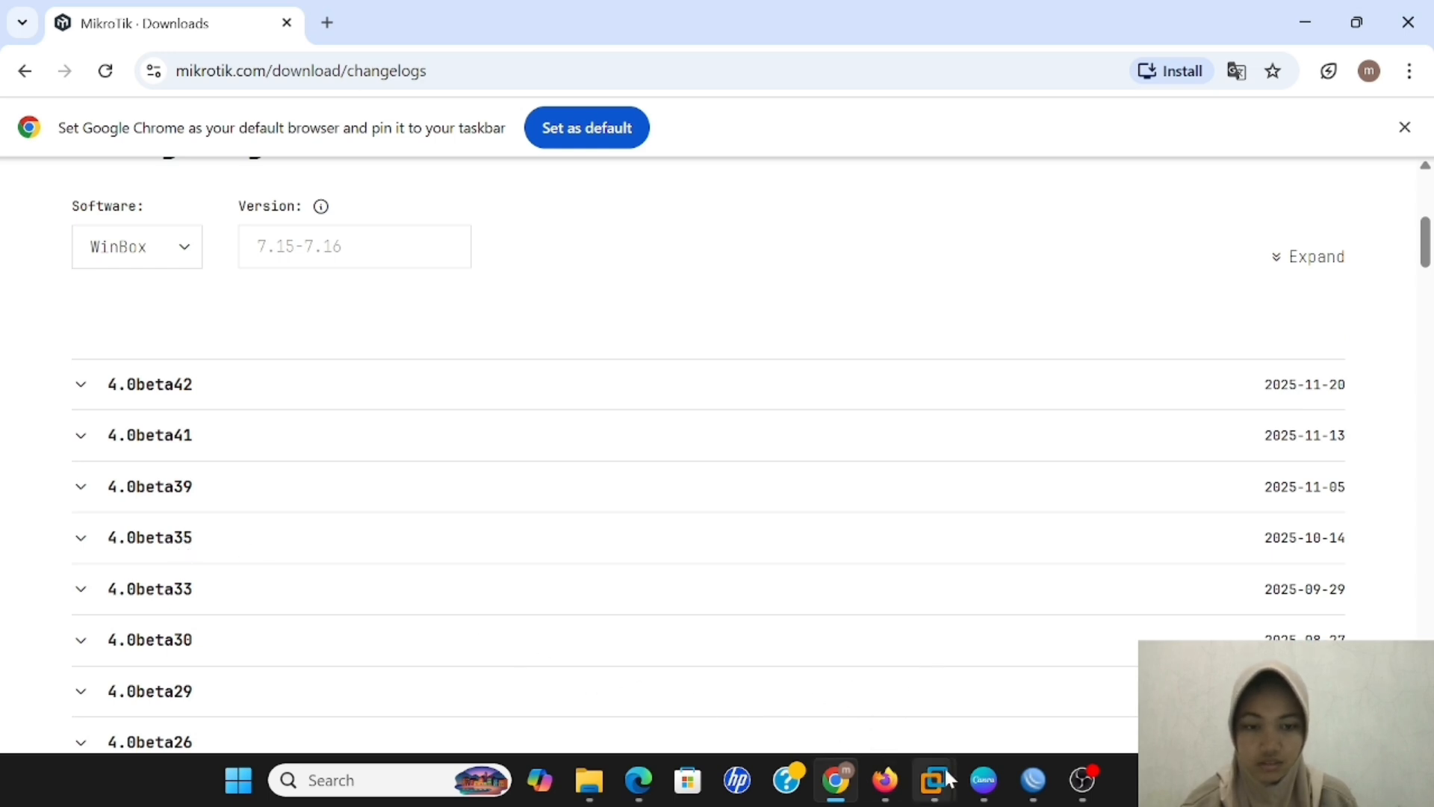
Switch back to the Canva presentation showing the "Akses Routerboard with winbox" slide
{"action": "mouse_move", "coordinate": [986, 780]}
{"action": "left_click", "coordinate": [992, 659]}
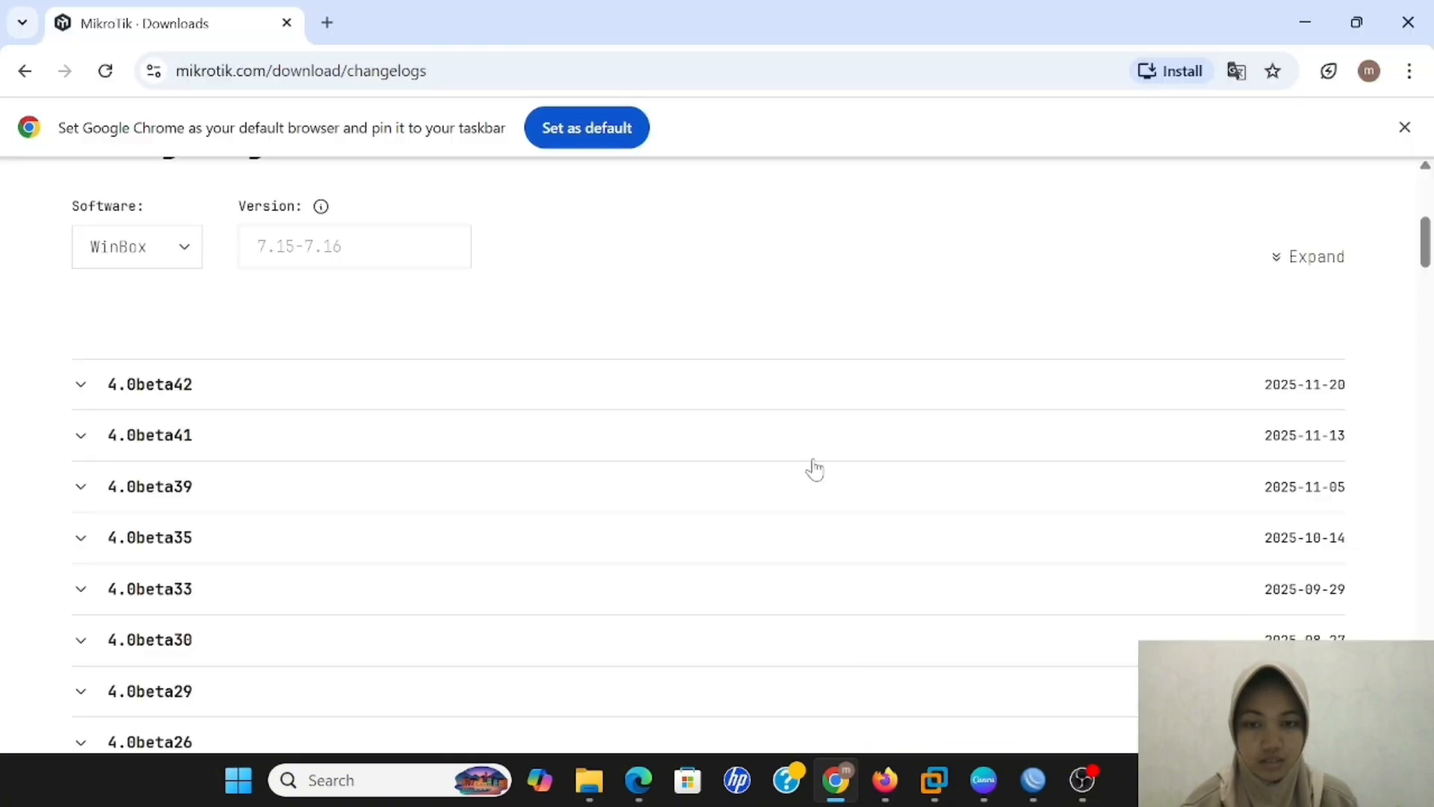
{"action": "mouse_move", "coordinate": [978, 785]}
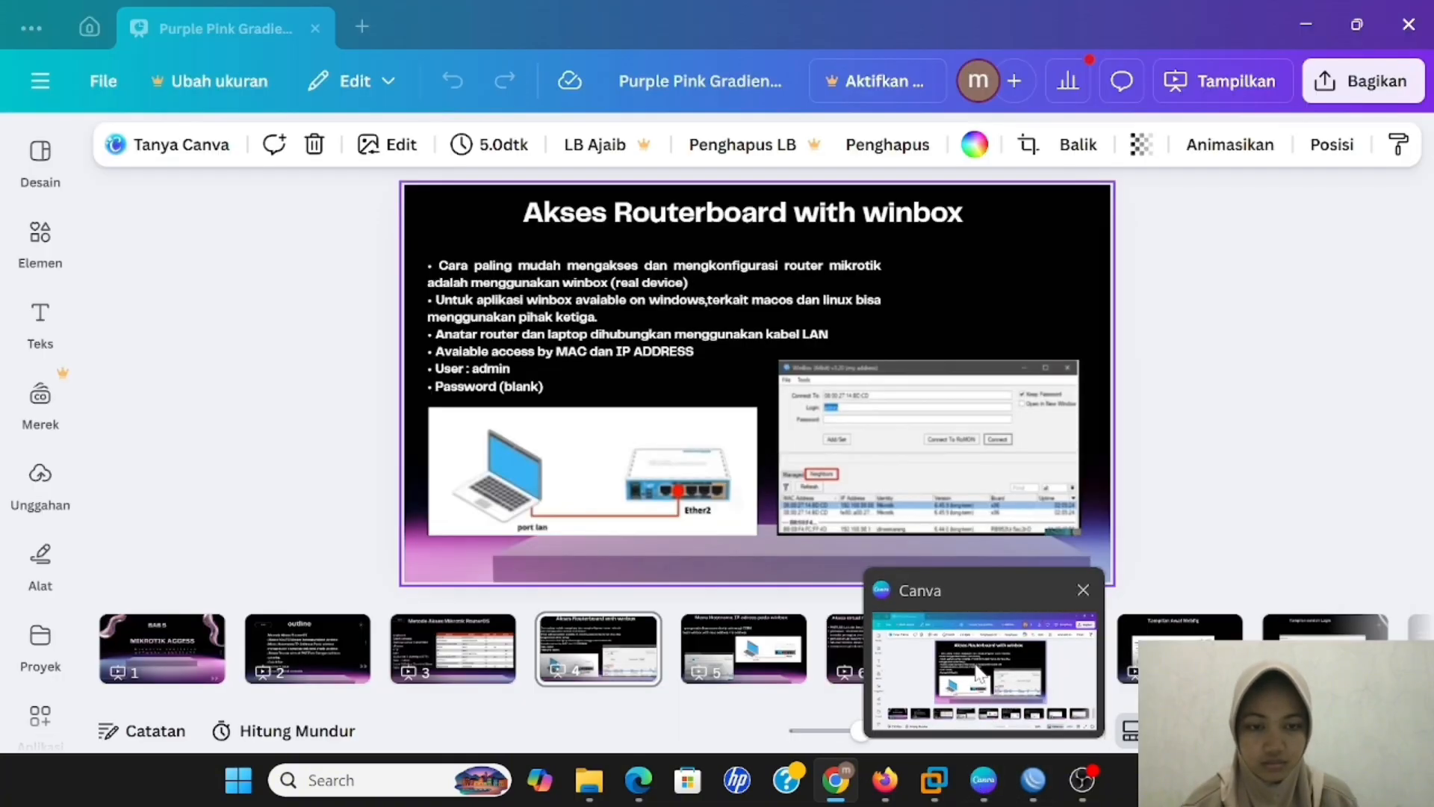
{"action": "left_click", "coordinate": [985, 668]}
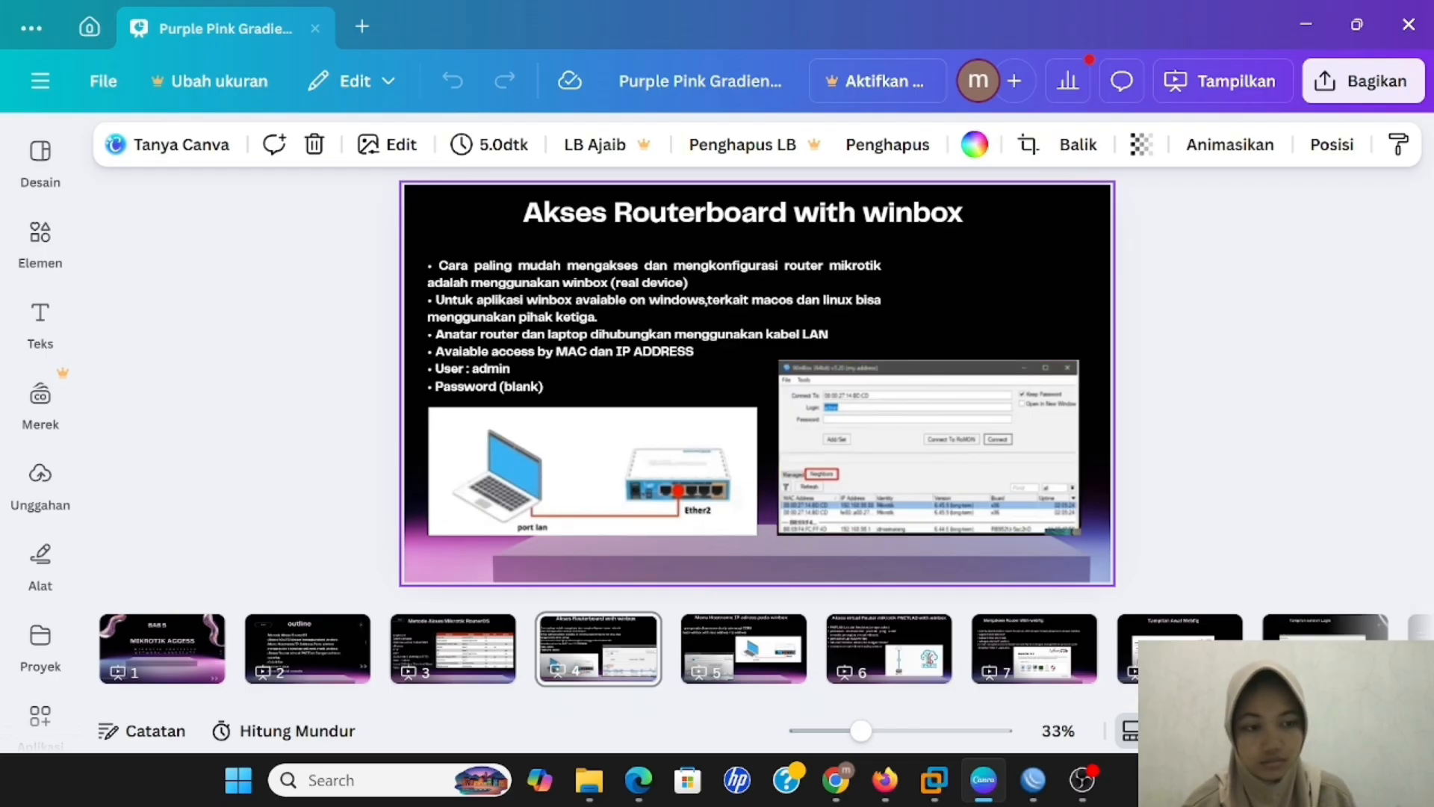
Present the "Akses Routerboard with winbox" slide in full screen, advance to slide 5, and leave the presentation
{"action": "left_click", "coordinate": [1345, 731]}
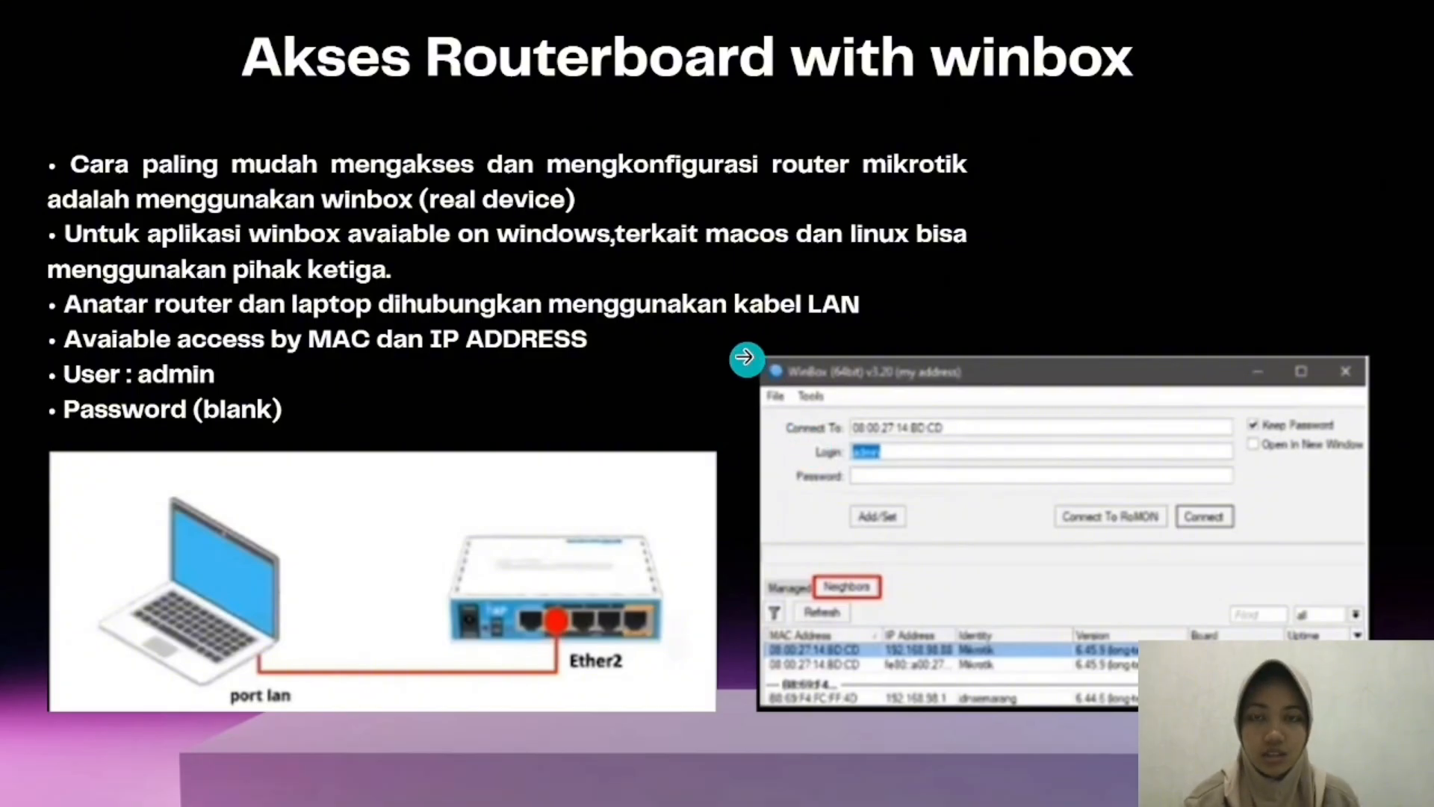
{"action": "left_click", "coordinate": [719, 289]}
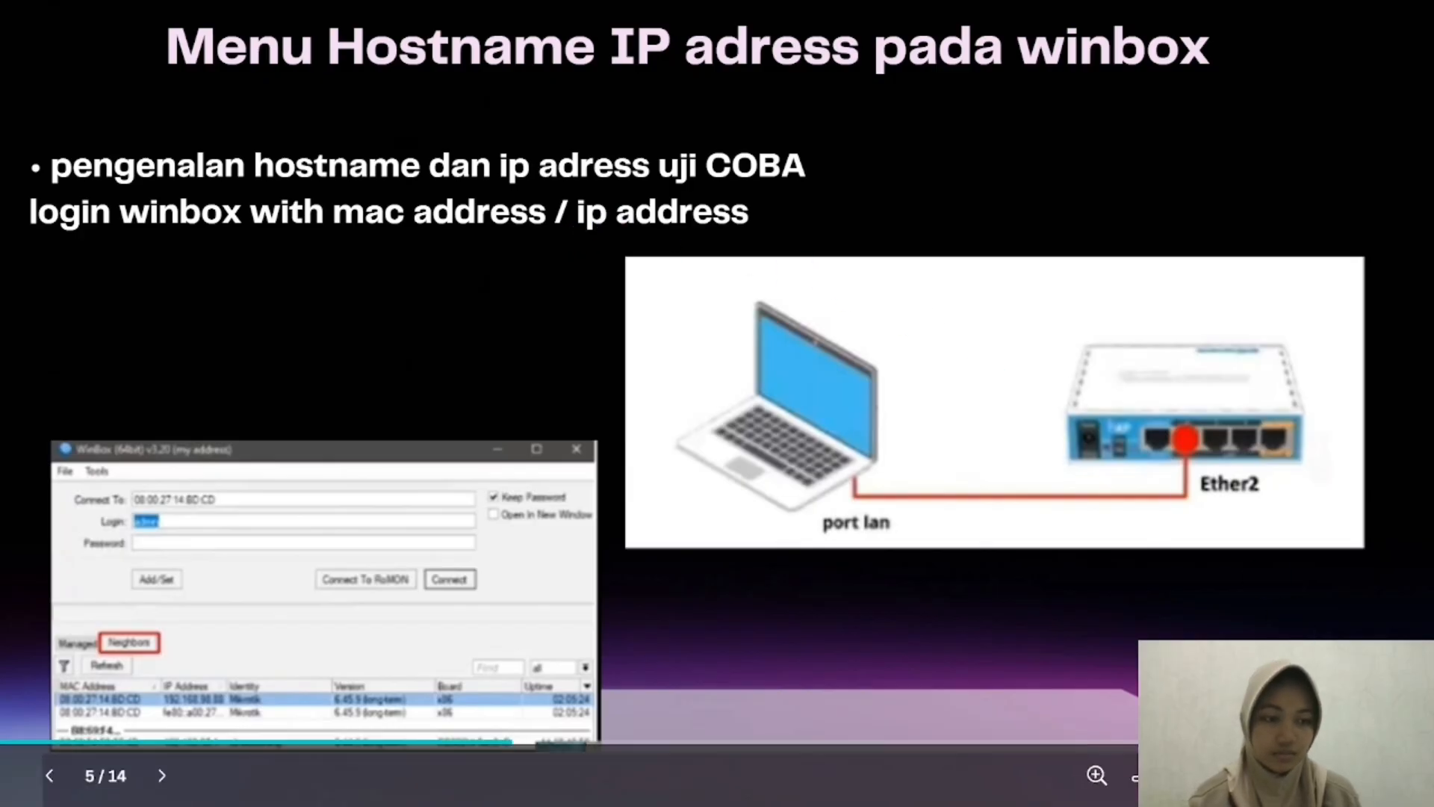
{"action": "key", "text": "Escape"}
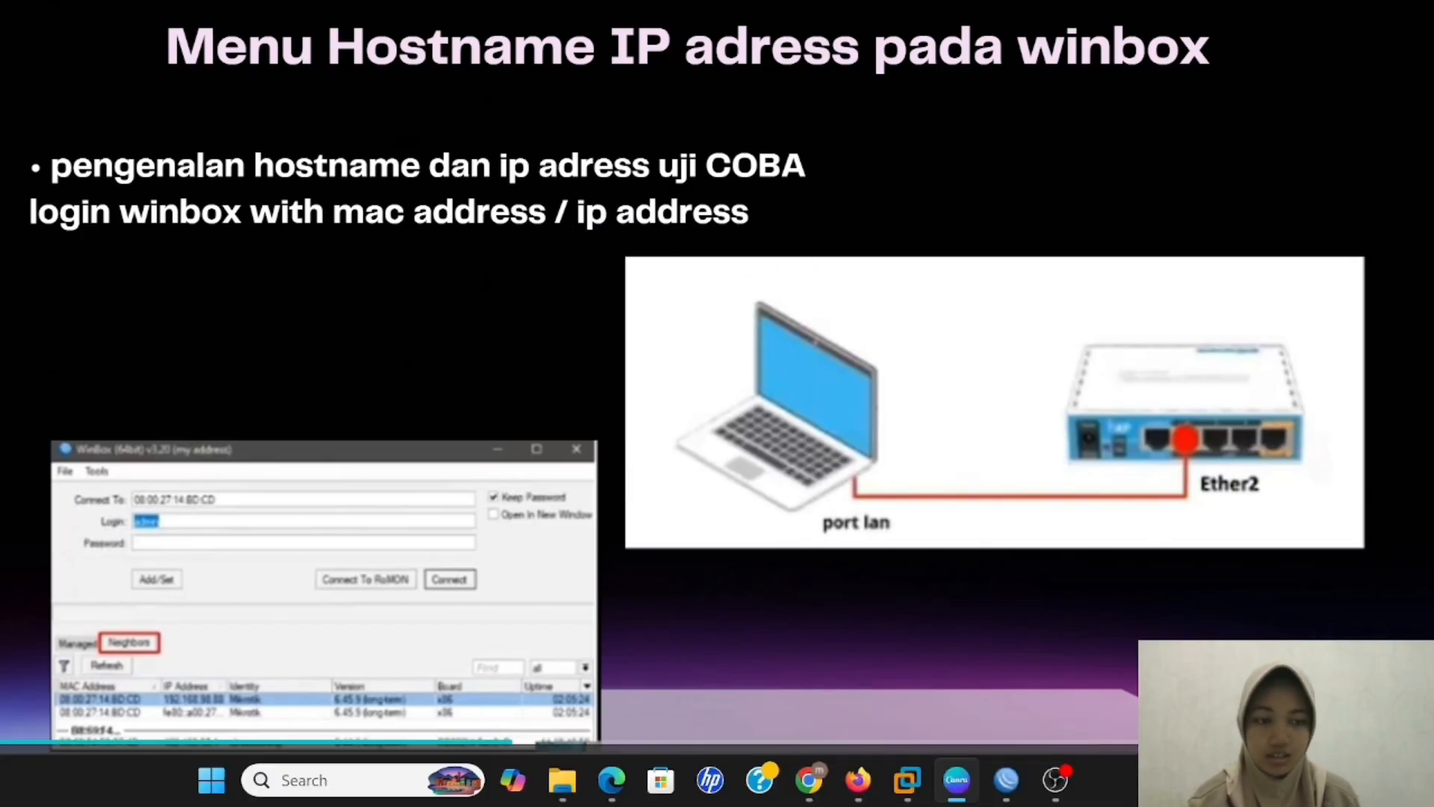
Switch from the presentation to the open WinBox session of the MikroTik router
{"action": "mouse_move", "coordinate": [1039, 798]}
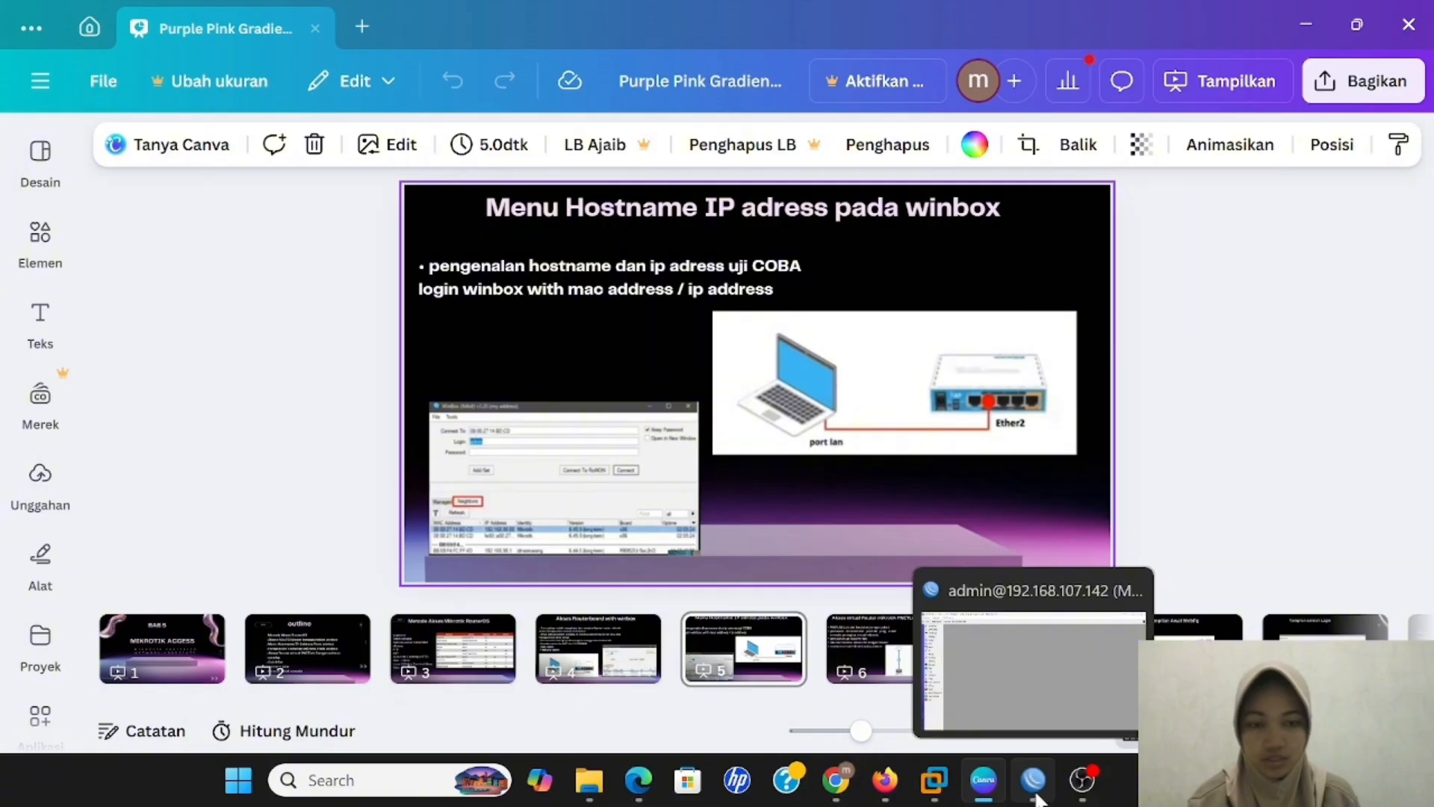
{"action": "left_click", "coordinate": [1038, 693]}
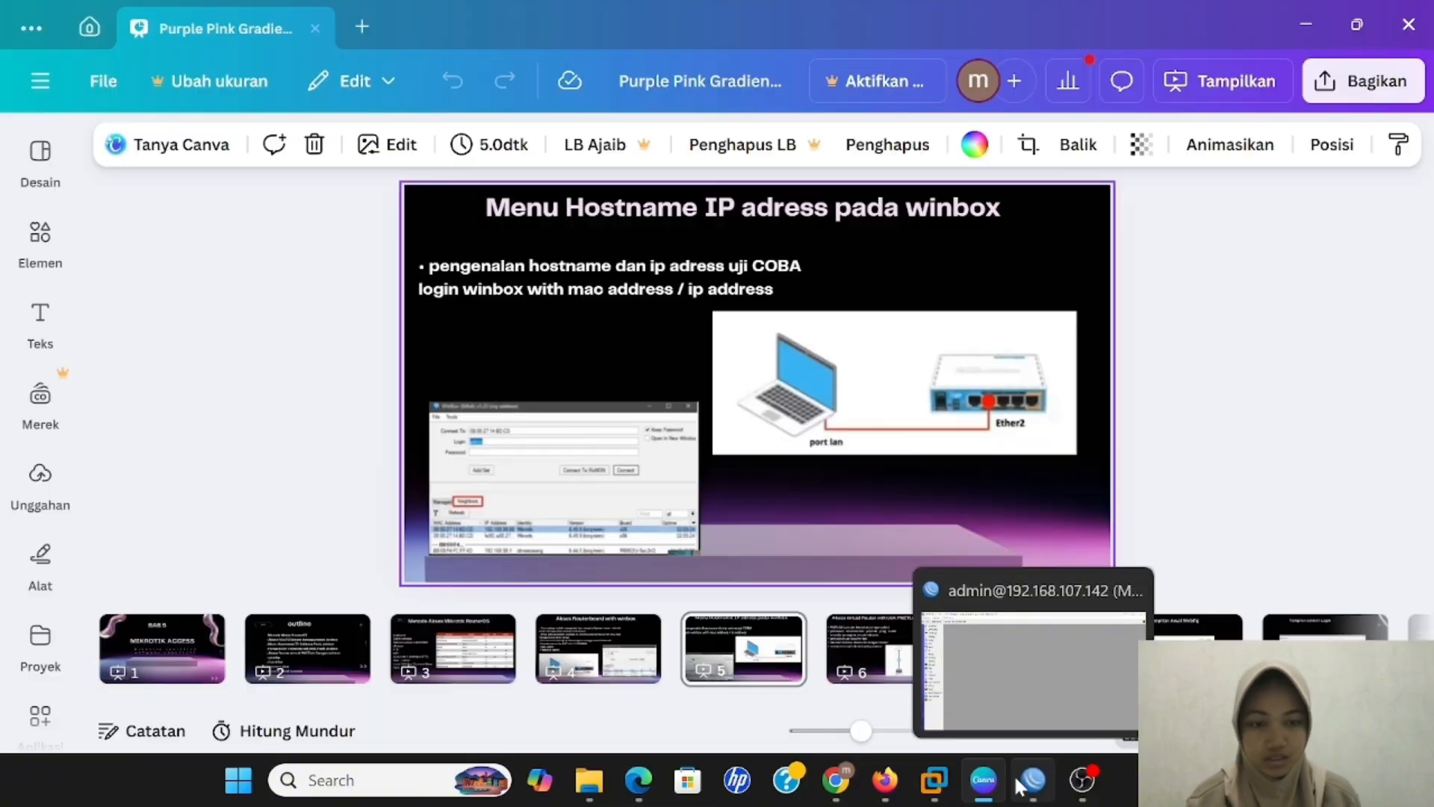
{"action": "mouse_move", "coordinate": [1048, 799]}
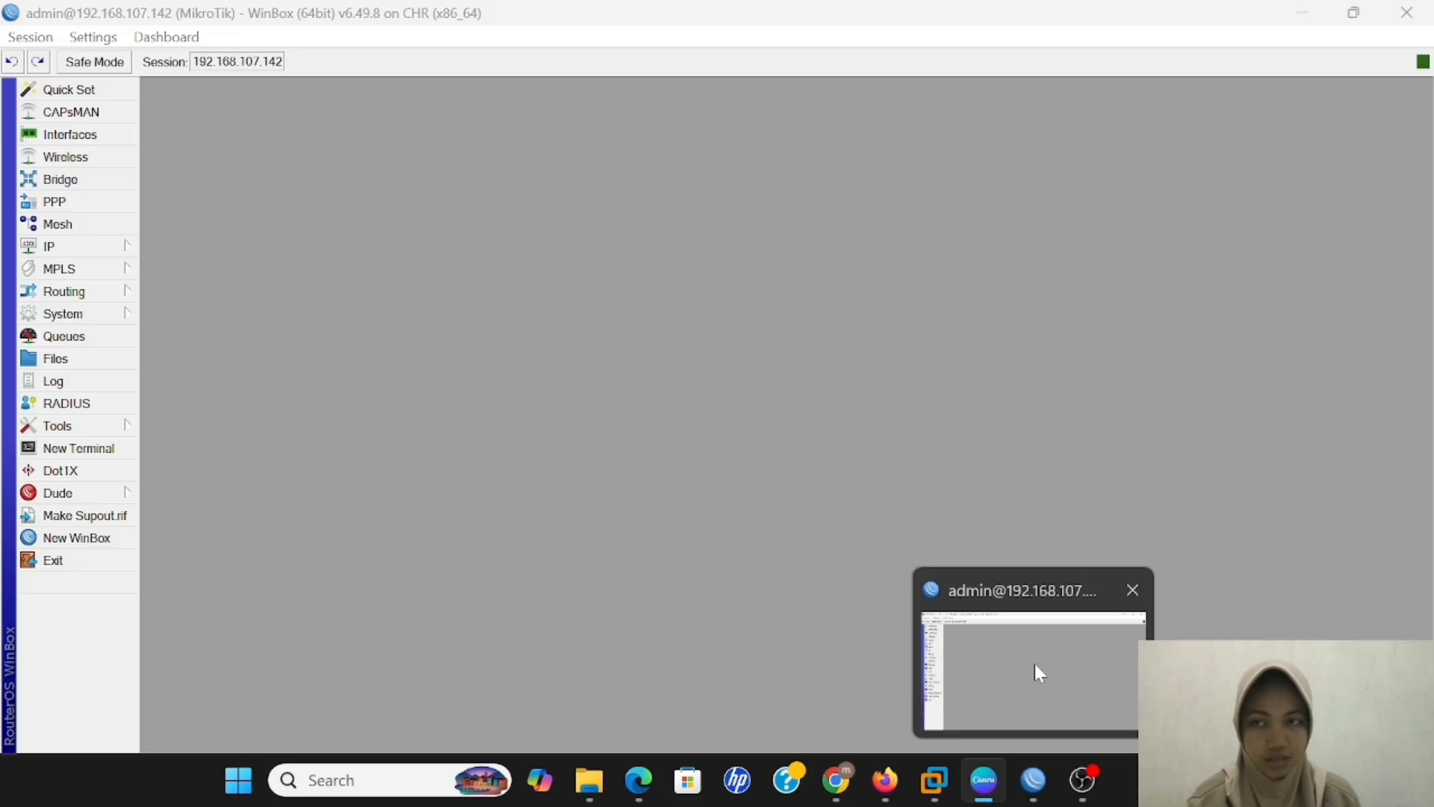
{"action": "left_click", "coordinate": [1035, 666]}
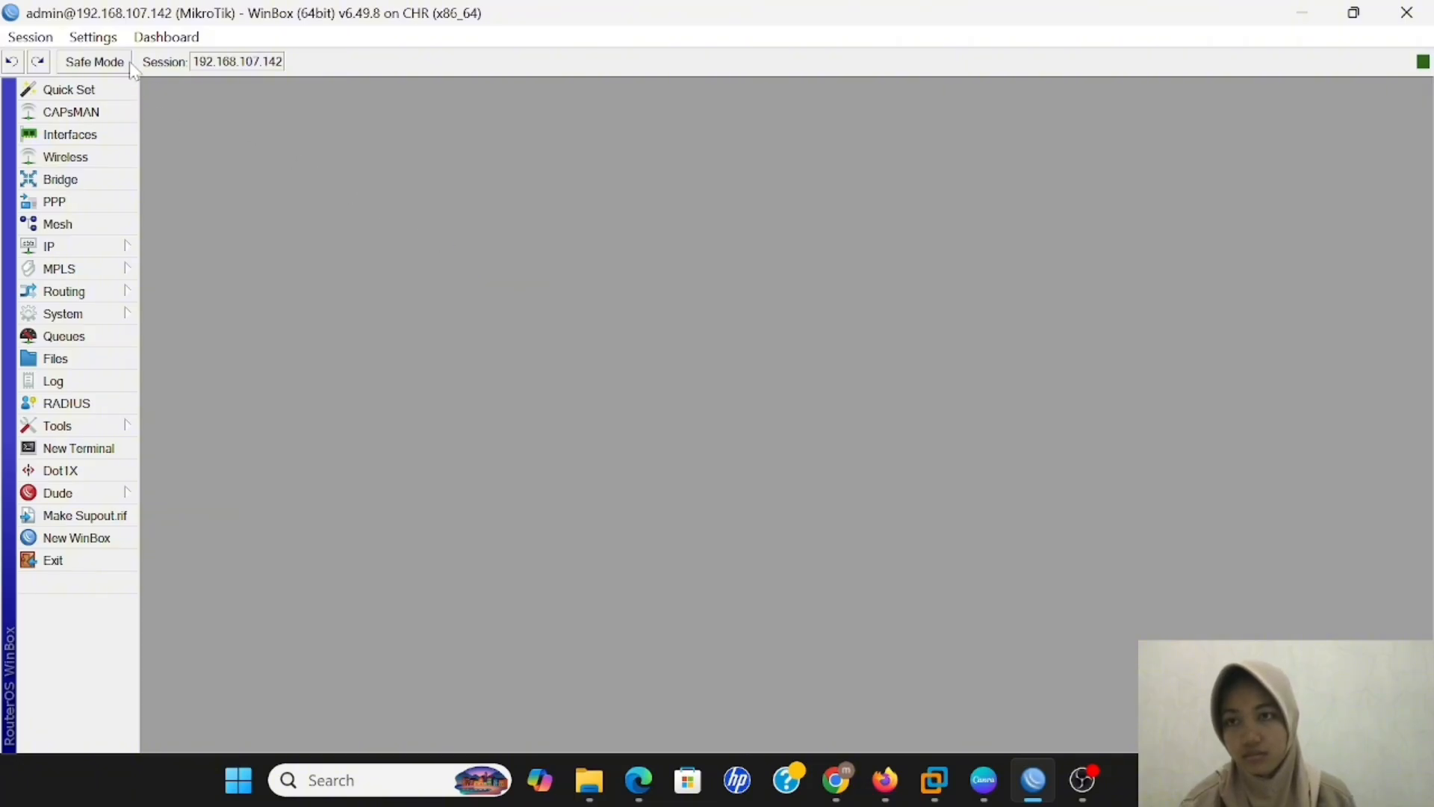
Examine the session address and the Dashboard and Session options, and shrink the WinBox window and maximize it again
{"action": "left_click", "coordinate": [232, 57]}
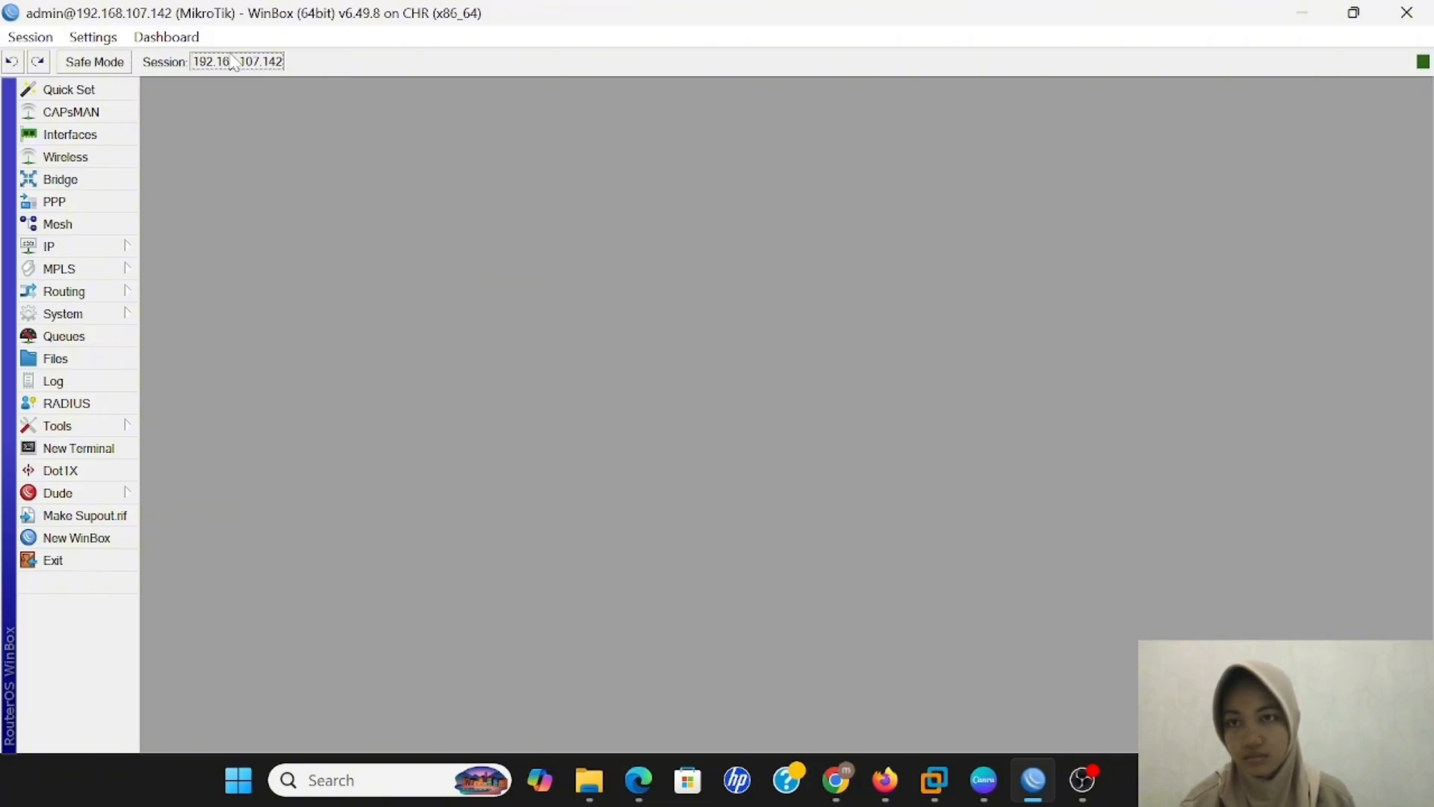
{"action": "left_click", "coordinate": [165, 36]}
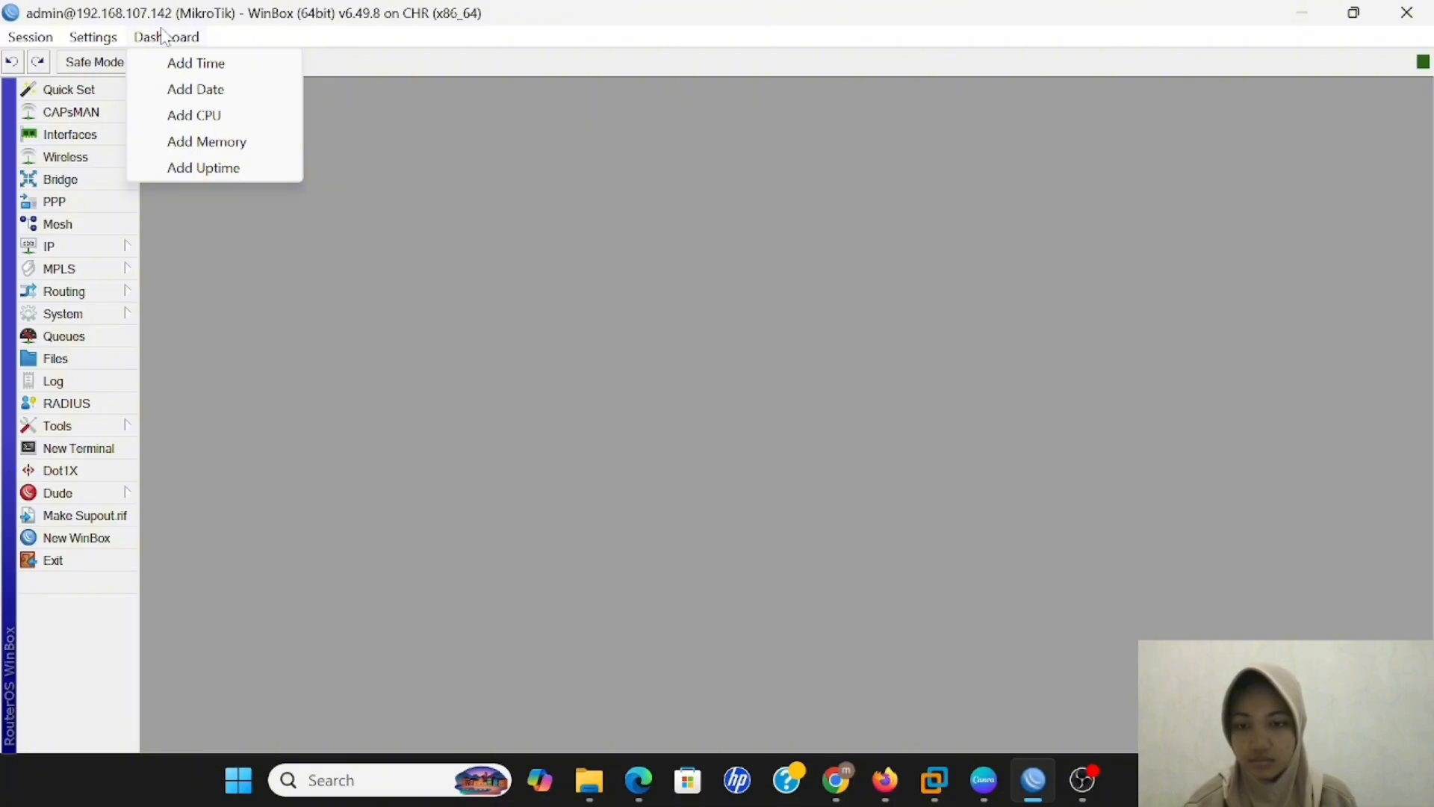
{"action": "mouse_move", "coordinate": [37, 41]}
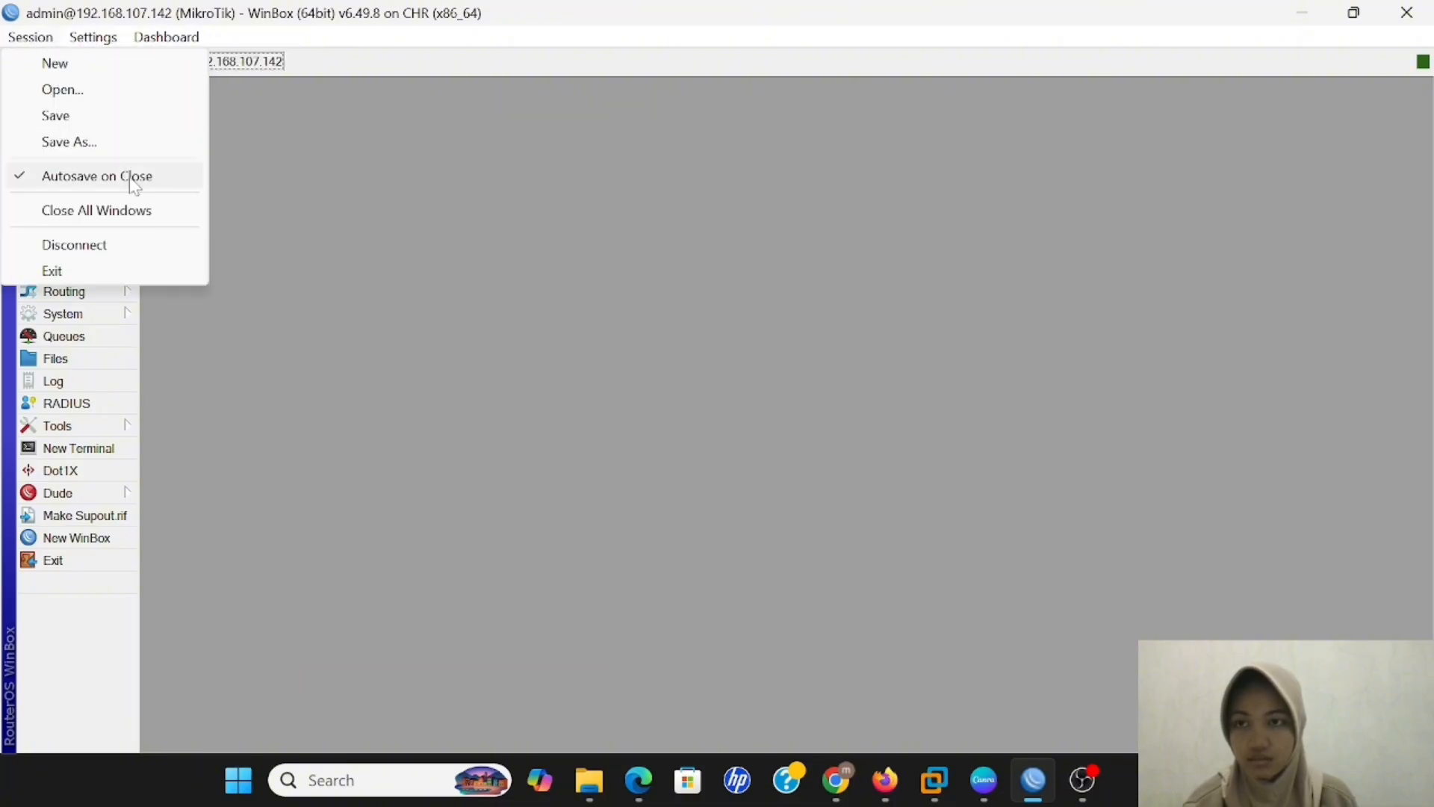
{"action": "left_click", "coordinate": [206, 18]}
{"action": "double_click", "coordinate": [207, 15]}
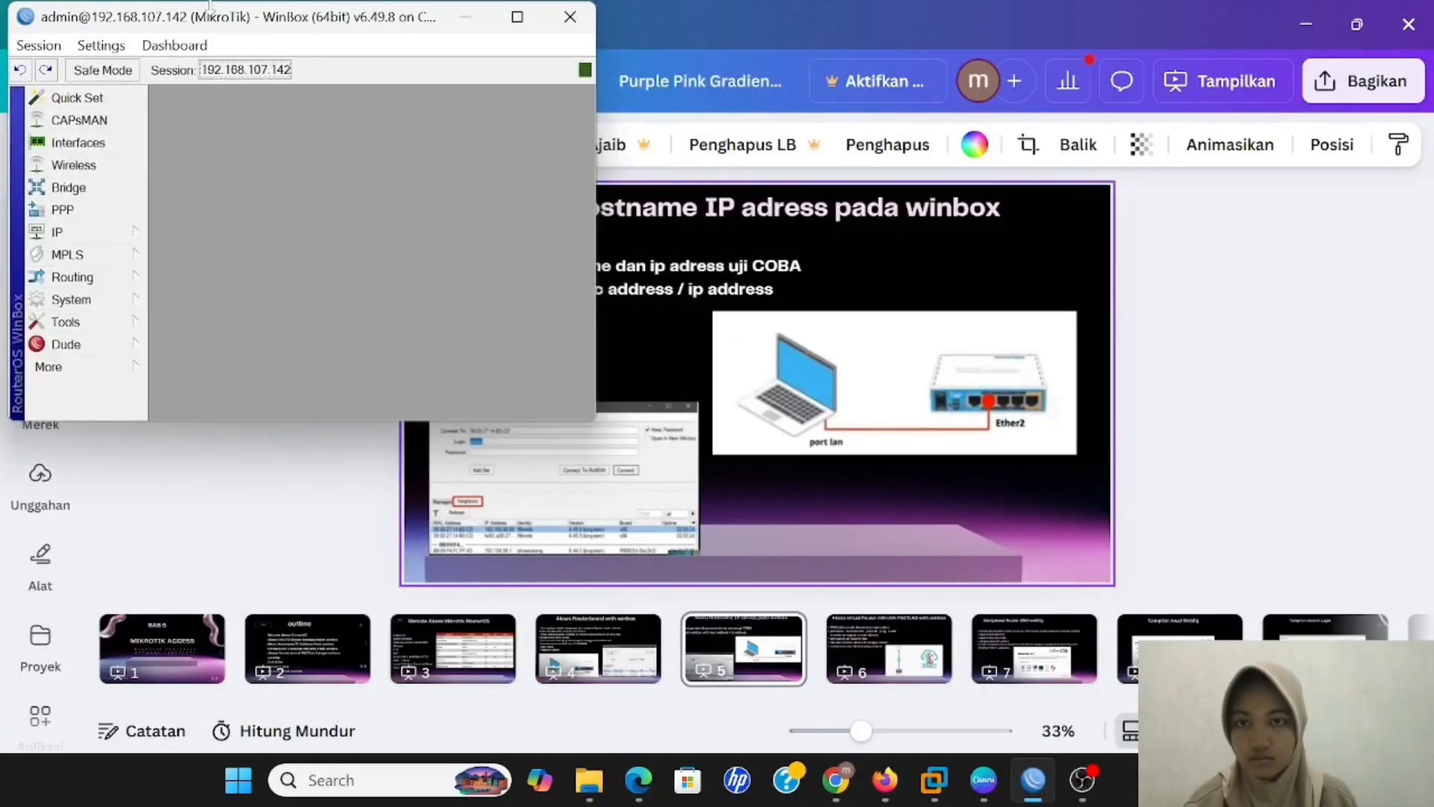
{"action": "left_click", "coordinate": [518, 17]}
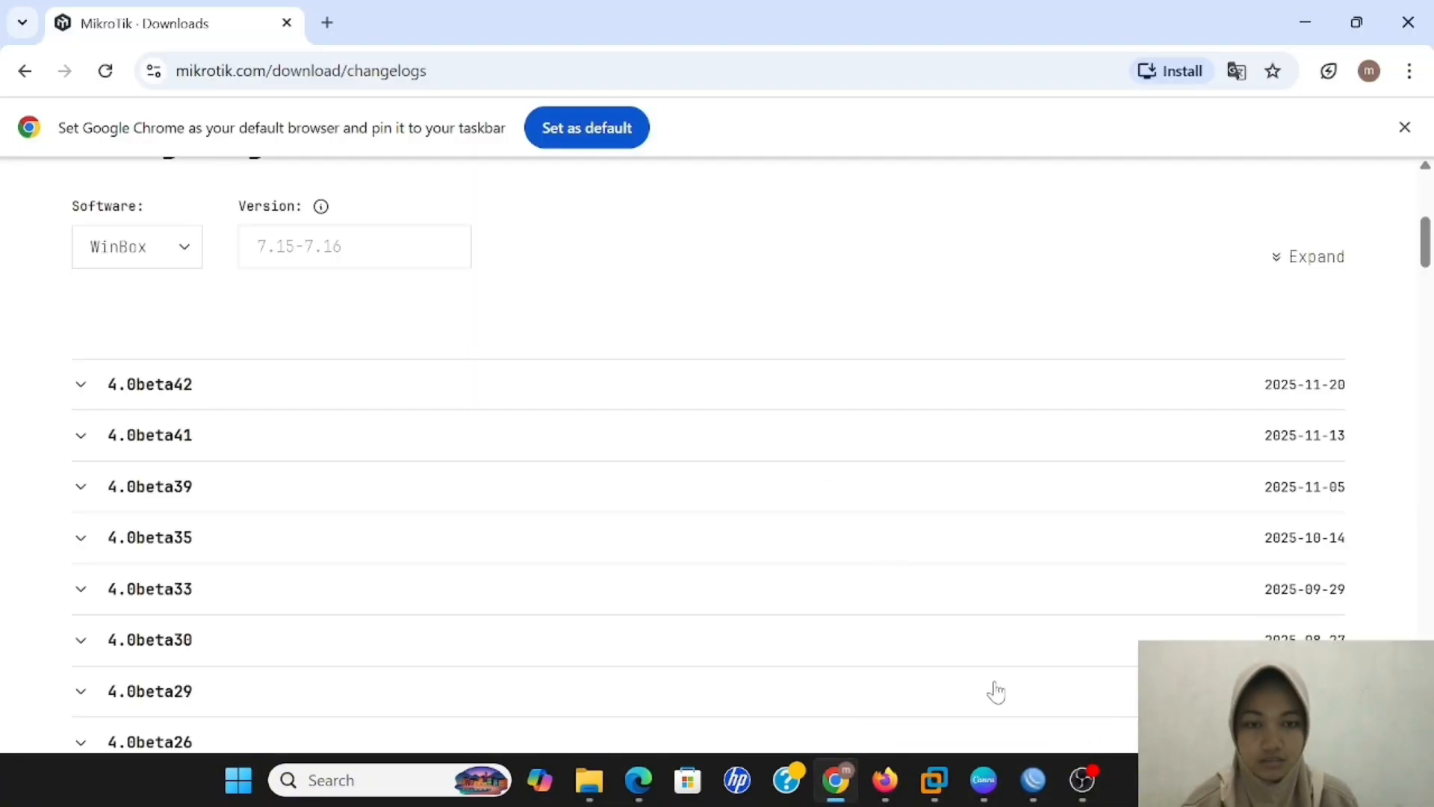
Switch to Canva, present the "Akses Routerboard with winbox" slide in full screen, advance to slide 5, and leave the presentation
{"action": "mouse_move", "coordinate": [983, 781]}
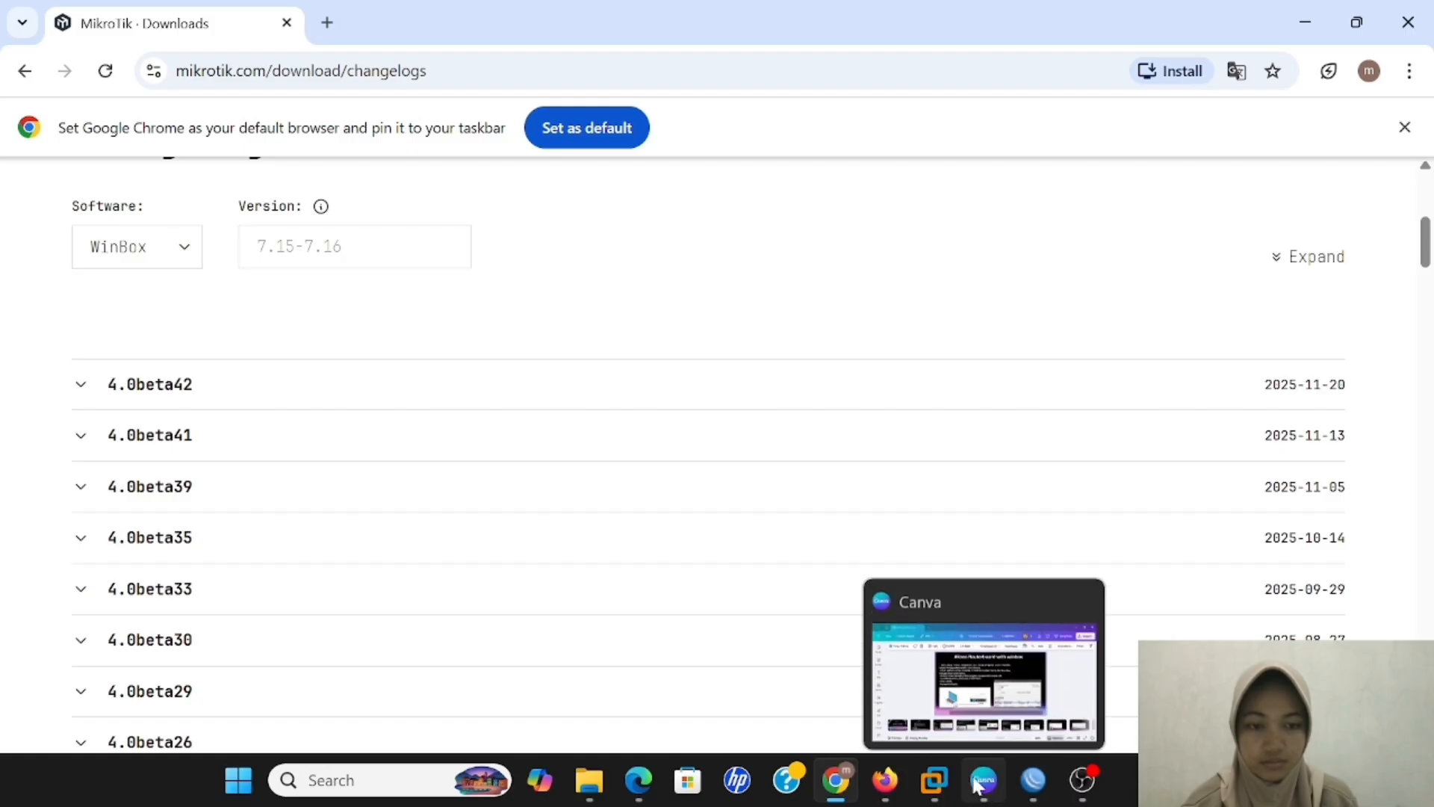
{"action": "left_click", "coordinate": [980, 676]}
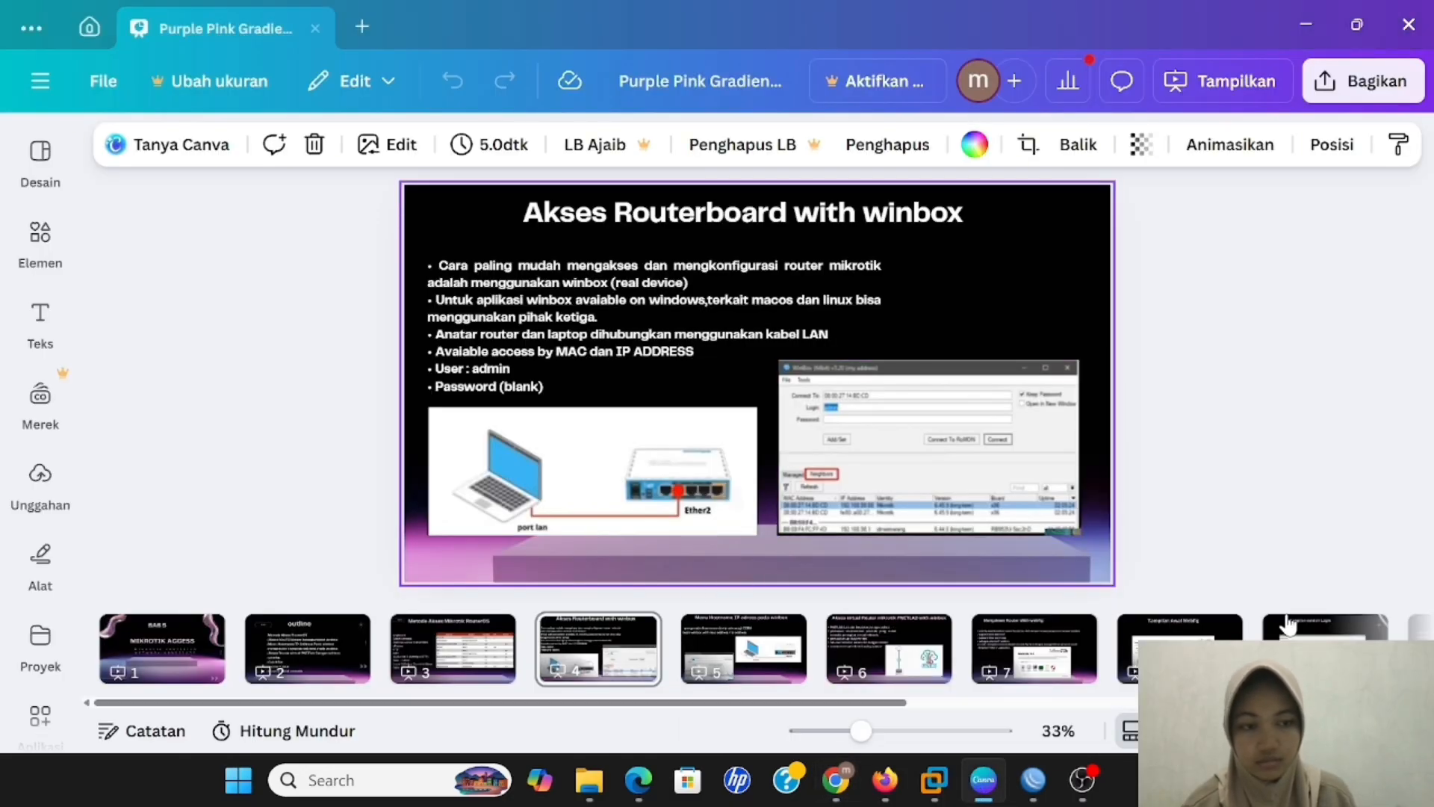
{"action": "left_click", "coordinate": [1358, 730]}
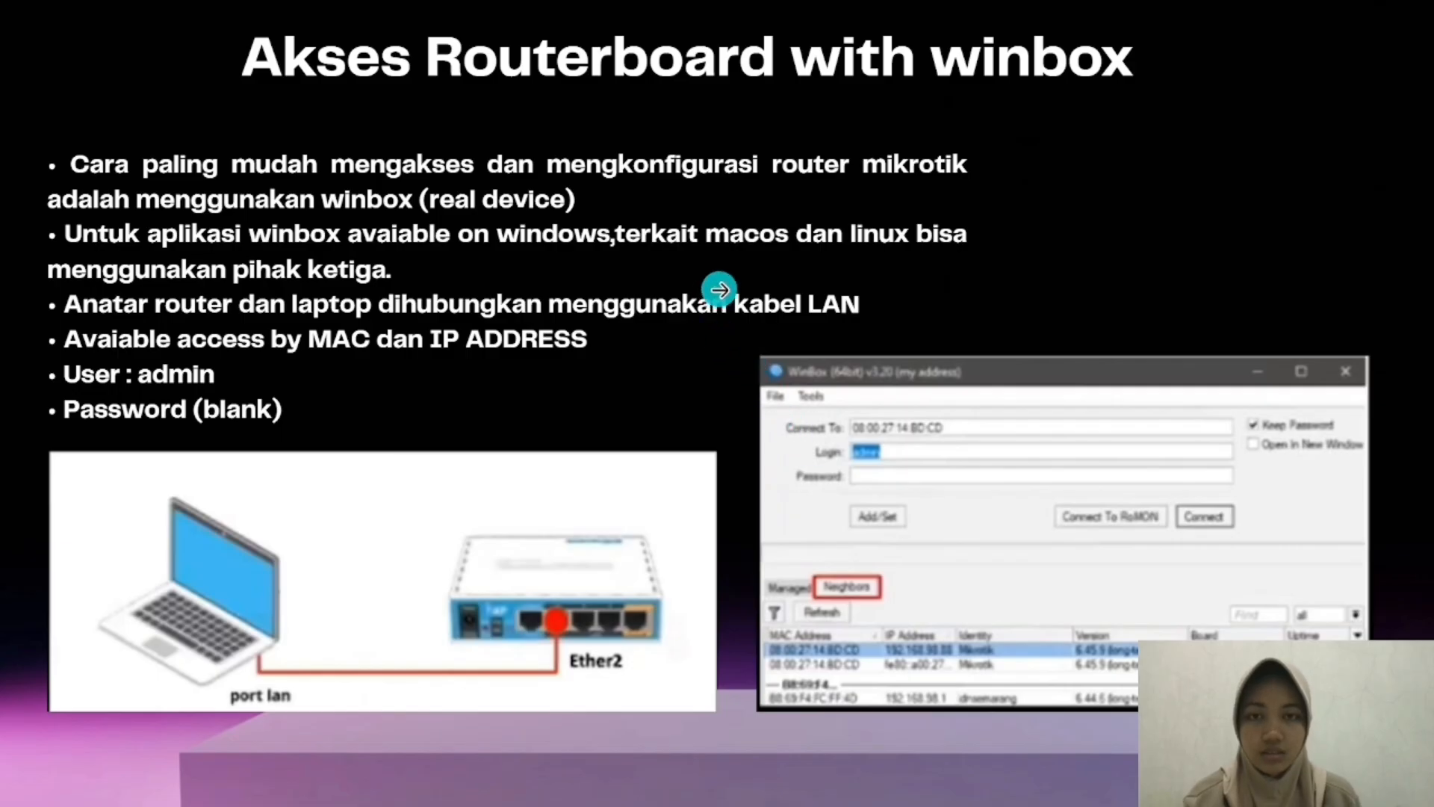
{"action": "left_click", "coordinate": [720, 290]}
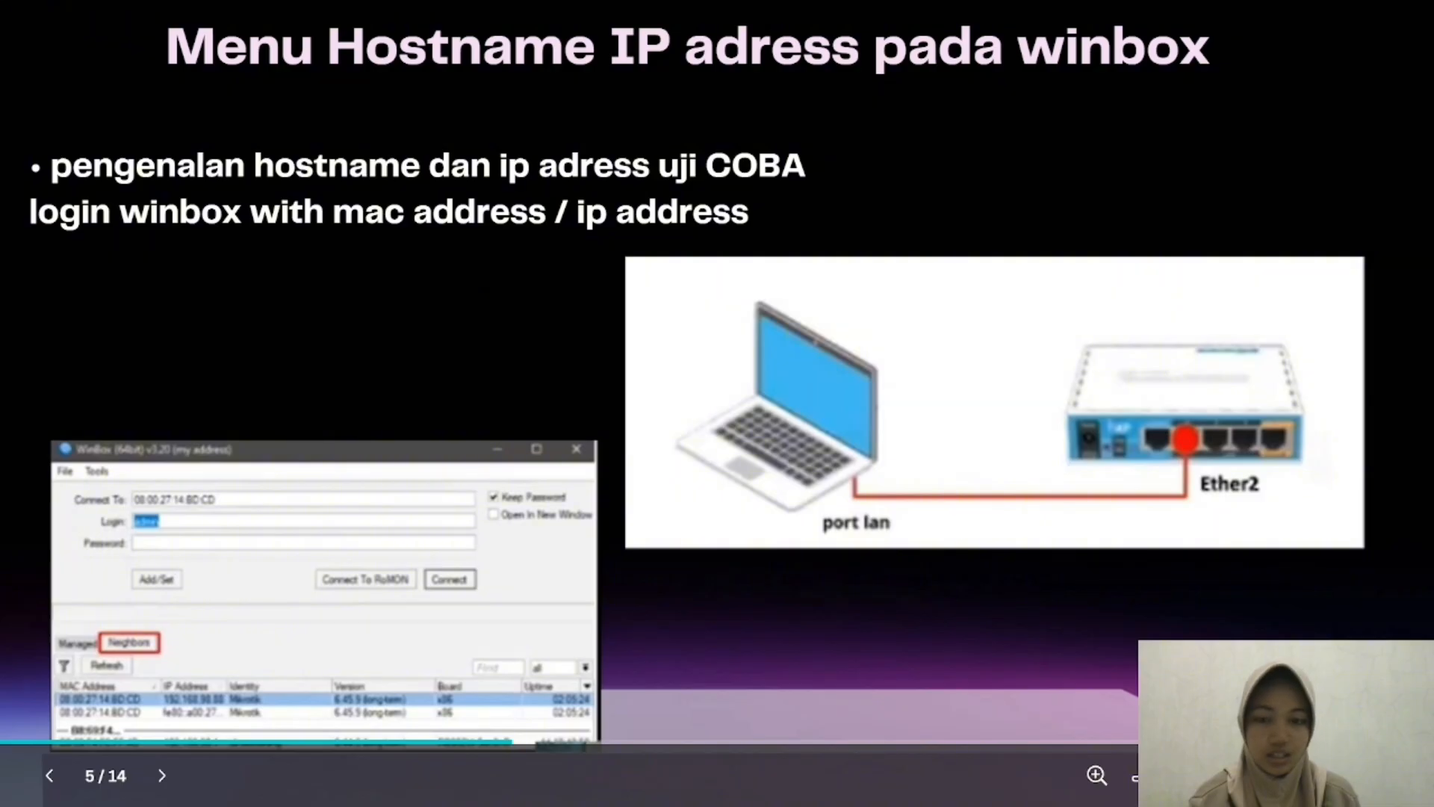
{"action": "key", "text": "Escape"}
Bring the WinBox session of the MikroTik router back to the front
{"action": "mouse_move", "coordinate": [1035, 794]}
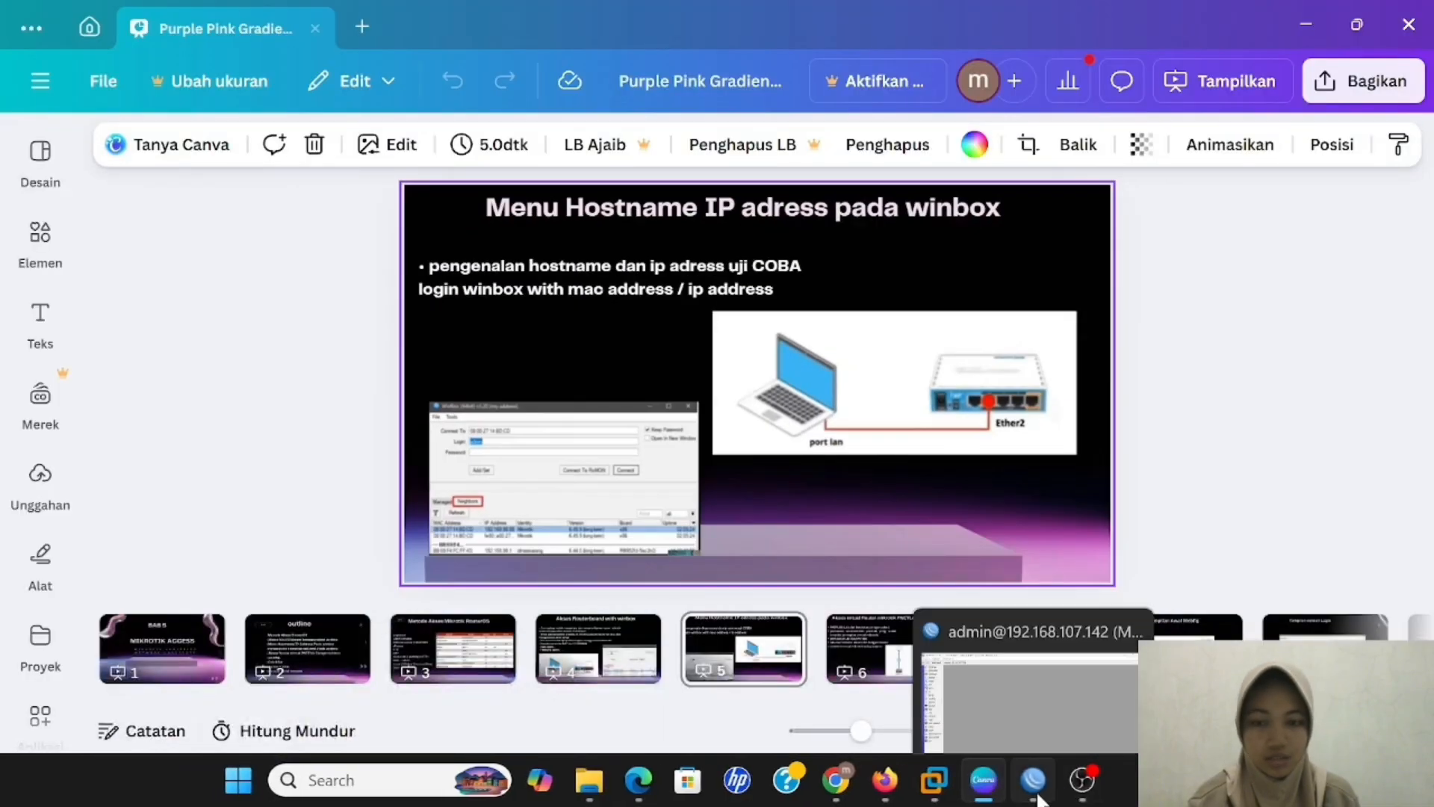
{"action": "mouse_move", "coordinate": [1026, 641]}
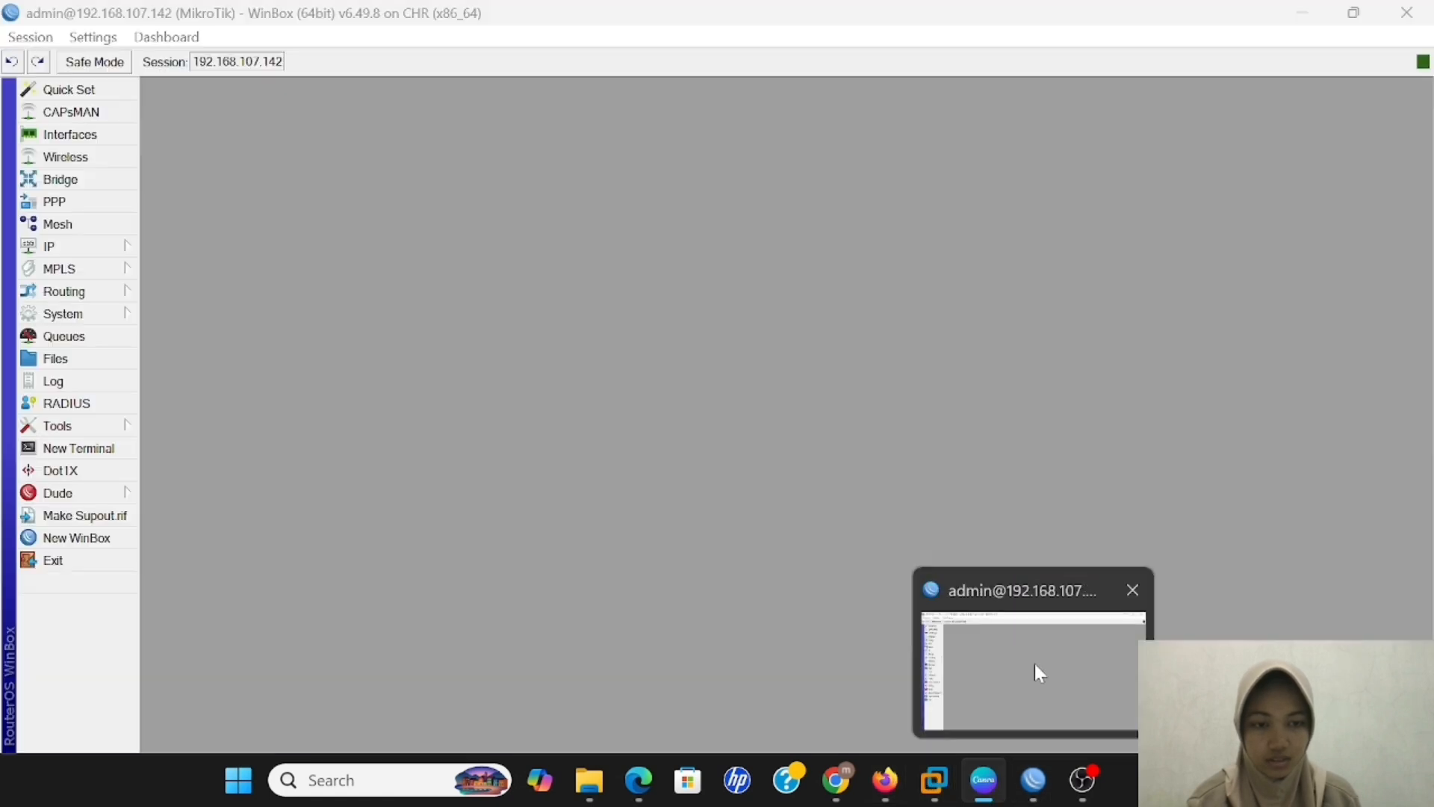
{"action": "left_click", "coordinate": [1033, 664]}
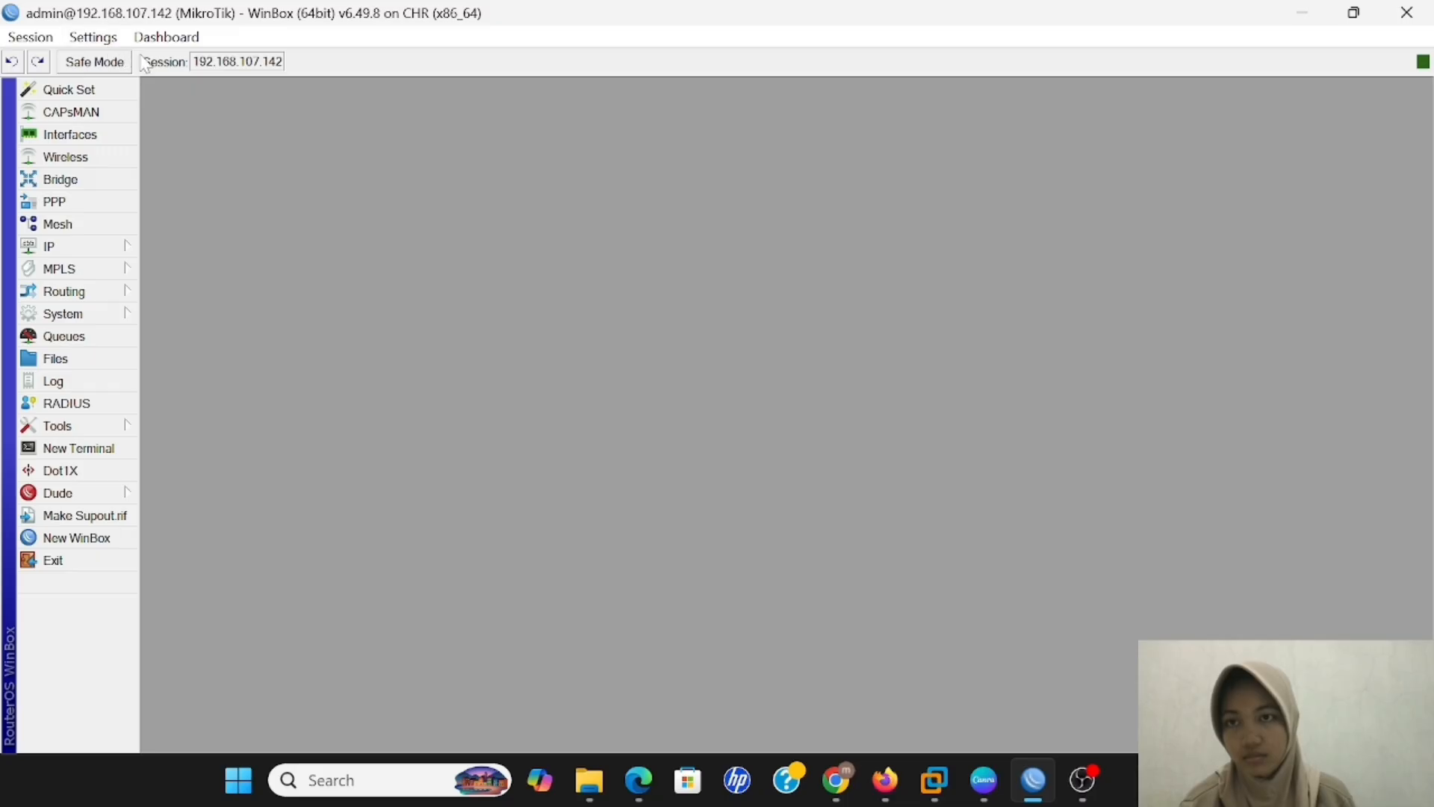
Examine the session address and the Dashboard, Settings and Session options, and shrink and re-maximize the WinBox window
{"action": "left_click", "coordinate": [229, 65]}
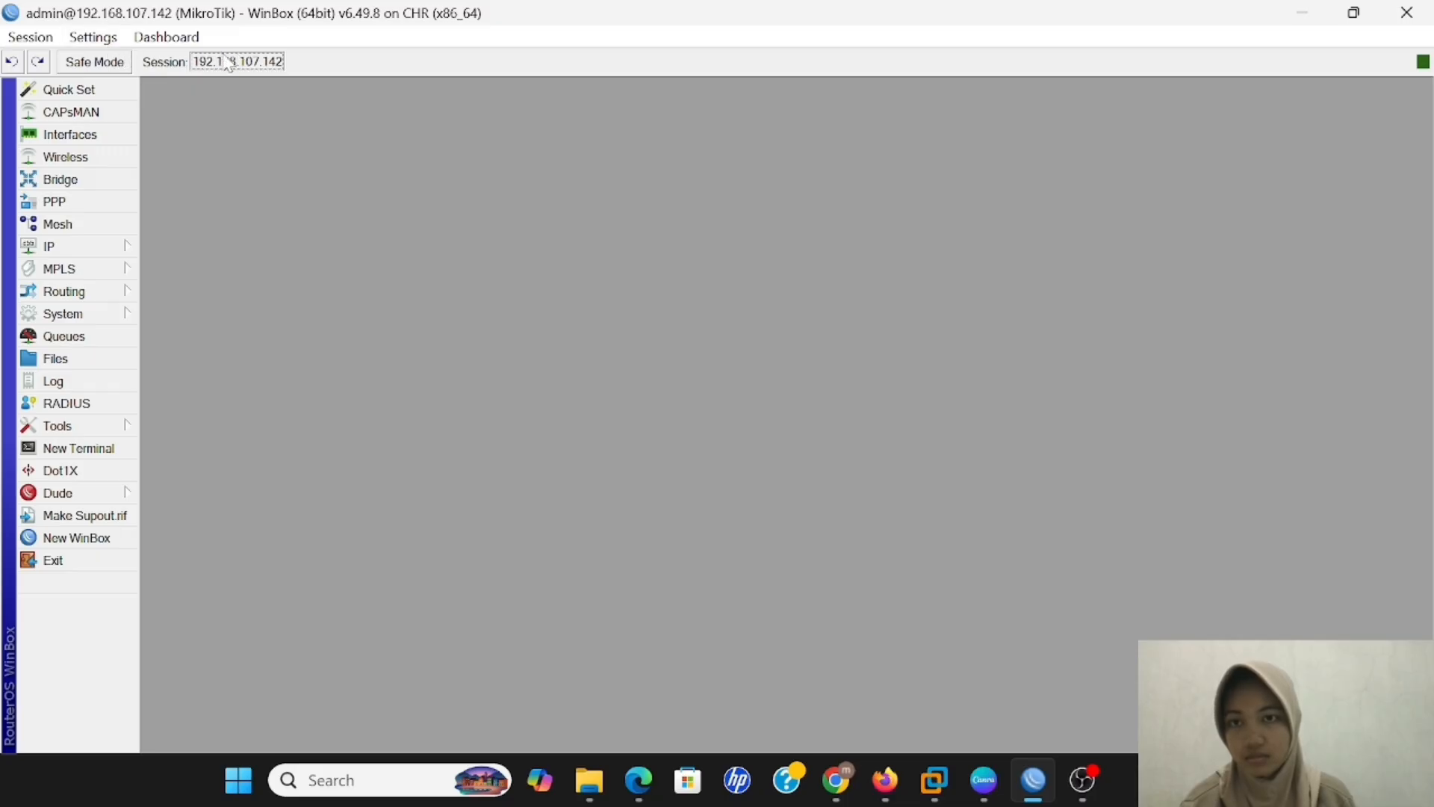
{"action": "left_click", "coordinate": [164, 38]}
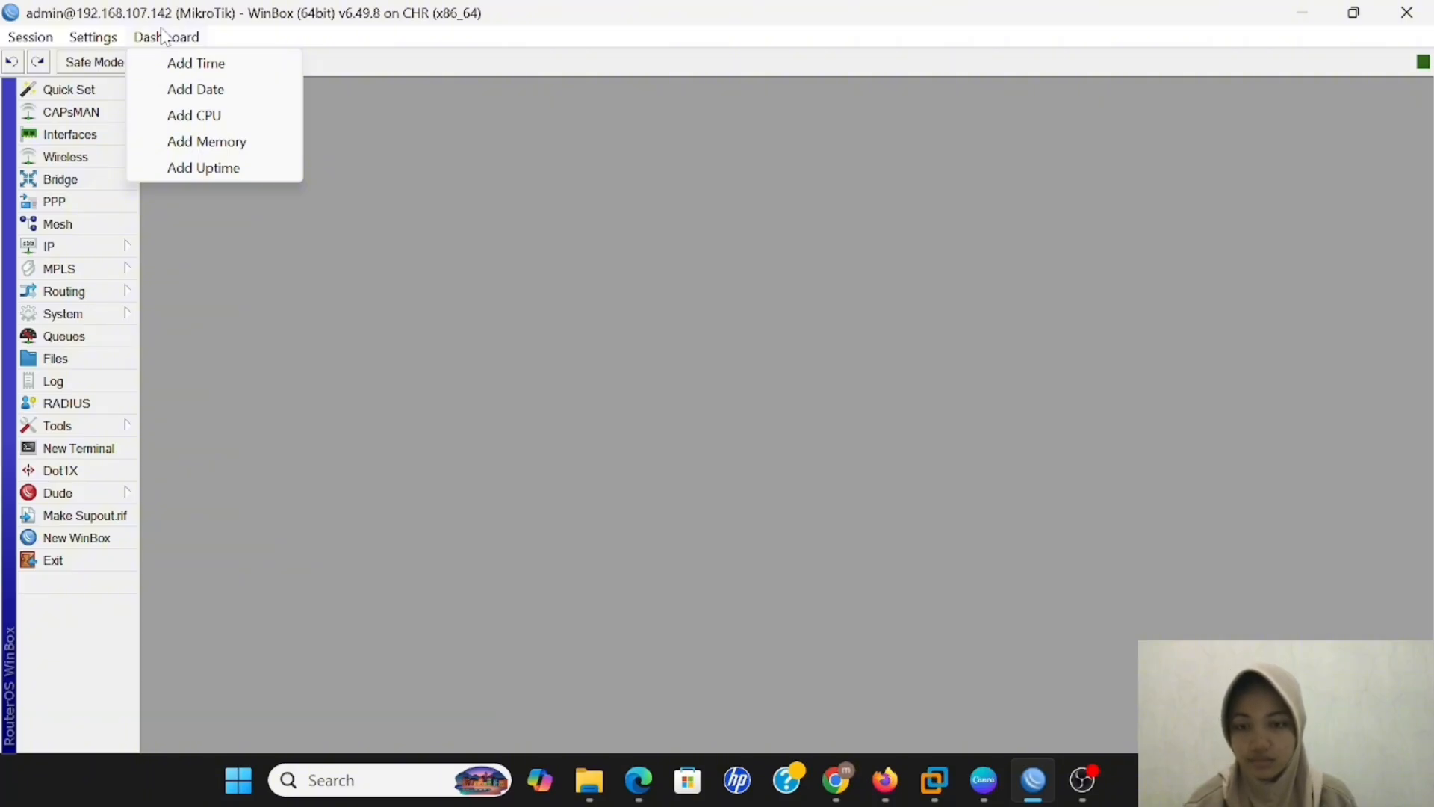
{"action": "mouse_move", "coordinate": [86, 37]}
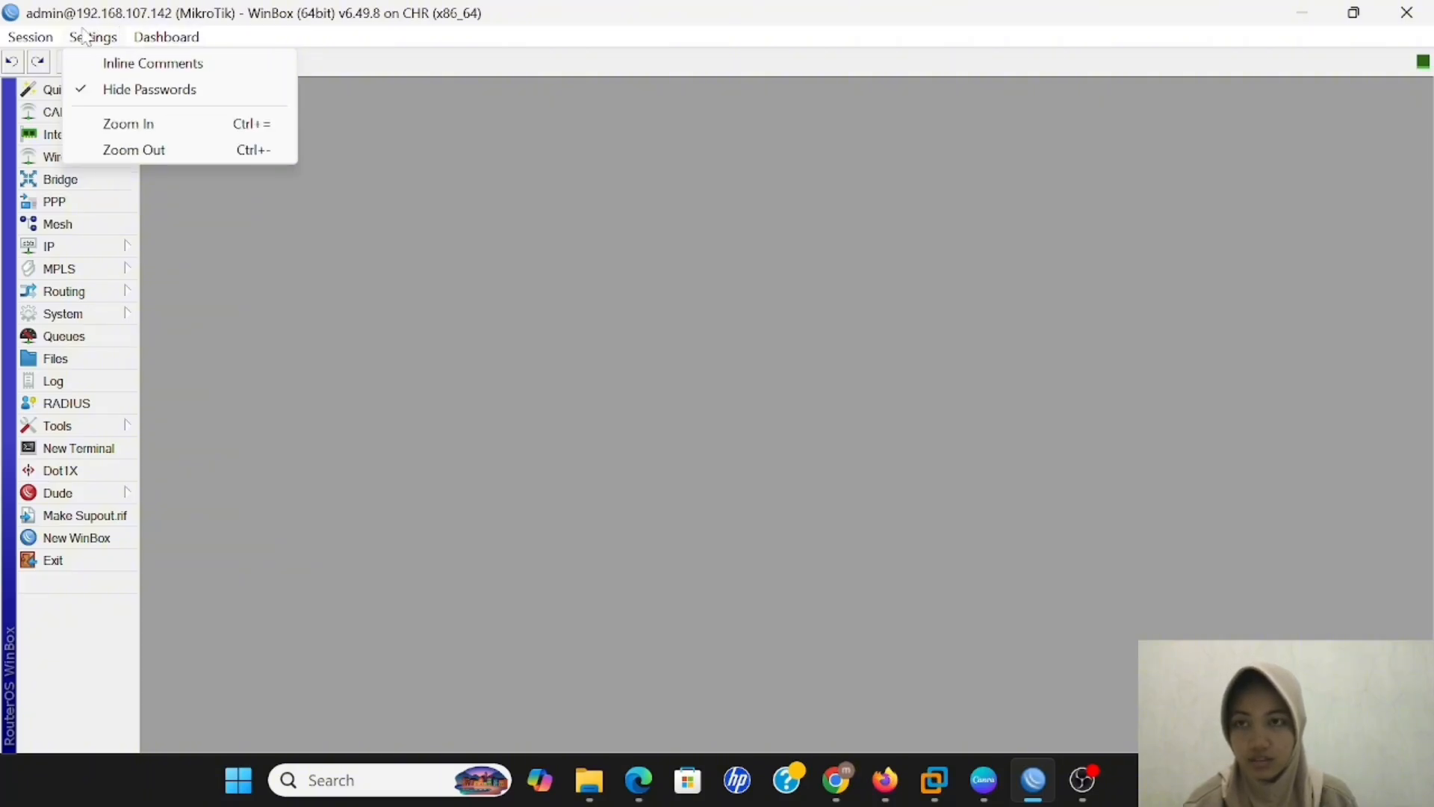
{"action": "mouse_move", "coordinate": [37, 39]}
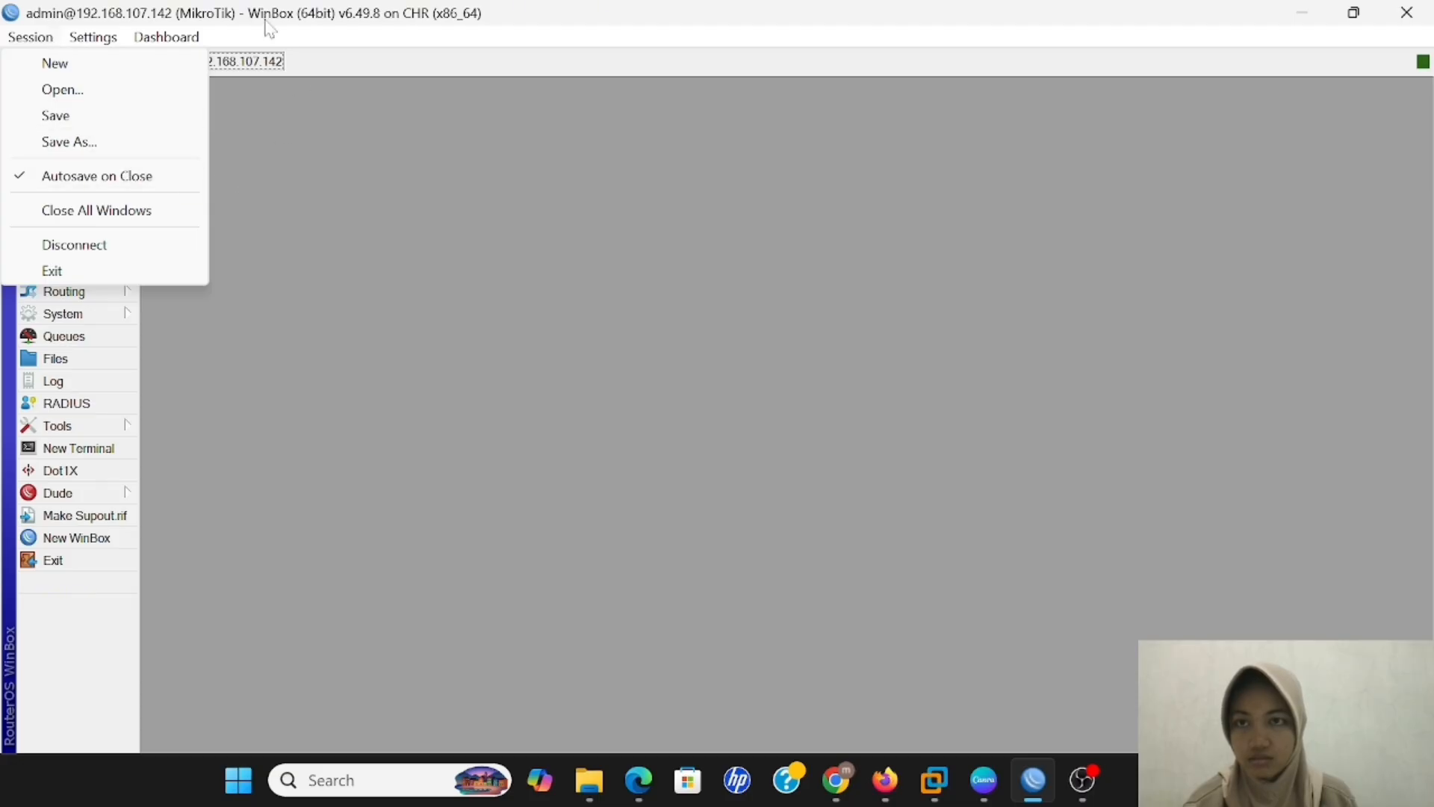
{"action": "double_click", "coordinate": [207, 17]}
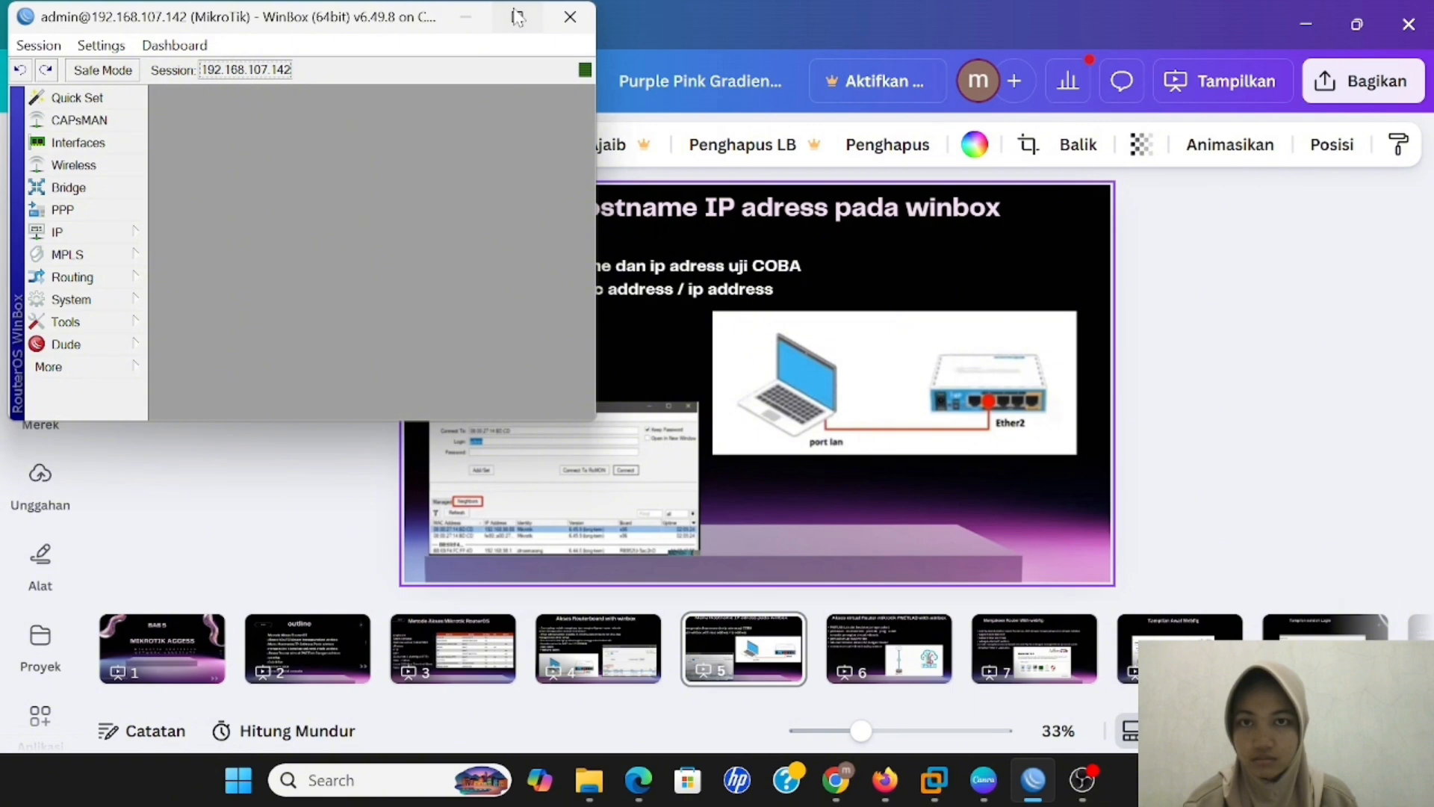
{"action": "left_click", "coordinate": [517, 18]}
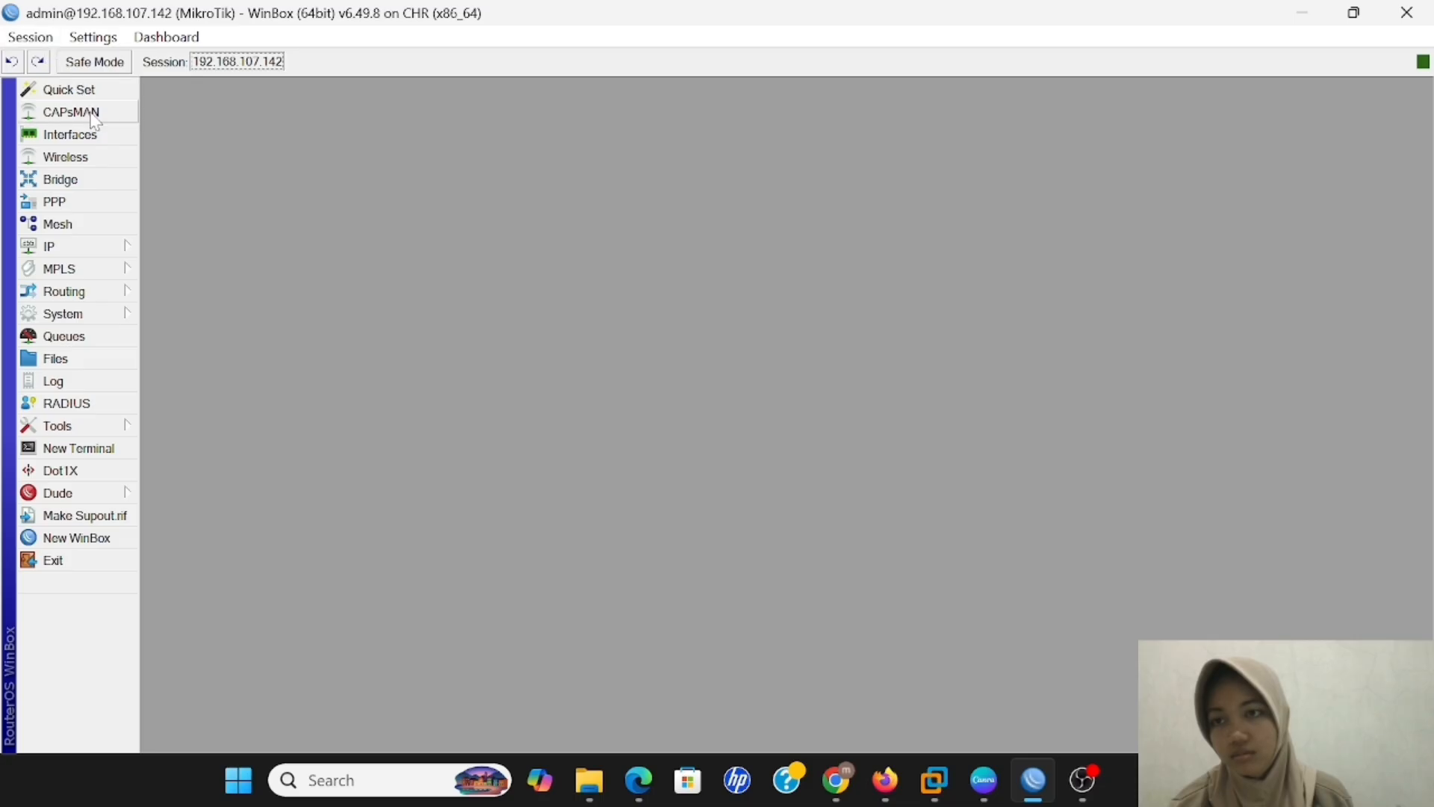
Turn on Safe Mode and examine the items available for the dashboard
{"action": "left_click", "coordinate": [115, 66]}
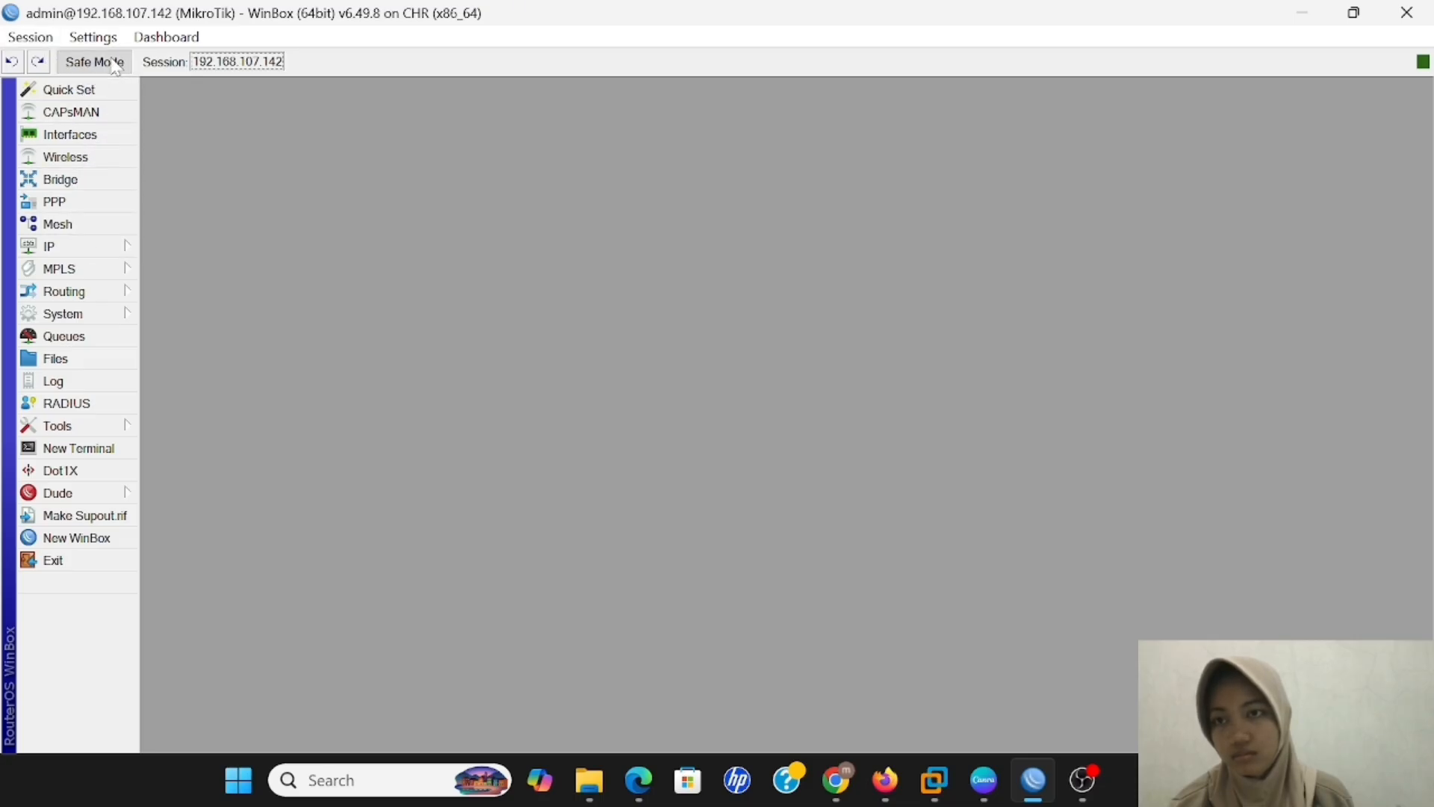
{"action": "left_click", "coordinate": [178, 37]}
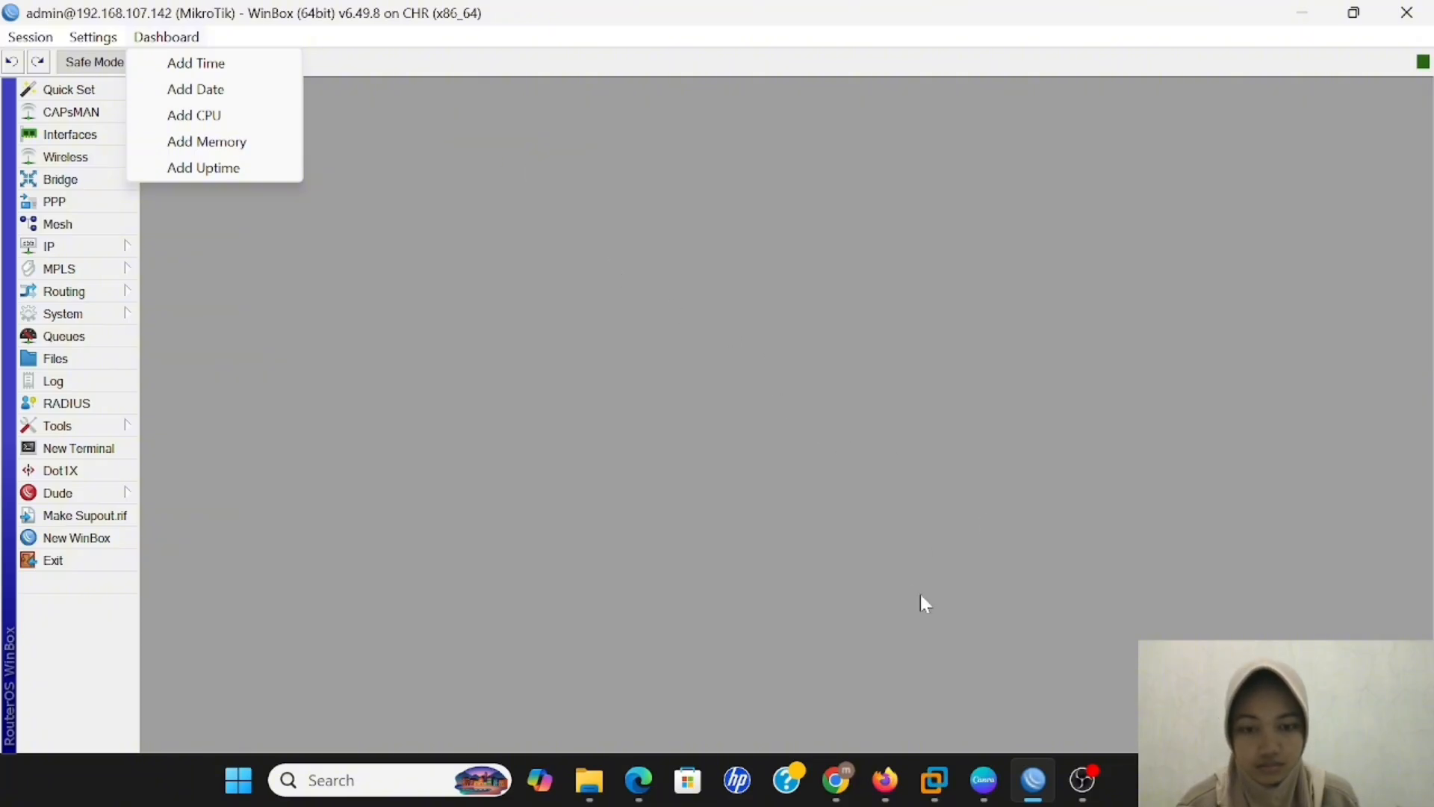
{"action": "mouse_move", "coordinate": [934, 780]}
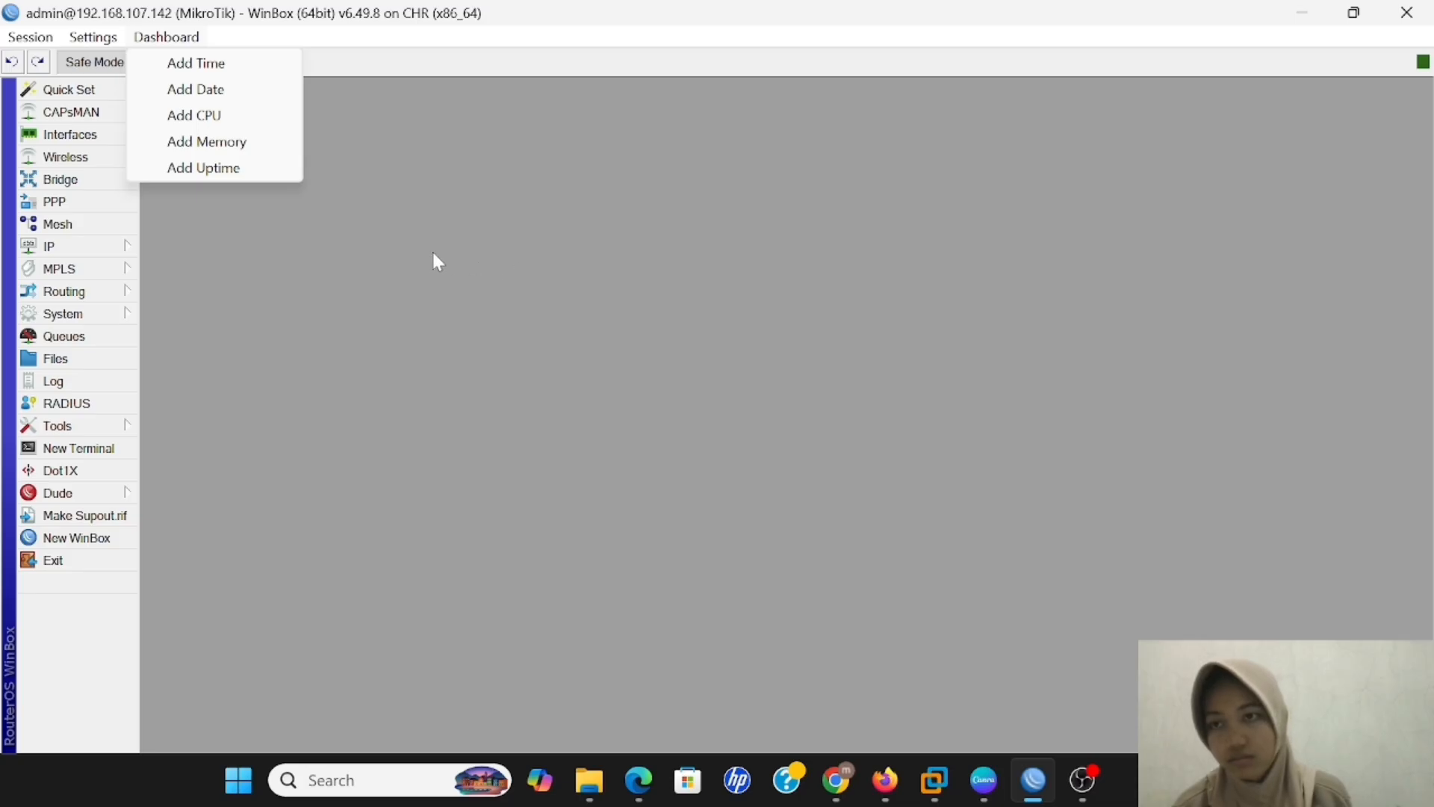
{"action": "left_click", "coordinate": [367, 246]}
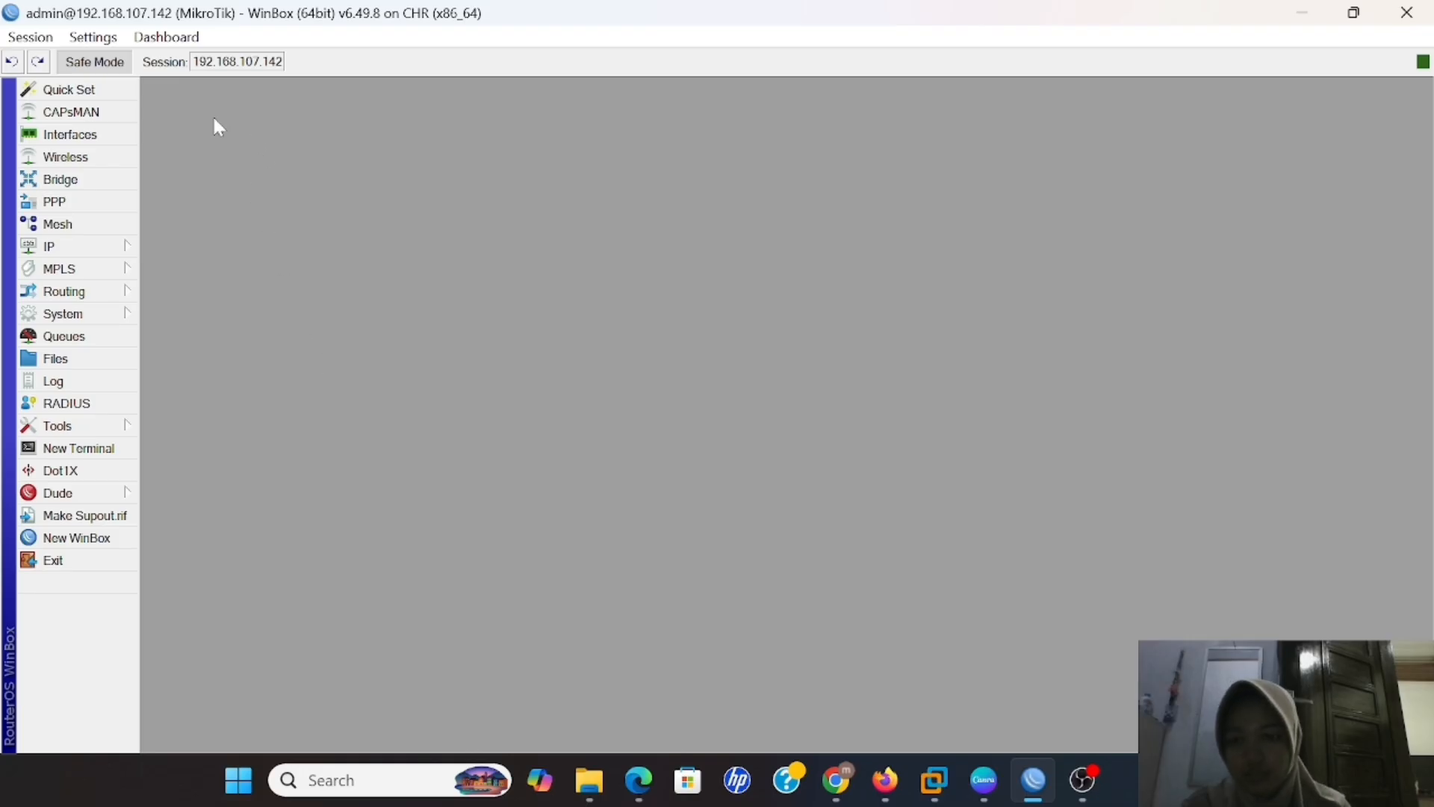
Look through the Settings and Session options, and add the Time display to the dashboard
{"action": "left_click", "coordinate": [179, 39]}
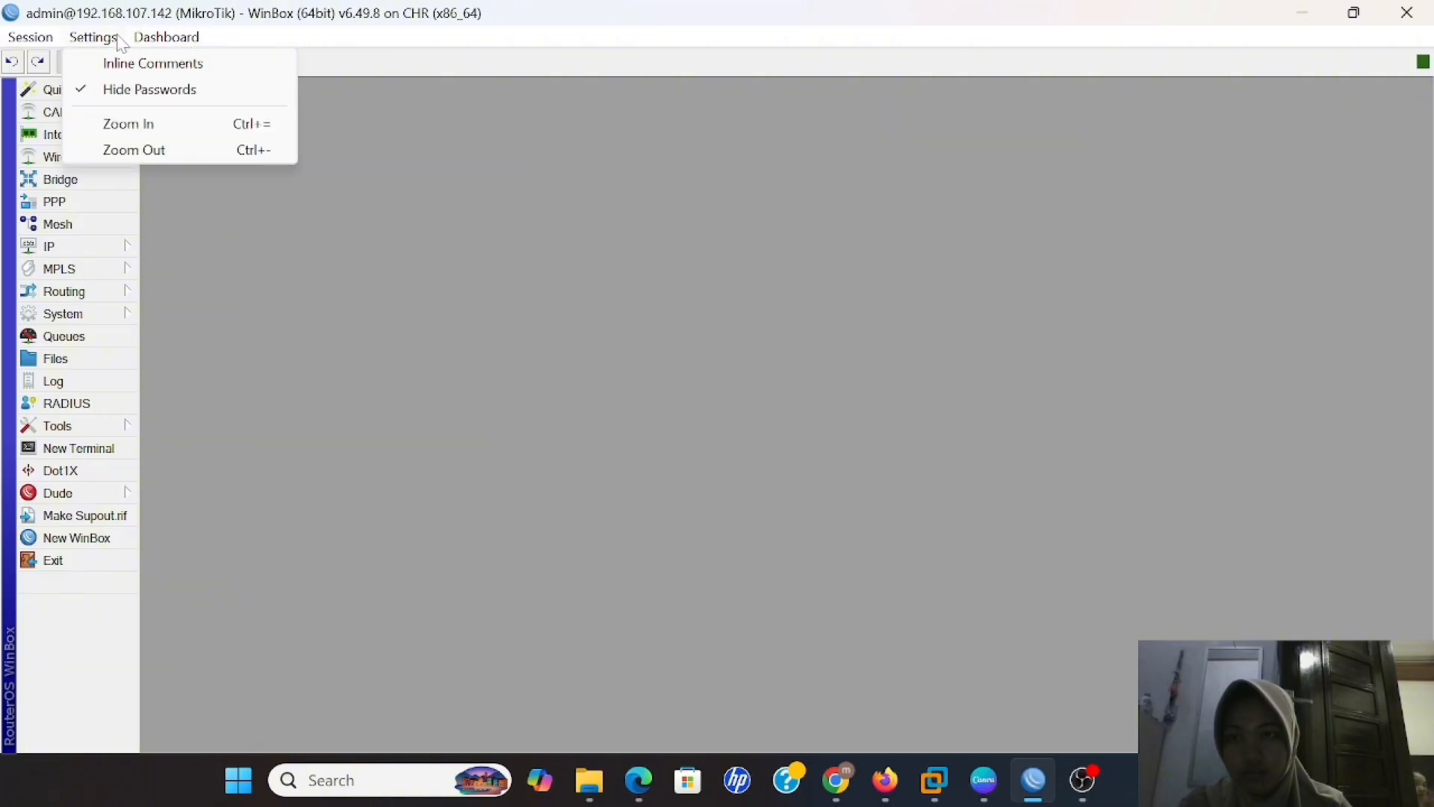
{"action": "mouse_move", "coordinate": [17, 44]}
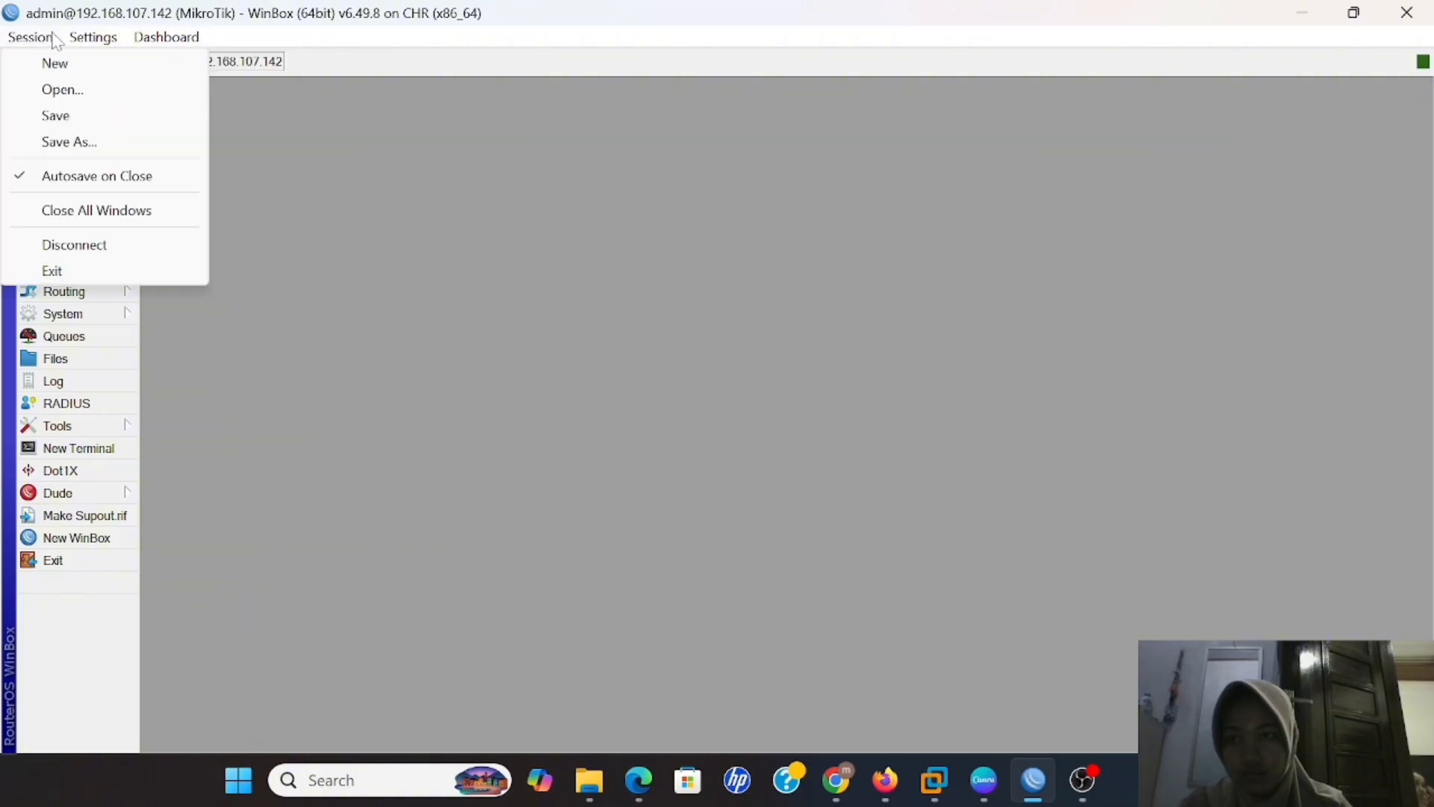
{"action": "mouse_move", "coordinate": [155, 44]}
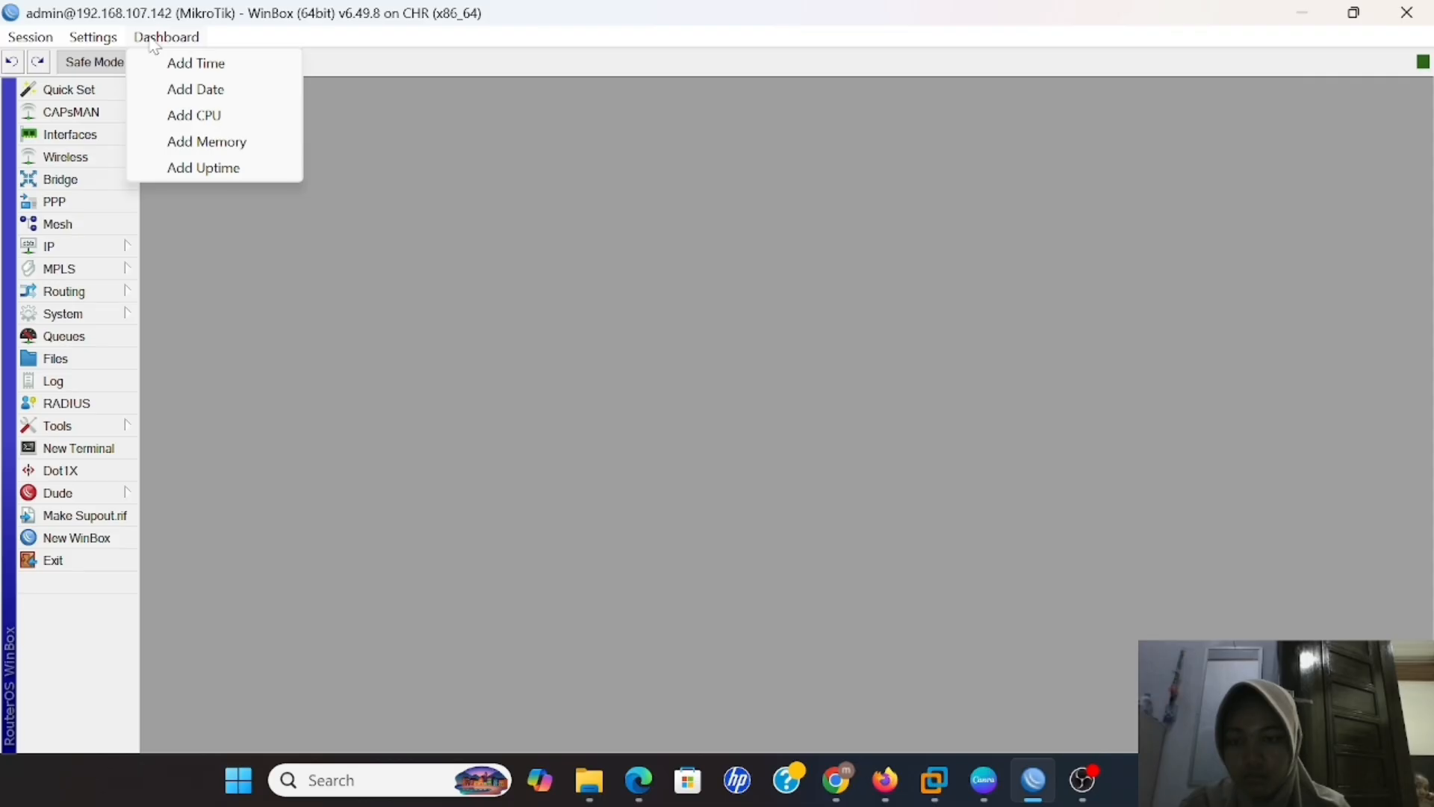
{"action": "left_click", "coordinate": [192, 68]}
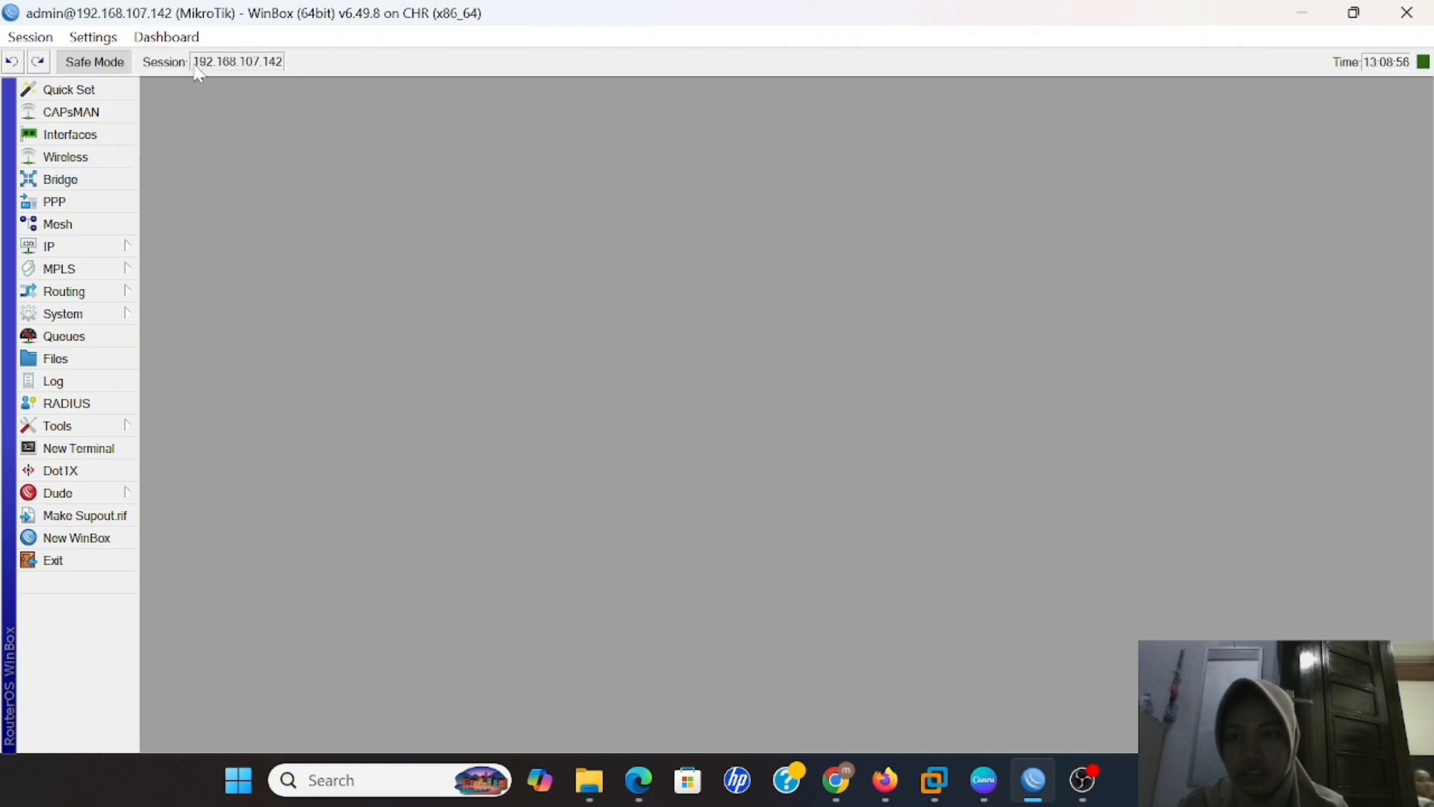
Review the remaining dashboard items and toggle Autosave on Close for the session
{"action": "left_click", "coordinate": [177, 41]}
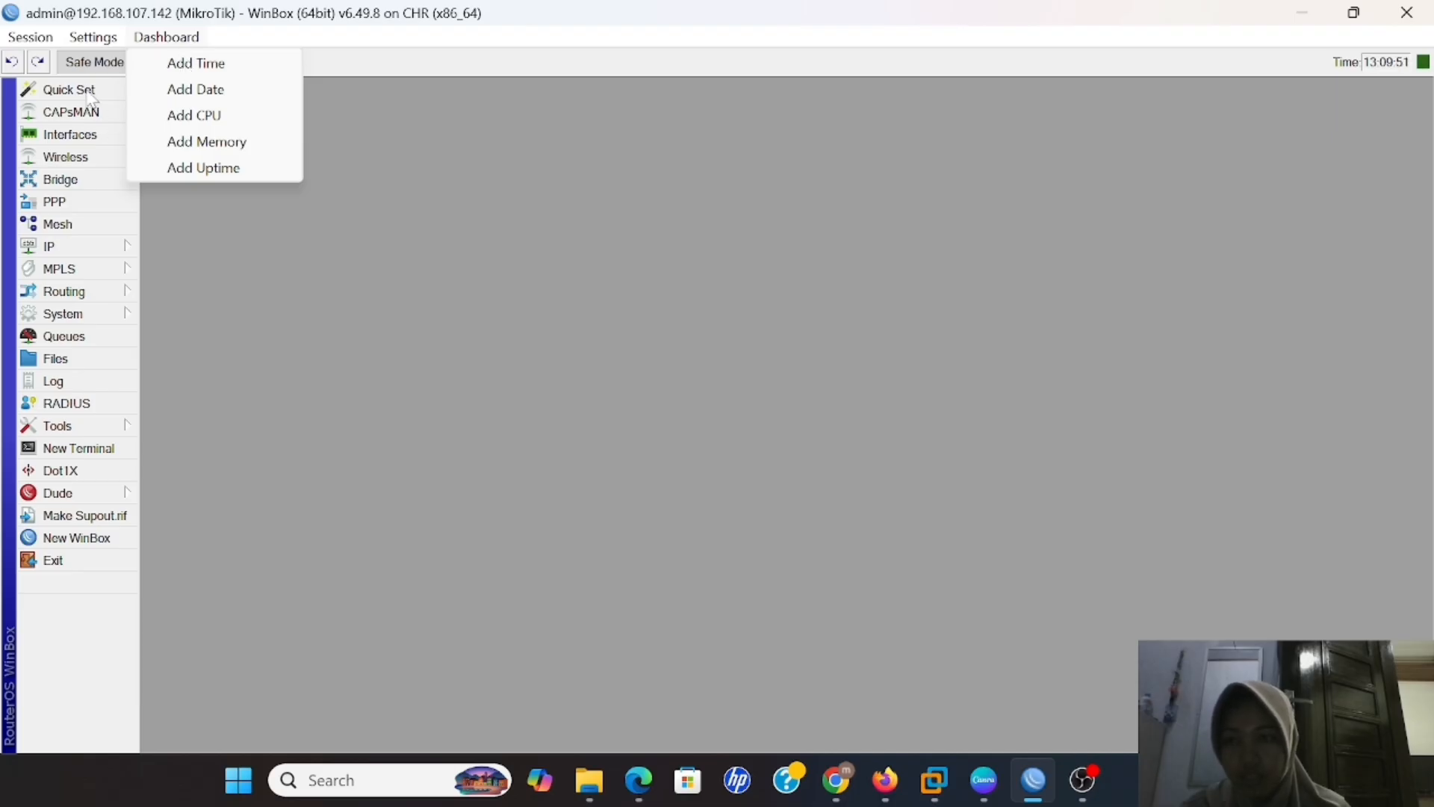
{"action": "left_click", "coordinate": [252, 208]}
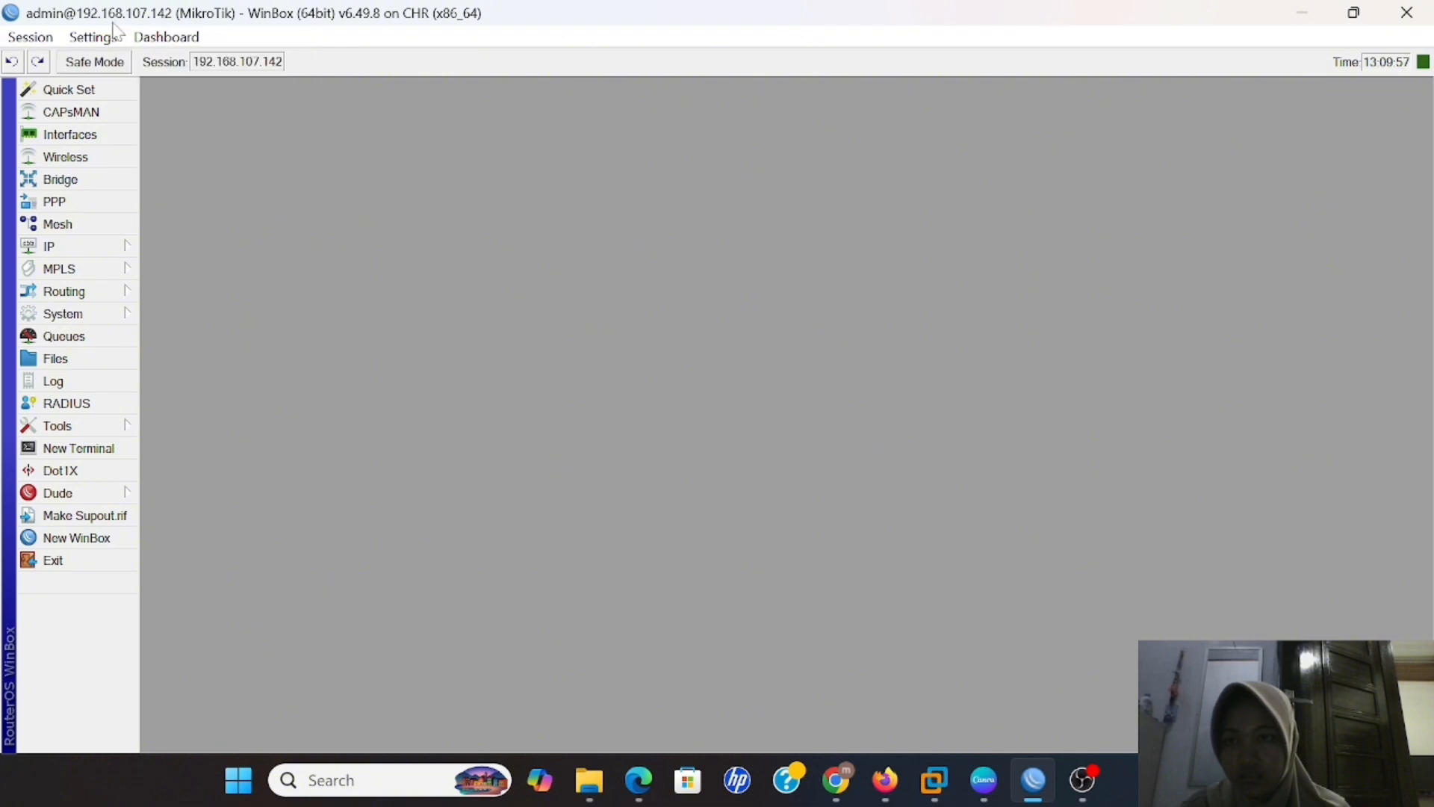
{"action": "left_click", "coordinate": [42, 37]}
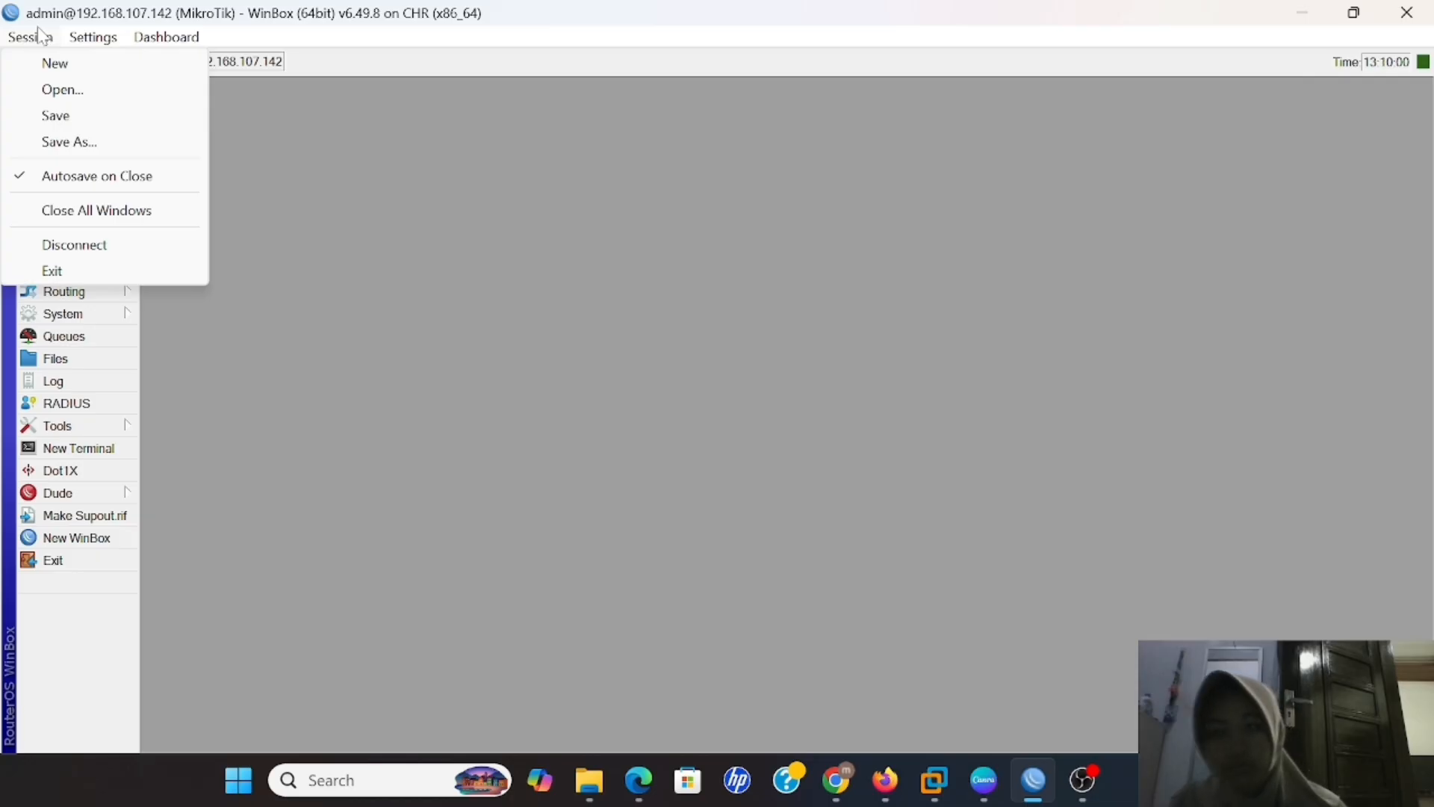
{"action": "left_click", "coordinate": [167, 177]}
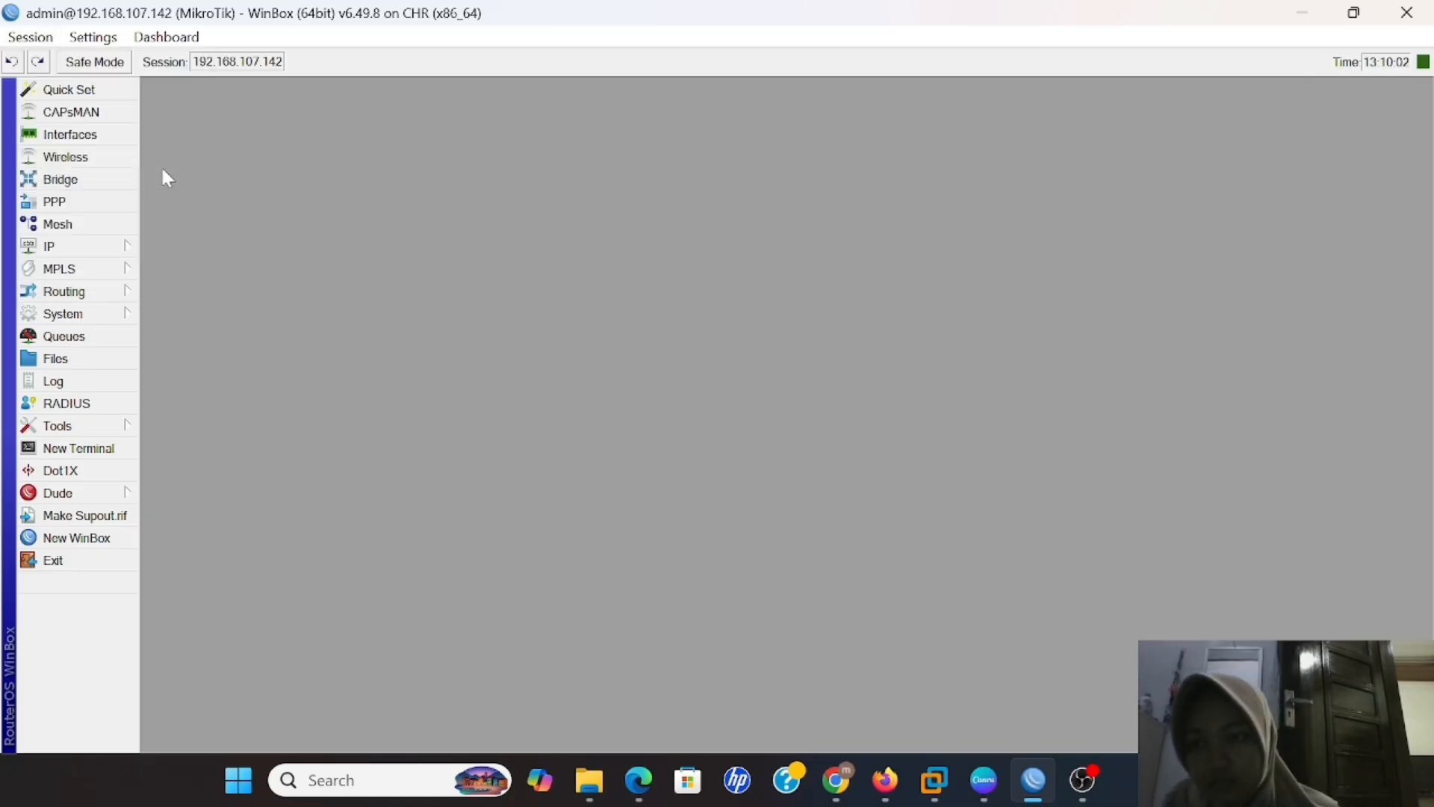
Review the Session and Settings options, start a new session, and close all its windows
{"action": "left_click", "coordinate": [39, 36]}
{"action": "mouse_move", "coordinate": [92, 38]}
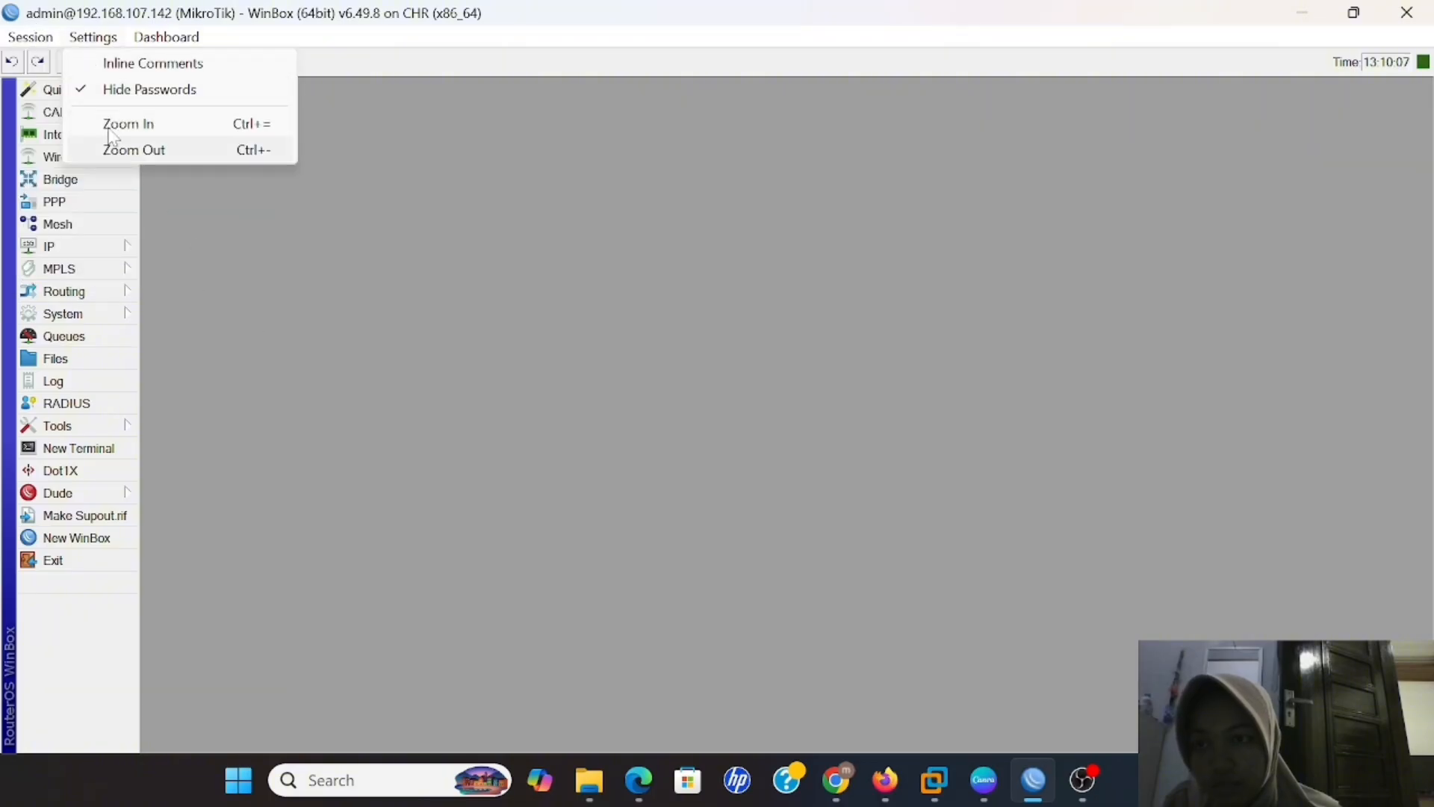
{"action": "mouse_move", "coordinate": [19, 37]}
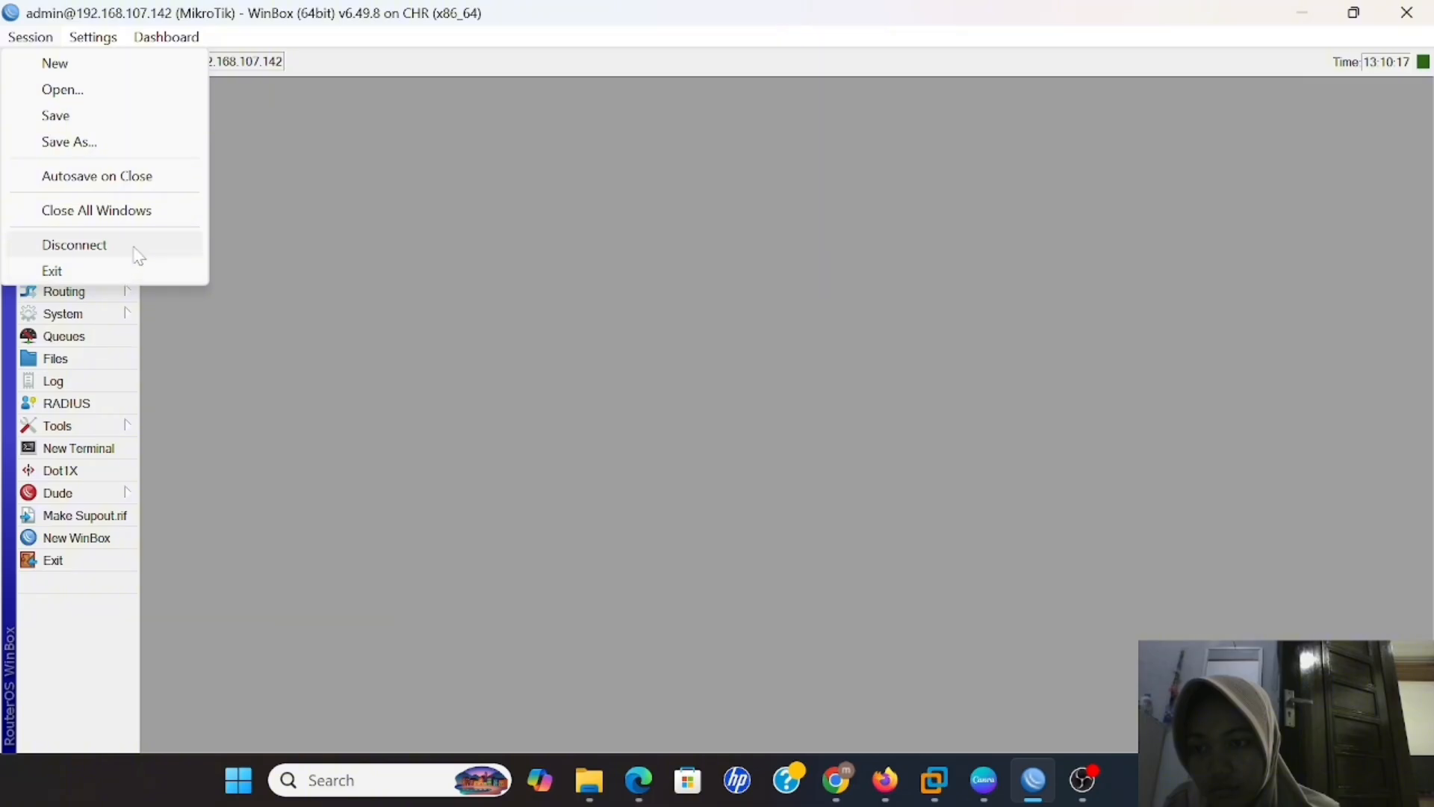
{"action": "left_click", "coordinate": [125, 66]}
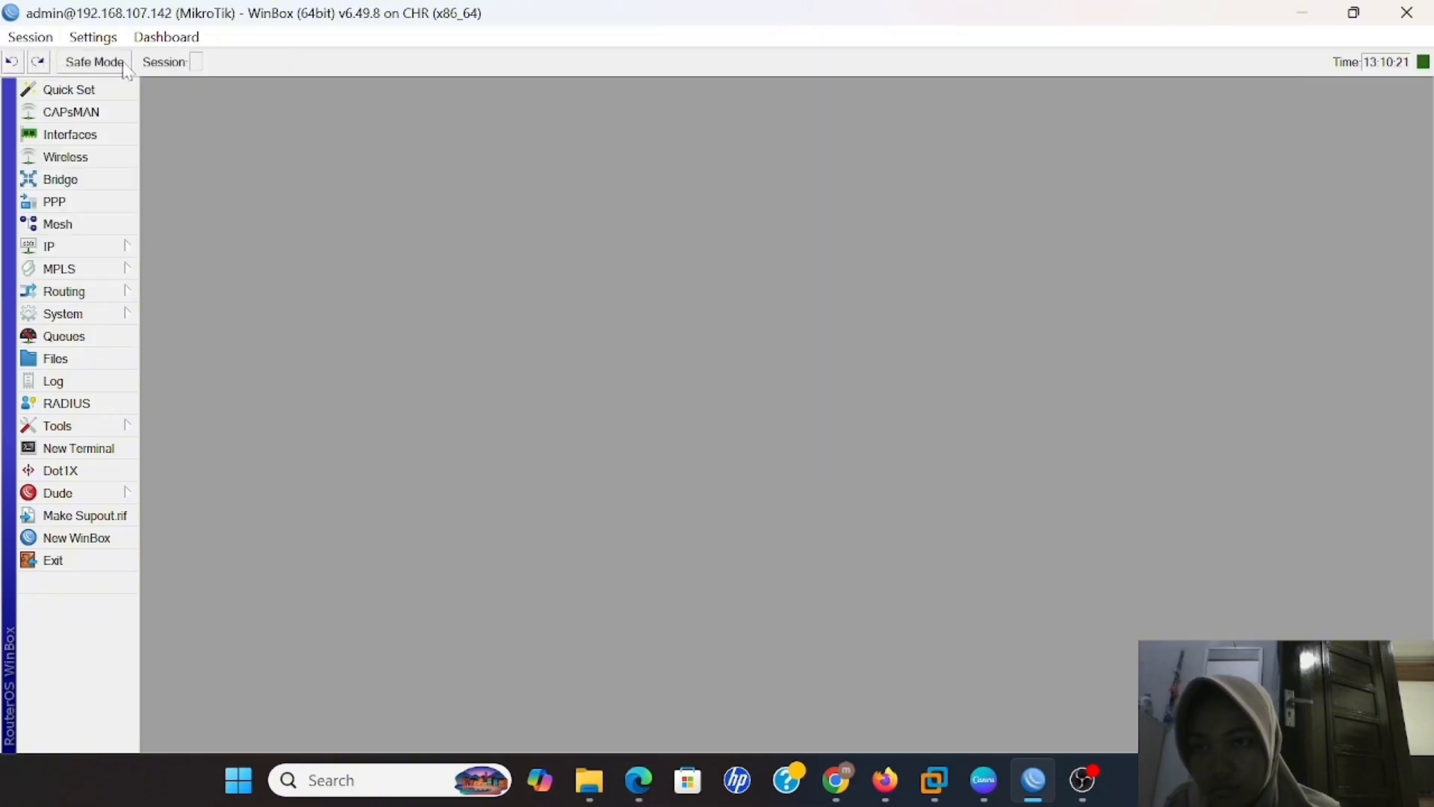
{"action": "left_click", "coordinate": [41, 42]}
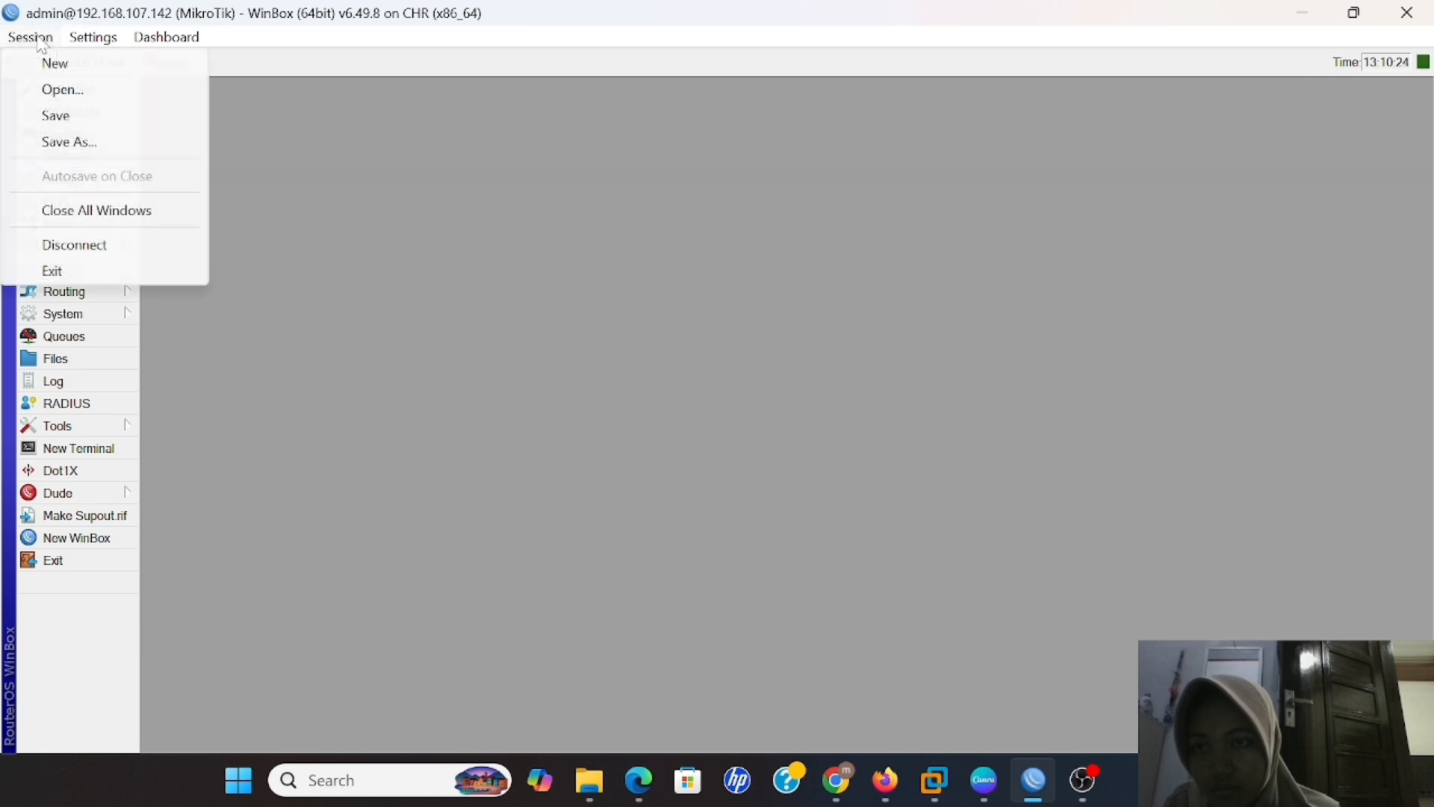
{"action": "left_click", "coordinate": [103, 213]}
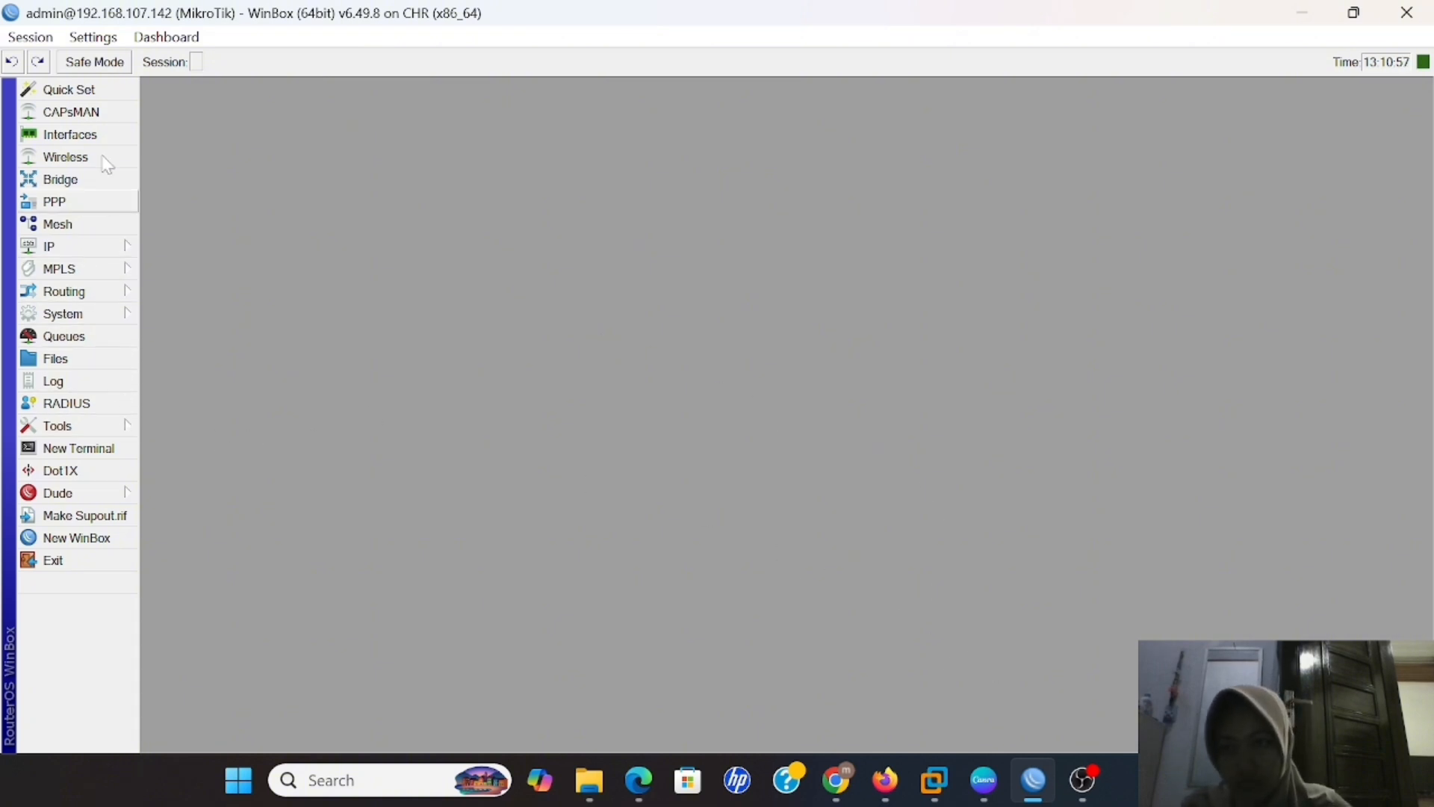
Shrink the WinBox window to its smaller size and maximize it again
{"action": "double_click", "coordinate": [314, 13]}
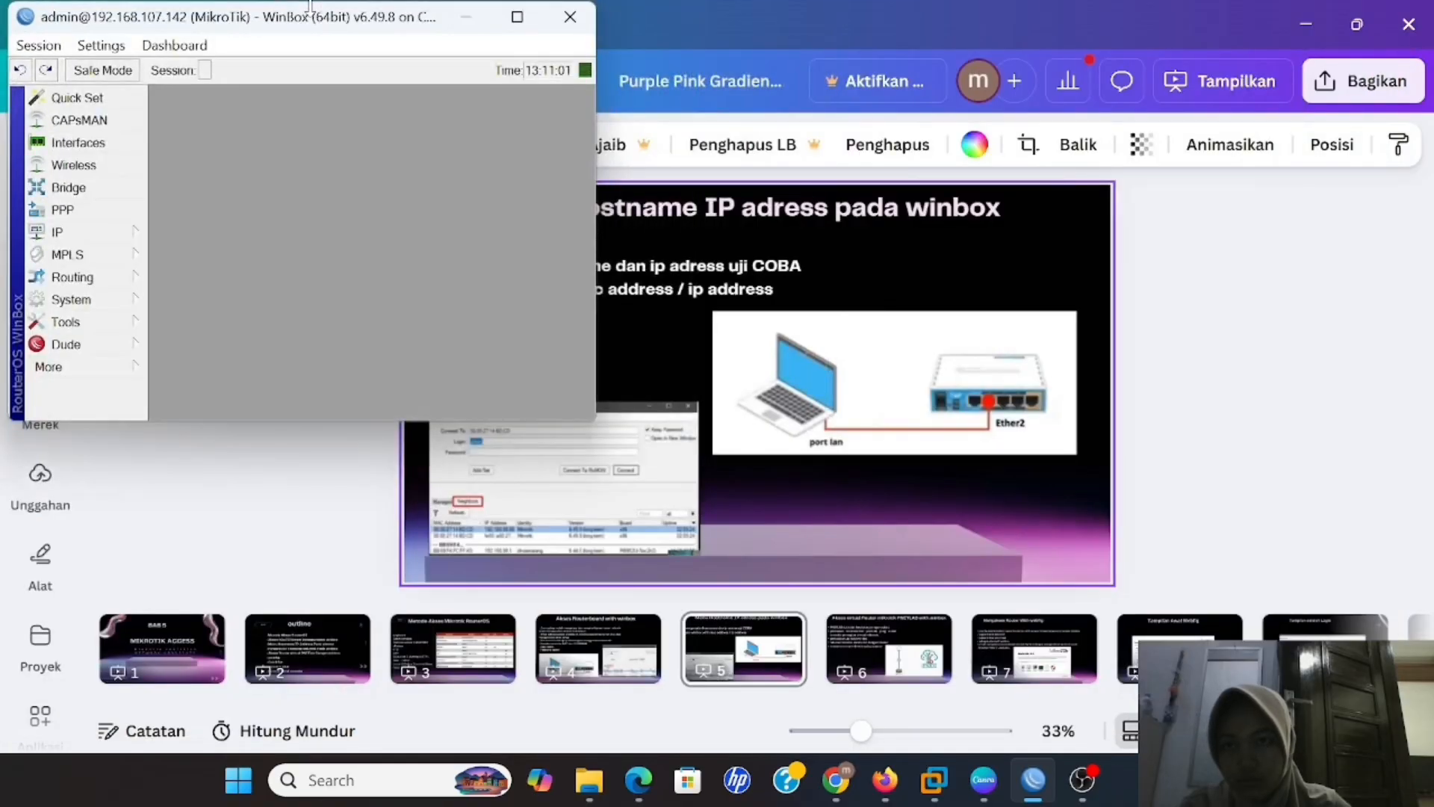
{"action": "mouse_move", "coordinate": [527, 22]}
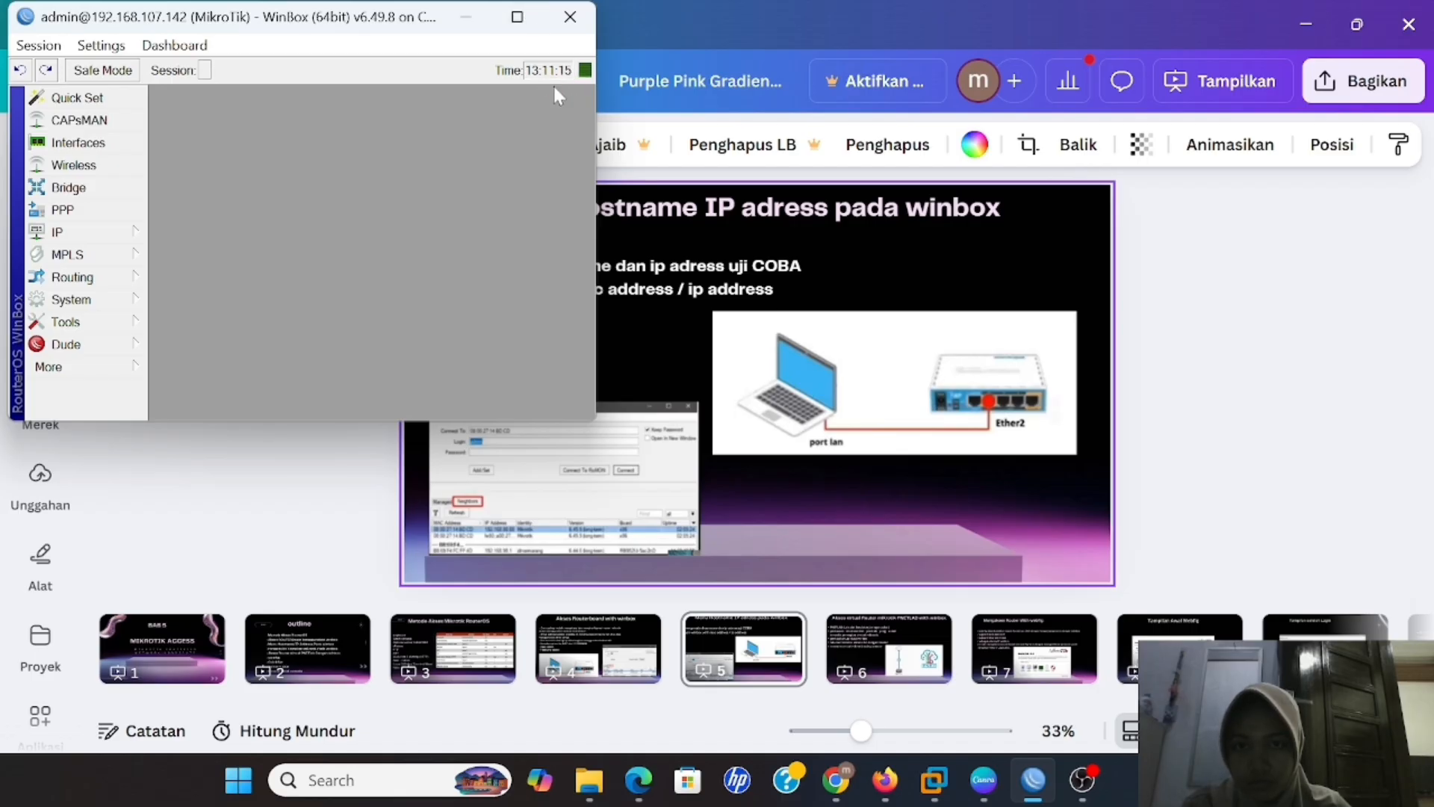
{"action": "left_click", "coordinate": [517, 16]}
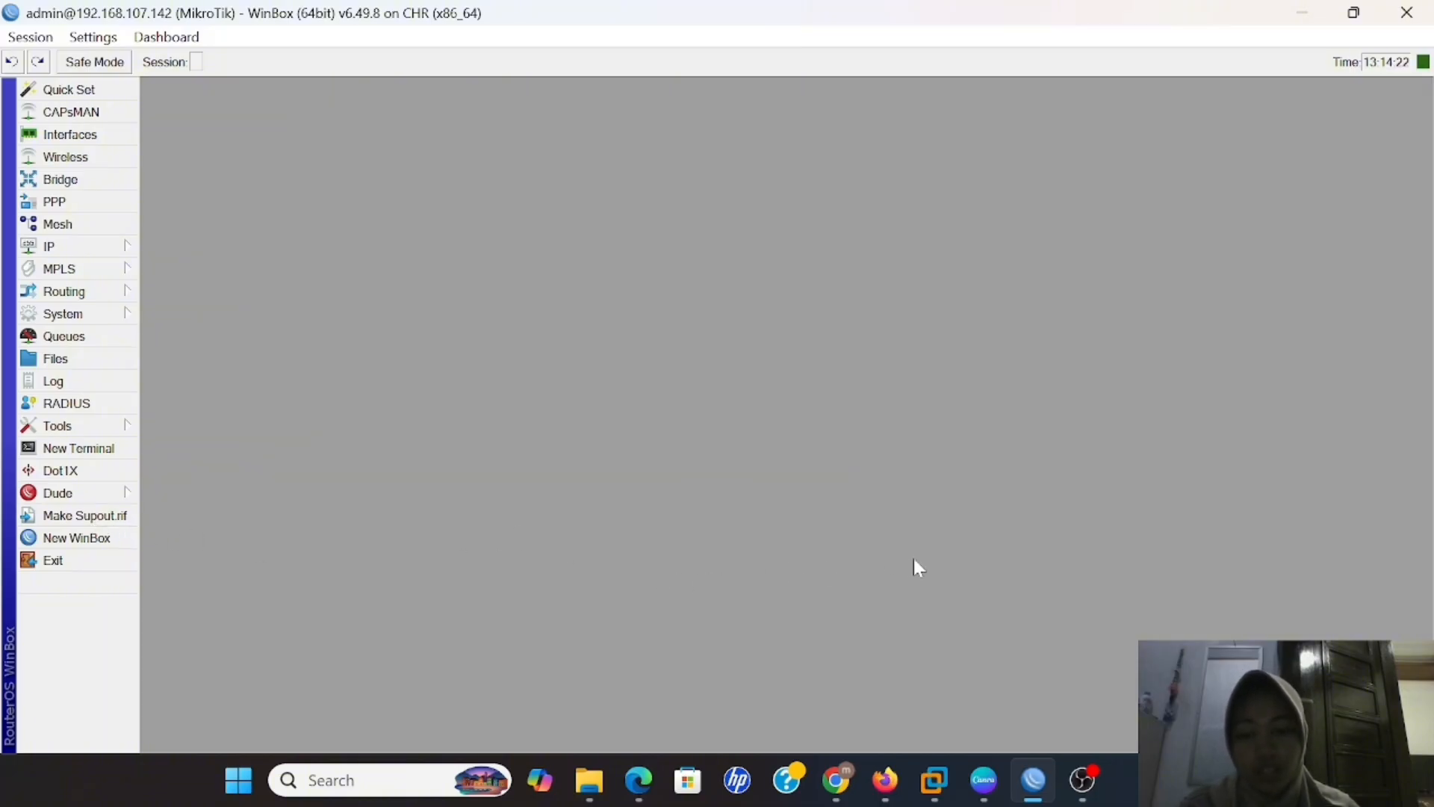
Switch to the Canva presentation, show page 6 on accessing a virtual MikroTik router in PNETLab, and preview the open virtual machine and browser windows
{"action": "left_click", "coordinate": [989, 776]}
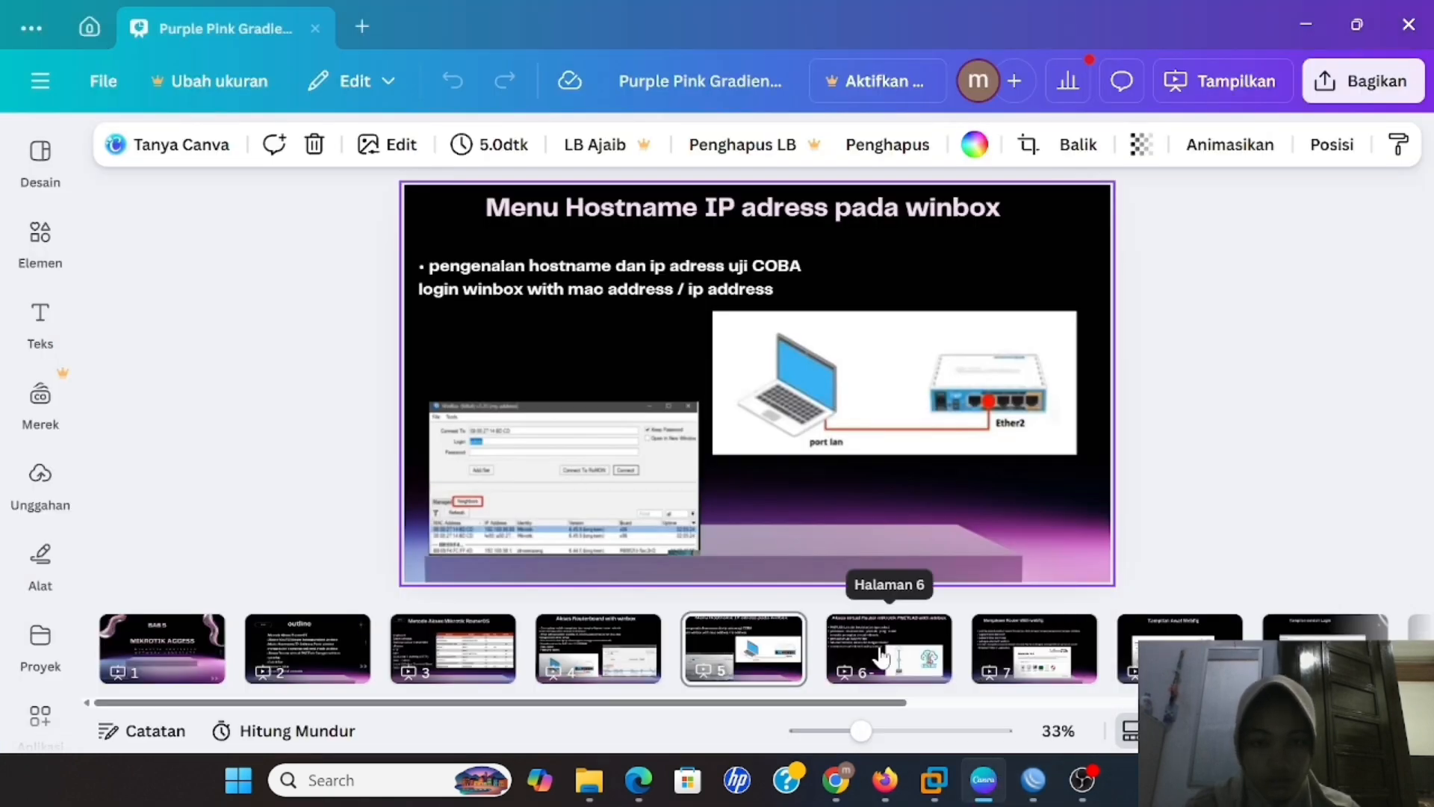
{"action": "left_click", "coordinate": [896, 669]}
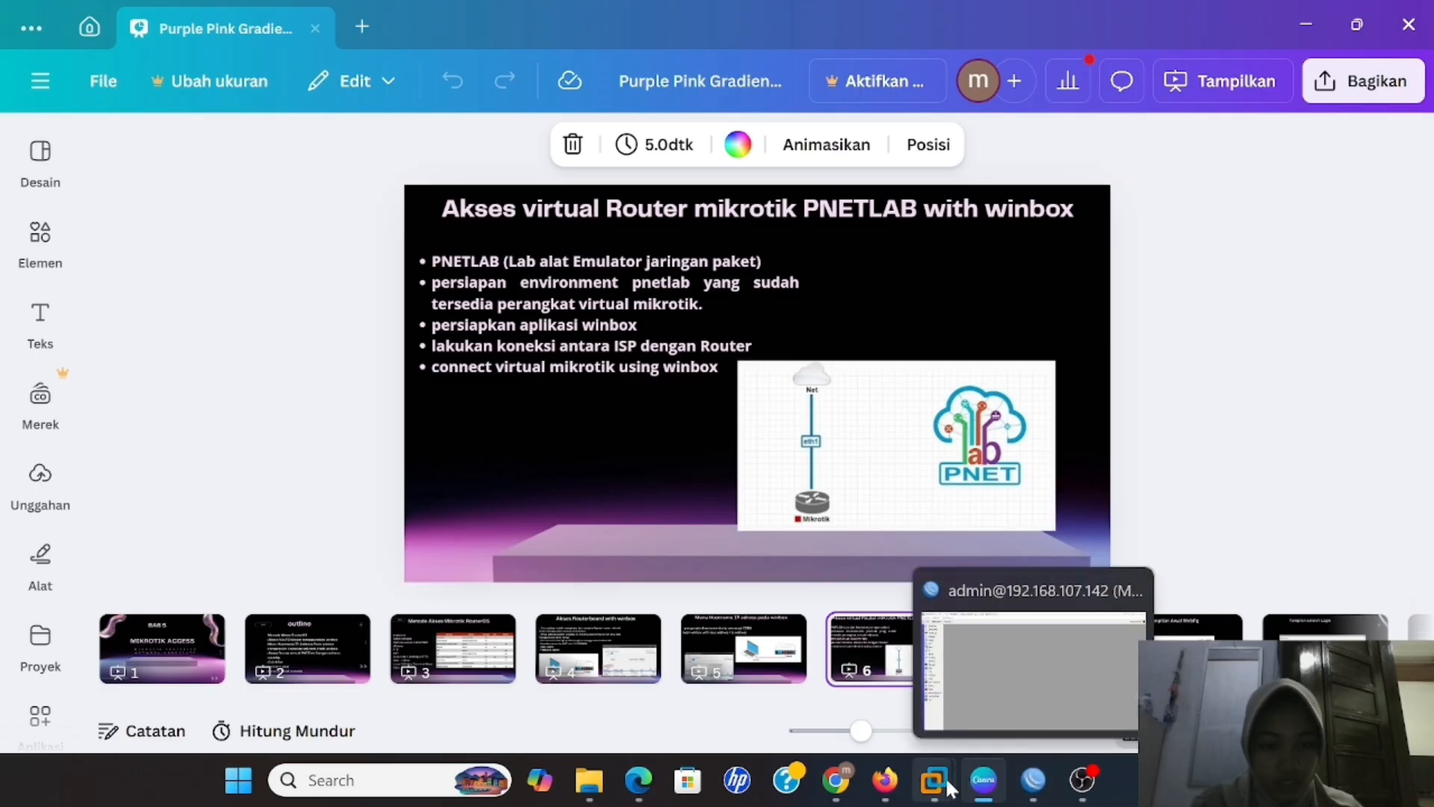
{"action": "mouse_move", "coordinate": [943, 788]}
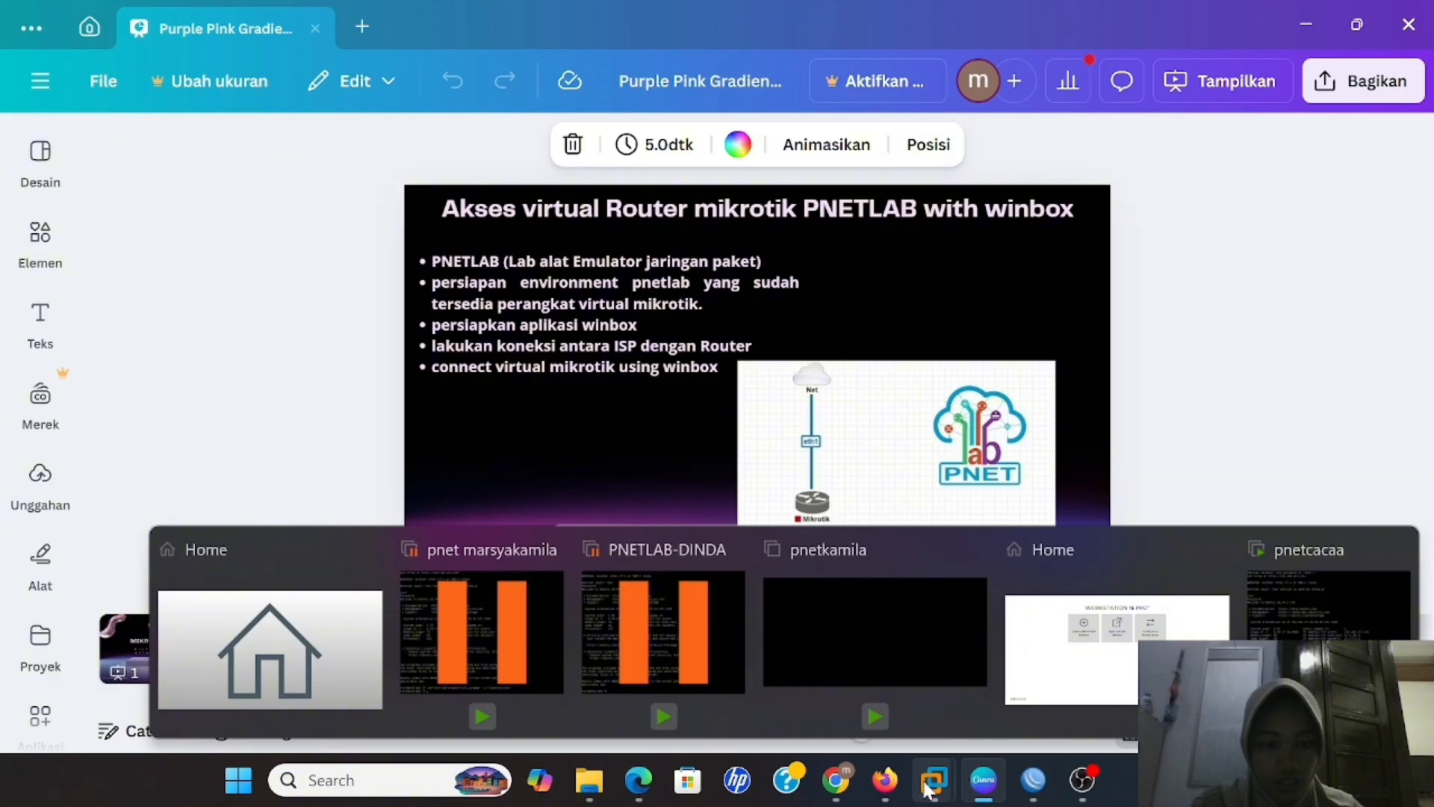
{"action": "mouse_move", "coordinate": [884, 782]}
{"action": "mouse_move", "coordinate": [886, 665]}
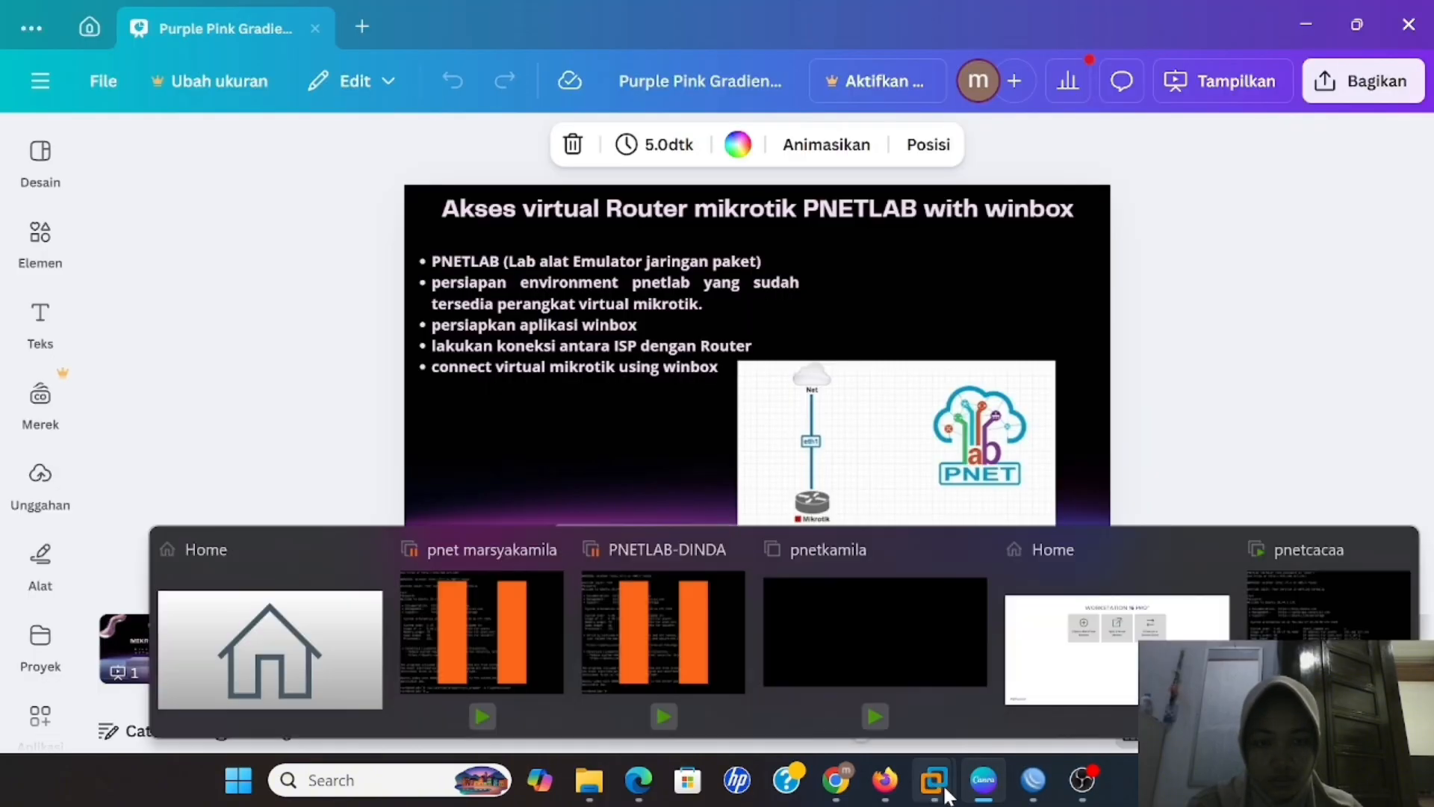
{"action": "mouse_move", "coordinate": [1030, 788]}
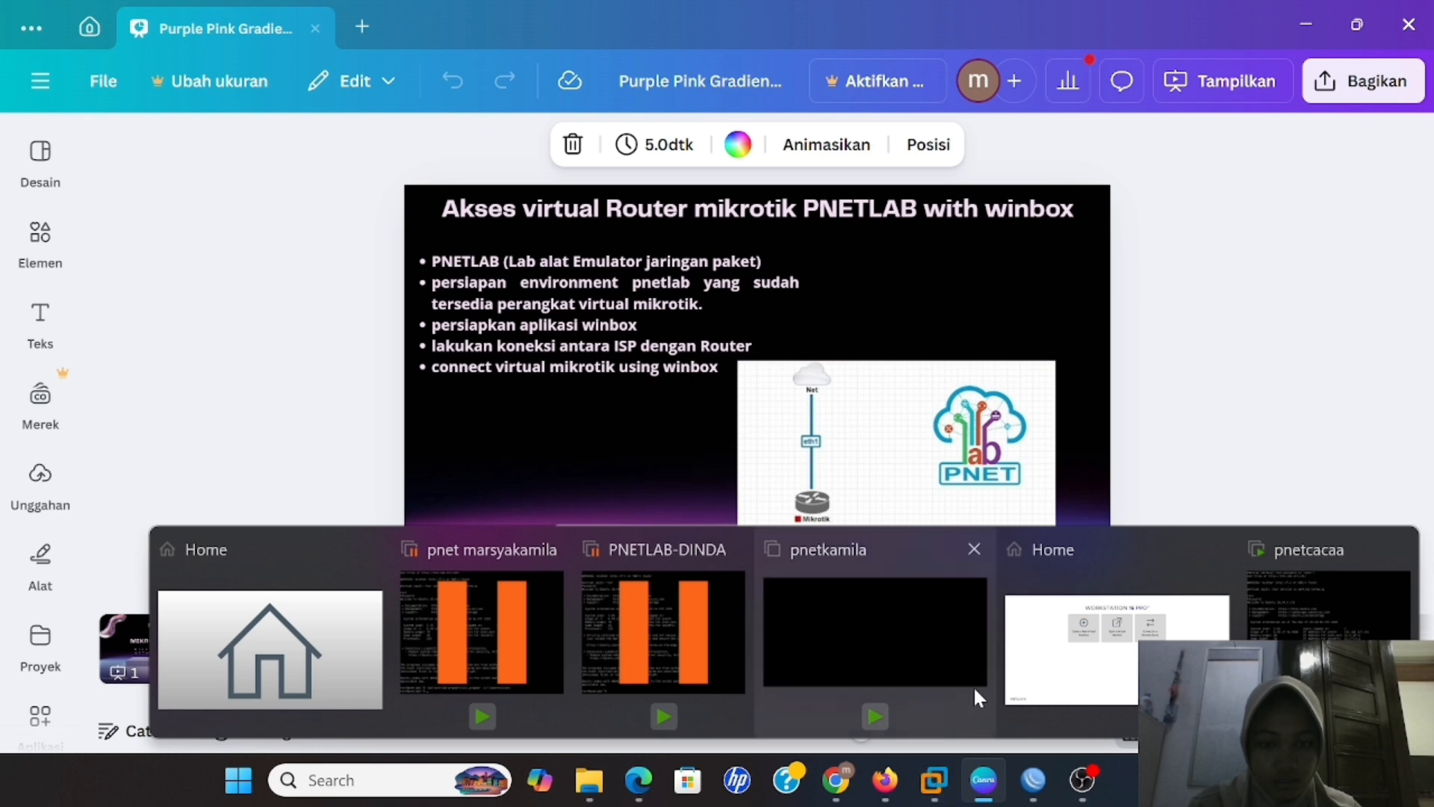
{"action": "mouse_move", "coordinate": [1281, 637]}
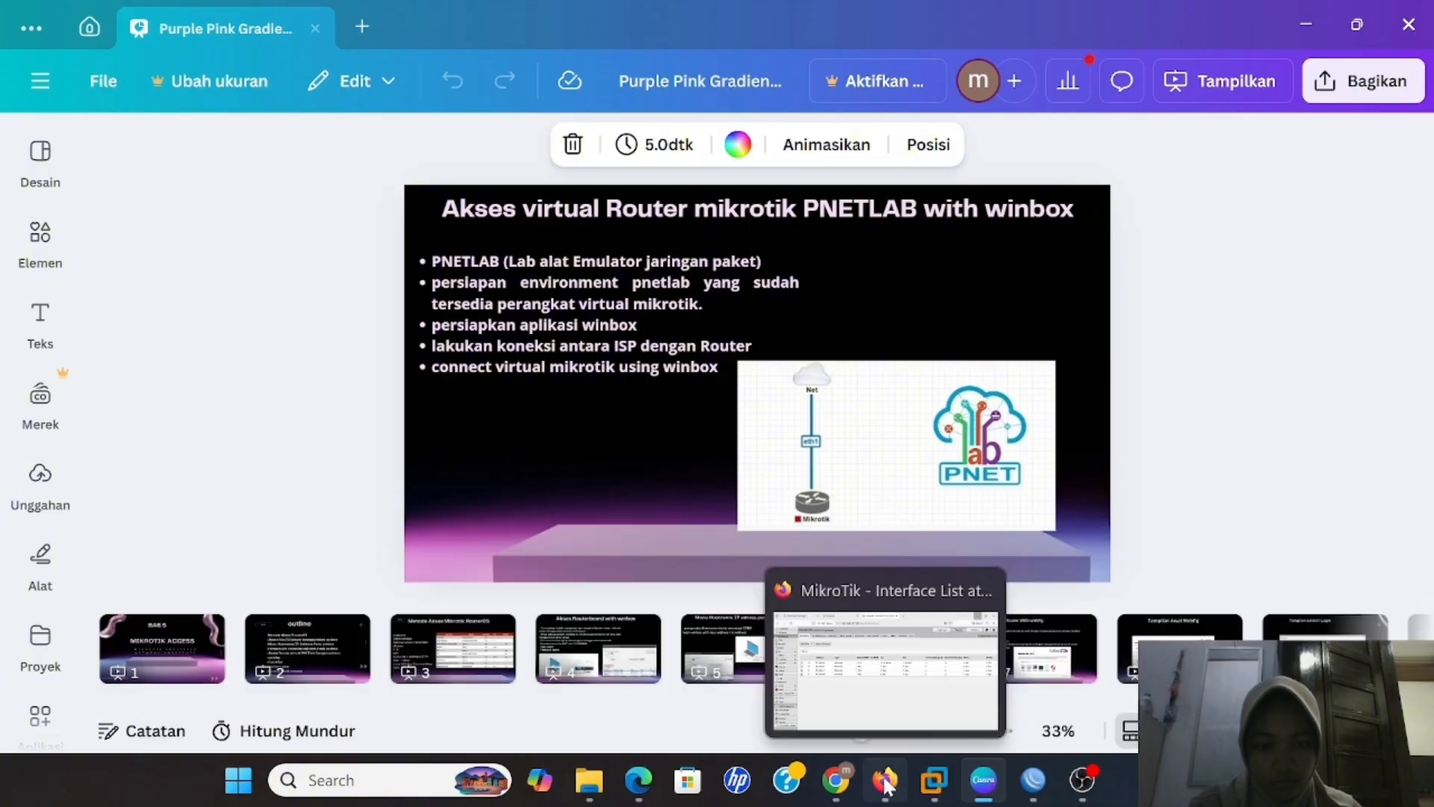
{"action": "mouse_move", "coordinate": [986, 783]}
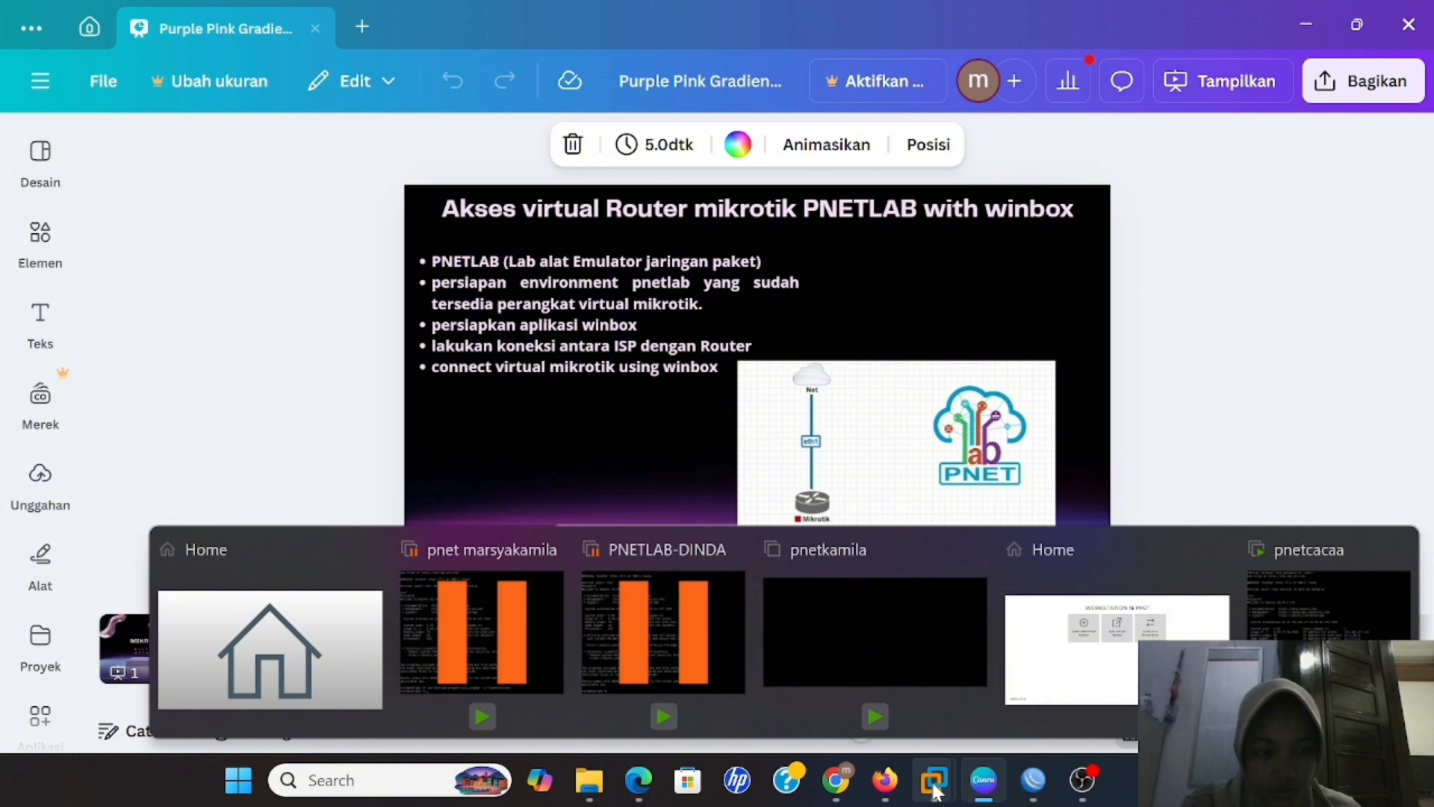
{"action": "mouse_move", "coordinate": [890, 785]}
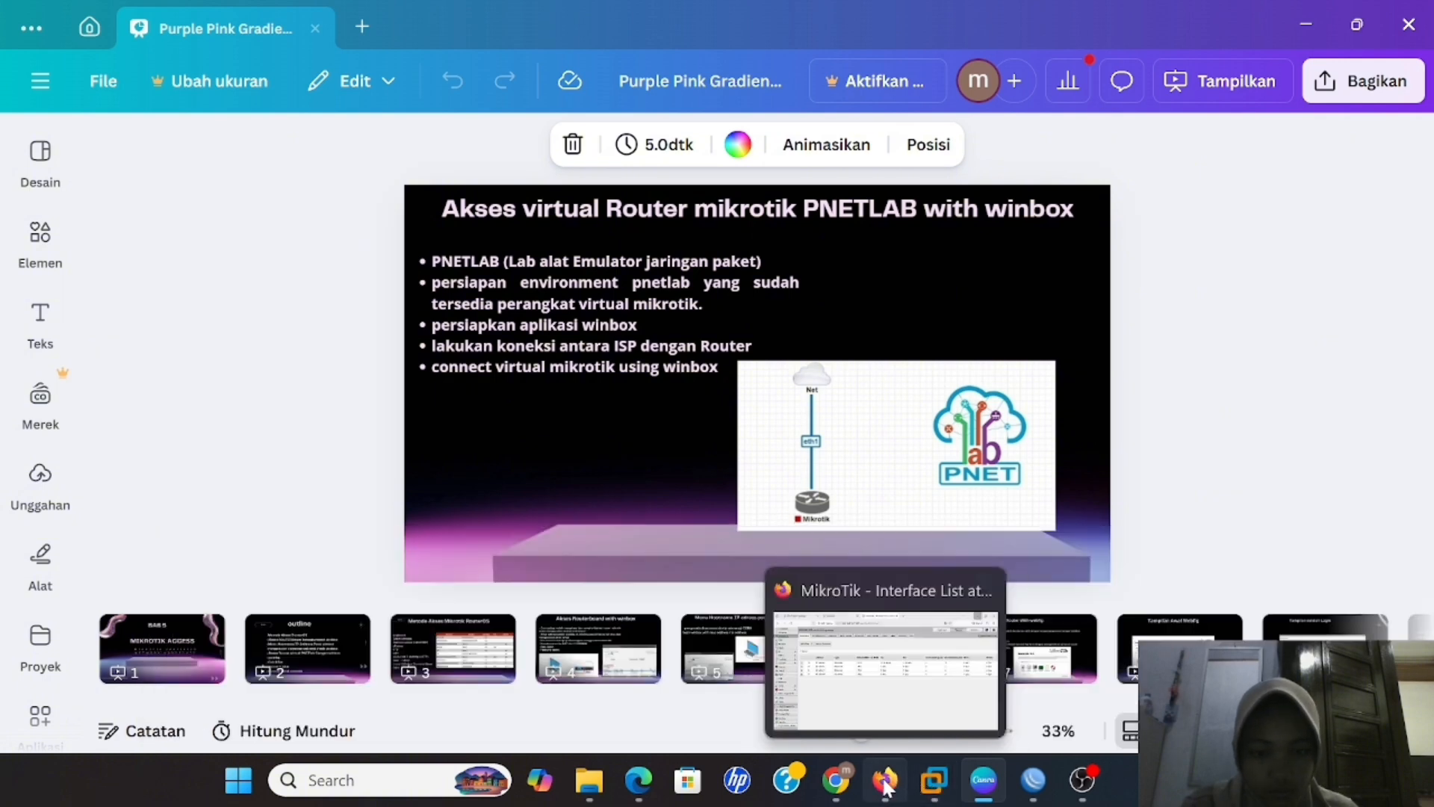
Switch to Firefox, step back and forward through the WebFig pages, and examine the Net and Mikrotik nodes in the PNETLab topology
{"action": "mouse_move", "coordinate": [962, 653]}
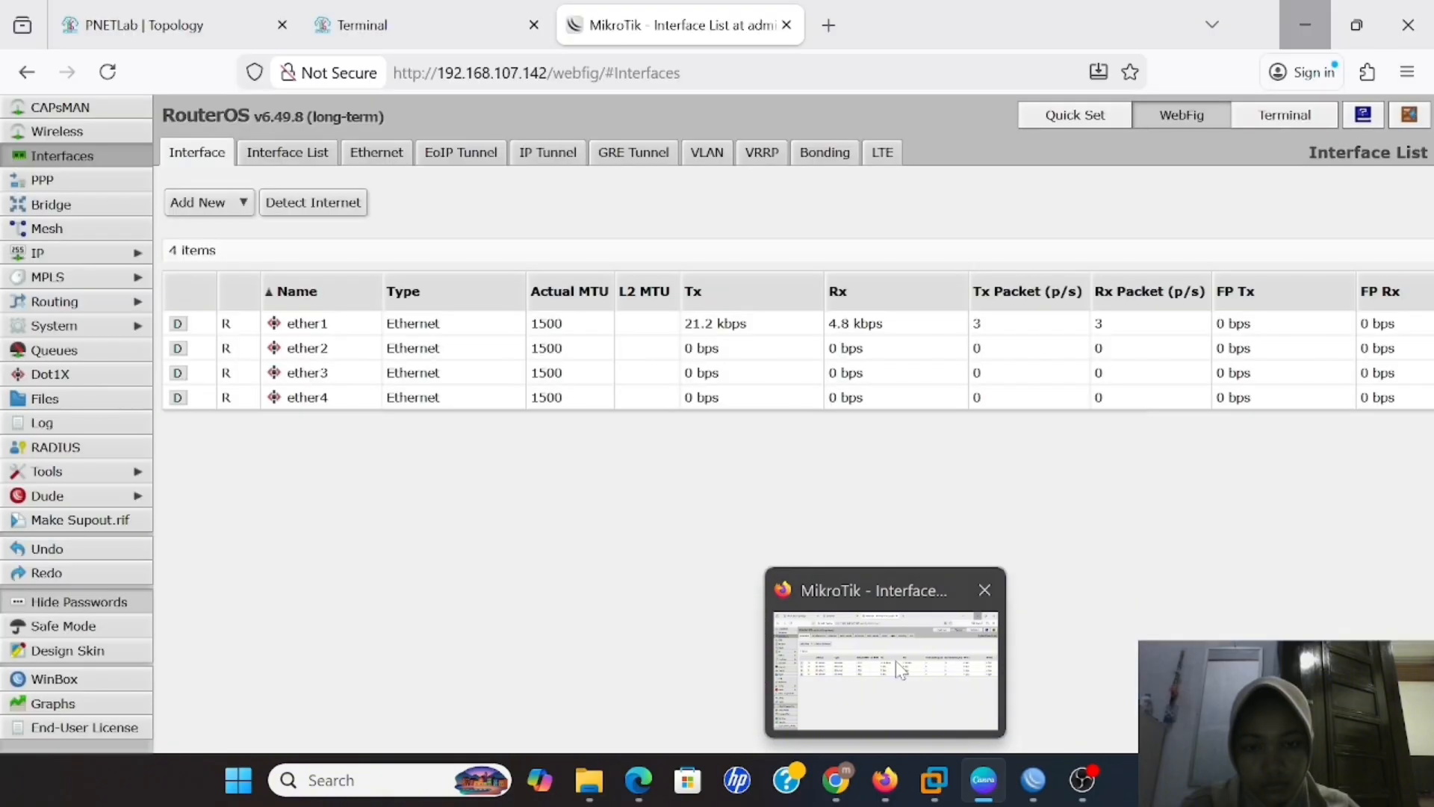
{"action": "left_click", "coordinate": [895, 661]}
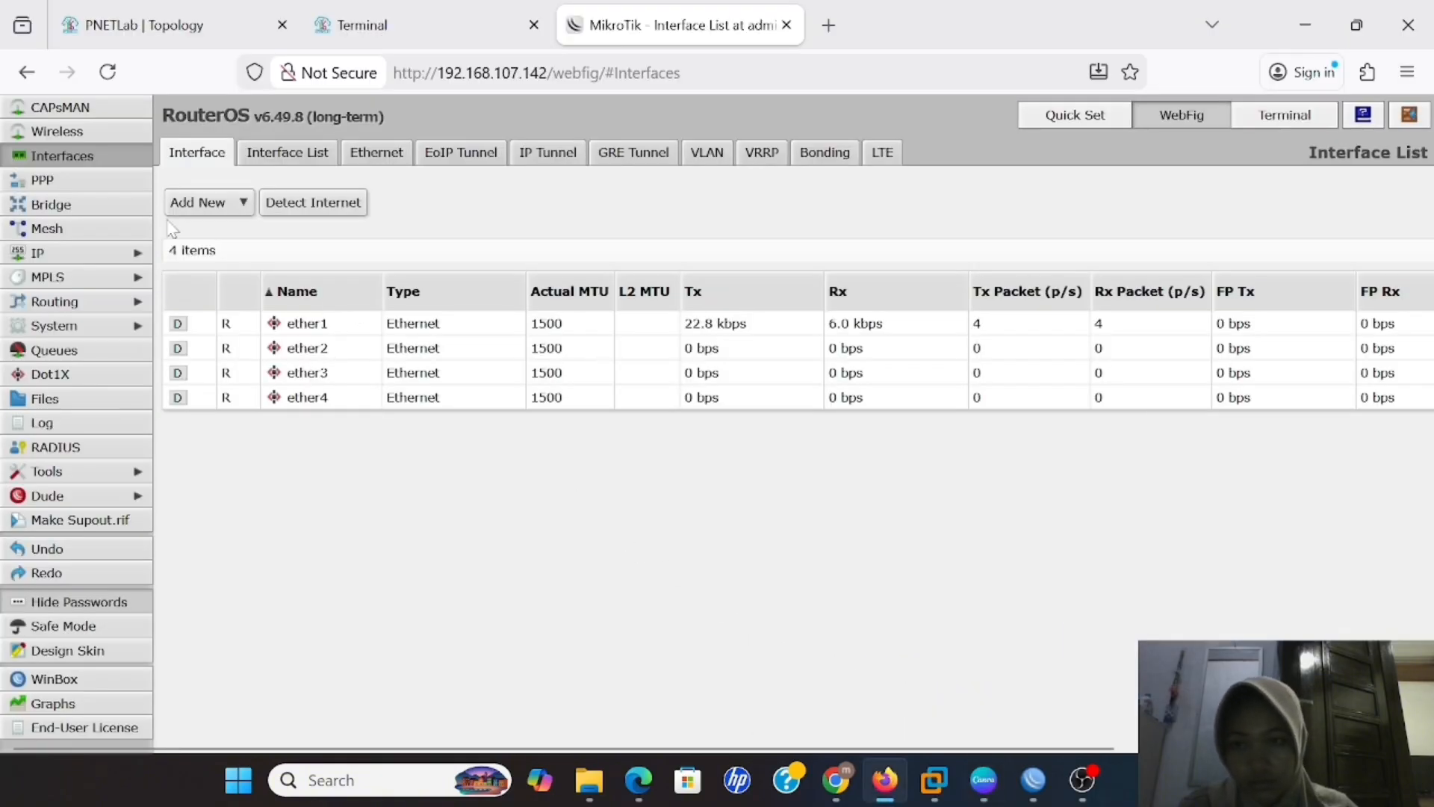
{"action": "left_click", "coordinate": [35, 72]}
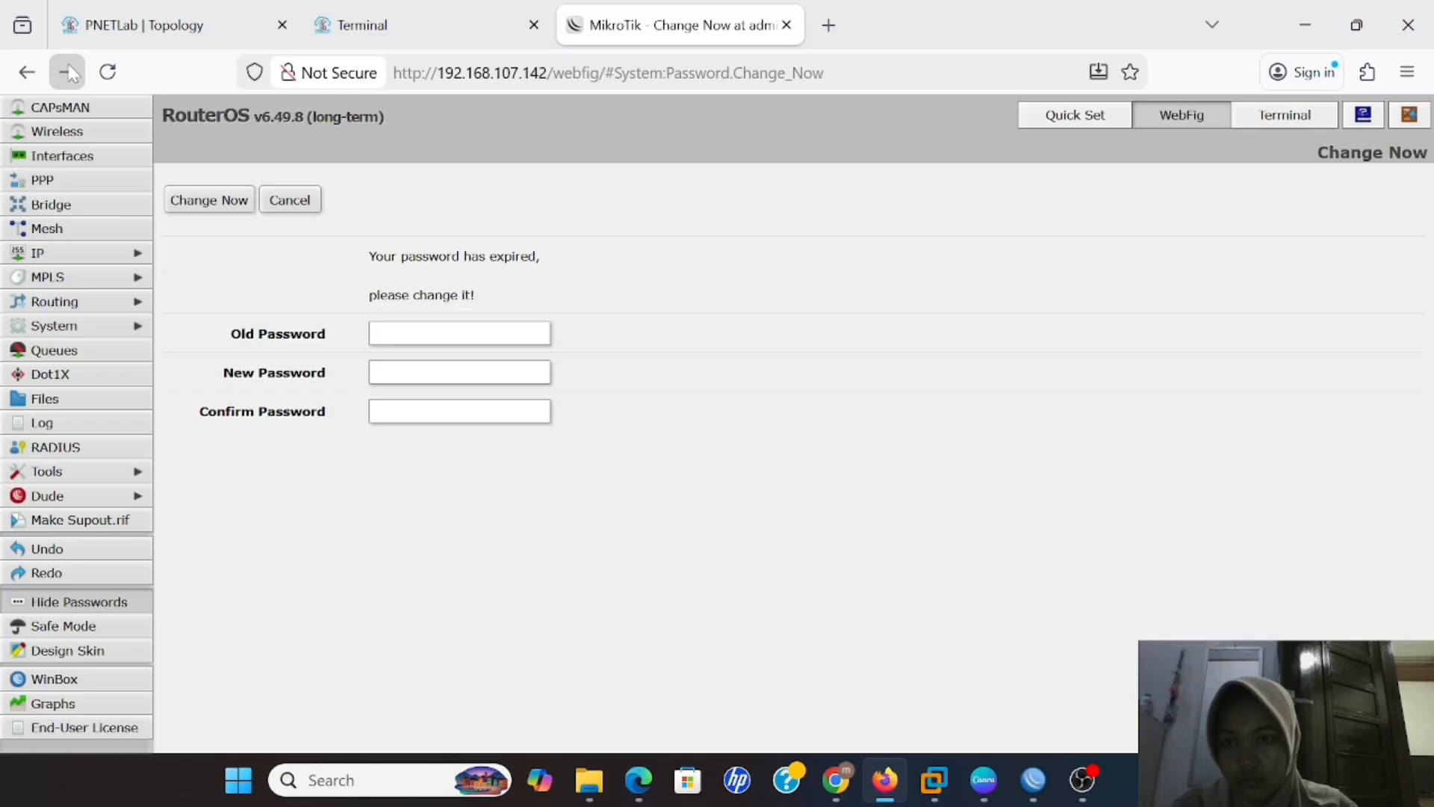
{"action": "left_click", "coordinate": [69, 67]}
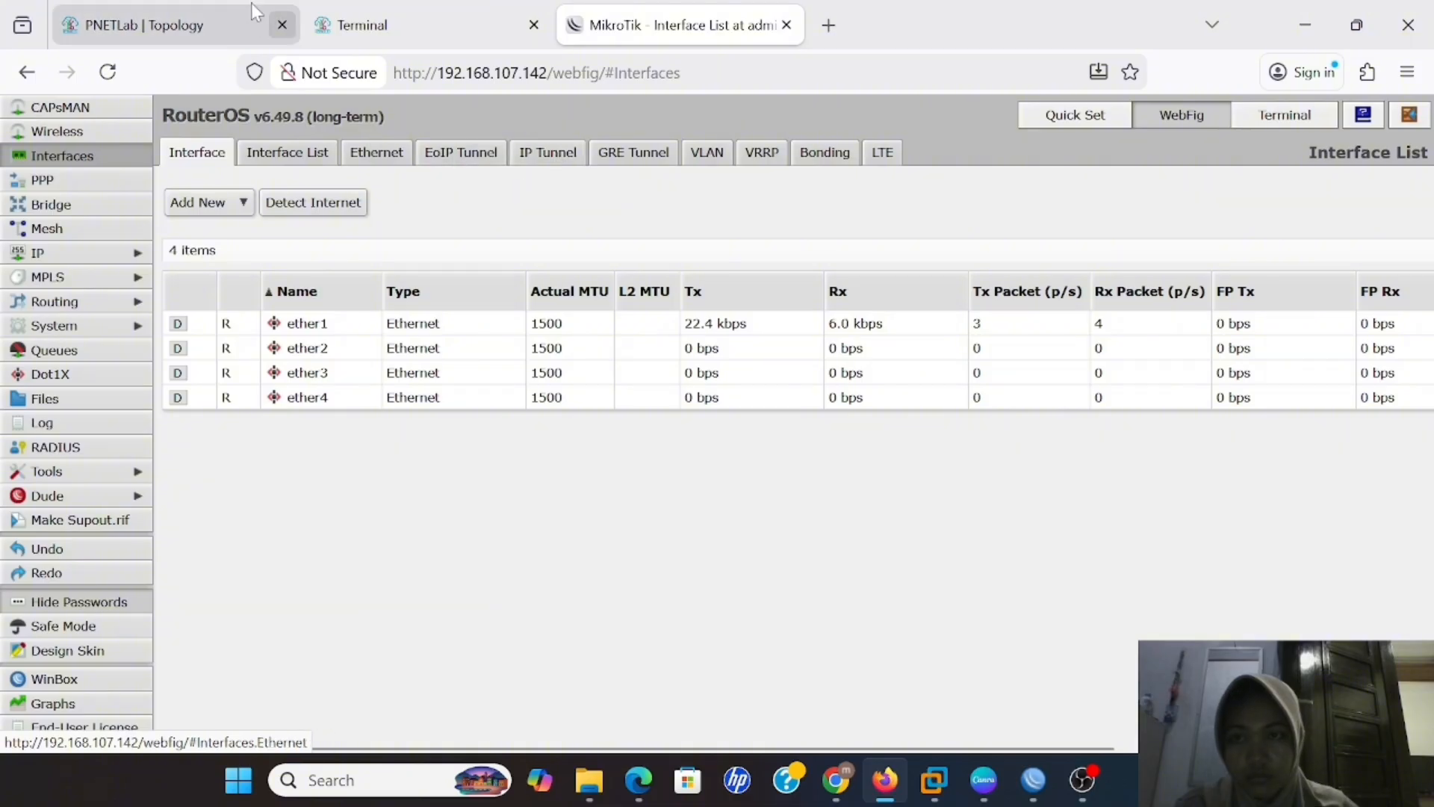
{"action": "mouse_move", "coordinate": [203, 27]}
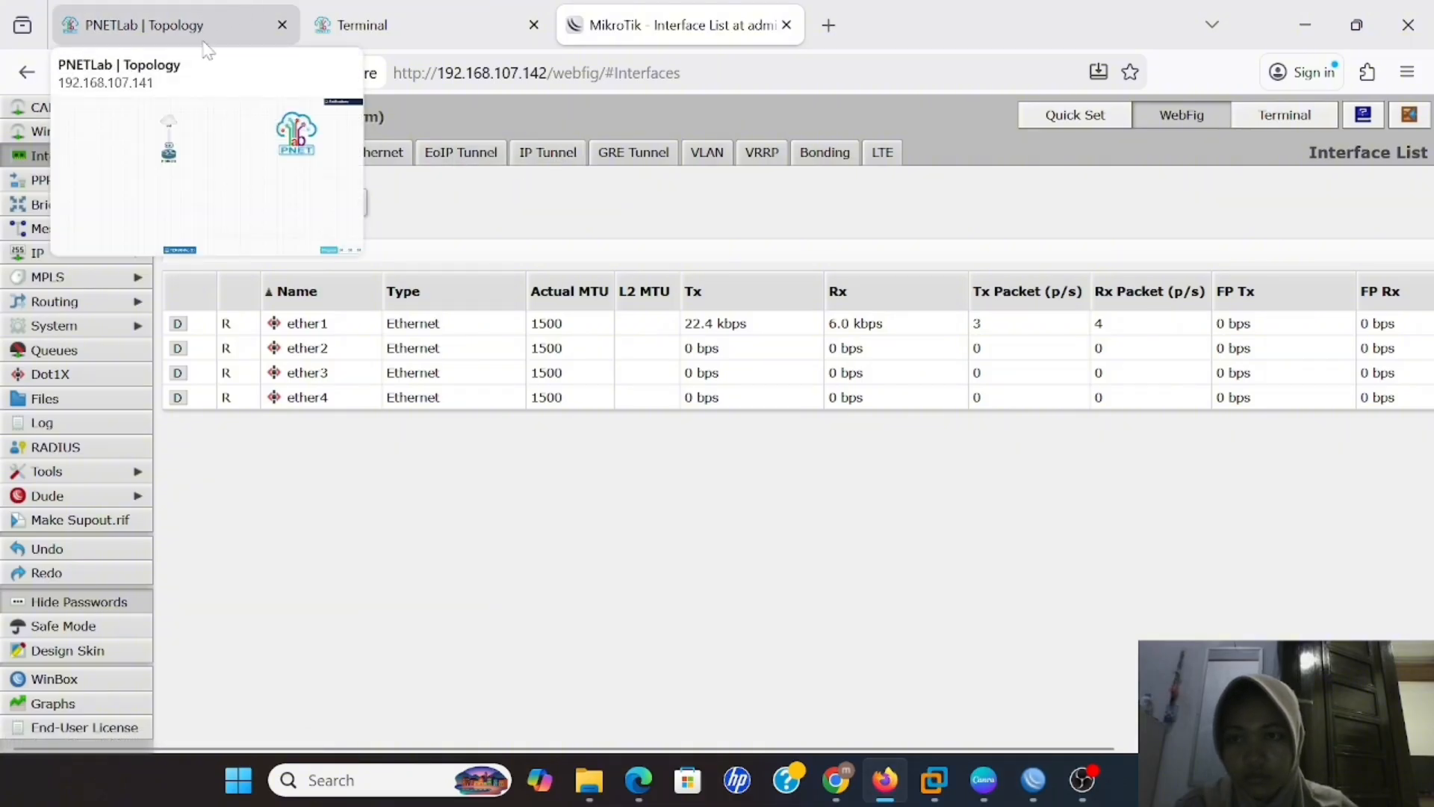
{"action": "left_click", "coordinate": [190, 26]}
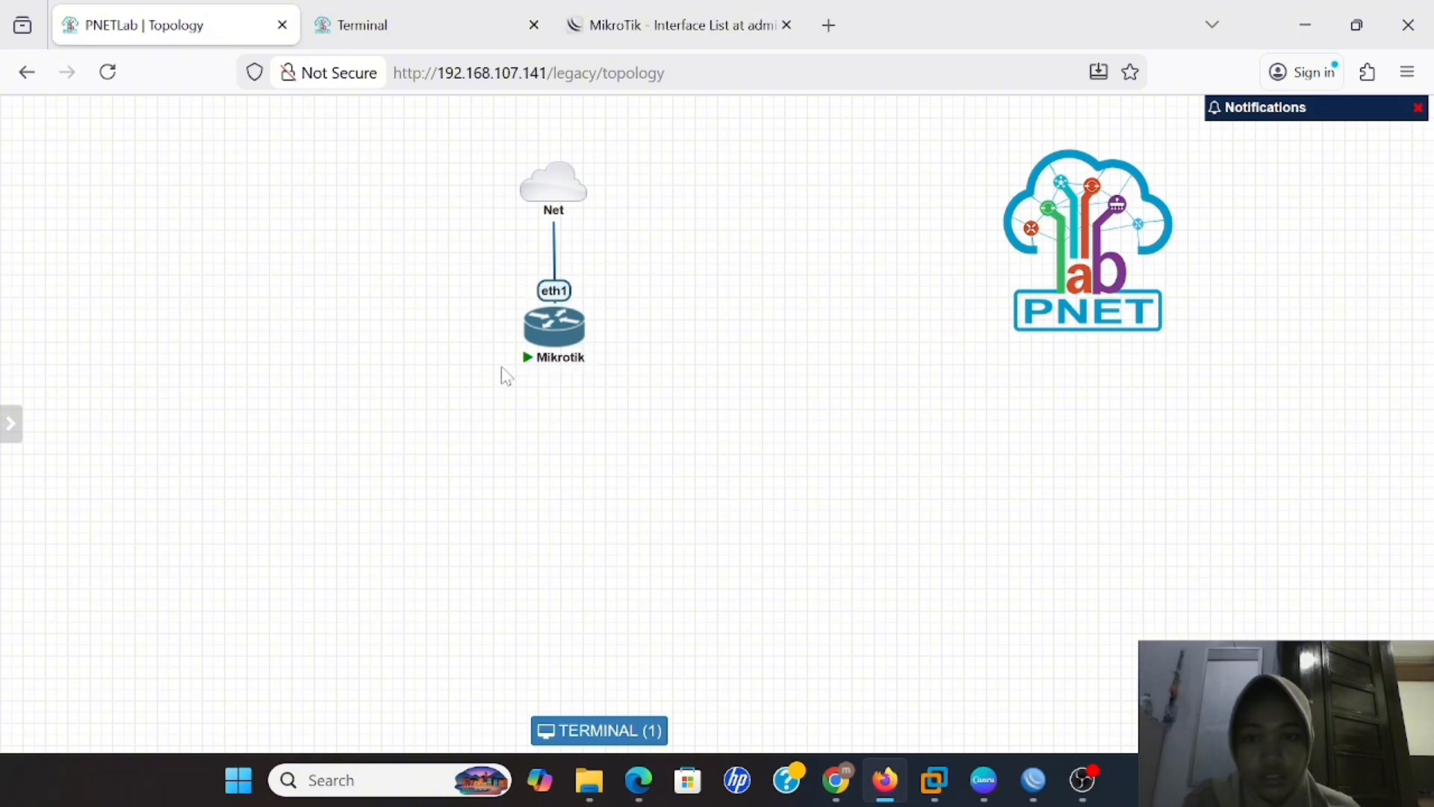
{"action": "mouse_move", "coordinate": [551, 320]}
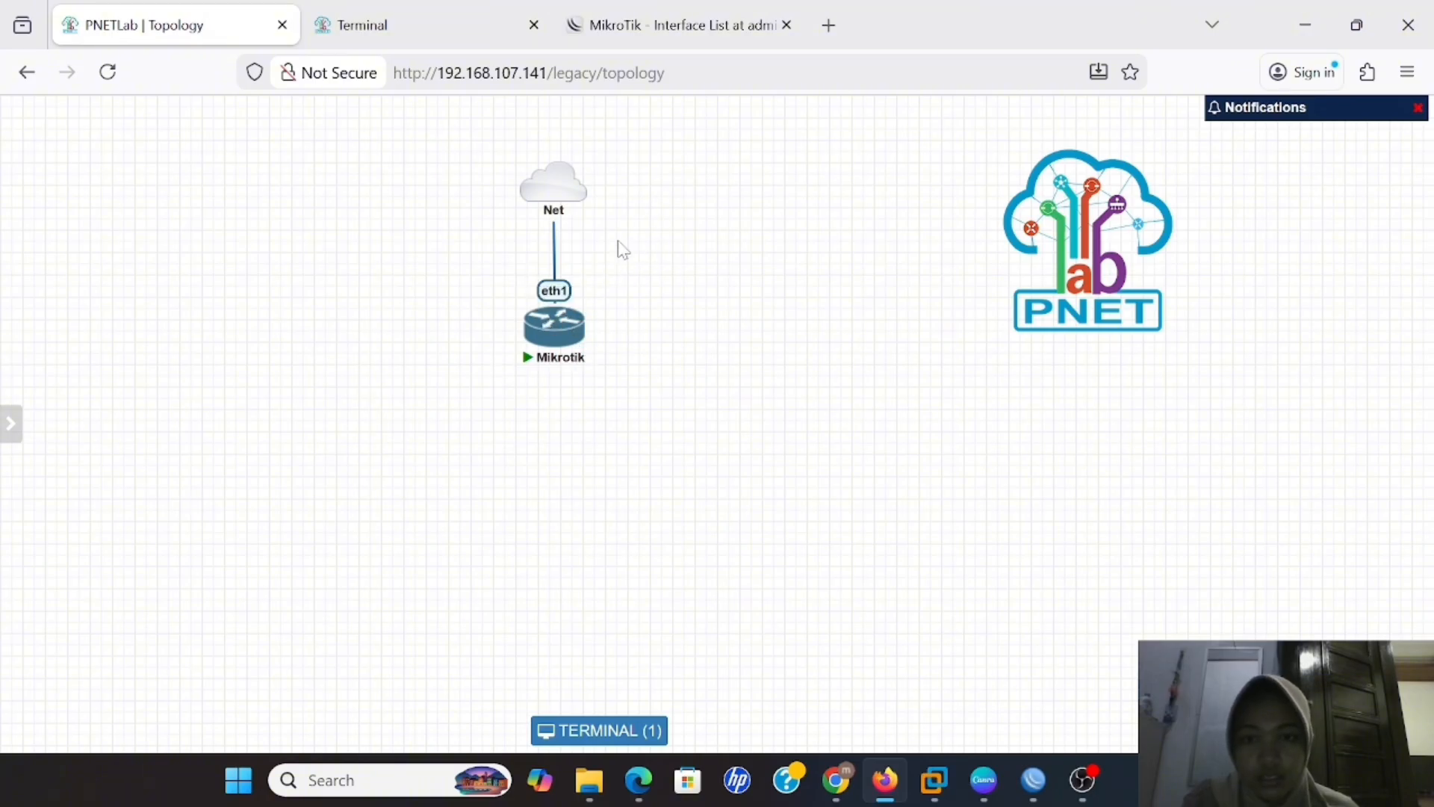
{"action": "mouse_move", "coordinate": [574, 189]}
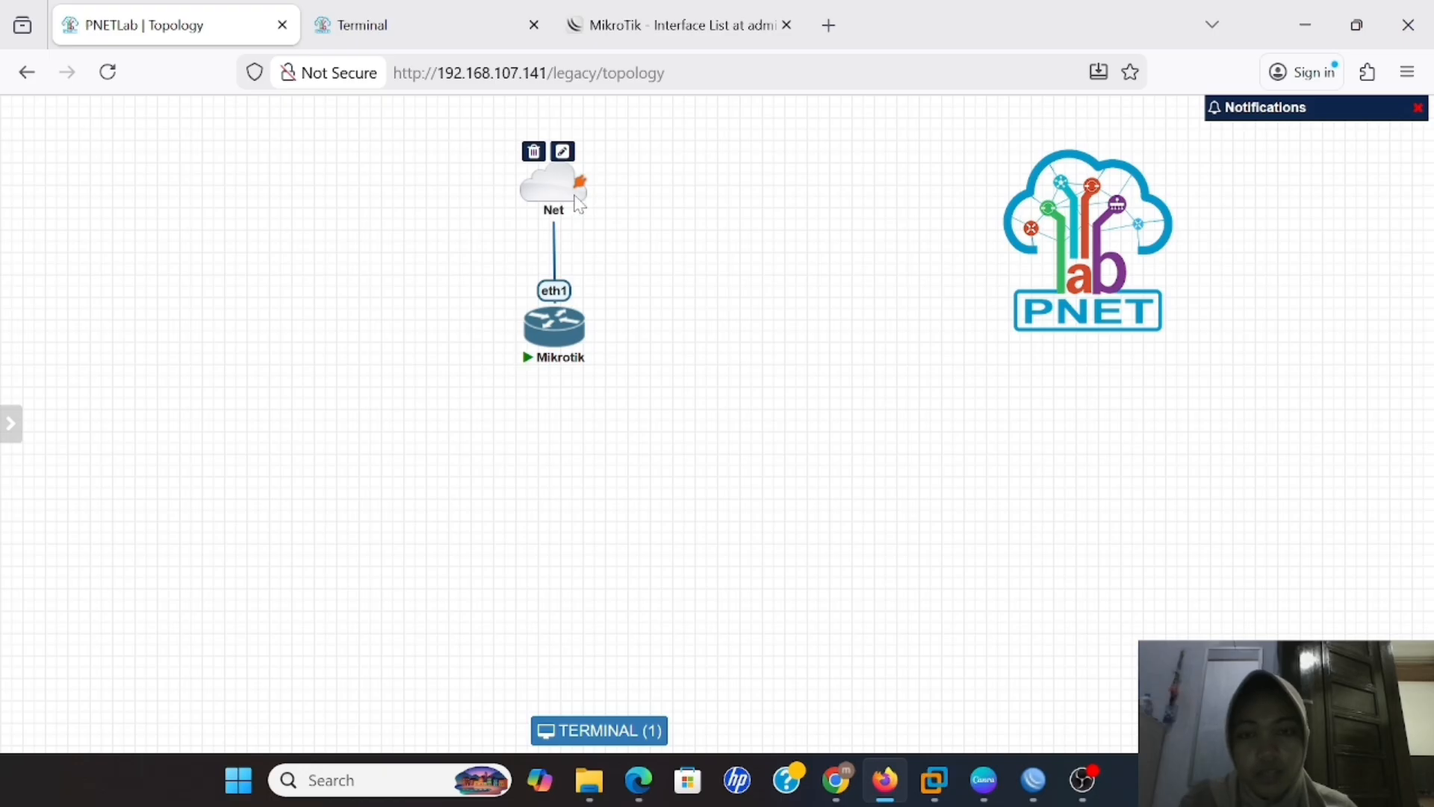
Start adding a node to the topology from the MikroTik RouterOS template and review its settings down to the Qemu options
{"action": "right_click", "coordinate": [725, 247]}
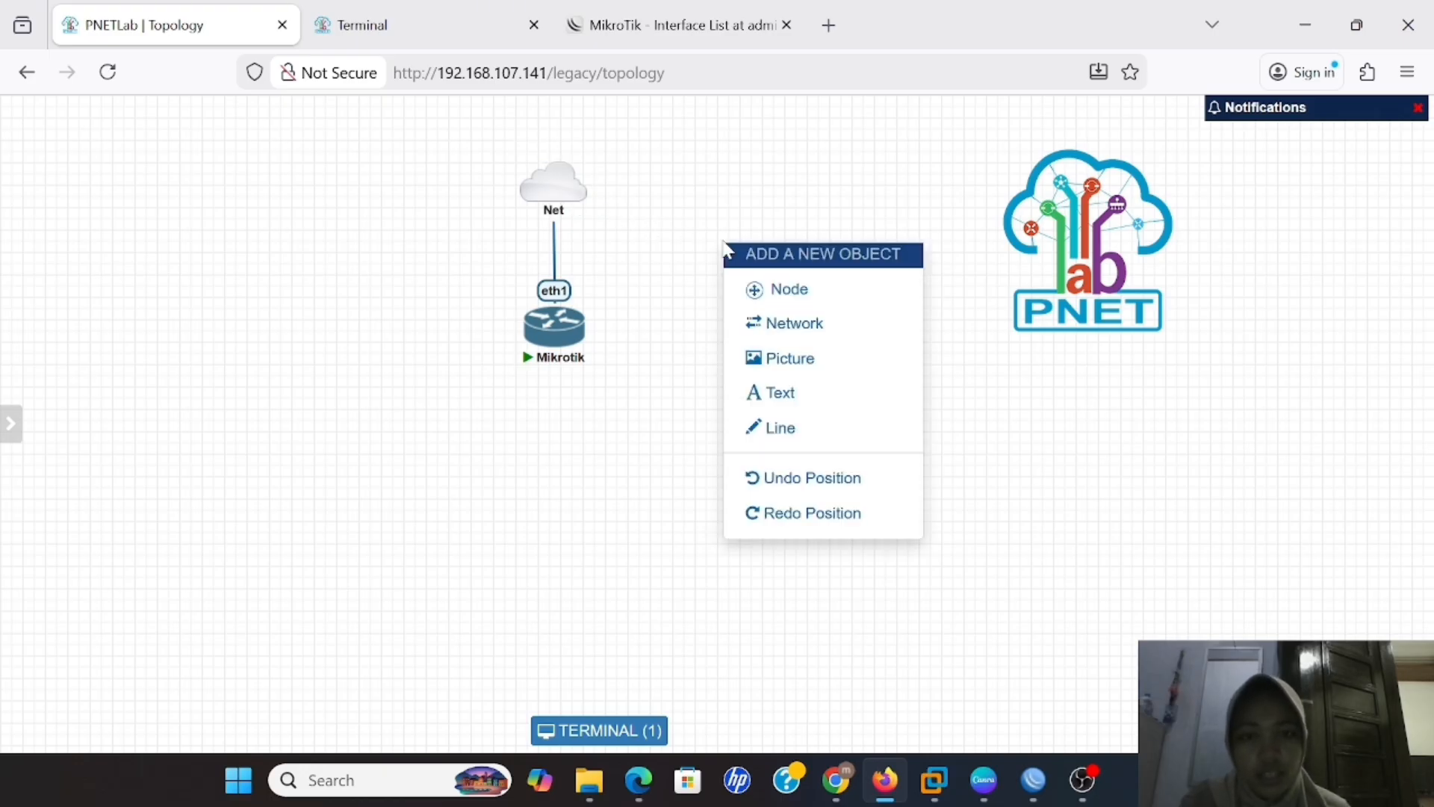
{"action": "left_click", "coordinate": [782, 294]}
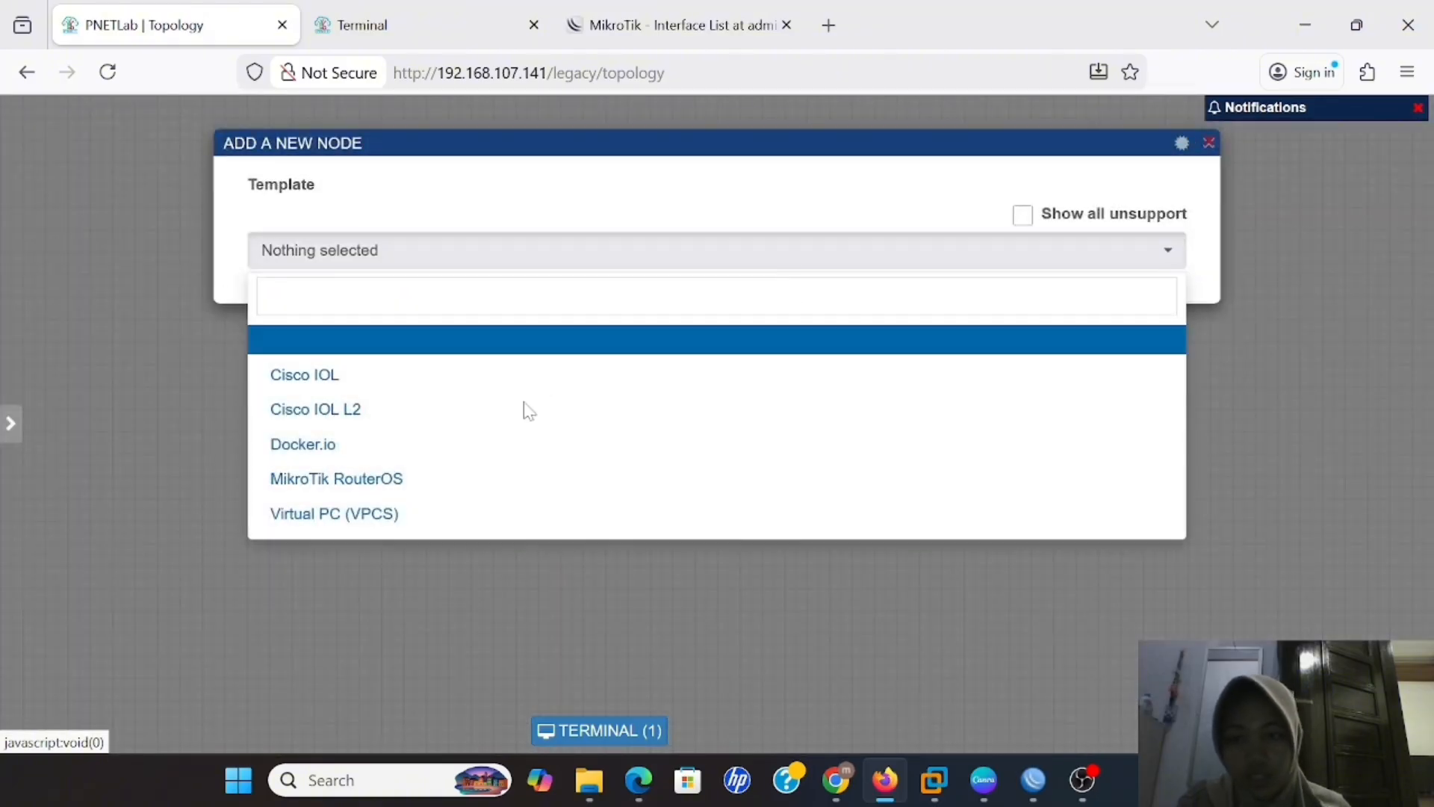
{"action": "left_click", "coordinate": [512, 479]}
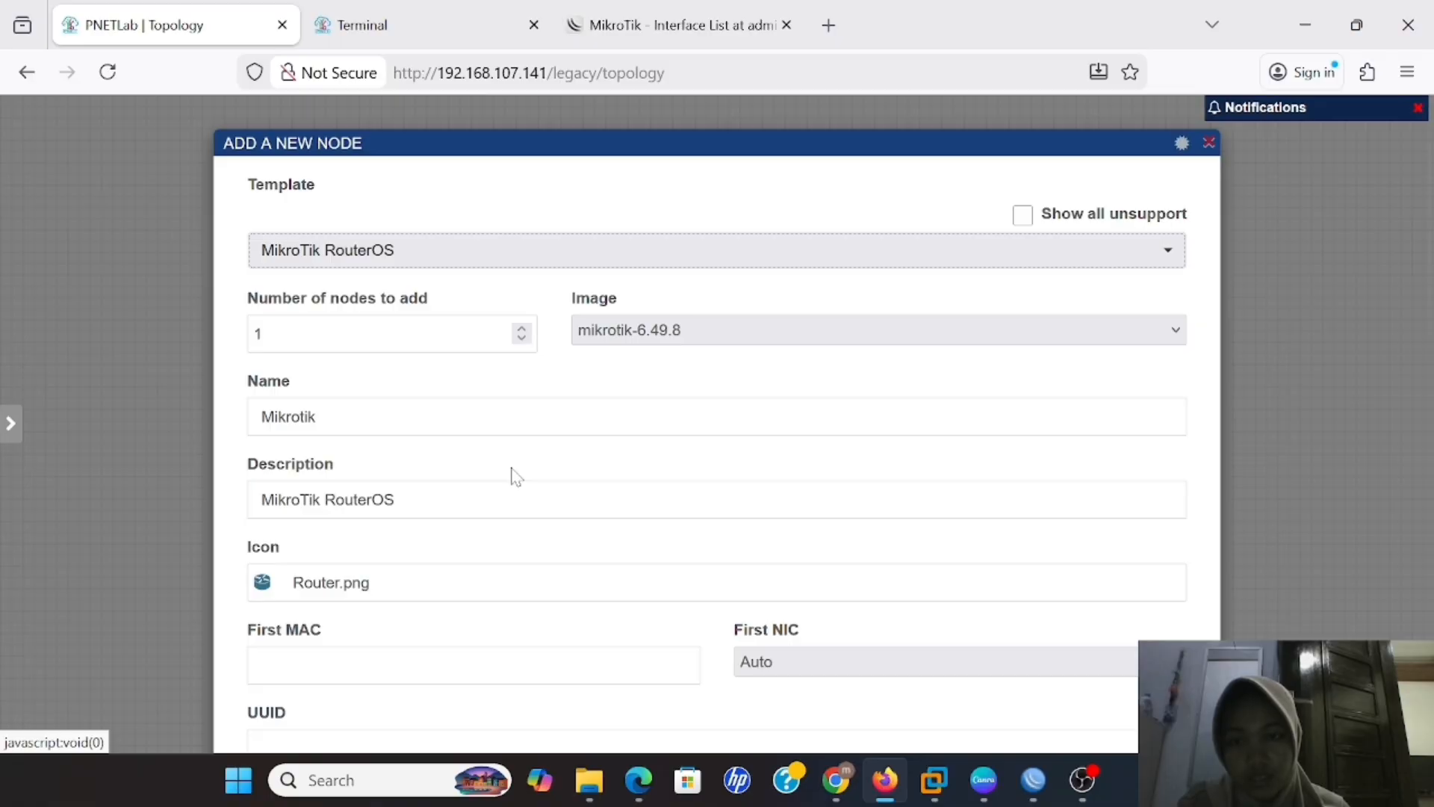
{"action": "scroll", "coordinate": [520, 496], "scroll_direction": "down", "scroll_amount": 8}
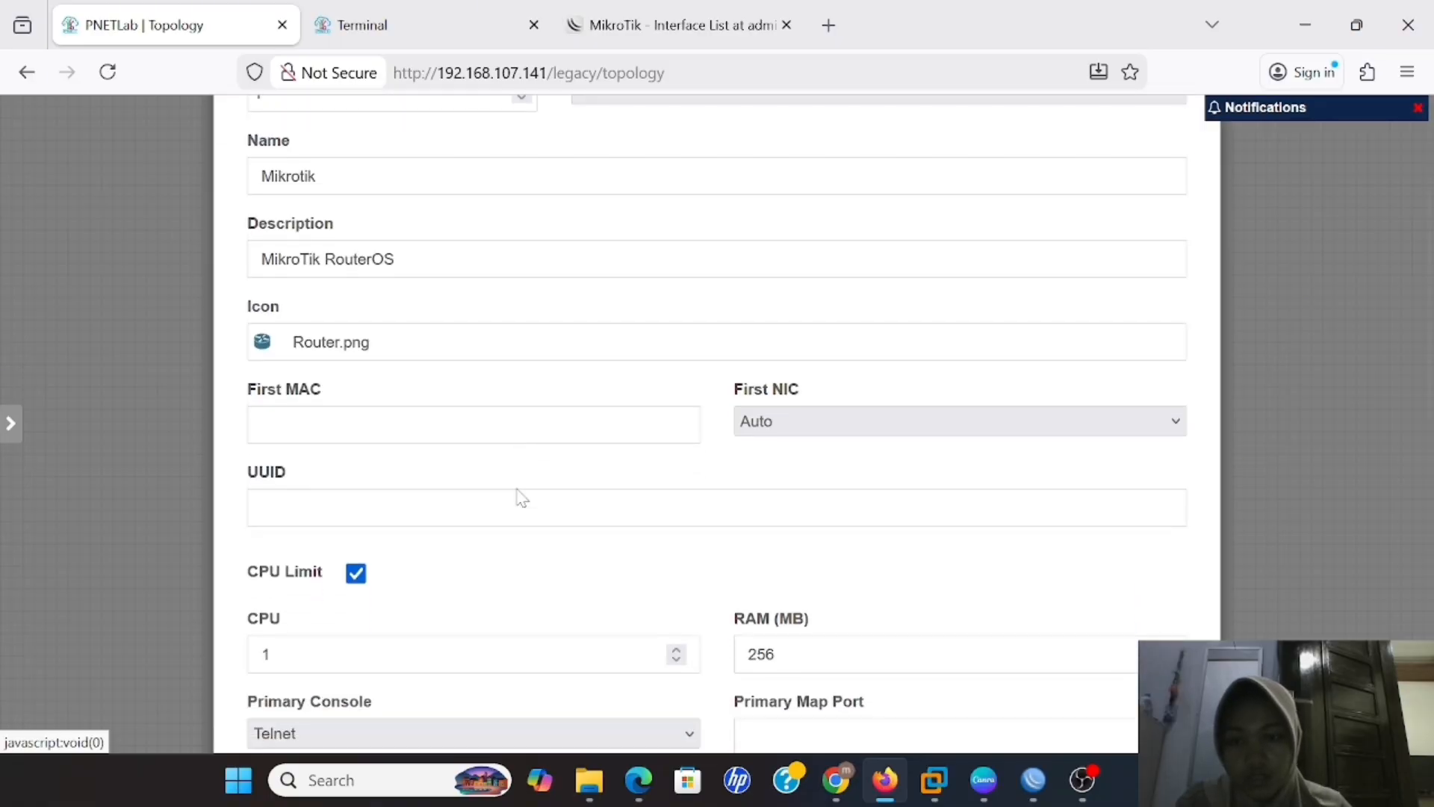
{"action": "scroll", "coordinate": [521, 496], "scroll_direction": "down", "scroll_amount": 5}
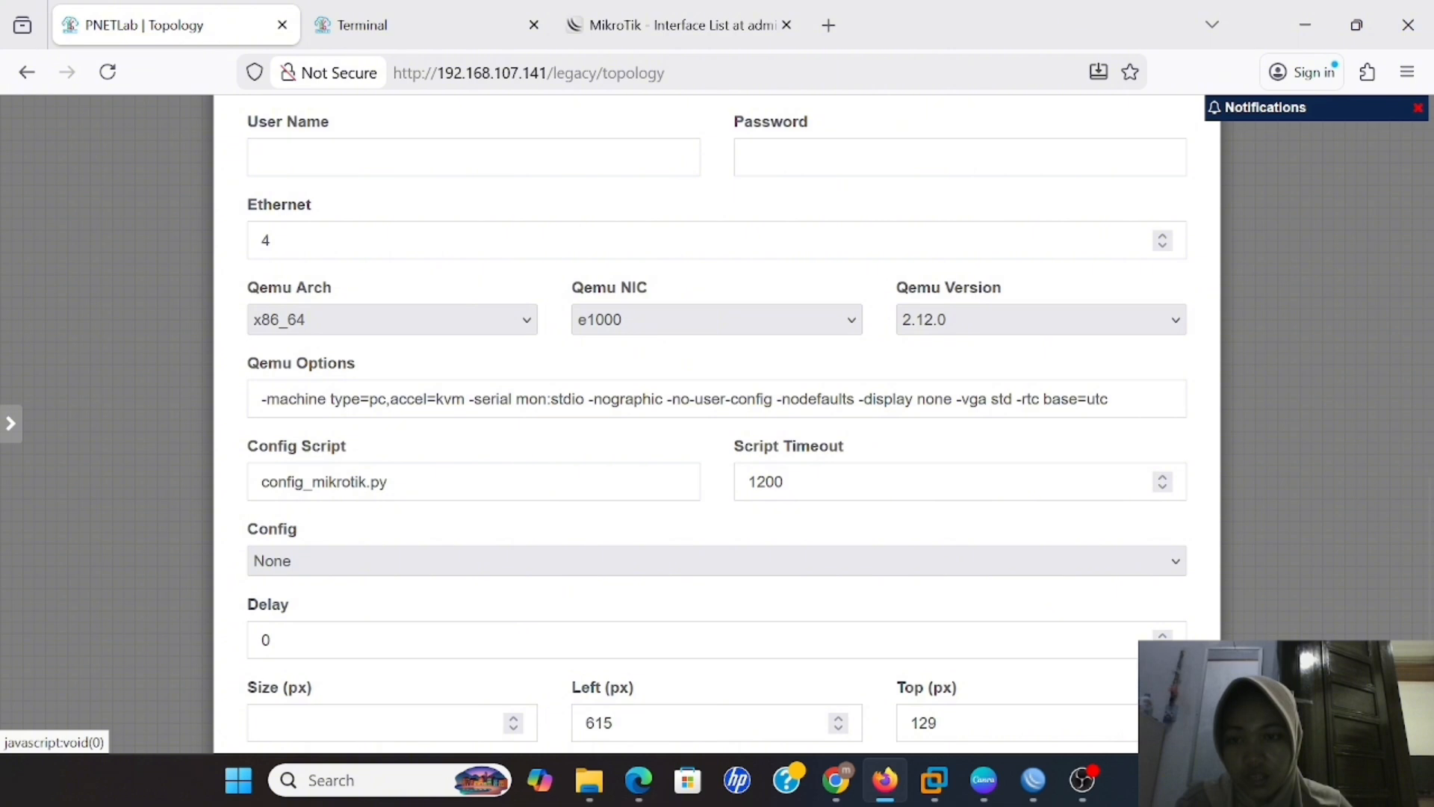
Clear the Qemu Options value of the new MikroTik node and save the node to the topology
{"action": "left_click", "coordinate": [261, 399]}
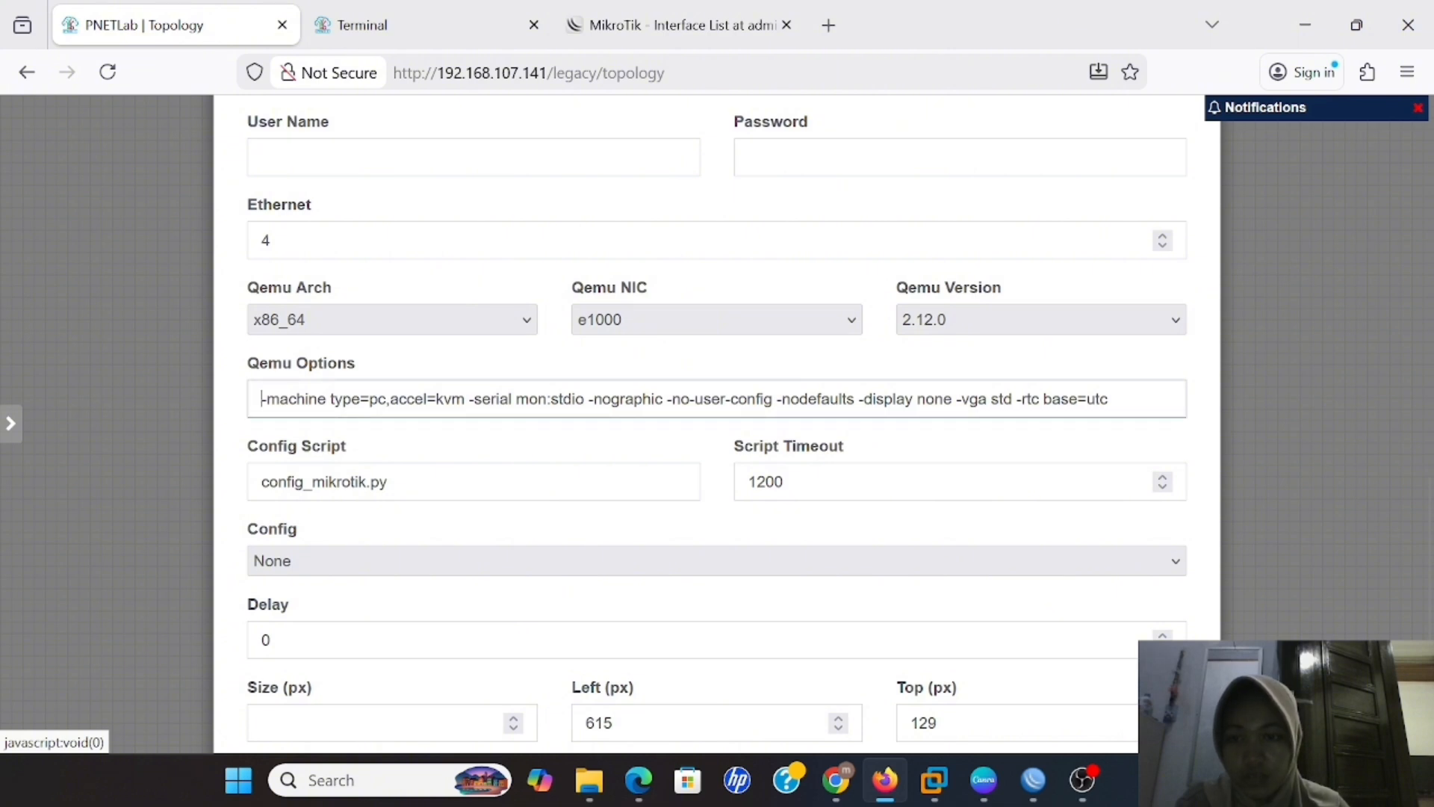
{"action": "mouse_move", "coordinate": [262, 398]}
{"action": "left_mouse_down"}
{"action": "mouse_move", "coordinate": [905, 399]}
{"action": "mouse_move", "coordinate": [260, 398]}
{"action": "left_mouse_up"}
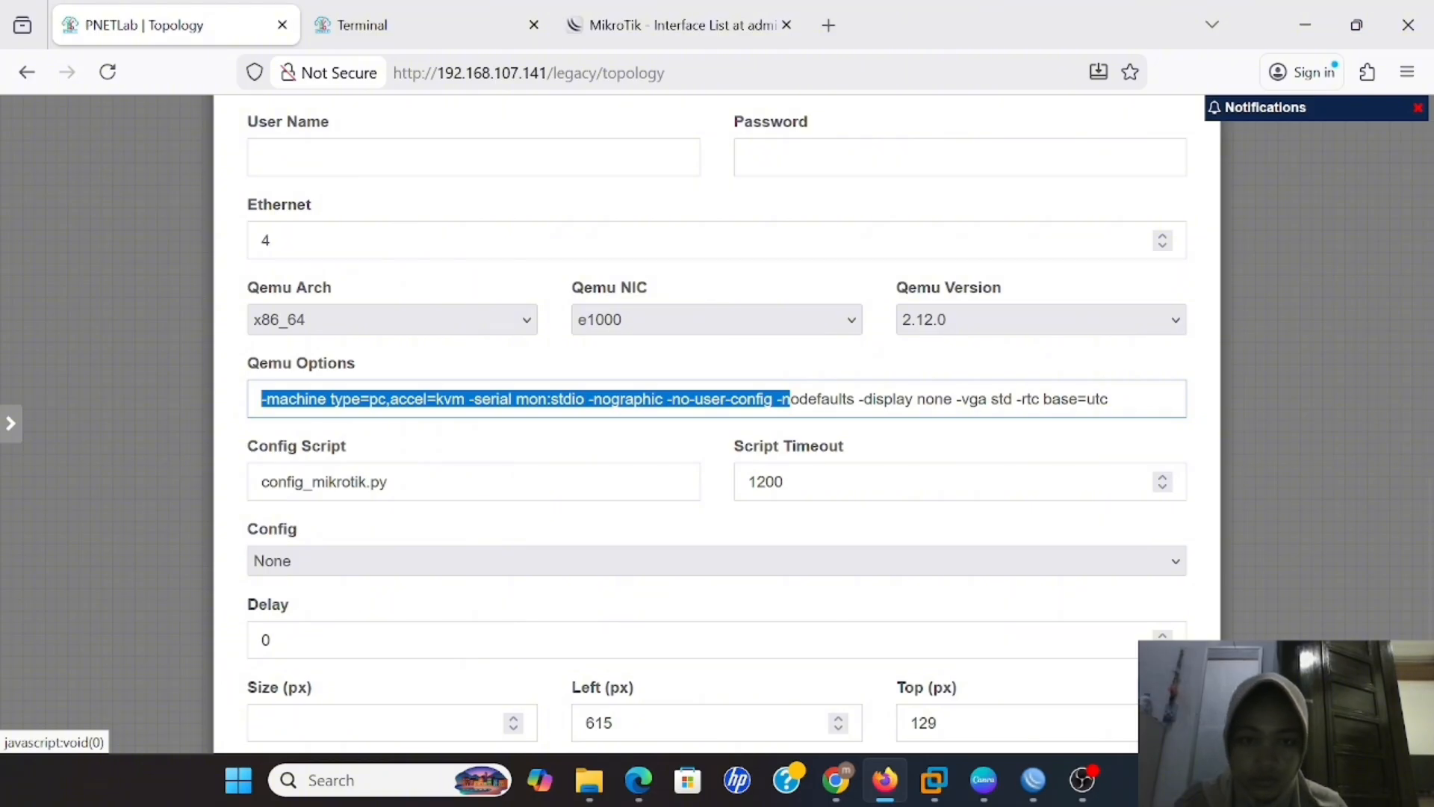
{"action": "left_click_drag", "start_coordinate": [780, 398], "coordinate": [903, 400]}
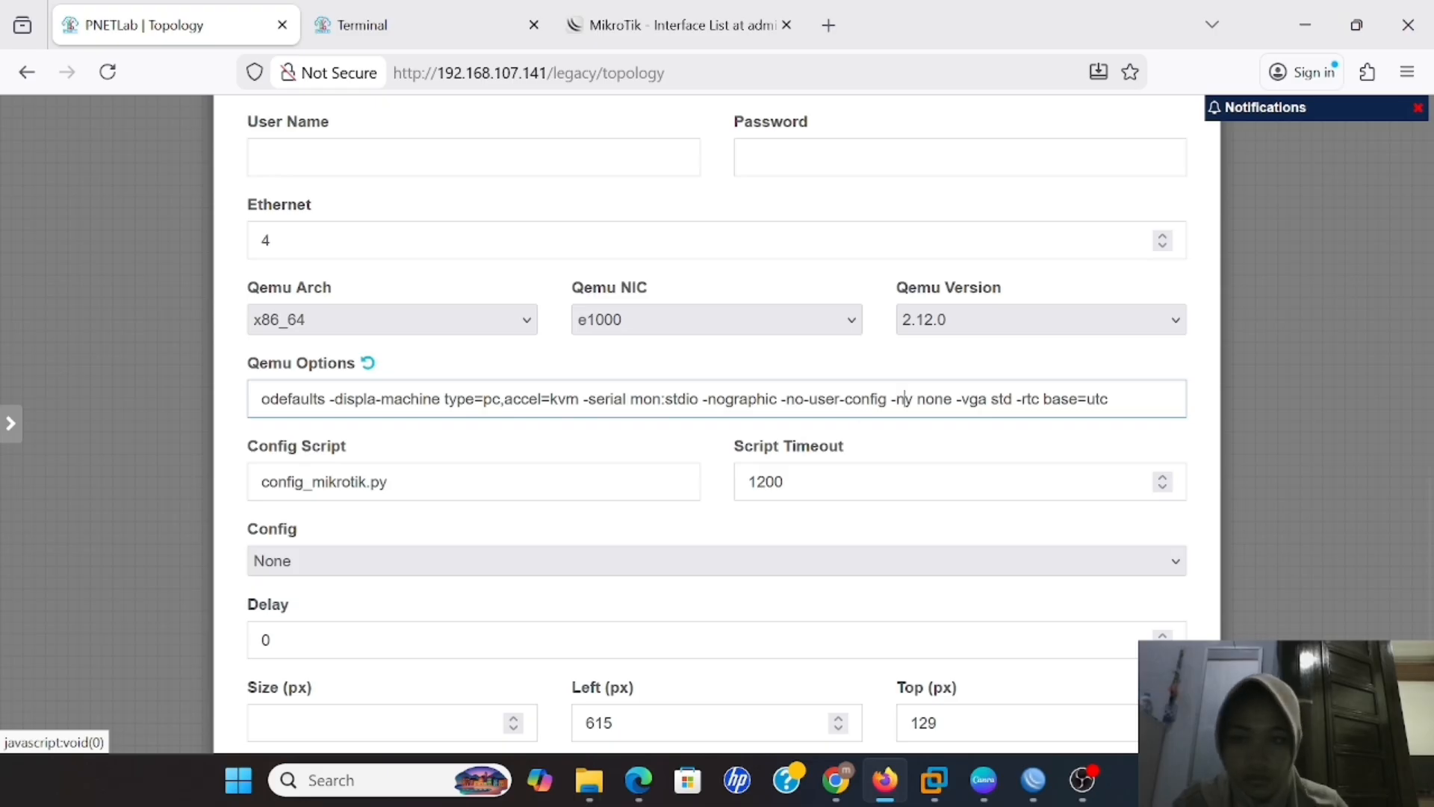
{"action": "left_click_drag", "start_coordinate": [261, 398], "coordinate": [1099, 398]}
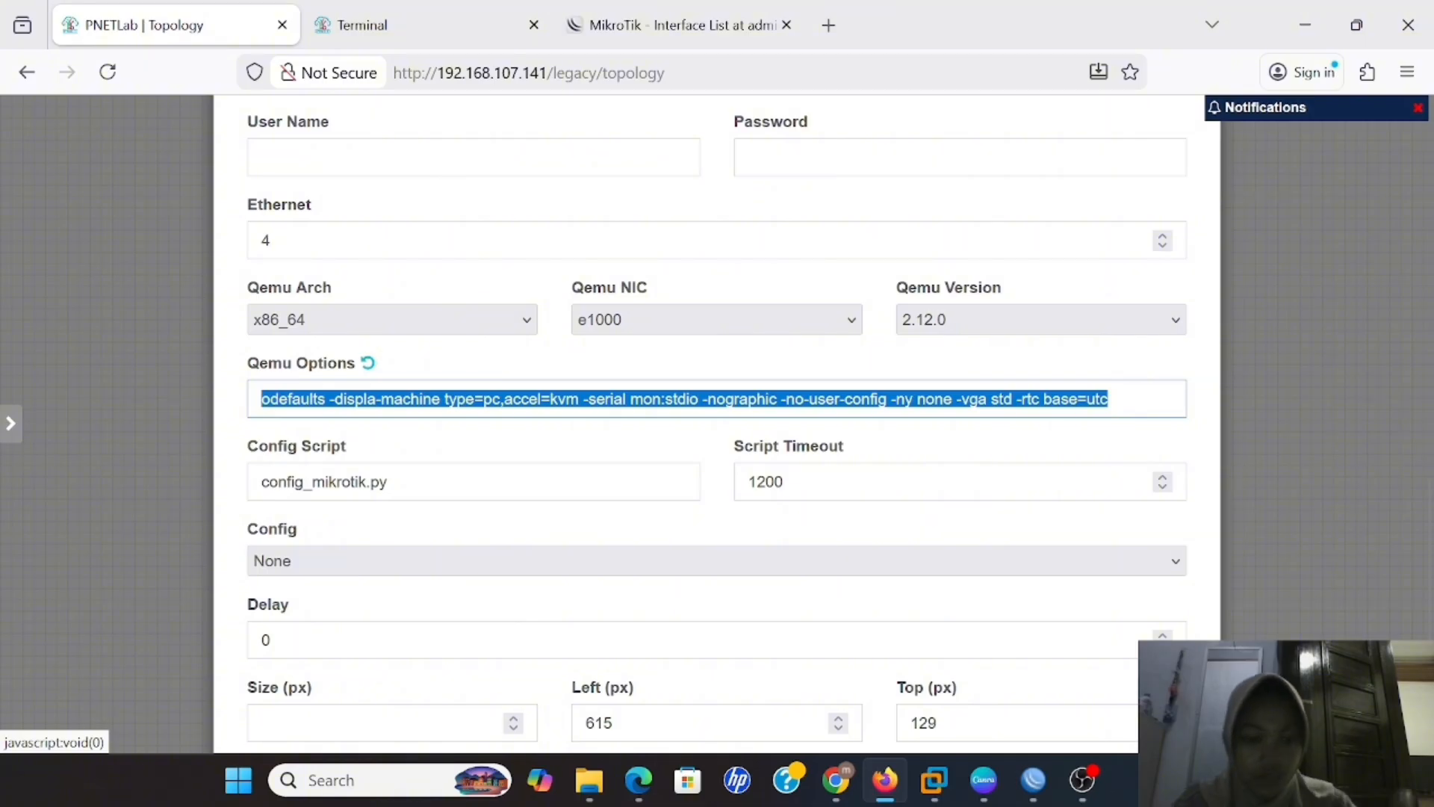
{"action": "key", "text": "BackSpace"}
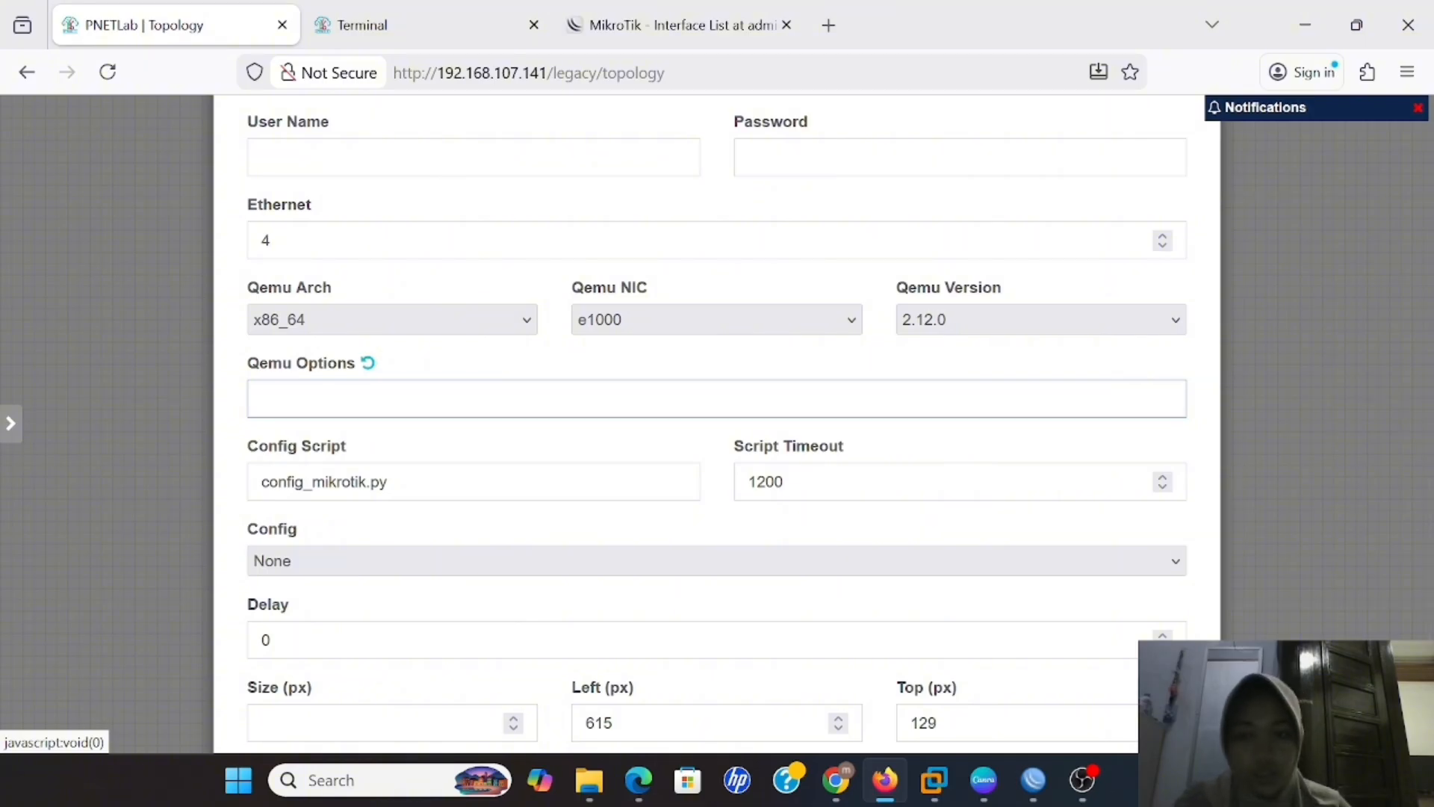
{"action": "scroll", "coordinate": [1050, 458], "scroll_direction": "down", "scroll_amount": 2}
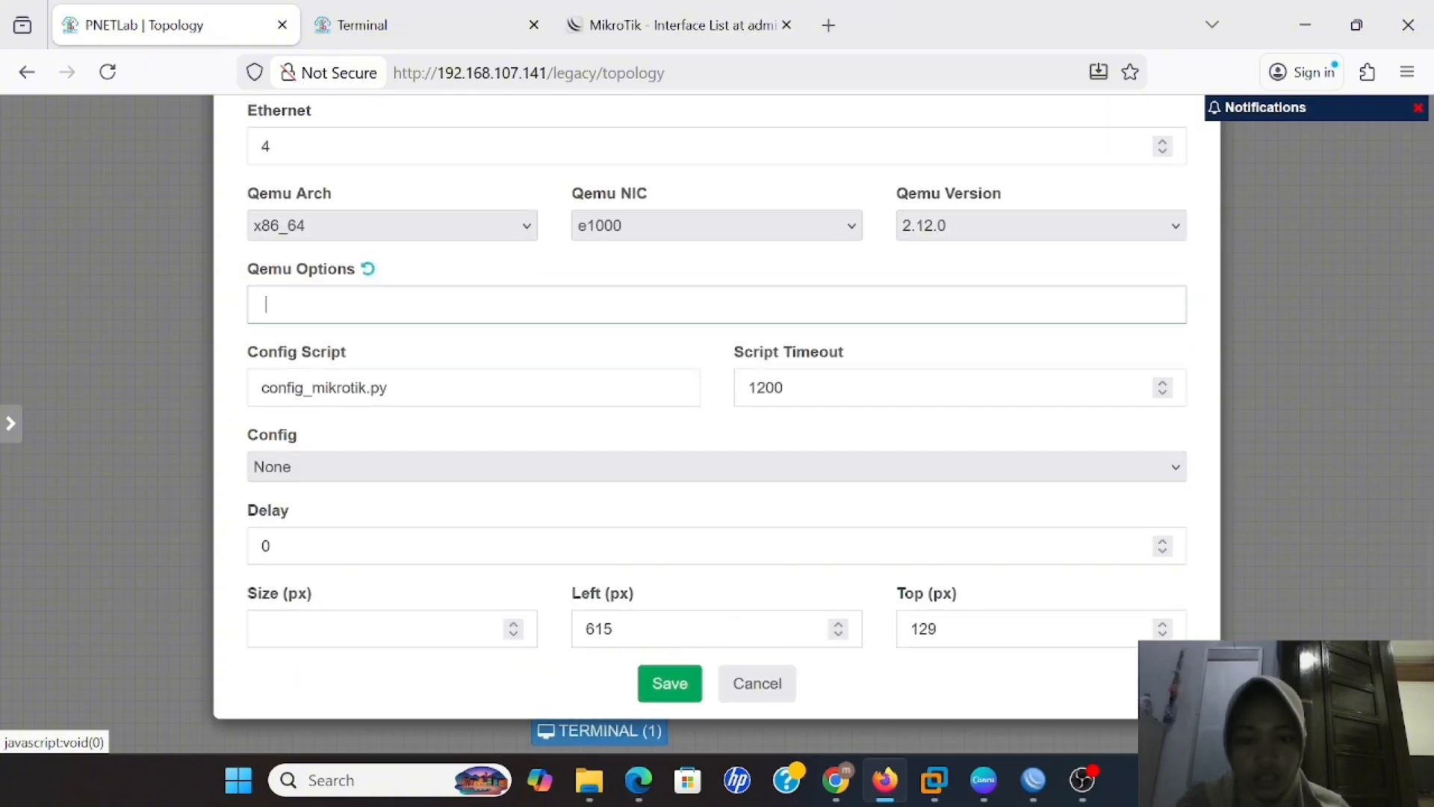
{"action": "left_click", "coordinate": [669, 683]}
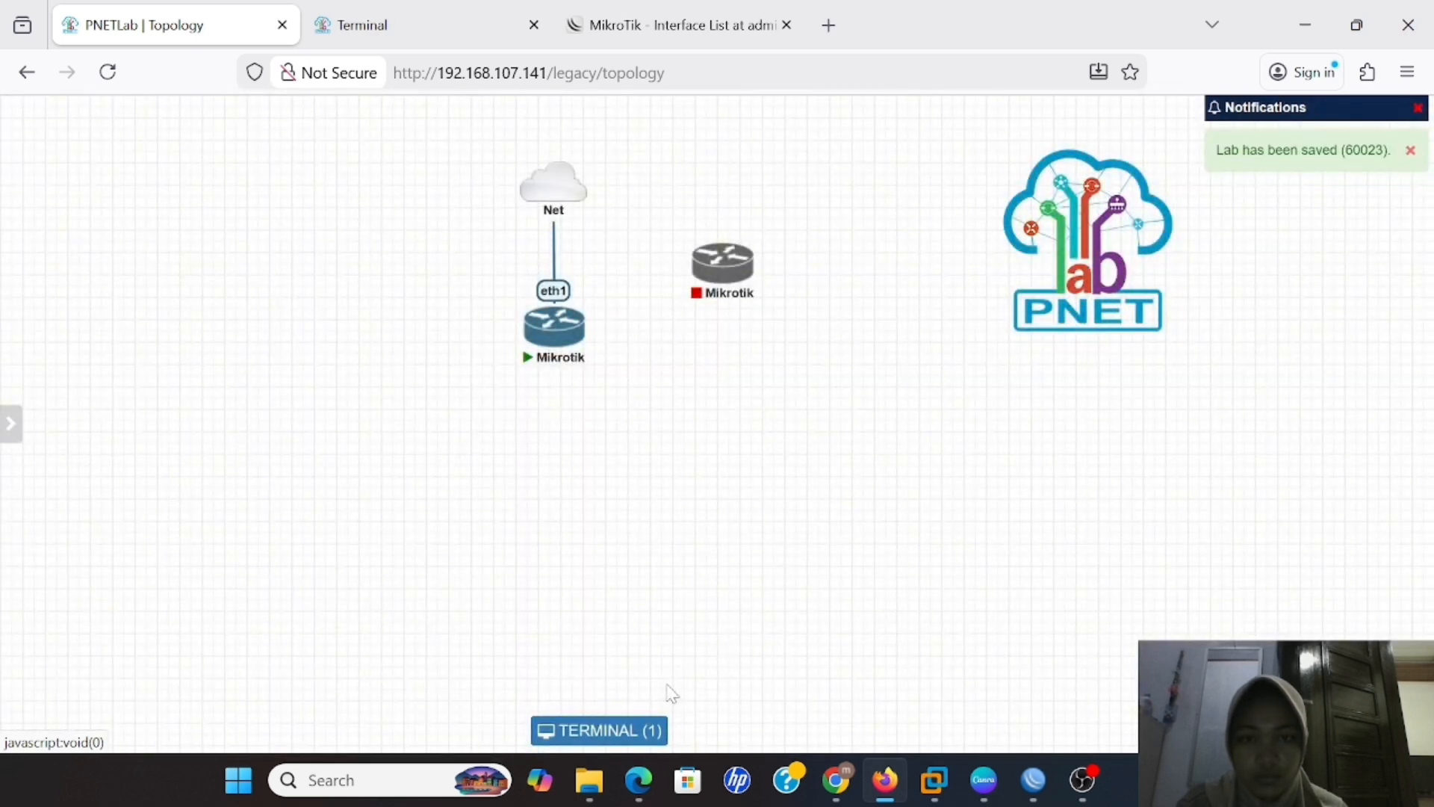
Move the new Mikrotik node lower on the canvas and add a network named Net of type Management(Cloud0)
{"action": "mouse_move", "coordinate": [715, 275]}
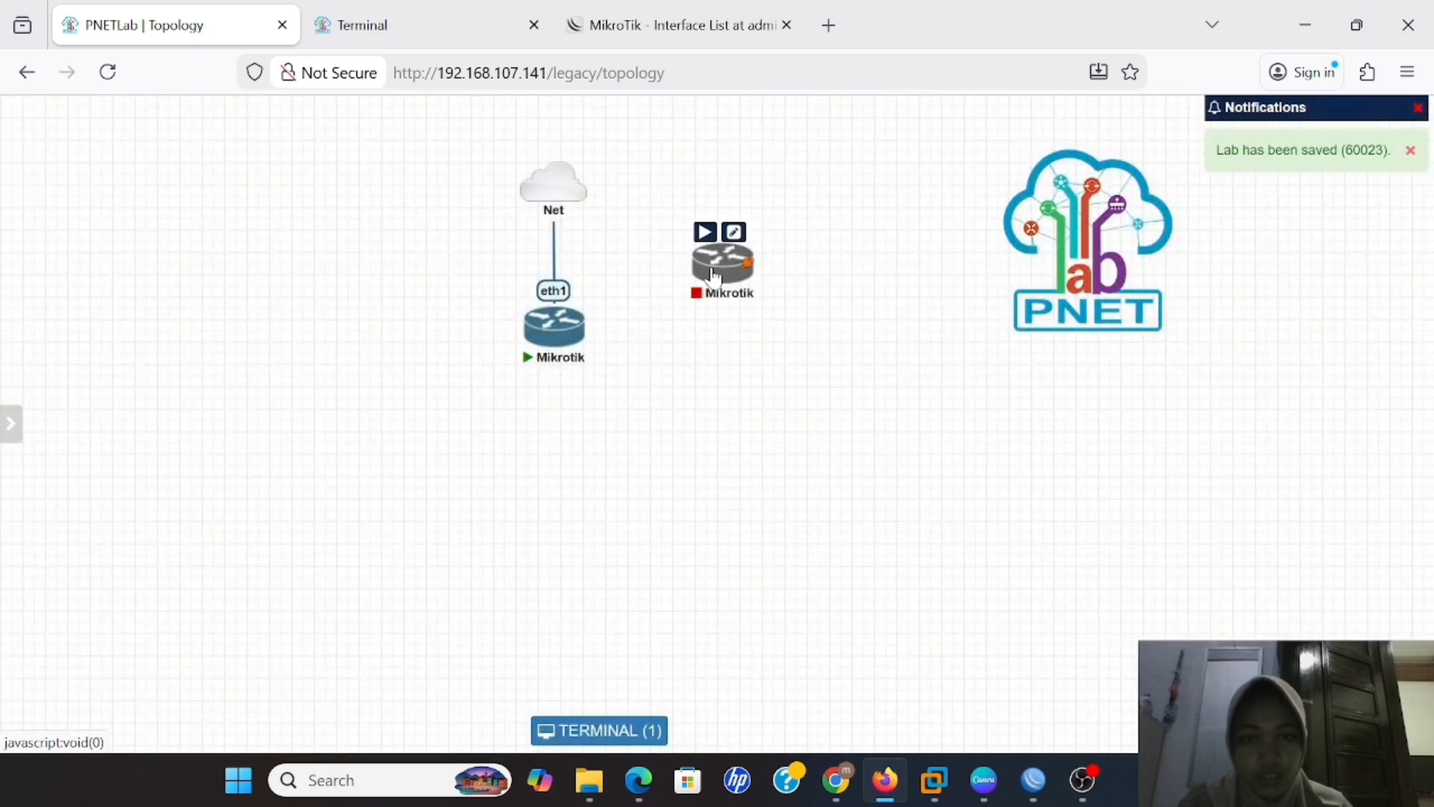
{"action": "left_click_drag", "start_coordinate": [713, 274], "coordinate": [726, 402]}
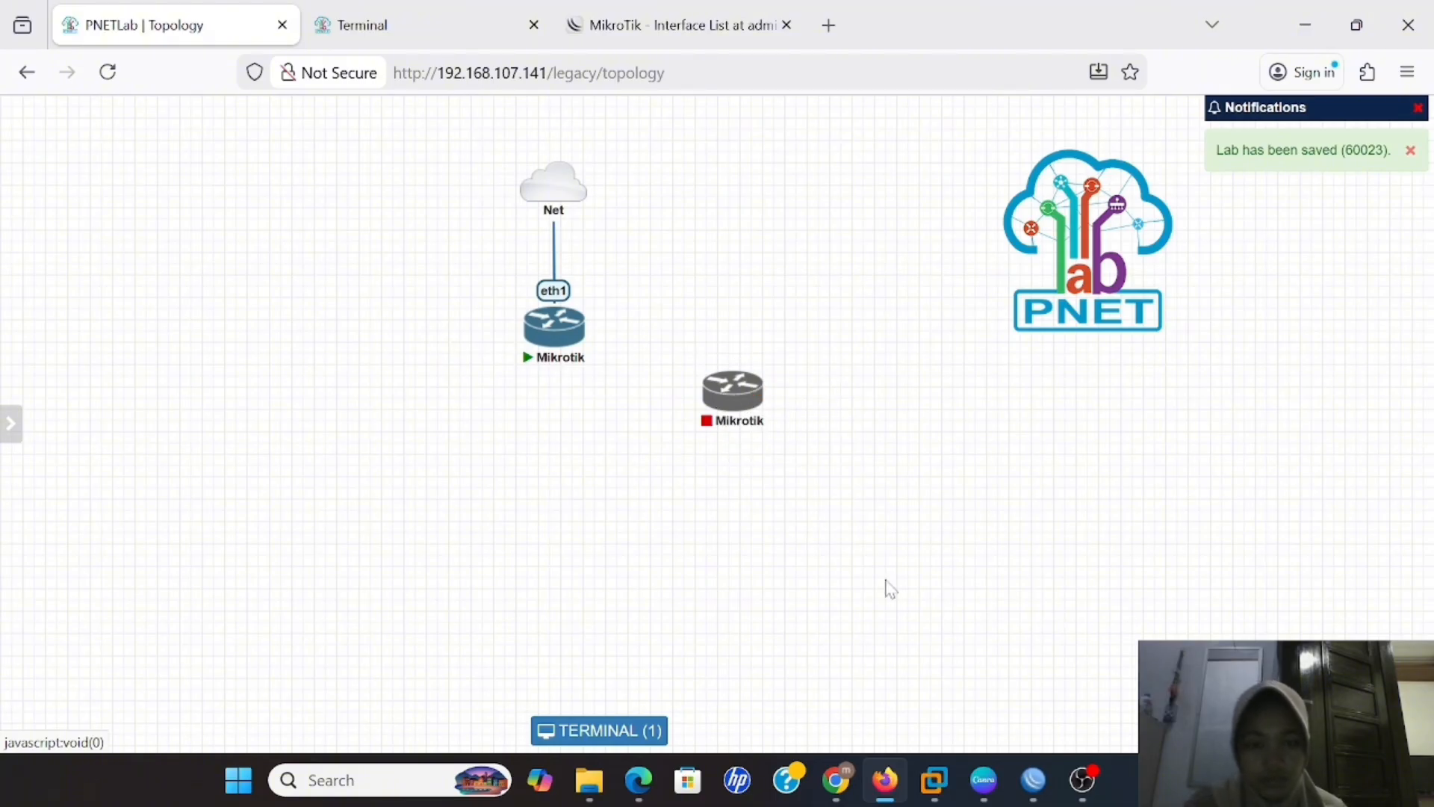
{"action": "right_click", "coordinate": [859, 389]}
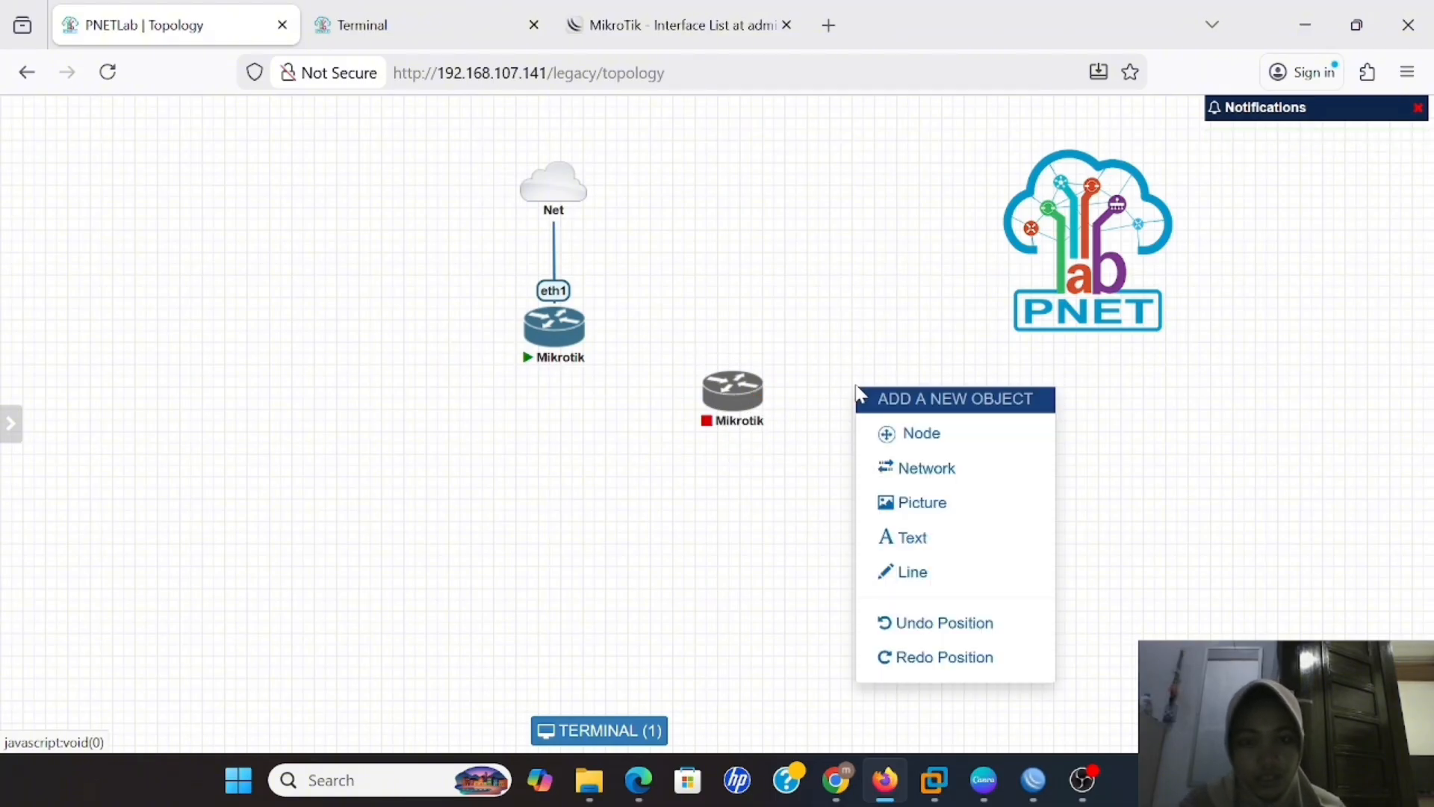
{"action": "left_click", "coordinate": [918, 466]}
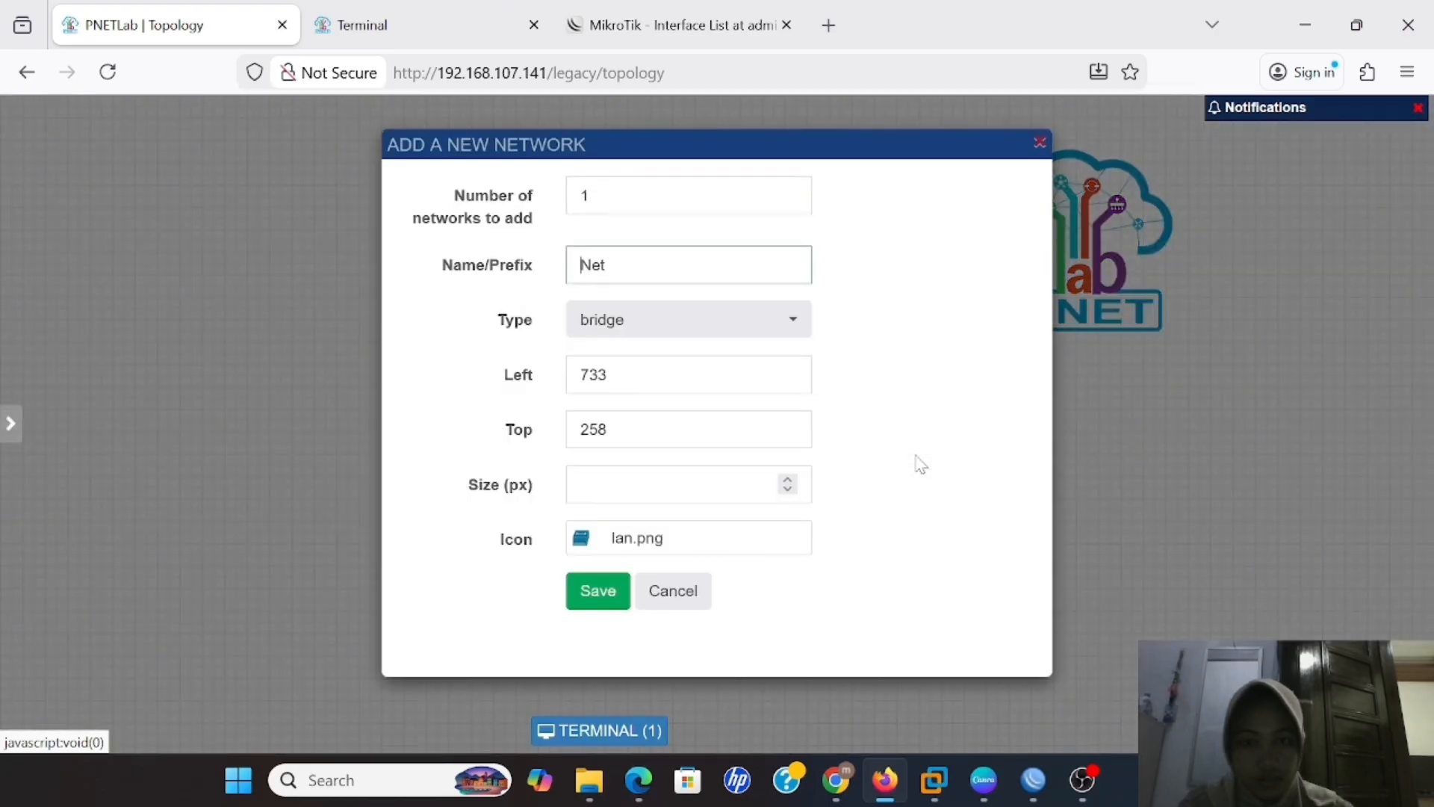
{"action": "left_click", "coordinate": [794, 329]}
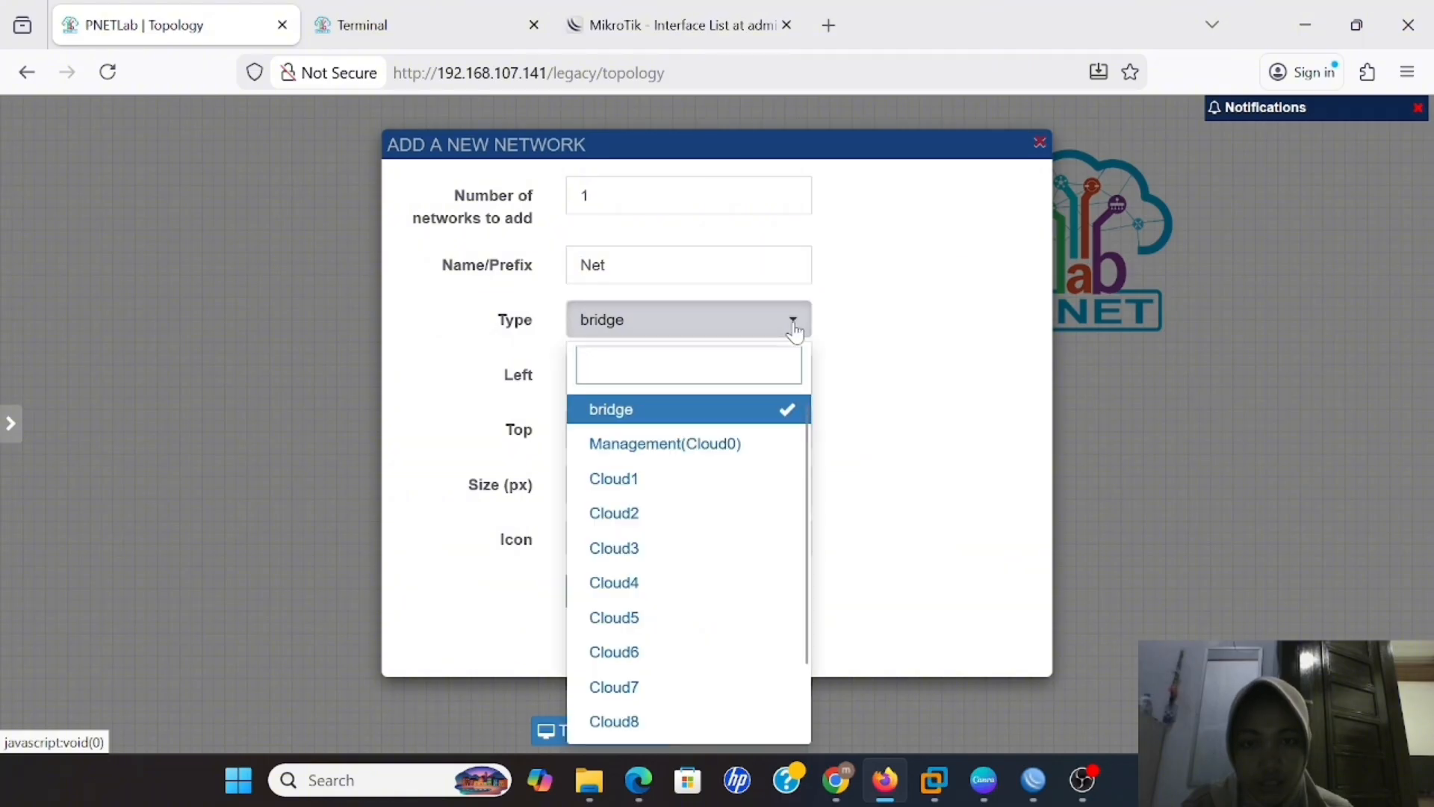
{"action": "left_click", "coordinate": [738, 446]}
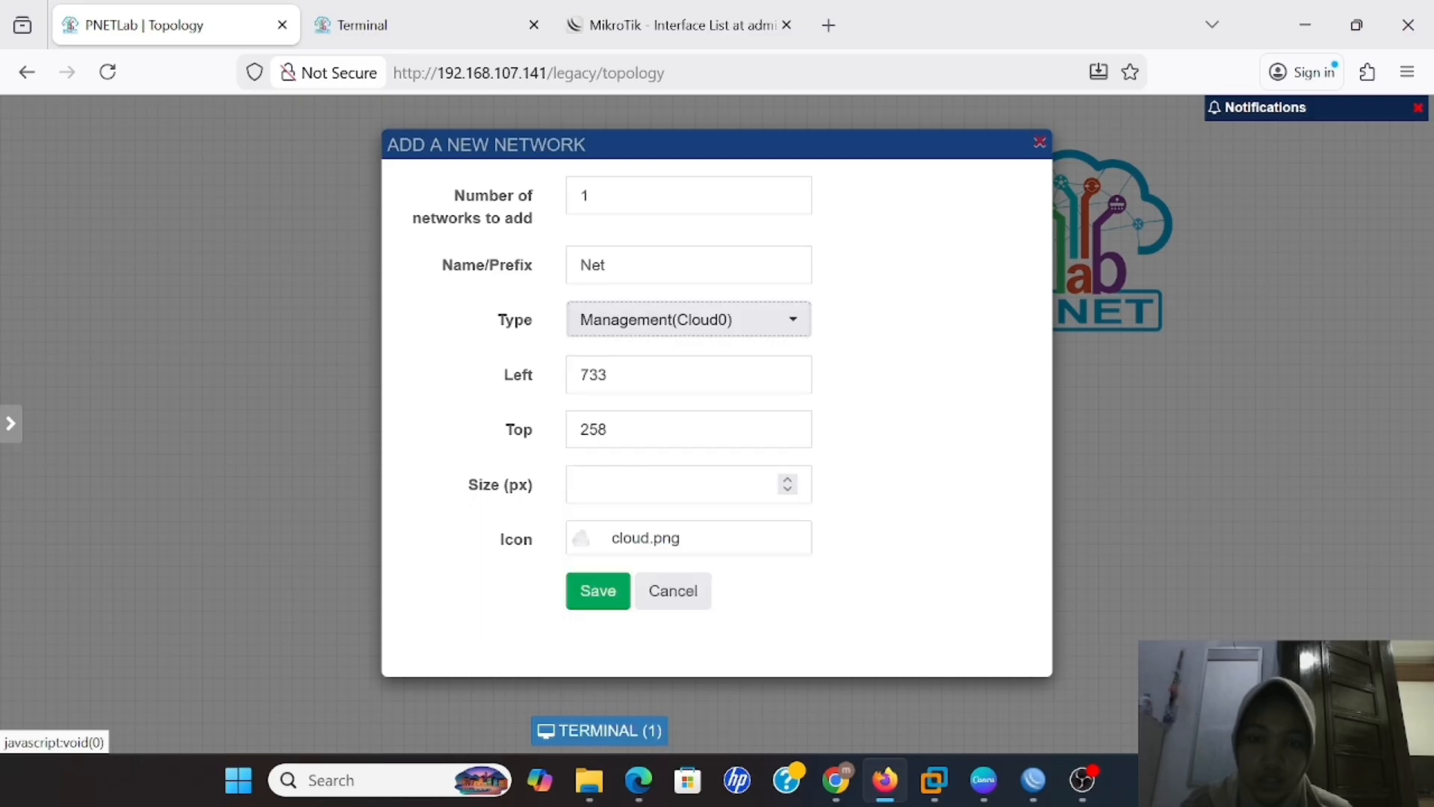
{"action": "left_click", "coordinate": [610, 613]}
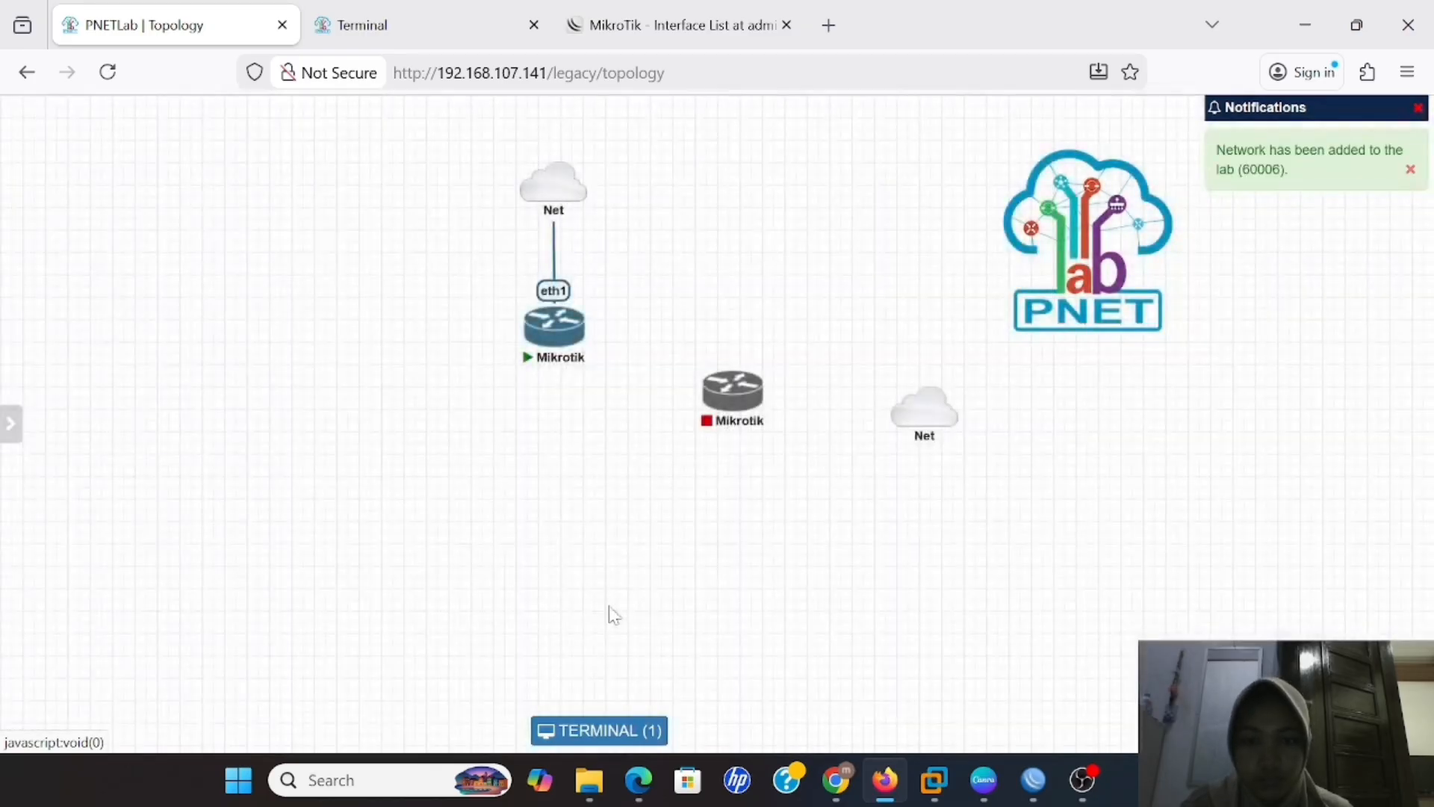
Connect the new Net network to the eth1 interface of the stopped Mikrotik node and place Net above the node
{"action": "mouse_move", "coordinate": [923, 409]}
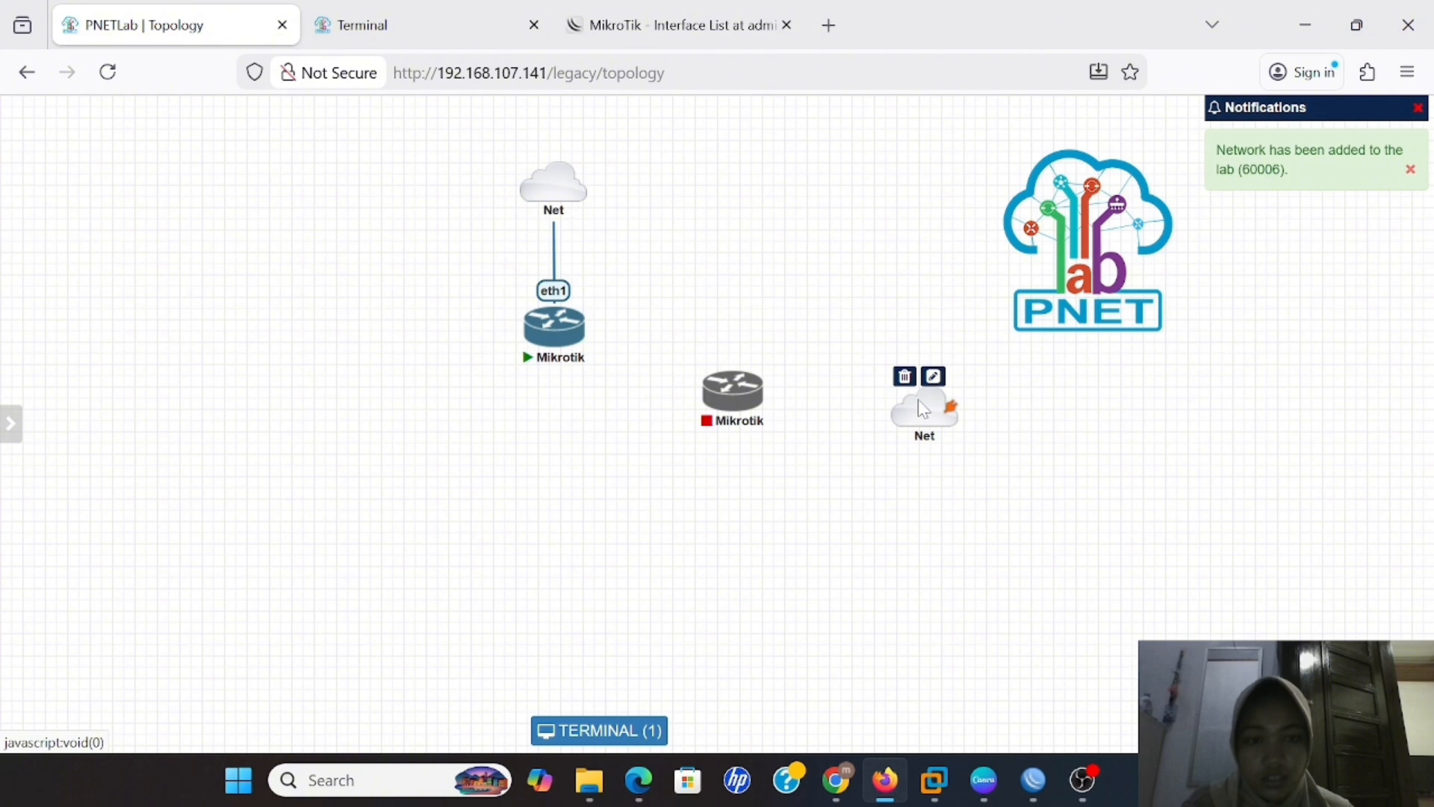
{"action": "left_click_drag", "start_coordinate": [923, 409], "coordinate": [745, 409]}
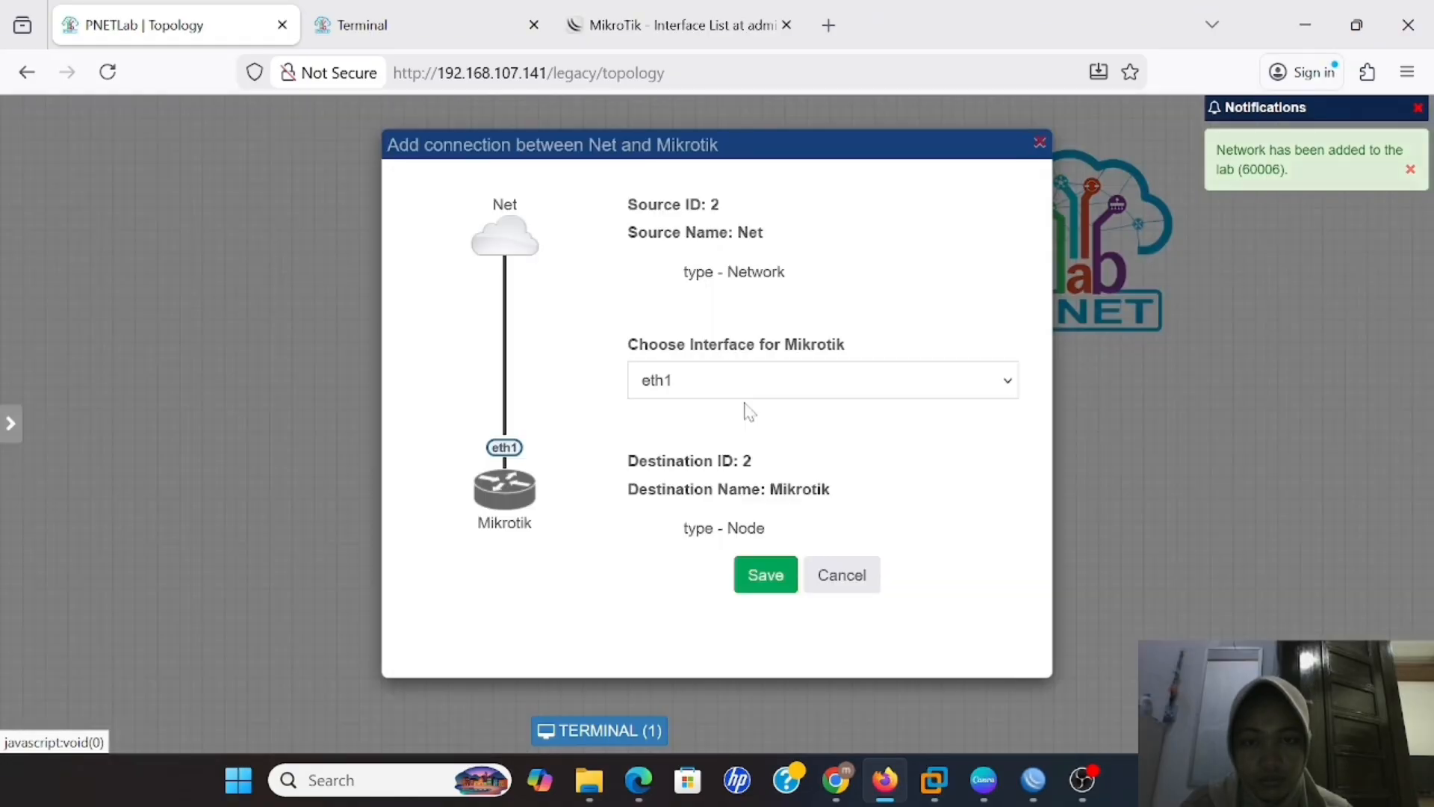
{"action": "left_click", "coordinate": [750, 583]}
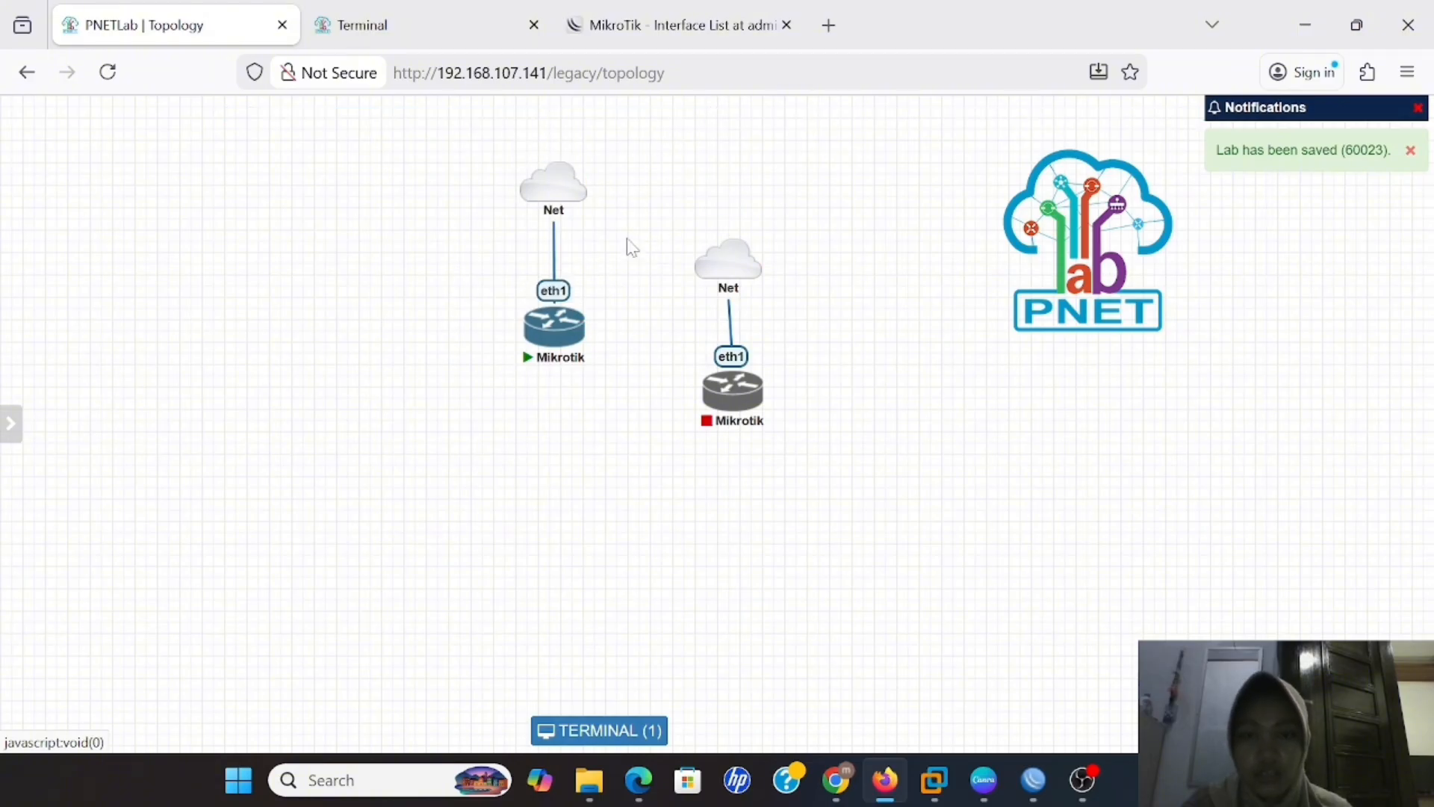
Start the newly added Mikrotik node in the topology
{"action": "mouse_move", "coordinate": [717, 273]}
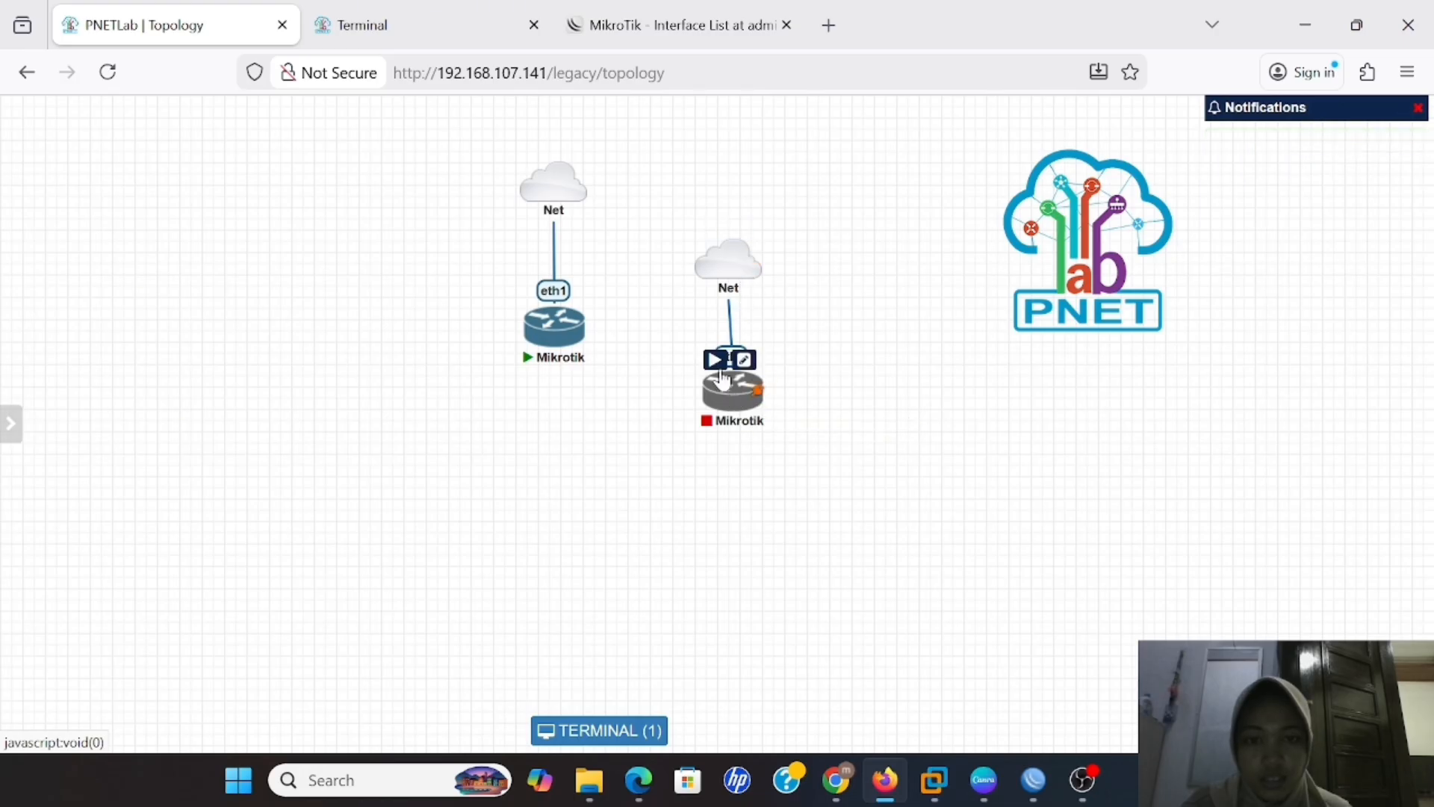
{"action": "left_click", "coordinate": [715, 361]}
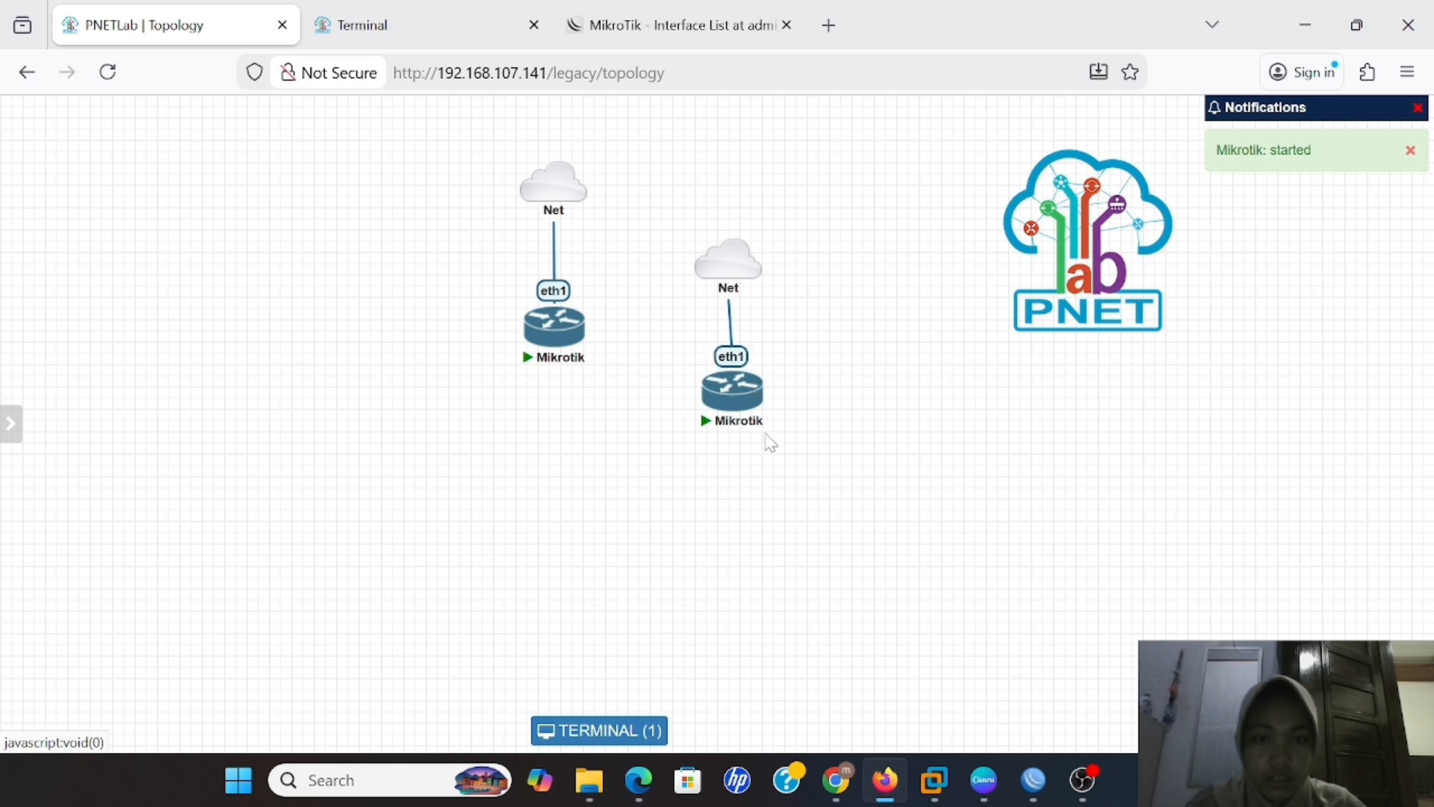
{"action": "left_click", "coordinate": [730, 402]}
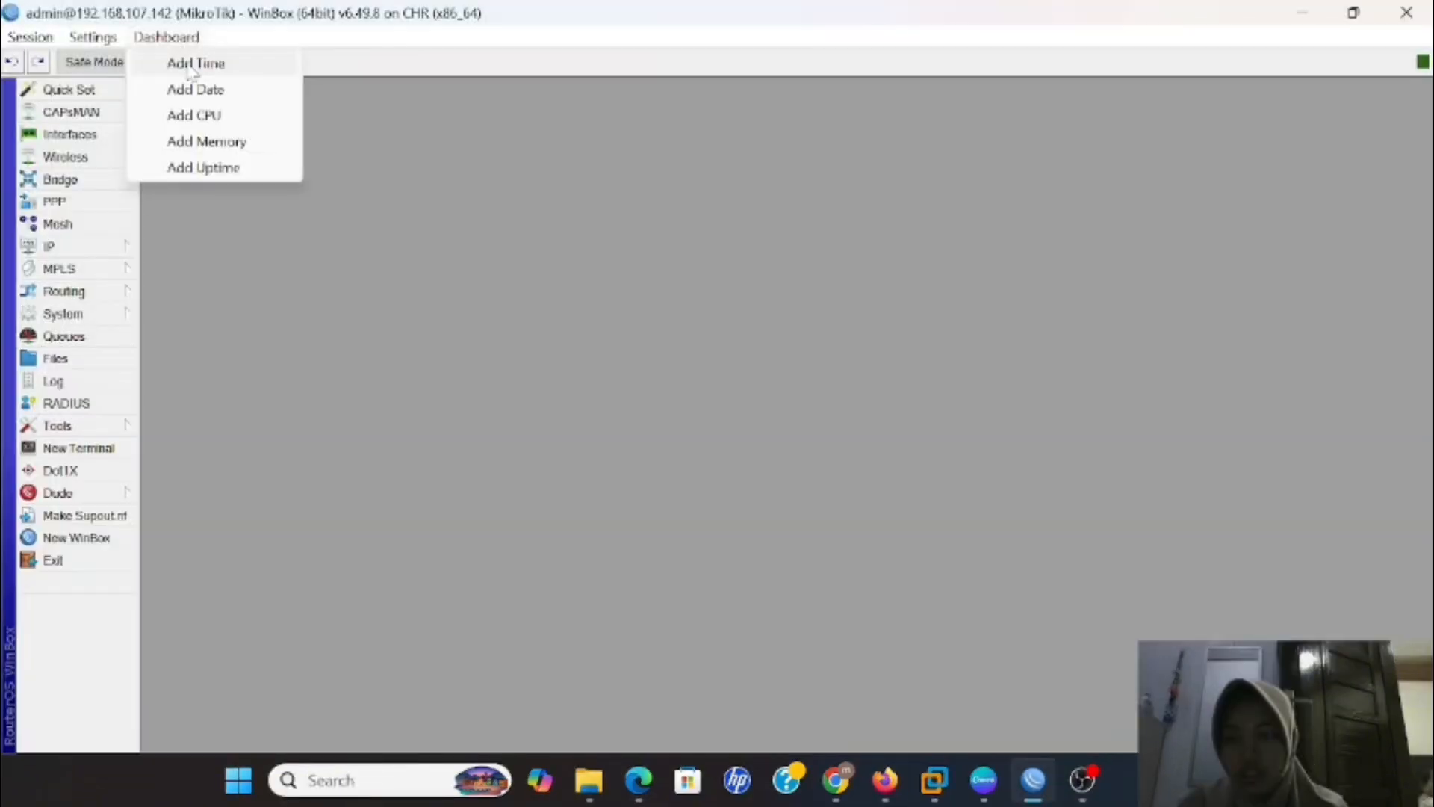
Add the Time readout to the WinBox dashboard and review the remaining dashboard options
{"action": "left_click", "coordinate": [192, 65]}
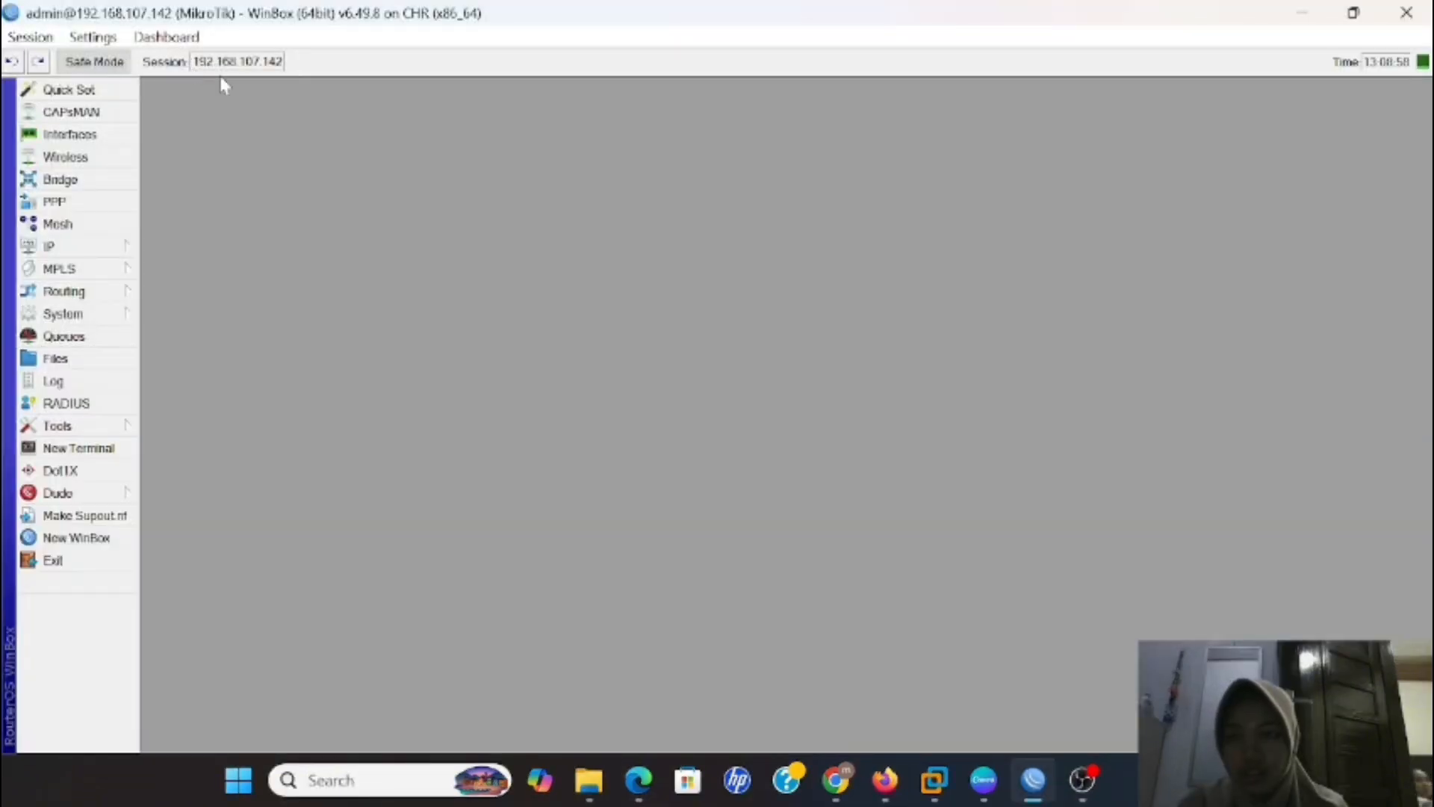
{"action": "left_click", "coordinate": [175, 39]}
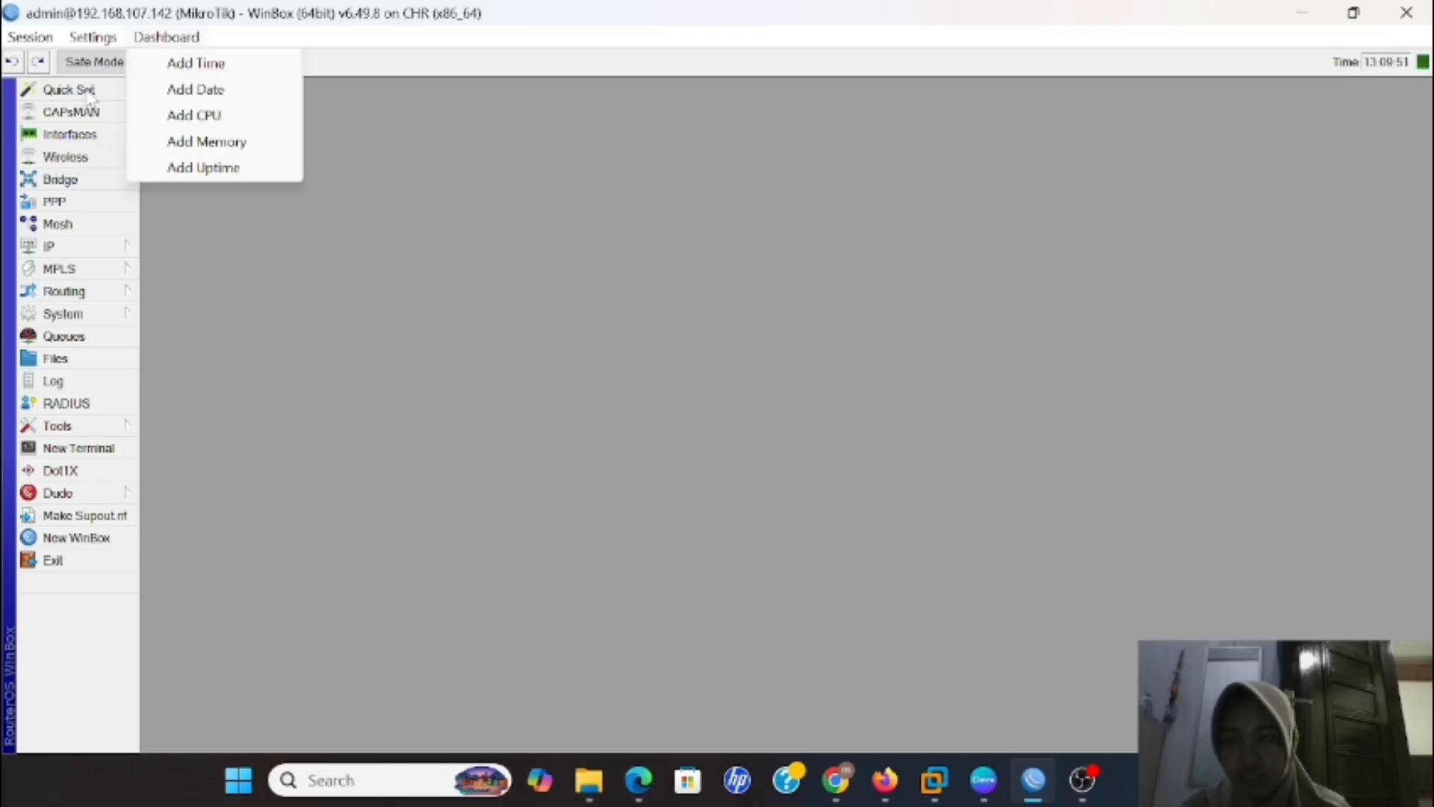
{"action": "left_click", "coordinate": [254, 208]}
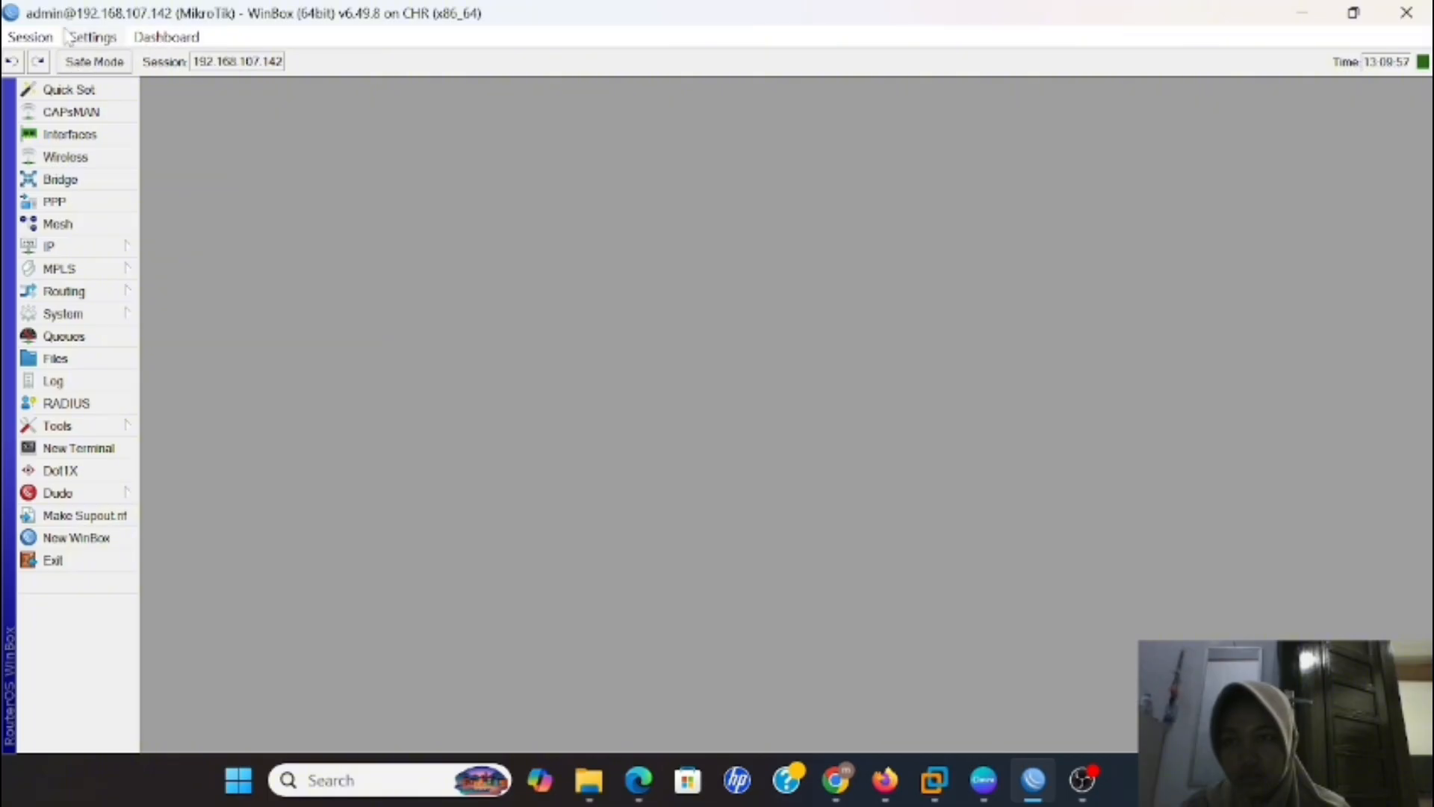
Turn off Autosave on Close for the session and start a new session
{"action": "left_click", "coordinate": [38, 36]}
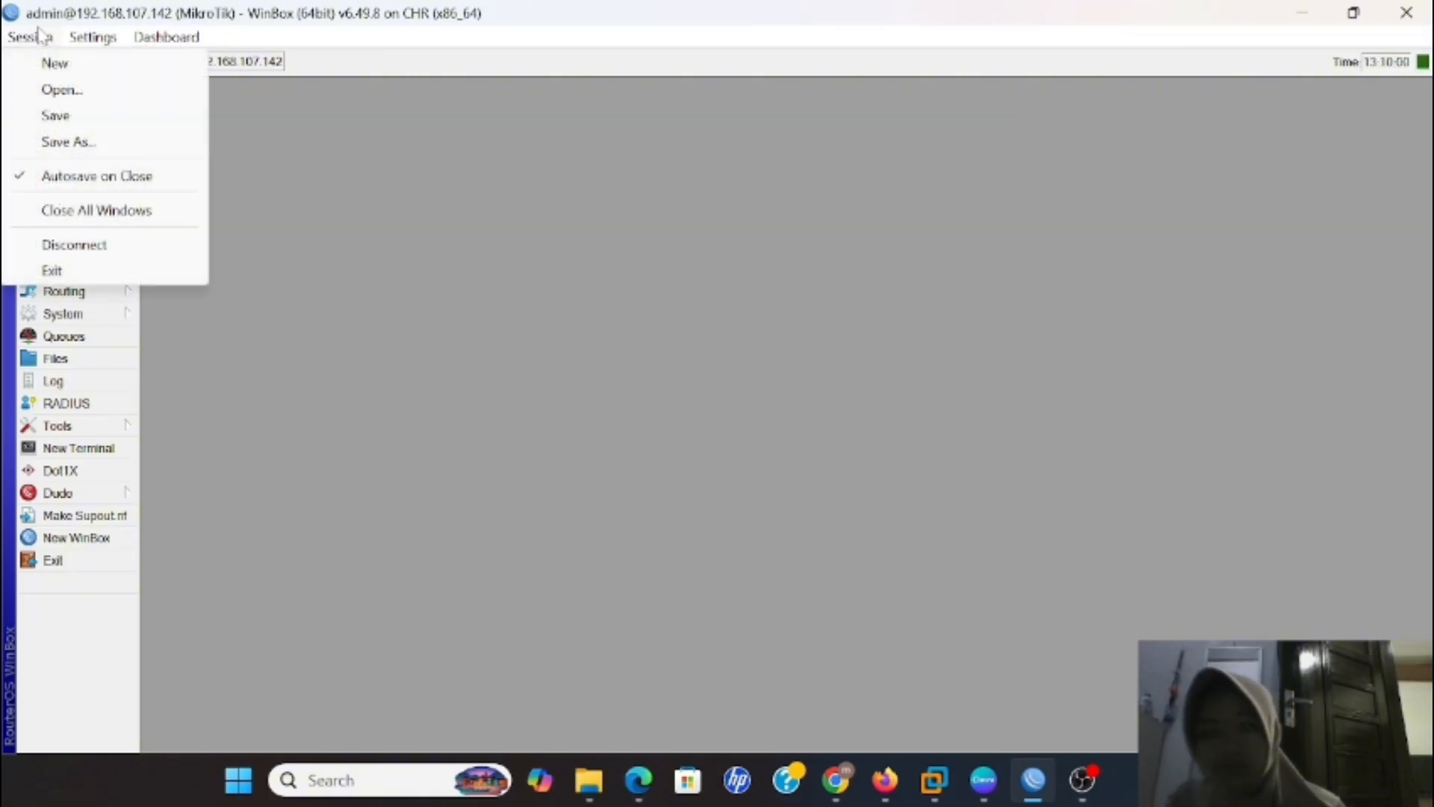
{"action": "left_click", "coordinate": [163, 176]}
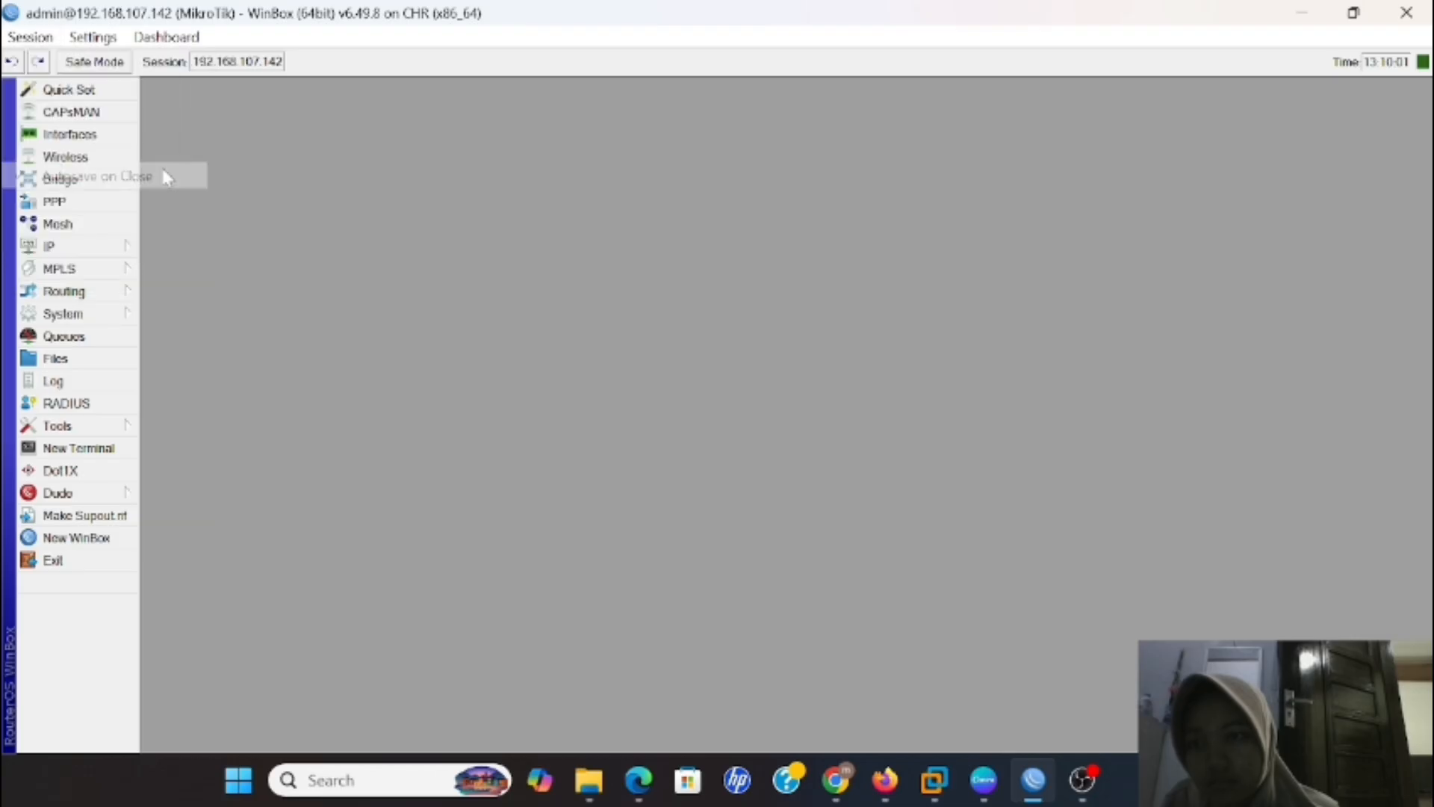
{"action": "left_click", "coordinate": [40, 37]}
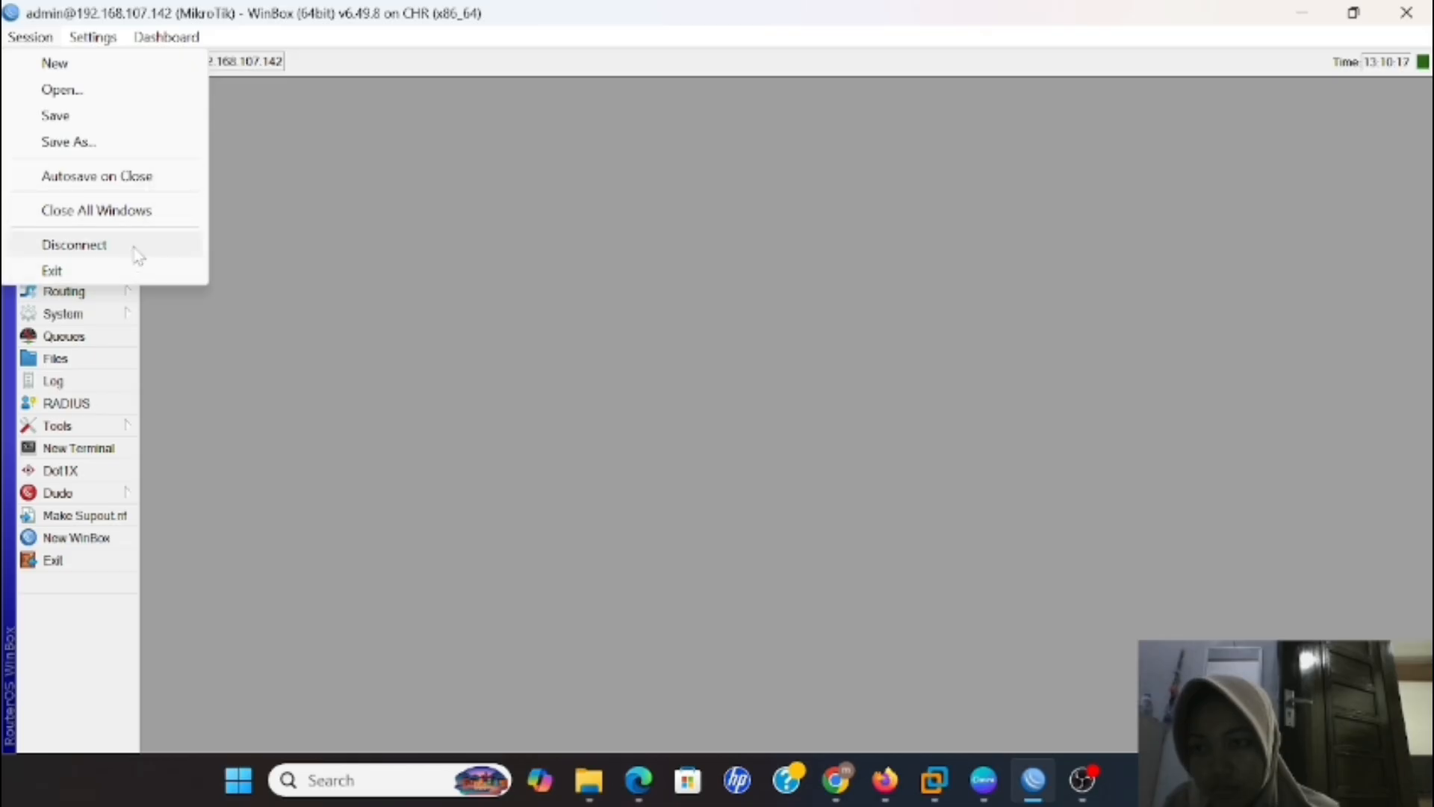
{"action": "left_click", "coordinate": [127, 64]}
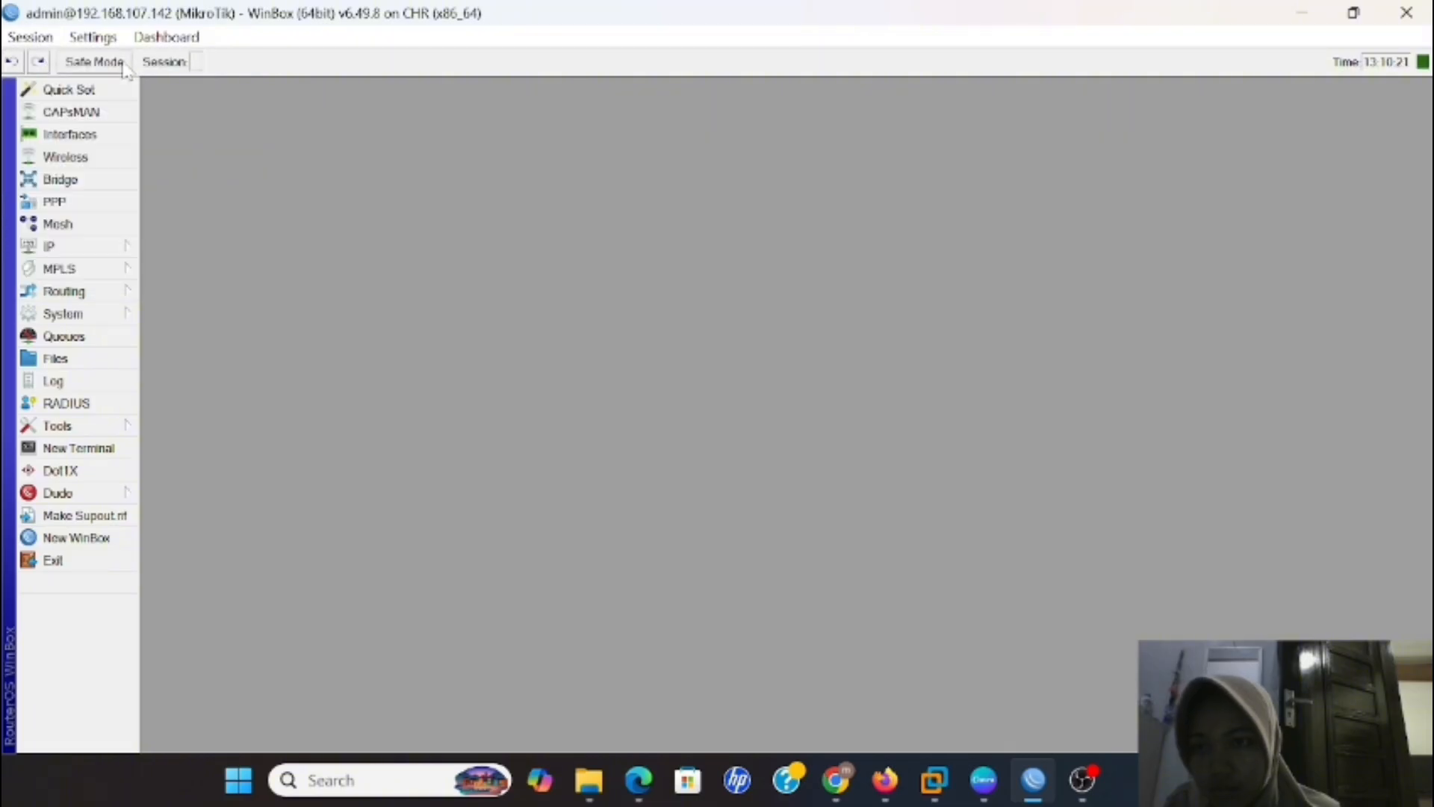
Review the session commands and close all windows of the current session
{"action": "left_click", "coordinate": [38, 39]}
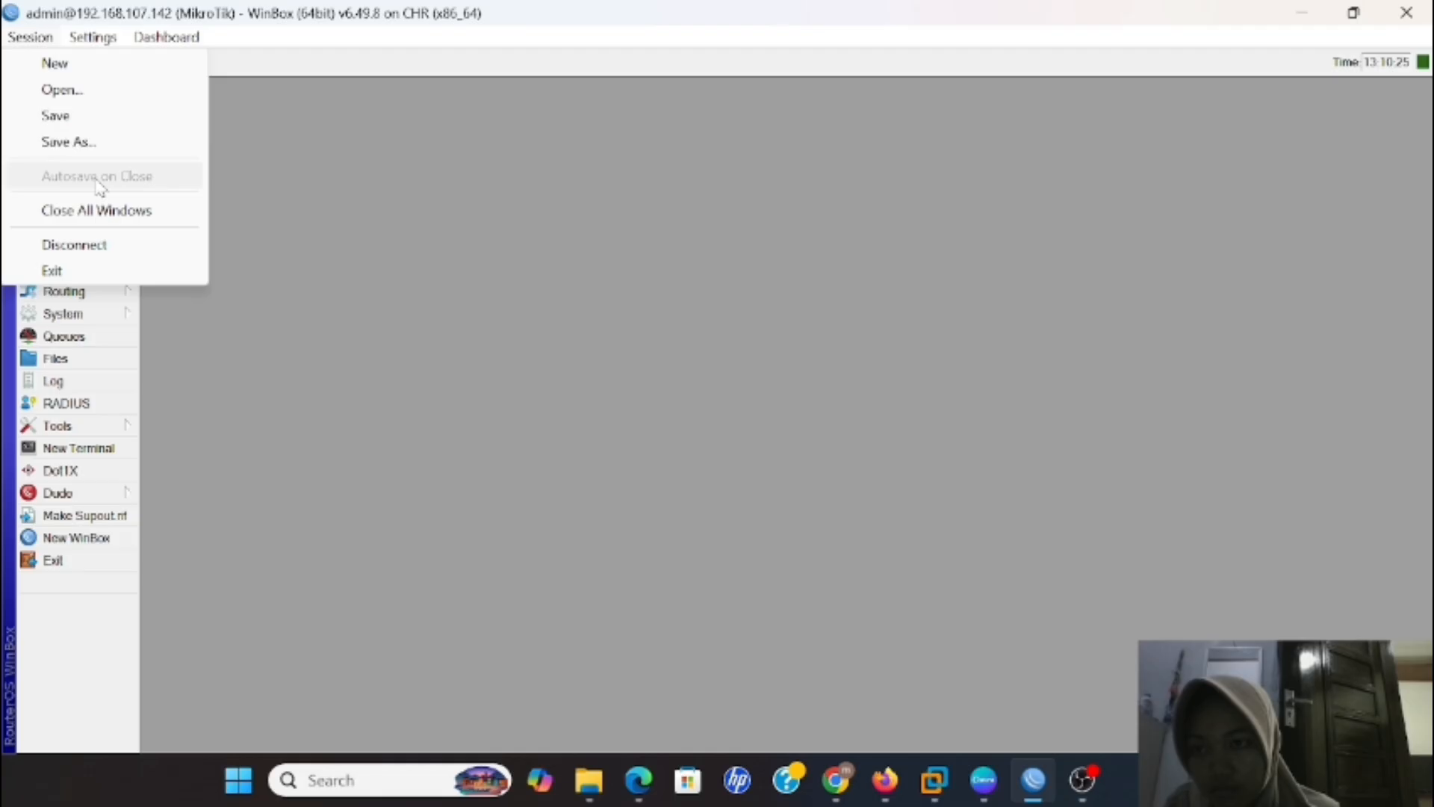
{"action": "left_click", "coordinate": [102, 212]}
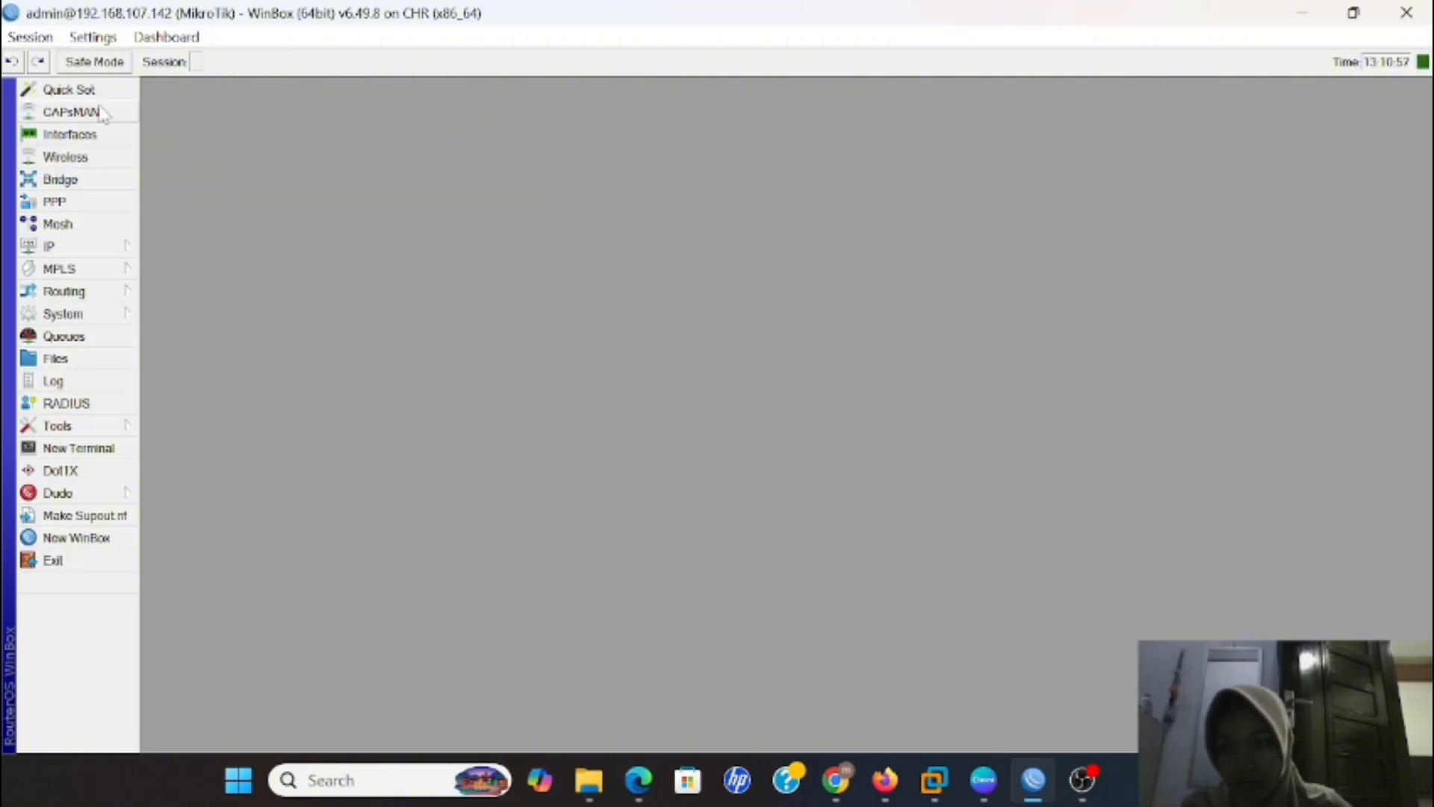
Shrink the WinBox window to its smaller size and maximize it again
{"action": "double_click", "coordinate": [314, 13]}
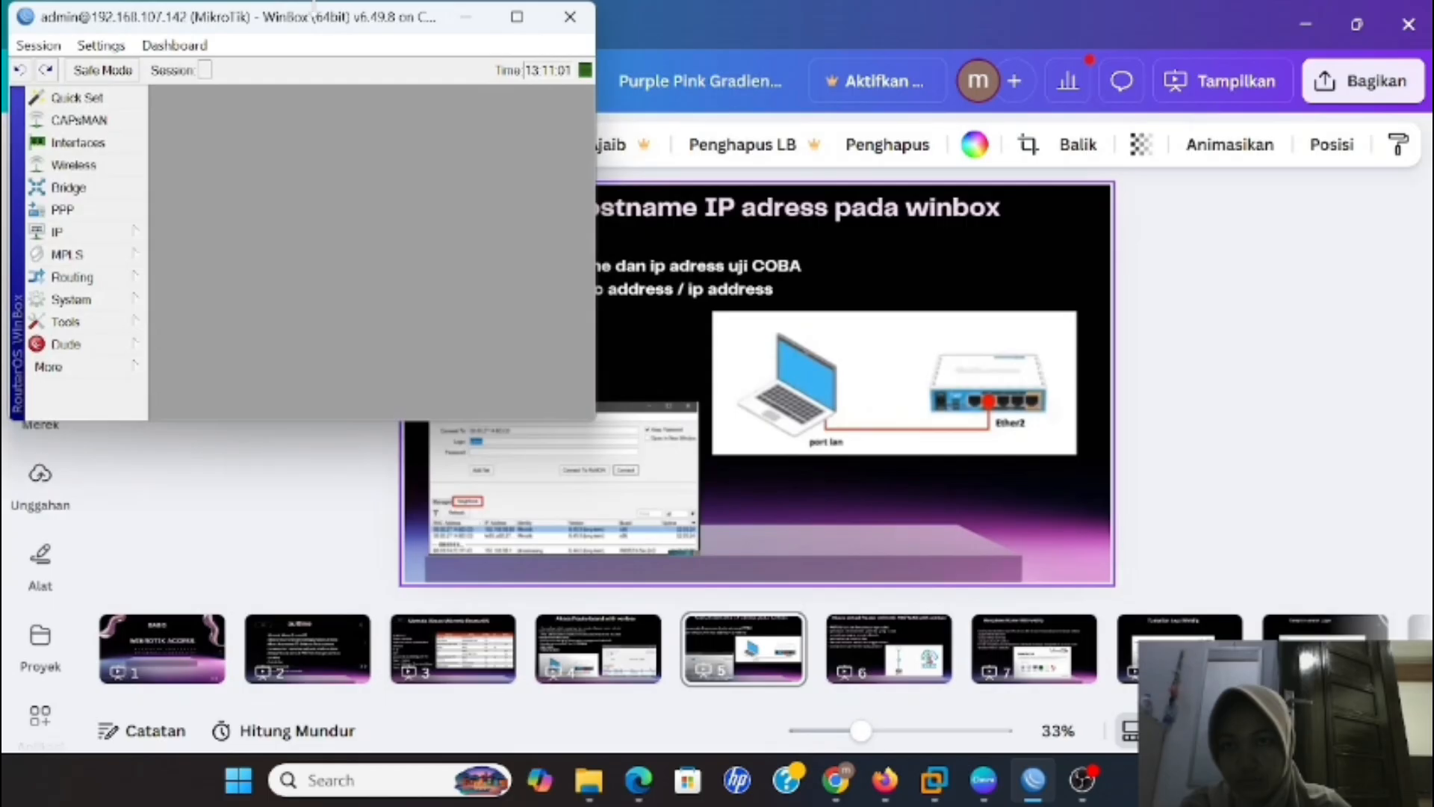
{"action": "mouse_move", "coordinate": [528, 24]}
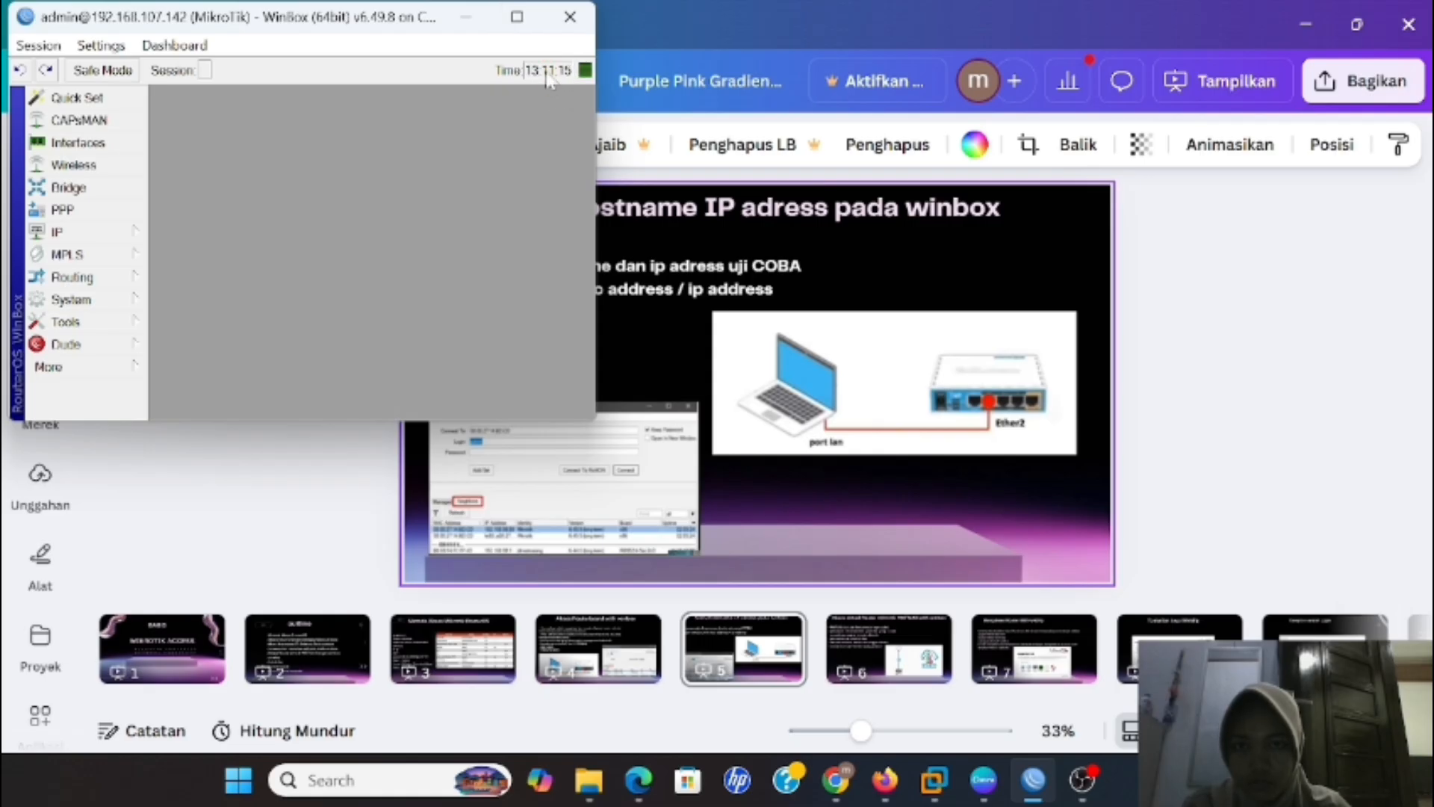
{"action": "left_click", "coordinate": [515, 15]}
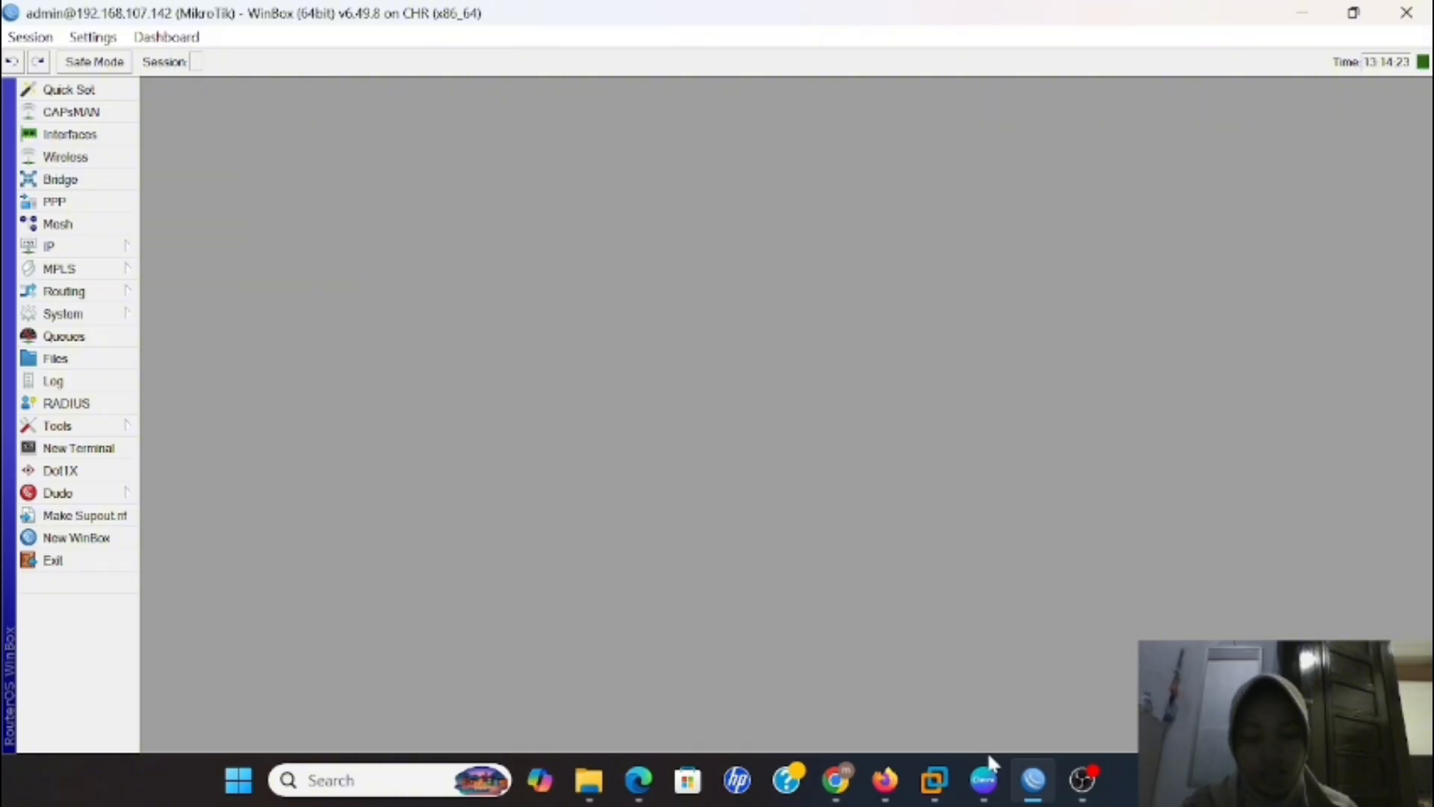
Switch to the Canva presentation, show page 6 on accessing the virtual MikroTik router with WinBox, and preview the open WinBox window
{"action": "mouse_move", "coordinate": [986, 773]}
{"action": "left_click", "coordinate": [992, 713]}
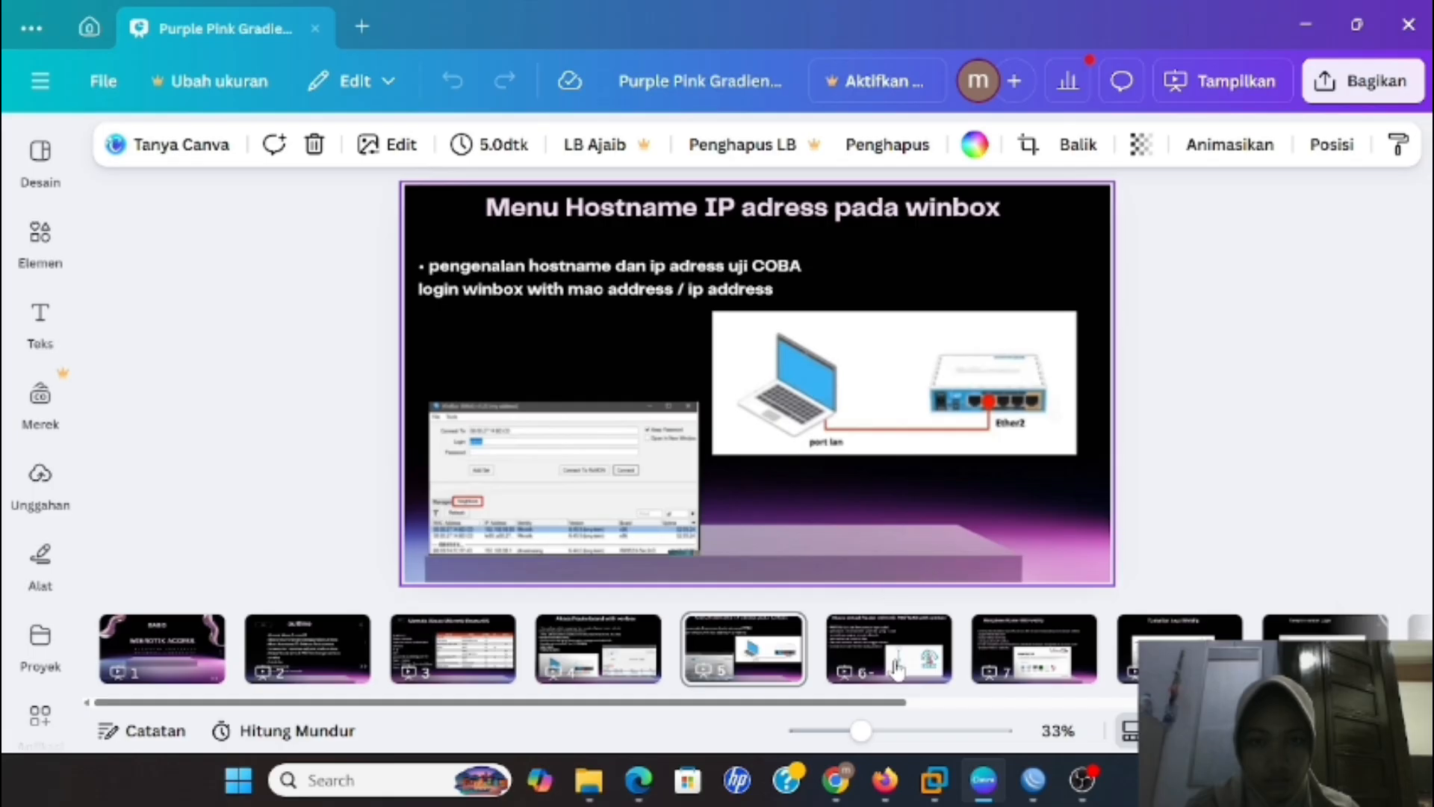
{"action": "left_click", "coordinate": [897, 670]}
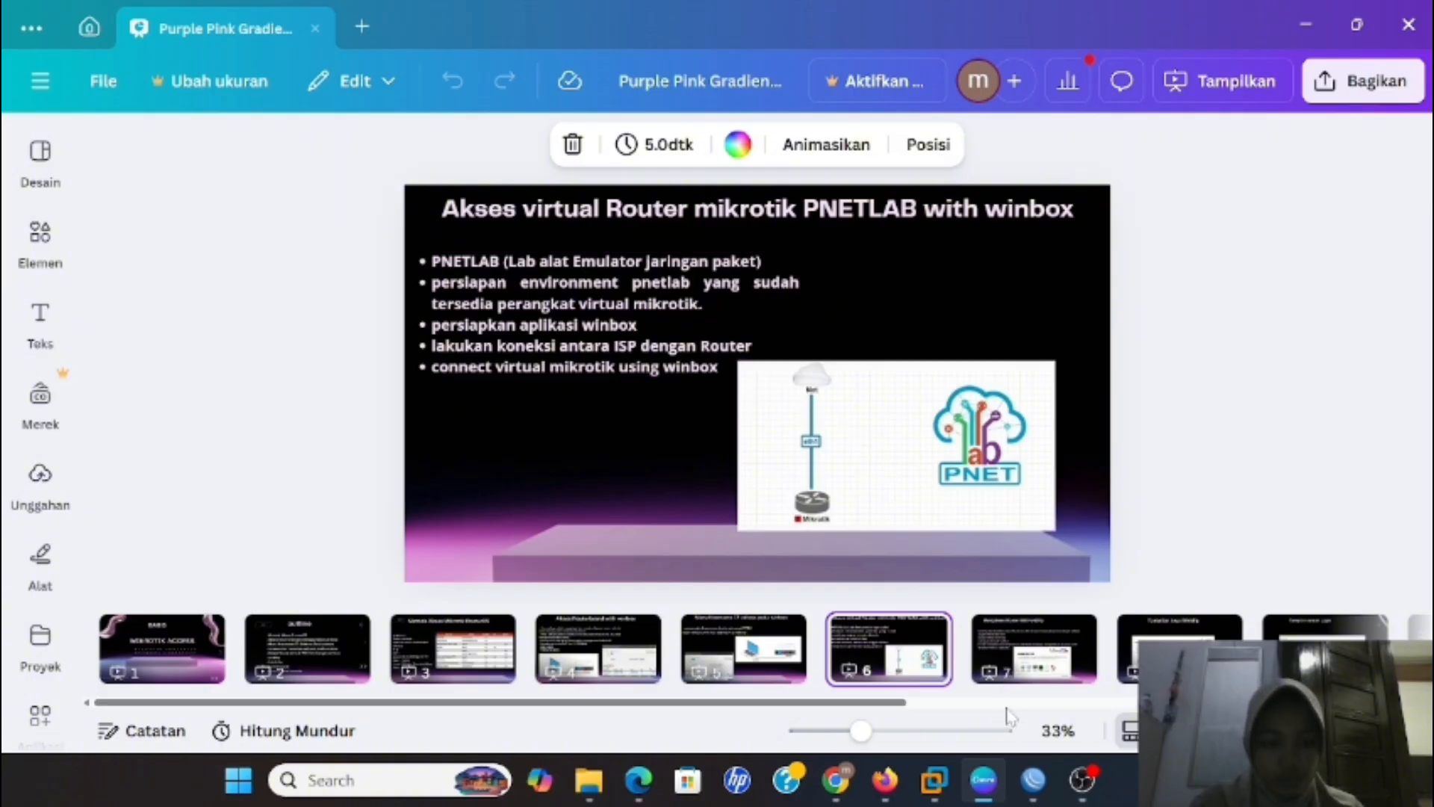
{"action": "mouse_move", "coordinate": [1035, 790]}
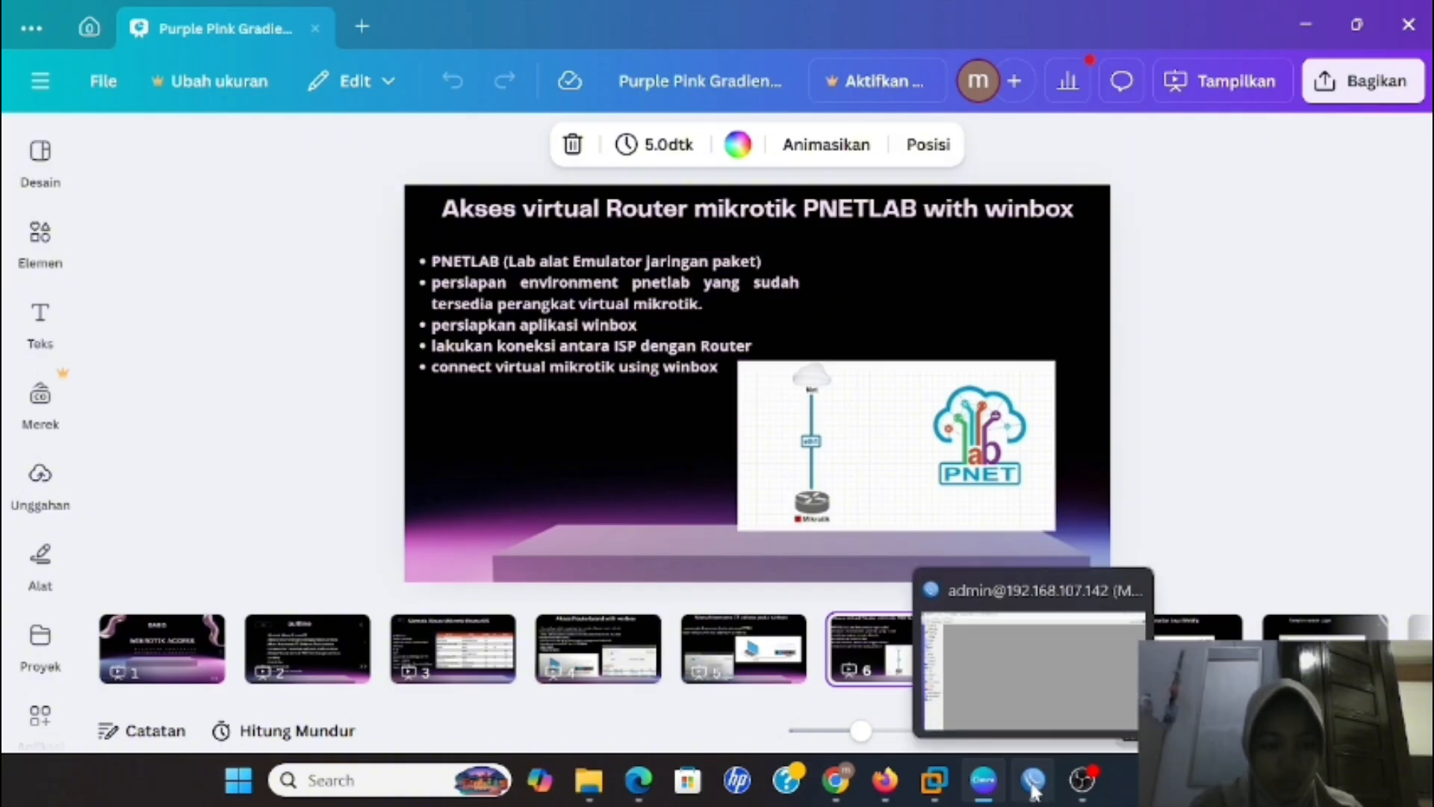
Preview the open VMware and Firefox windows, switch to Firefox, and show the PNETLab topology with the existing Net cloud and Mikrotik node
{"action": "mouse_move", "coordinate": [947, 786]}
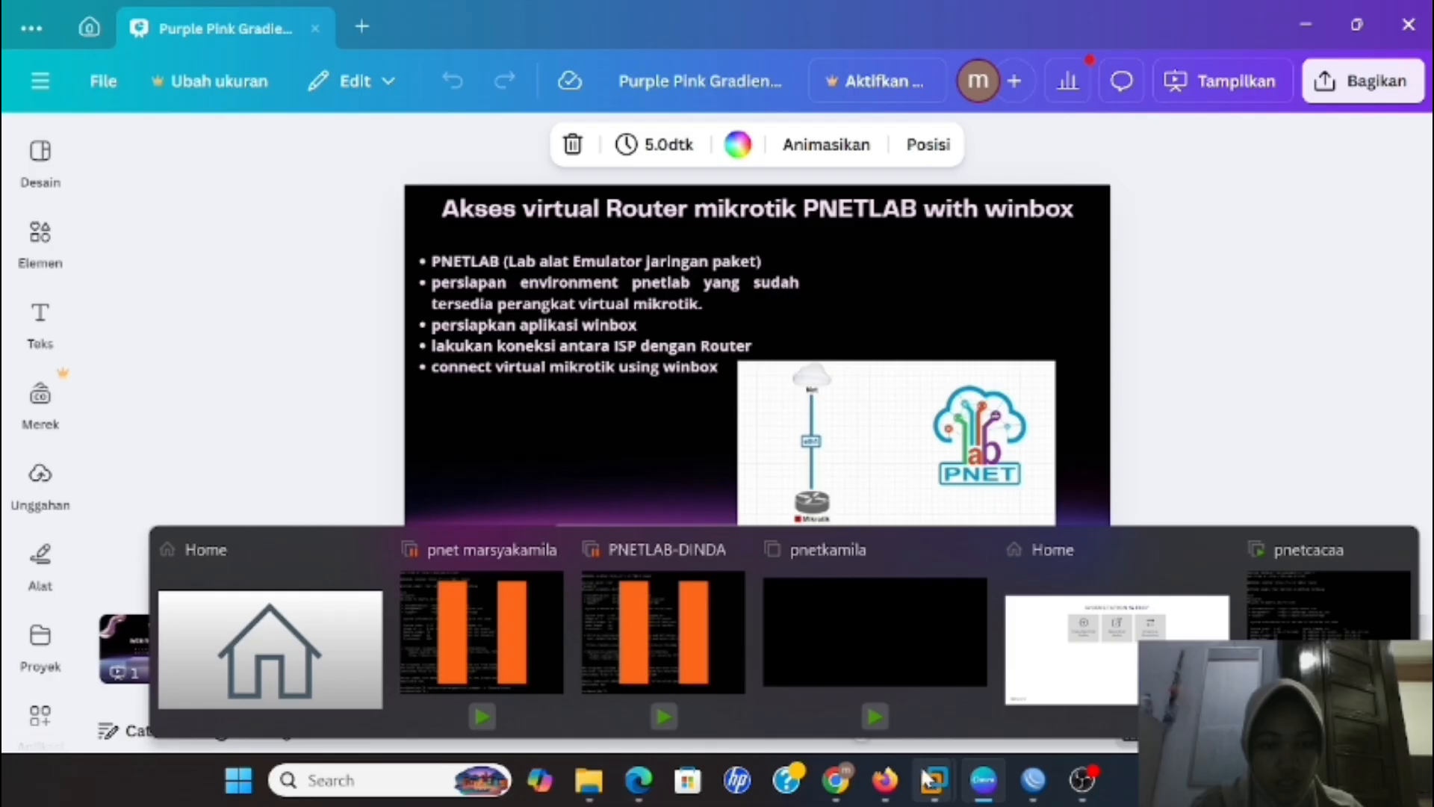
{"action": "mouse_move", "coordinate": [884, 783]}
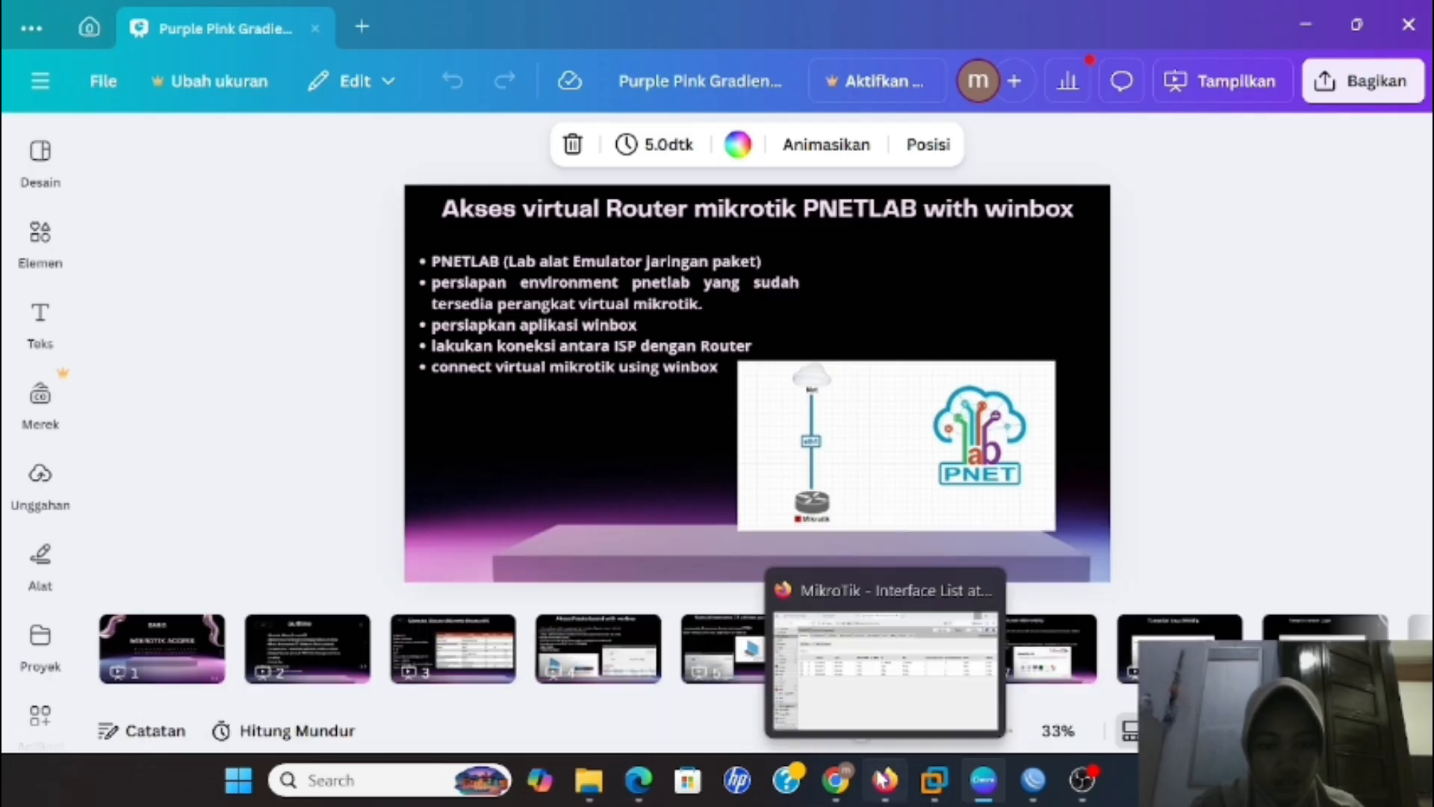
{"action": "mouse_move", "coordinate": [882, 658]}
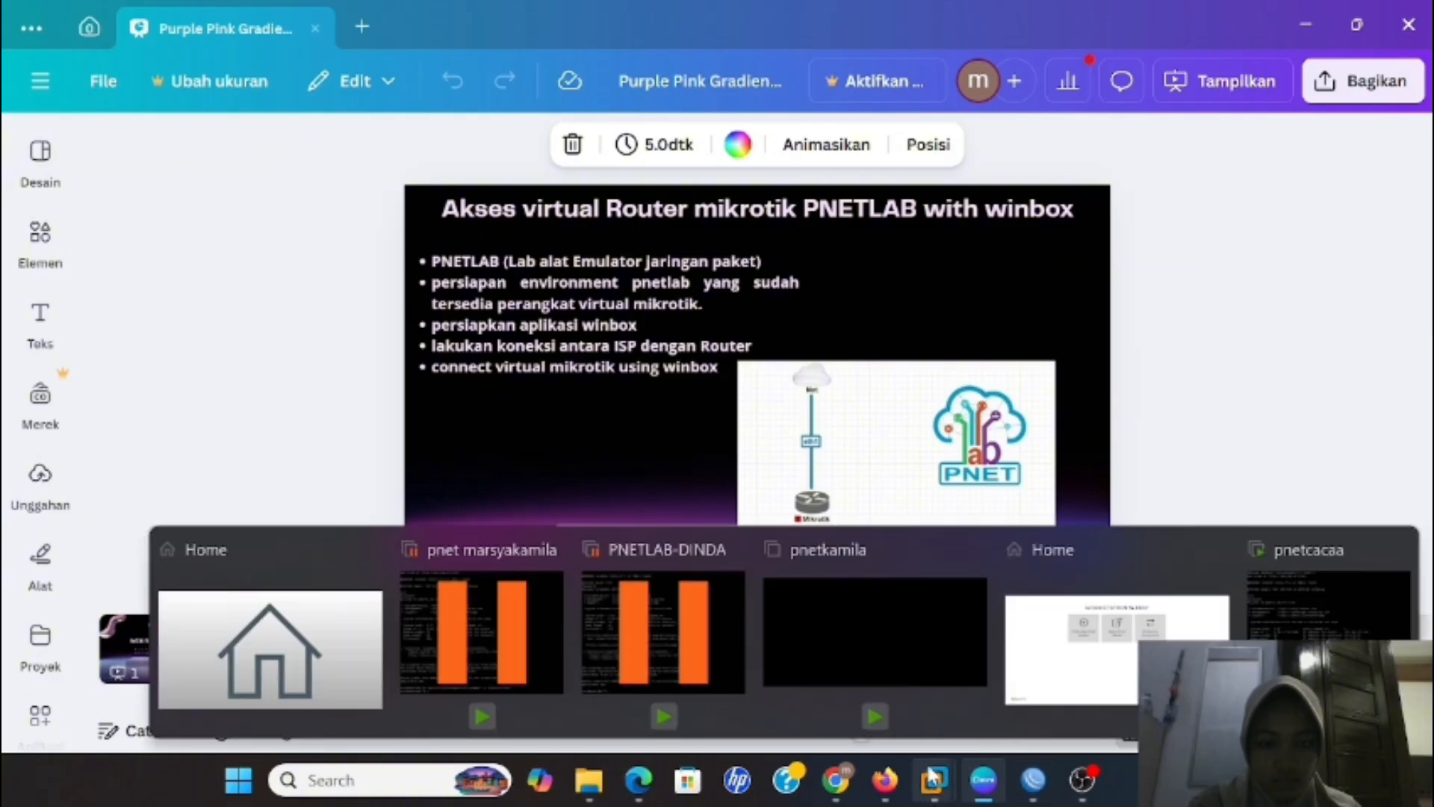
{"action": "mouse_move", "coordinate": [1281, 636]}
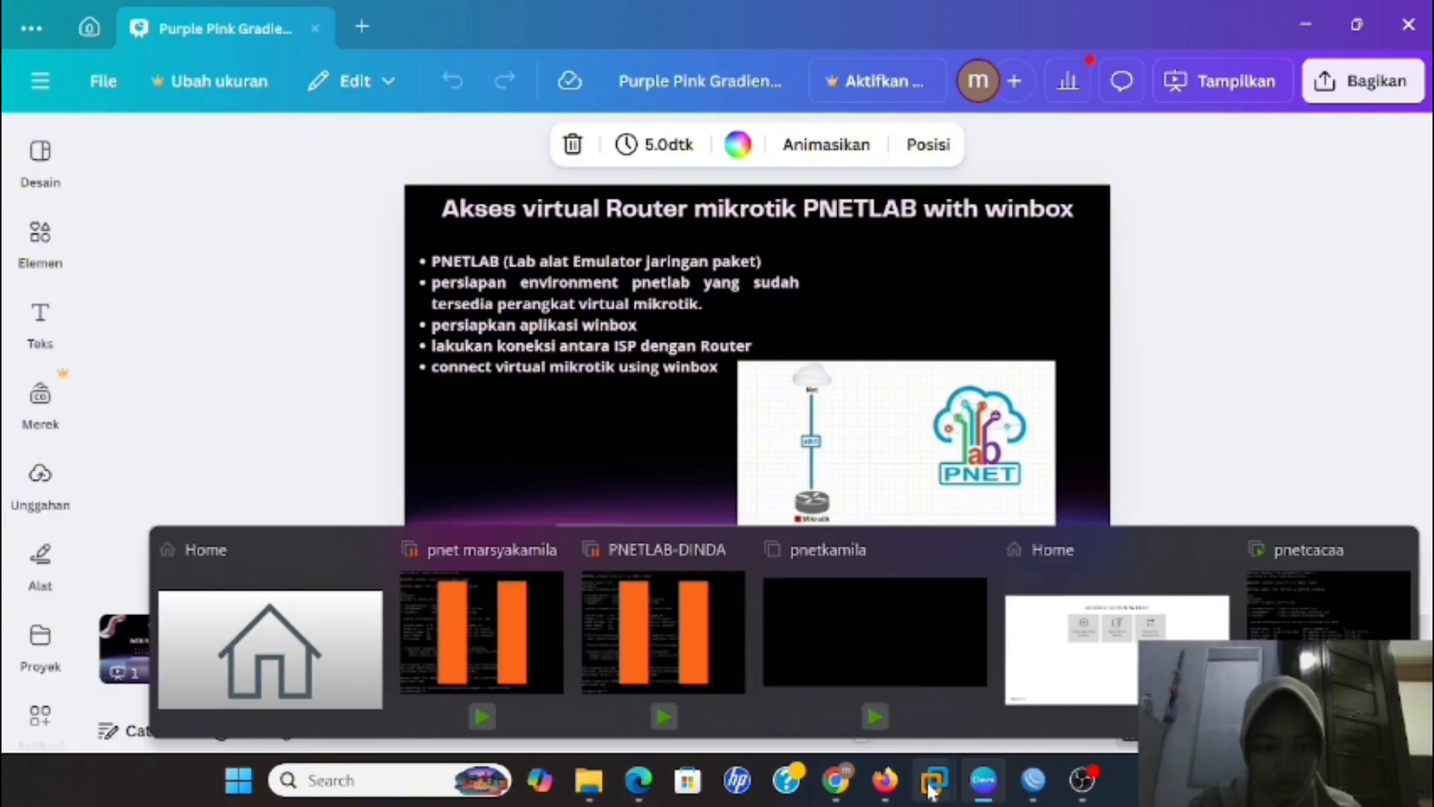
{"action": "mouse_move", "coordinate": [1250, 605]}
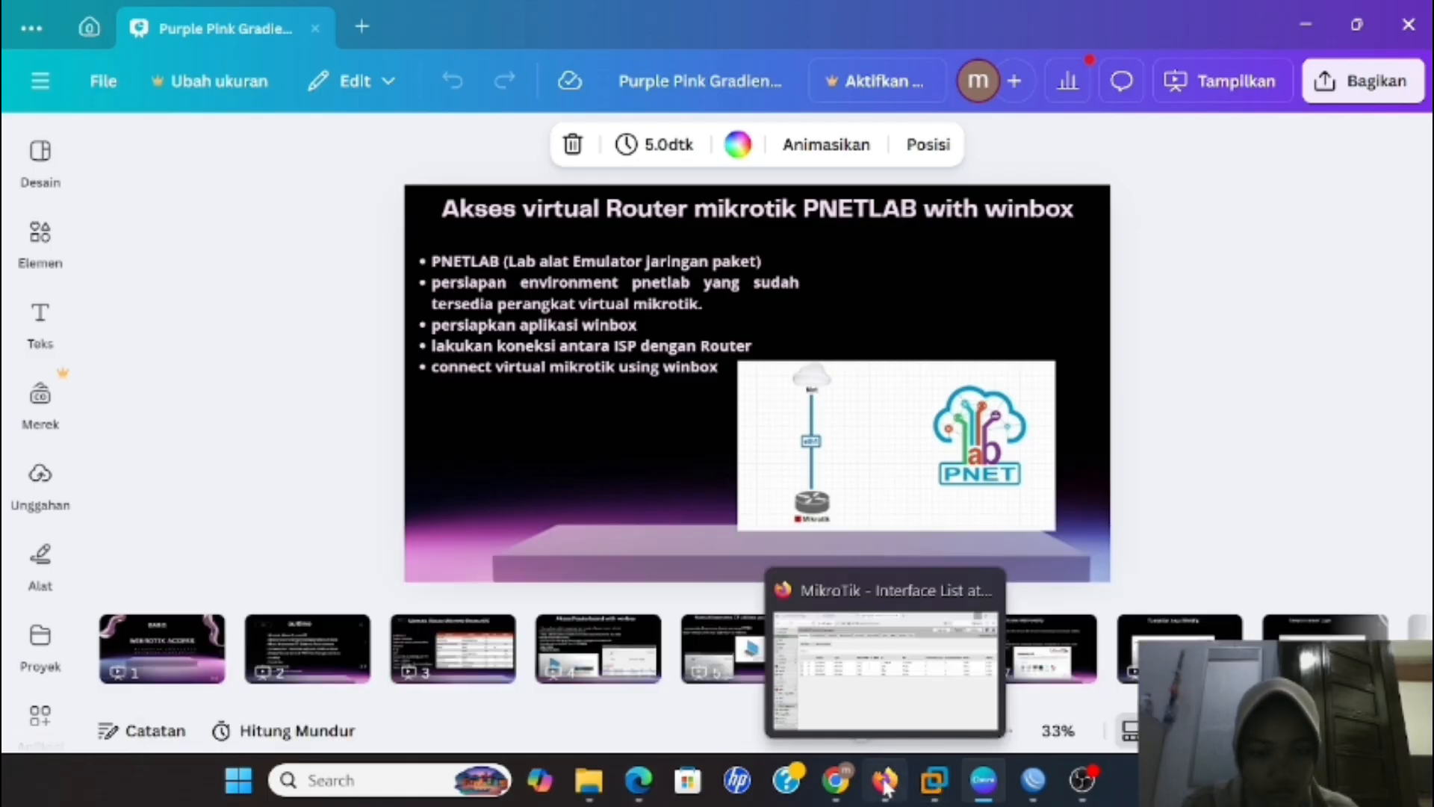
{"action": "mouse_move", "coordinate": [926, 684]}
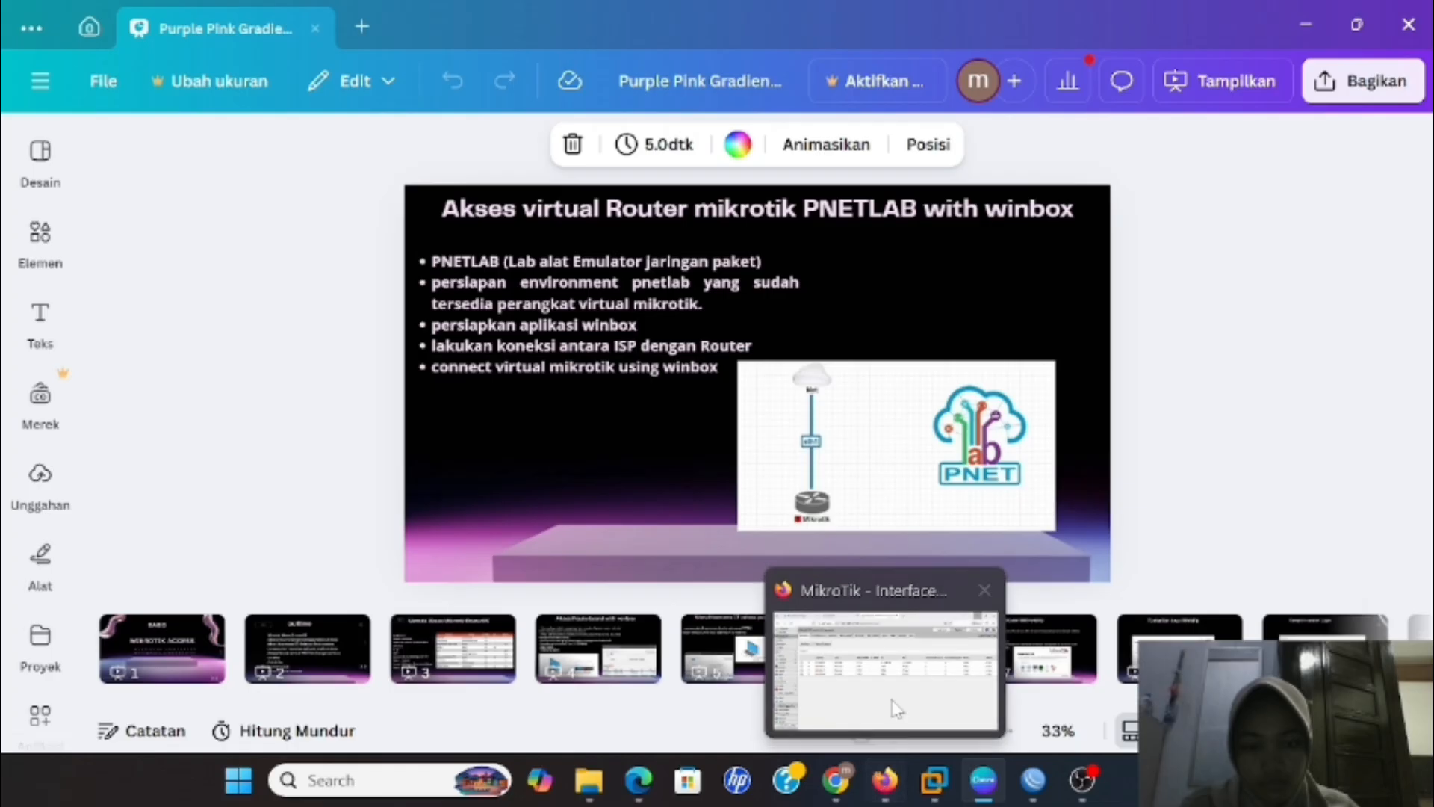
{"action": "left_click", "coordinate": [897, 708]}
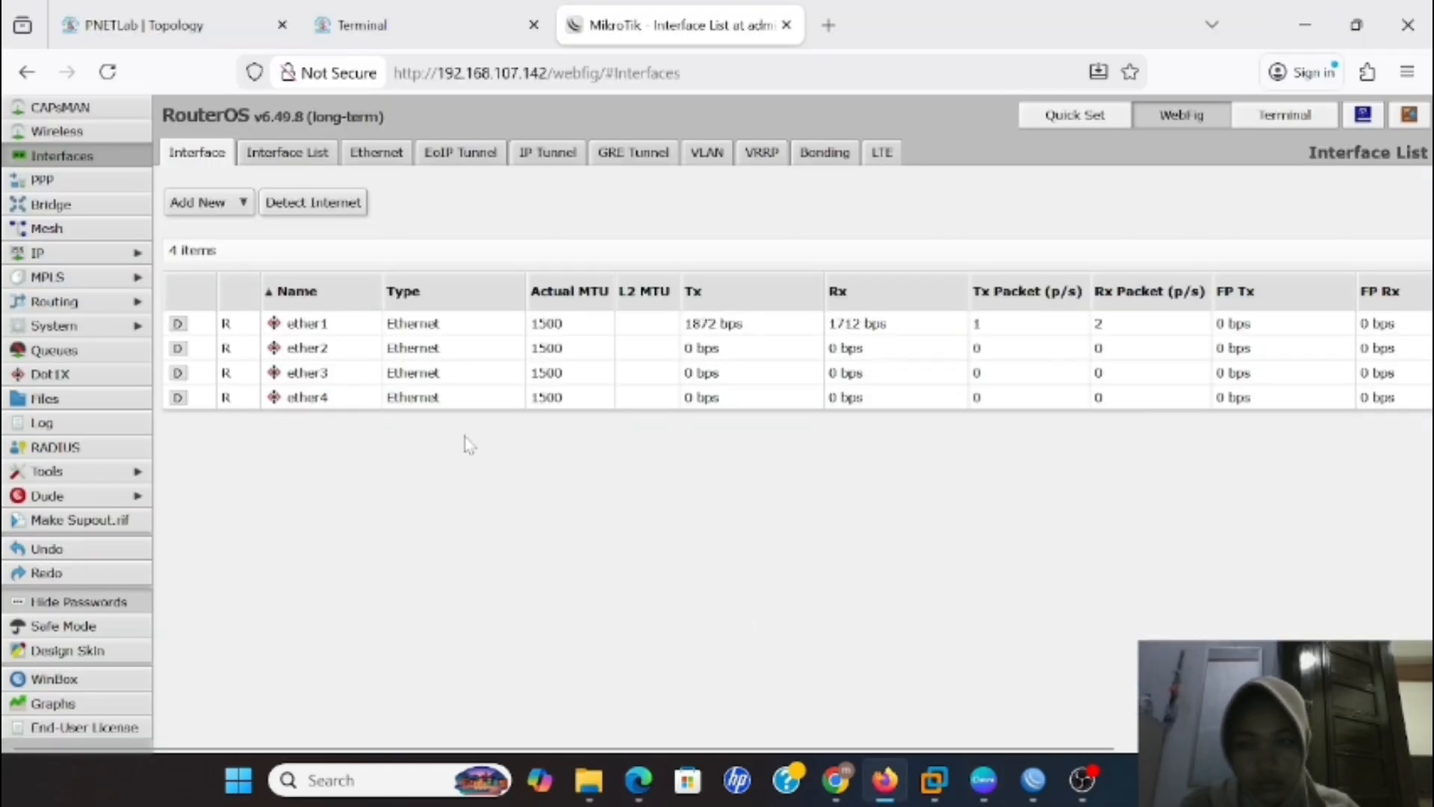
{"action": "left_click", "coordinate": [28, 73]}
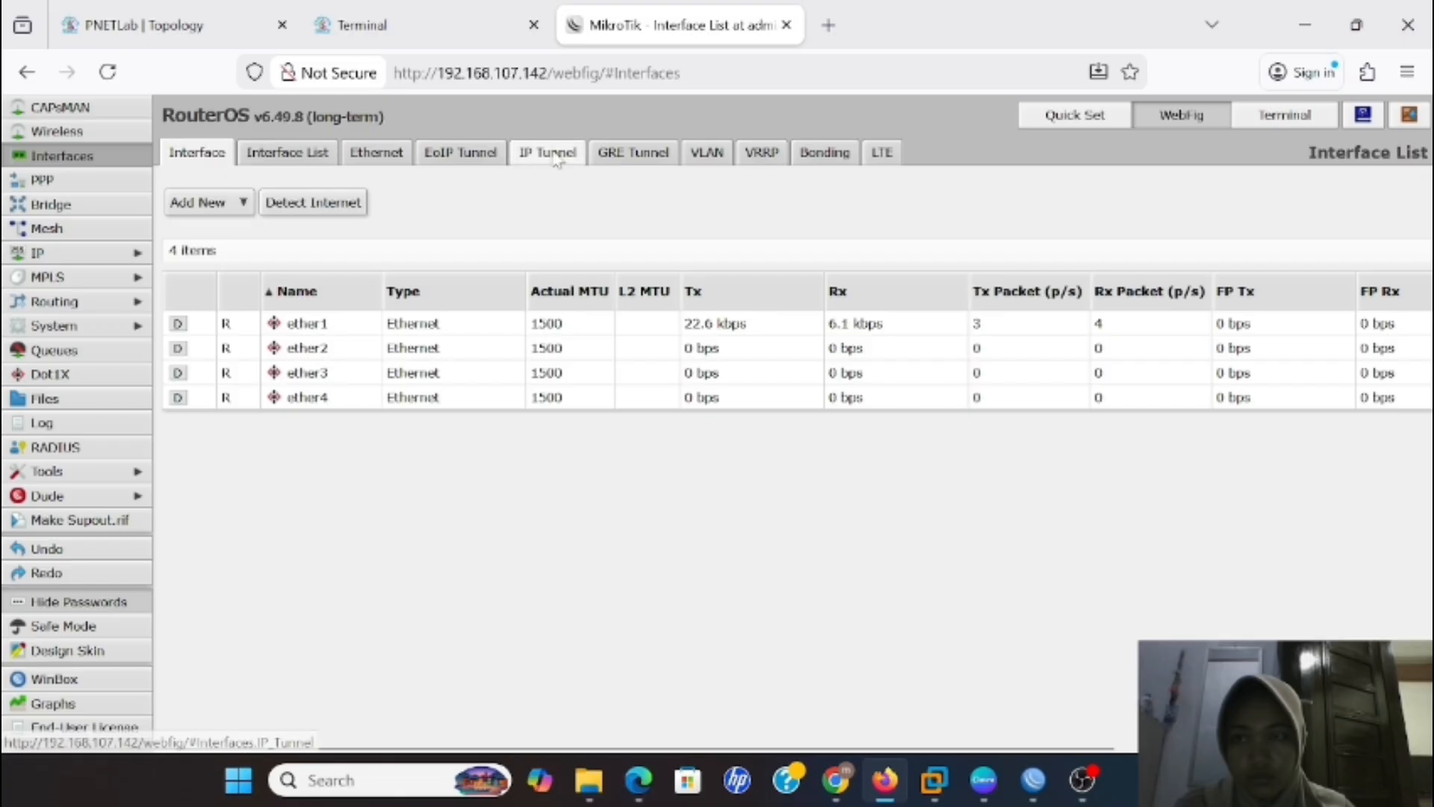
{"action": "left_click", "coordinate": [188, 24]}
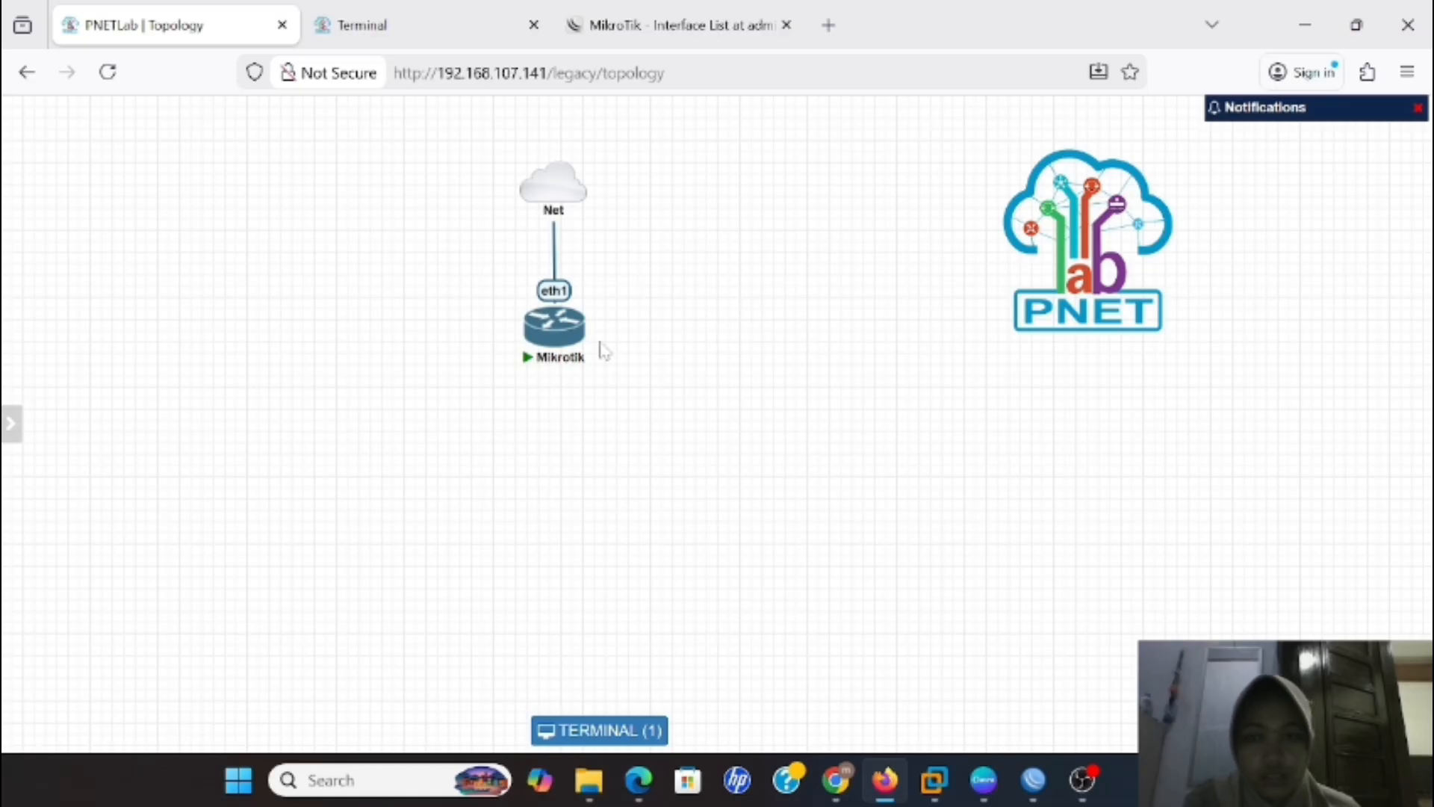
{"action": "mouse_move", "coordinate": [581, 314]}
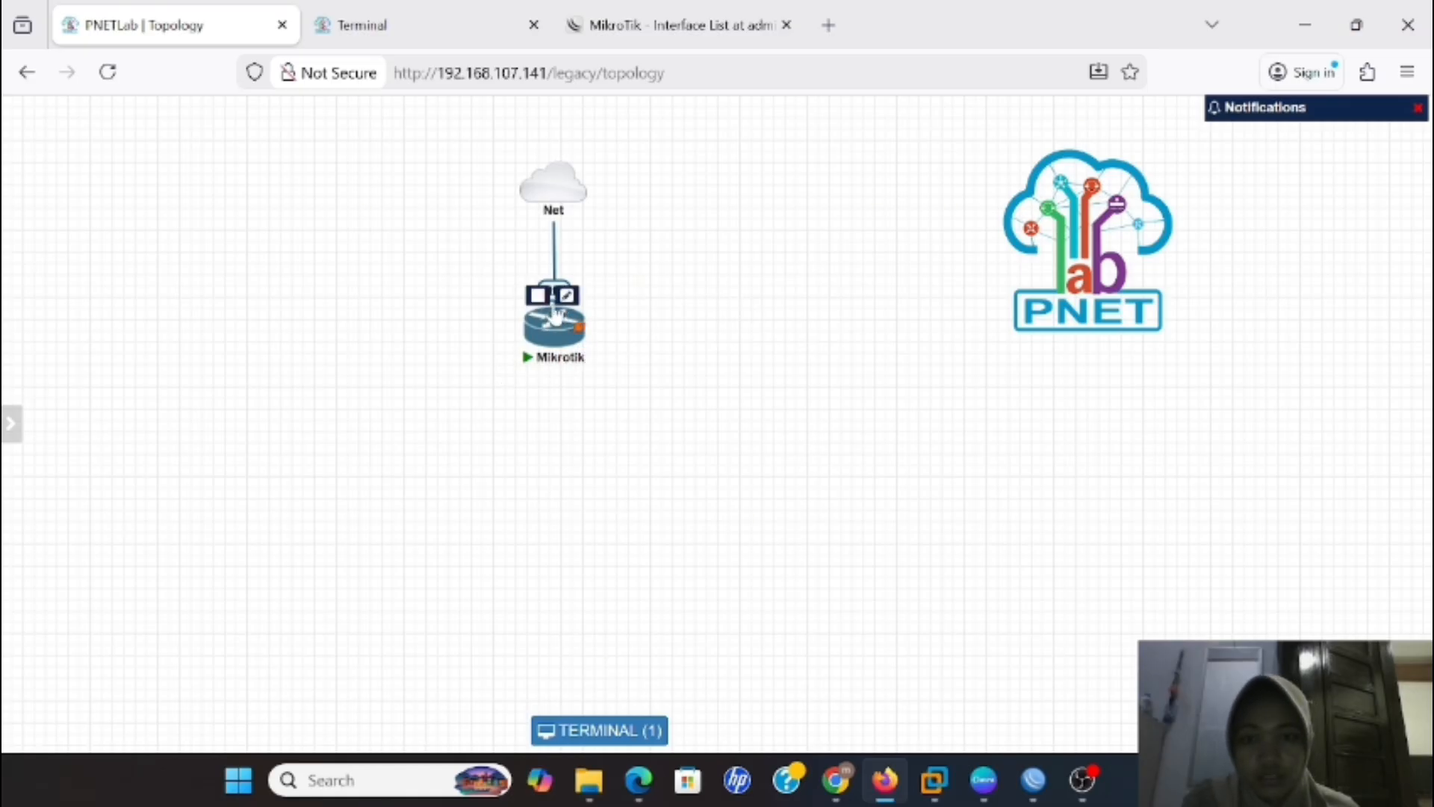
{"action": "mouse_move", "coordinate": [589, 194]}
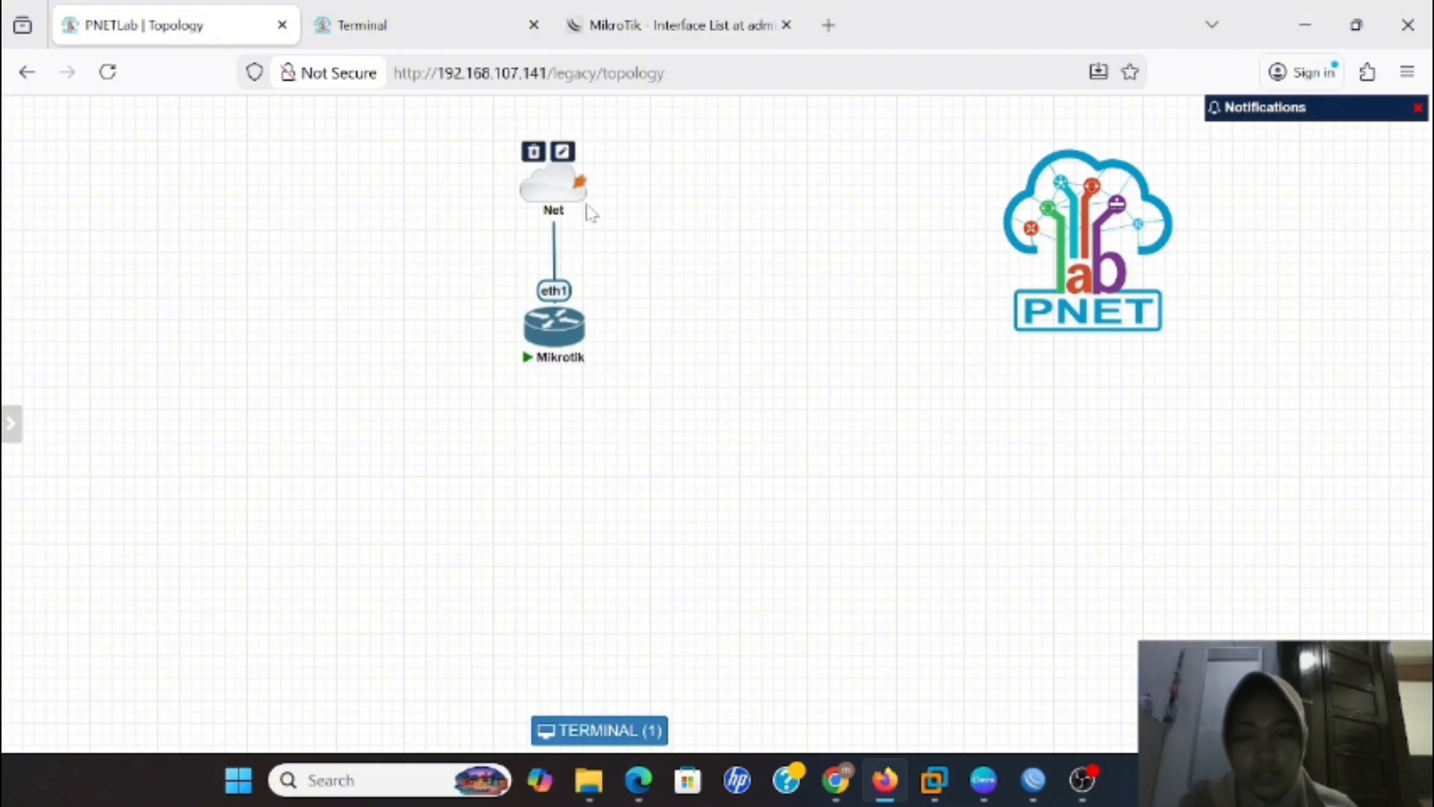
Begin adding a new node to the topology using the MikroTik RouterOS template and review its settings
{"action": "right_click", "coordinate": [724, 246]}
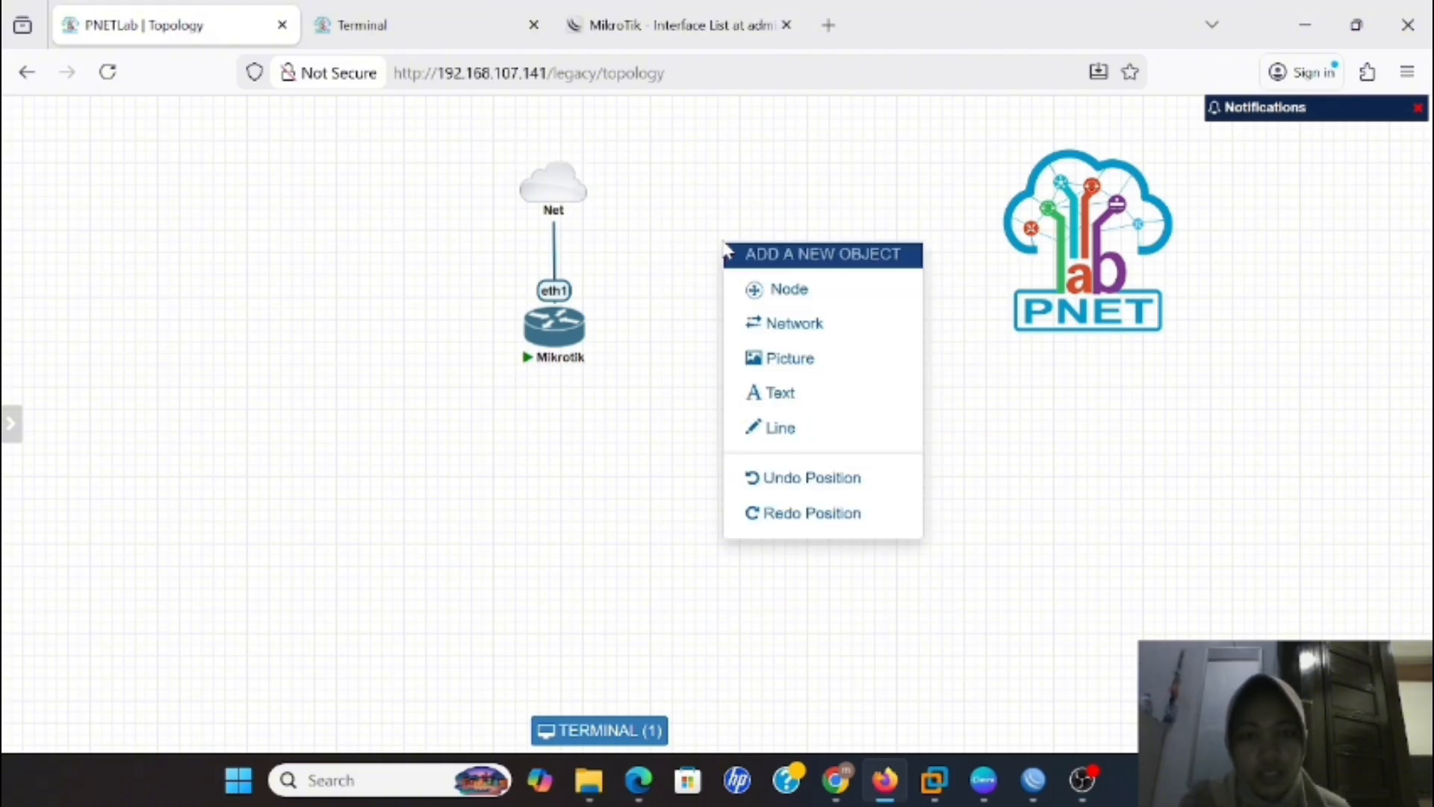
{"action": "left_click", "coordinate": [783, 292]}
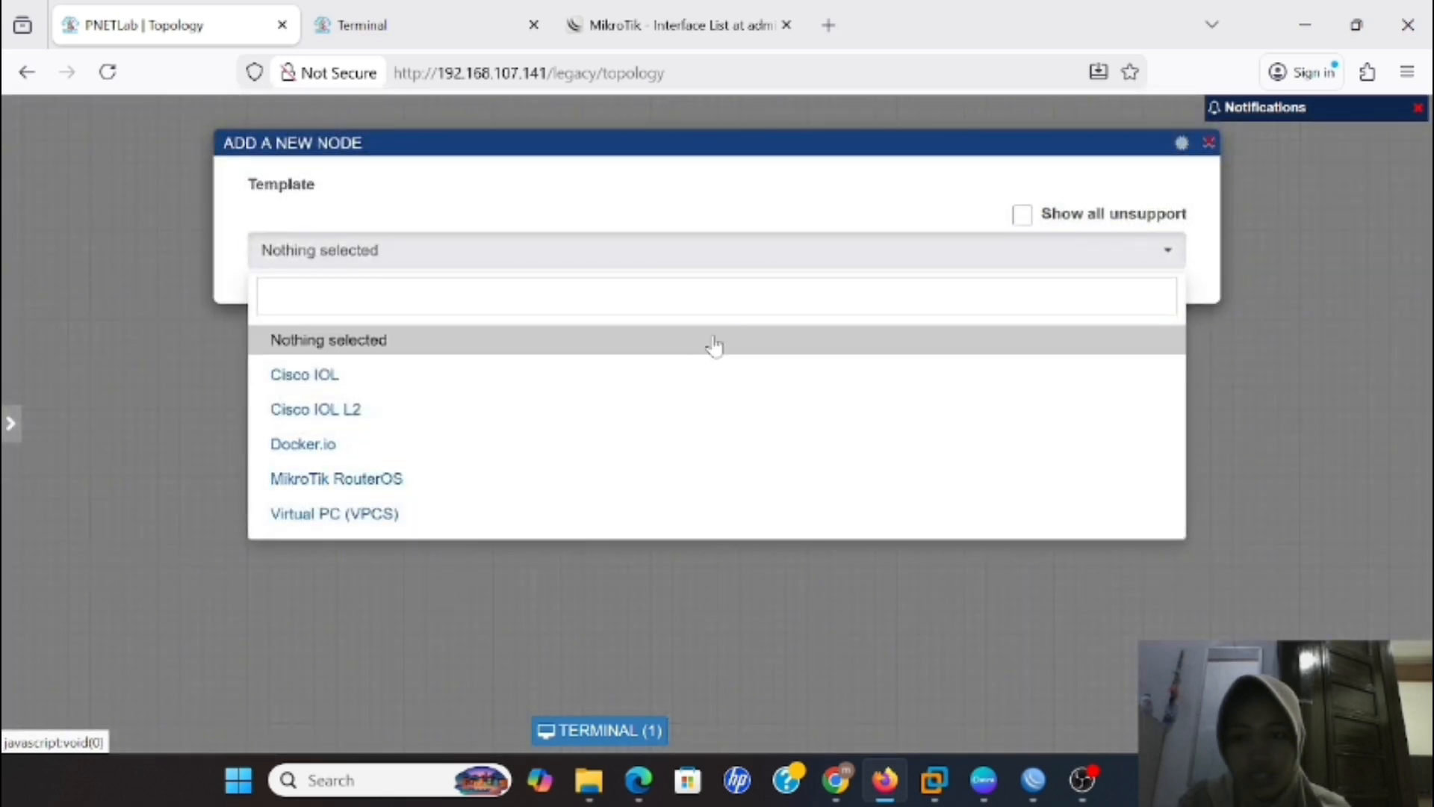
{"action": "left_click", "coordinate": [511, 478]}
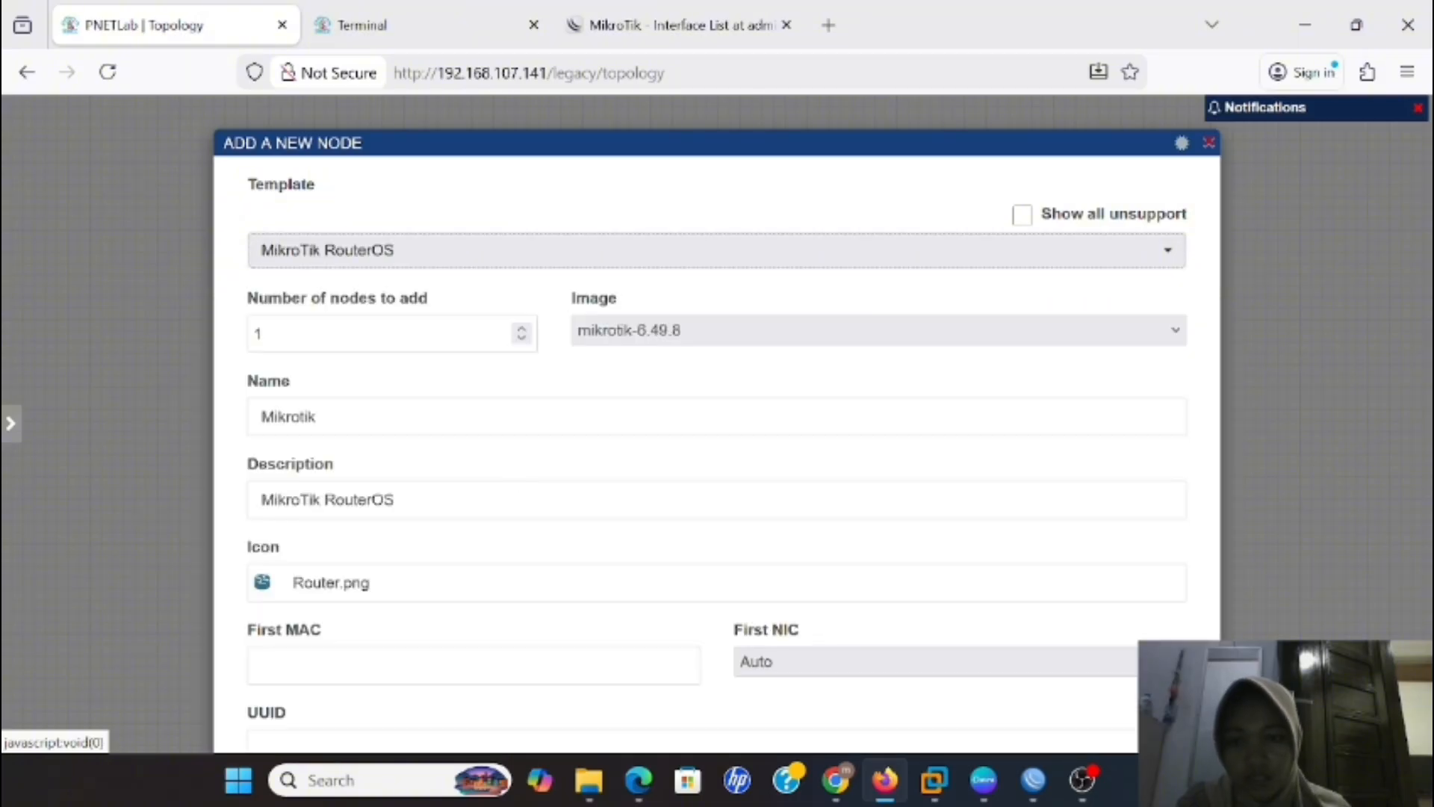
{"action": "scroll", "coordinate": [519, 486], "scroll_direction": "down", "scroll_amount": 3}
{"action": "scroll", "coordinate": [521, 498], "scroll_direction": "down", "scroll_amount": 10}
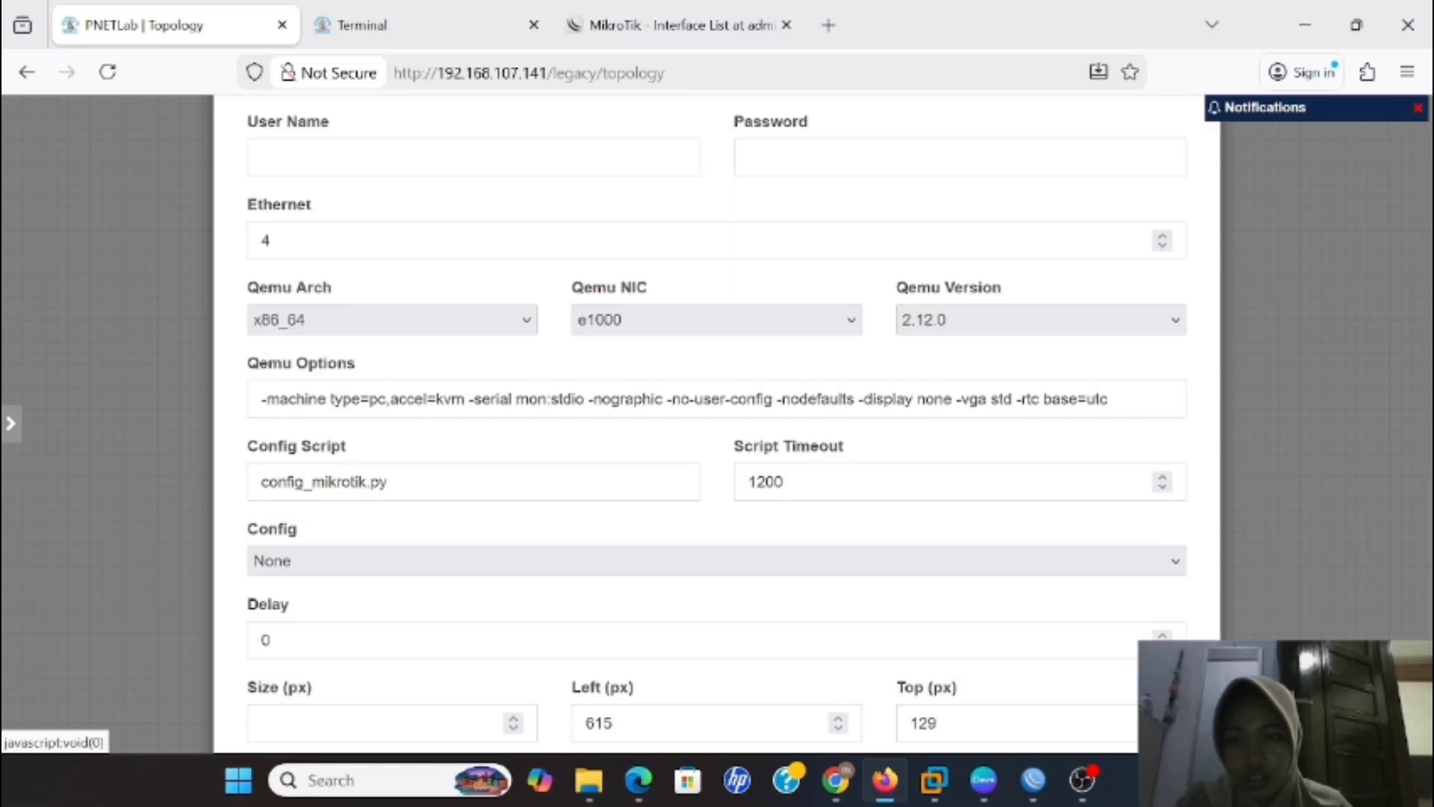
Clear the Qemu Options of the new MikroTik RouterOS node
{"action": "left_click", "coordinate": [261, 399]}
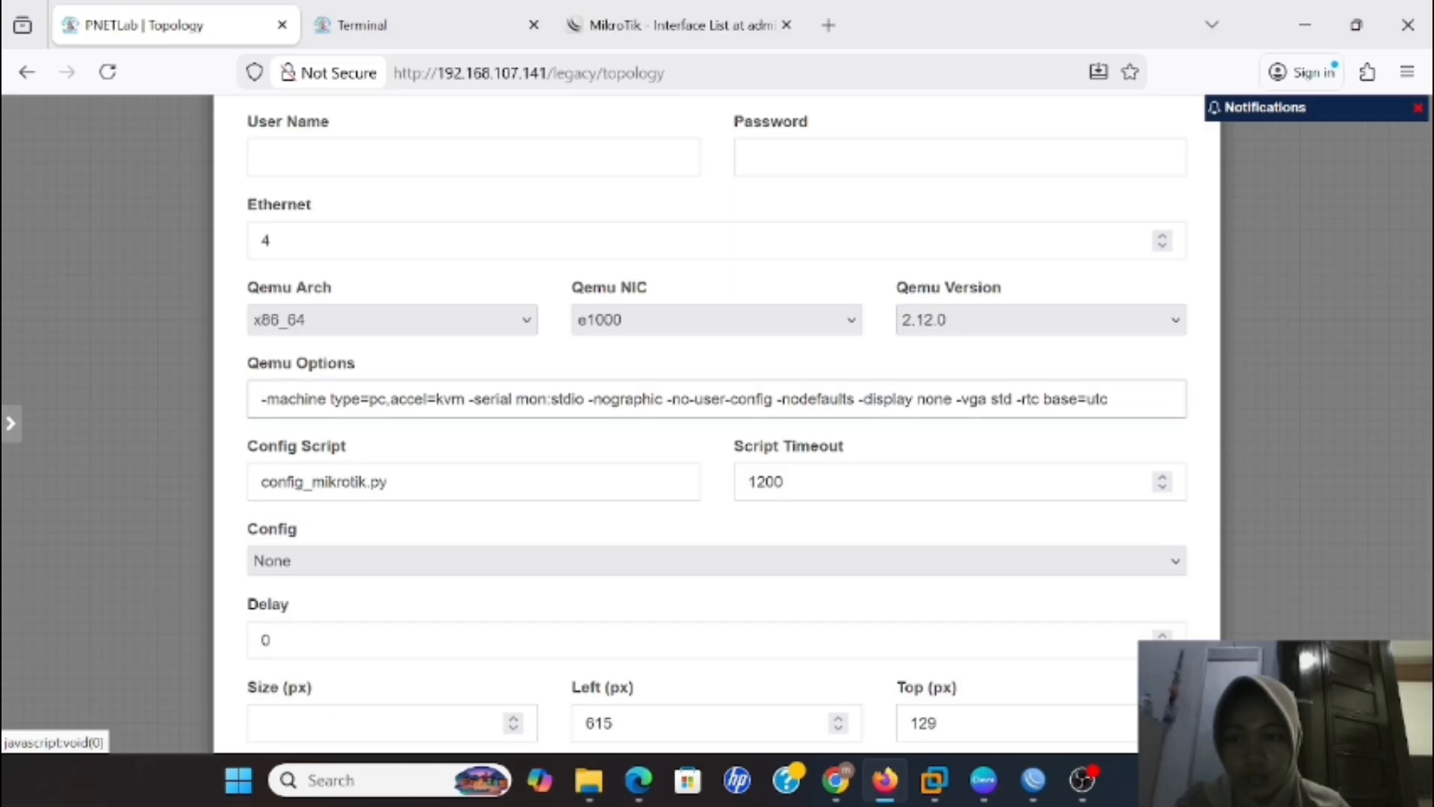
{"action": "mouse_move", "coordinate": [262, 399]}
{"action": "left_mouse_down"}
{"action": "mouse_move", "coordinate": [908, 399]}
{"action": "mouse_move", "coordinate": [267, 399]}
{"action": "left_mouse_up"}
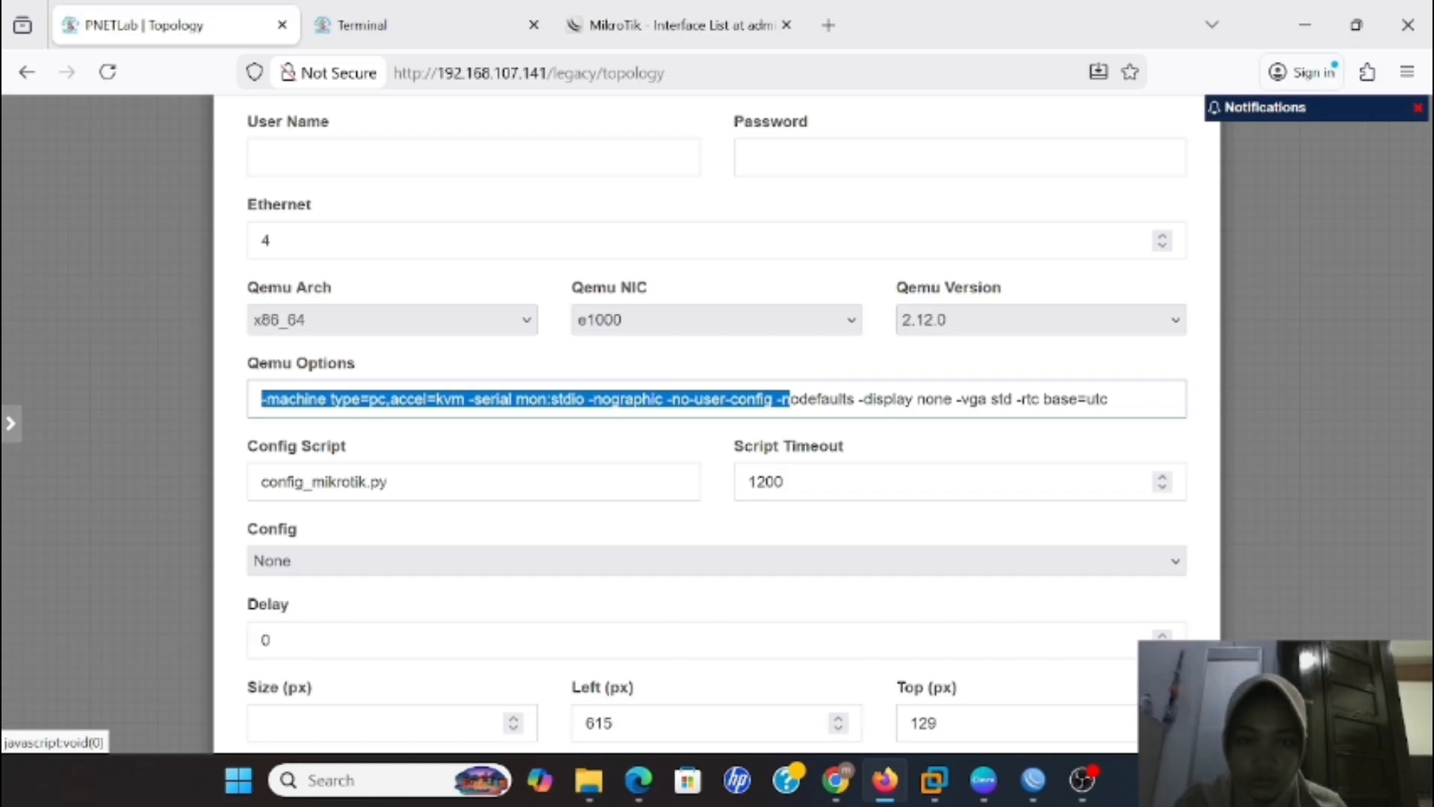
{"action": "left_click_drag", "start_coordinate": [780, 398], "coordinate": [902, 399]}
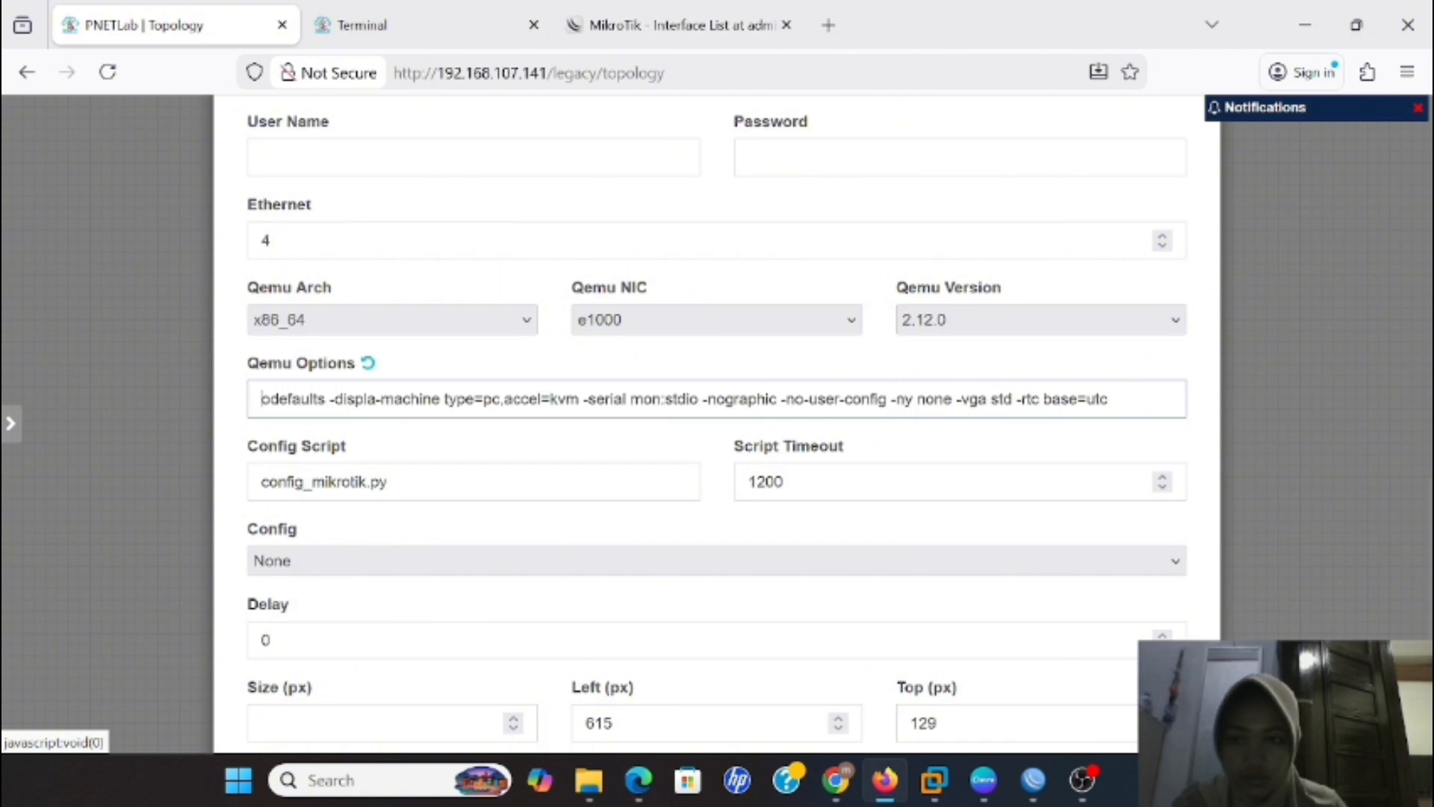
{"action": "left_click_drag", "start_coordinate": [261, 399], "coordinate": [1108, 399]}
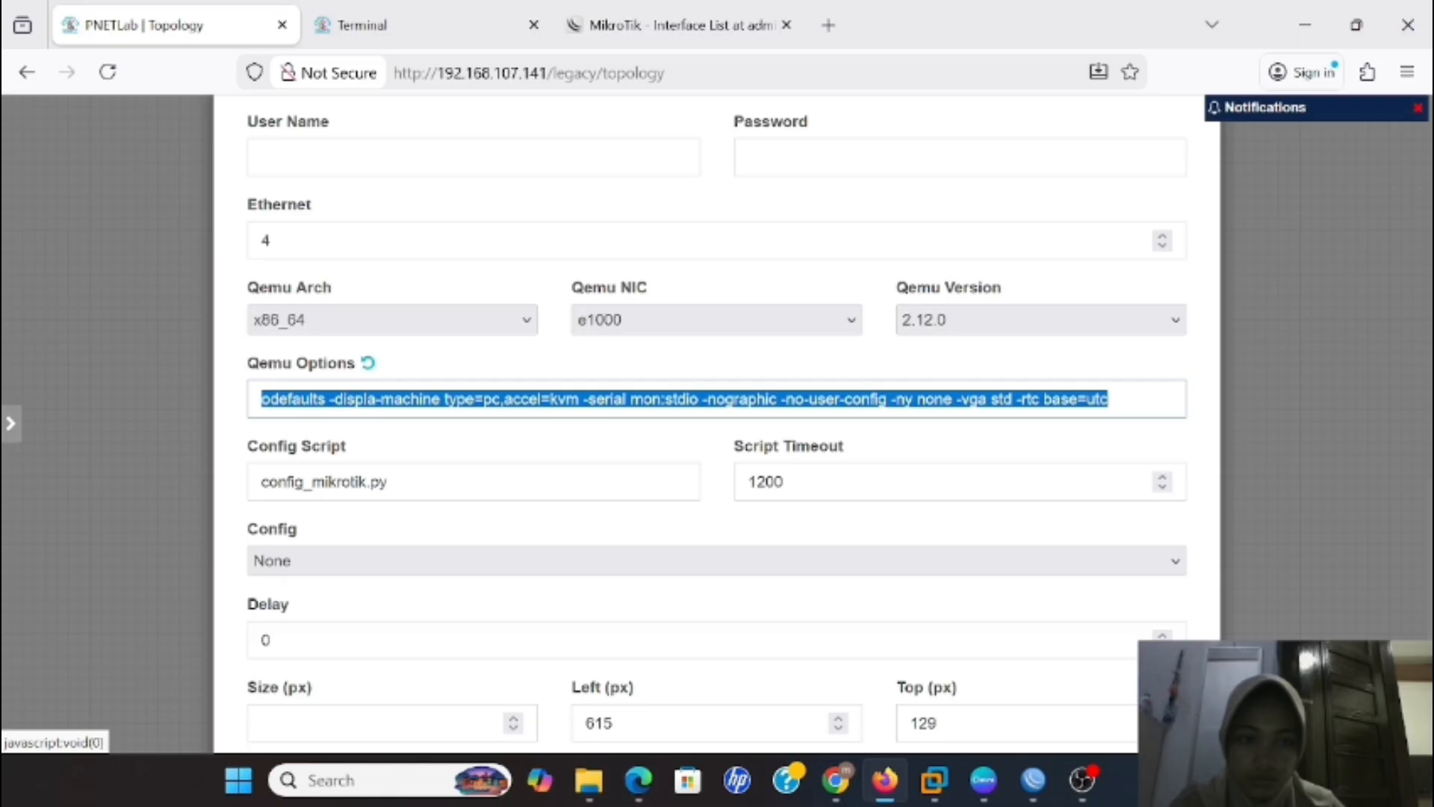
{"action": "key", "text": "BackSpace"}
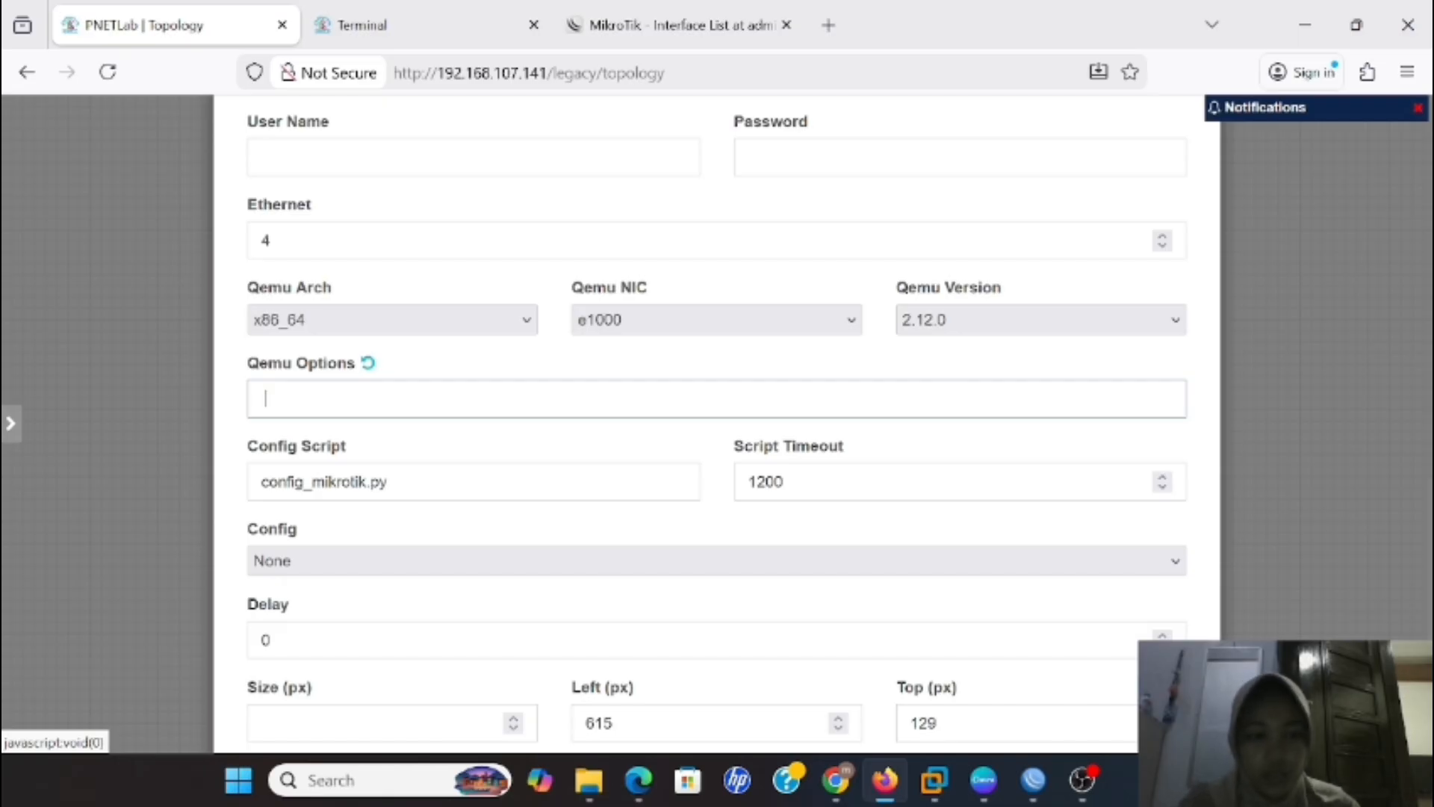
Save the new Mikrotik node and move it slightly below the level of the existing router
{"action": "scroll", "coordinate": [717, 419], "scroll_direction": "down", "scroll_amount": 2}
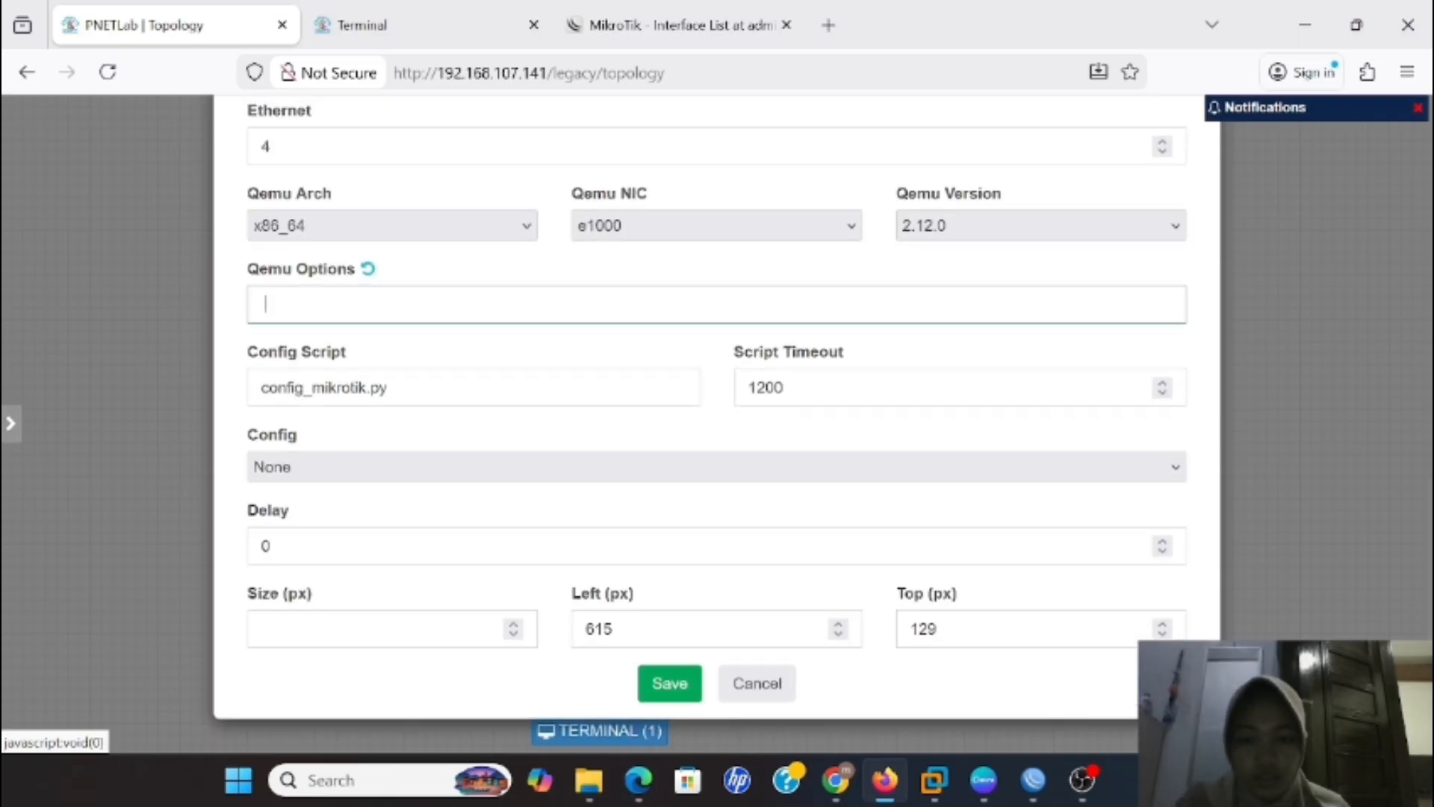
{"action": "left_click", "coordinate": [669, 683]}
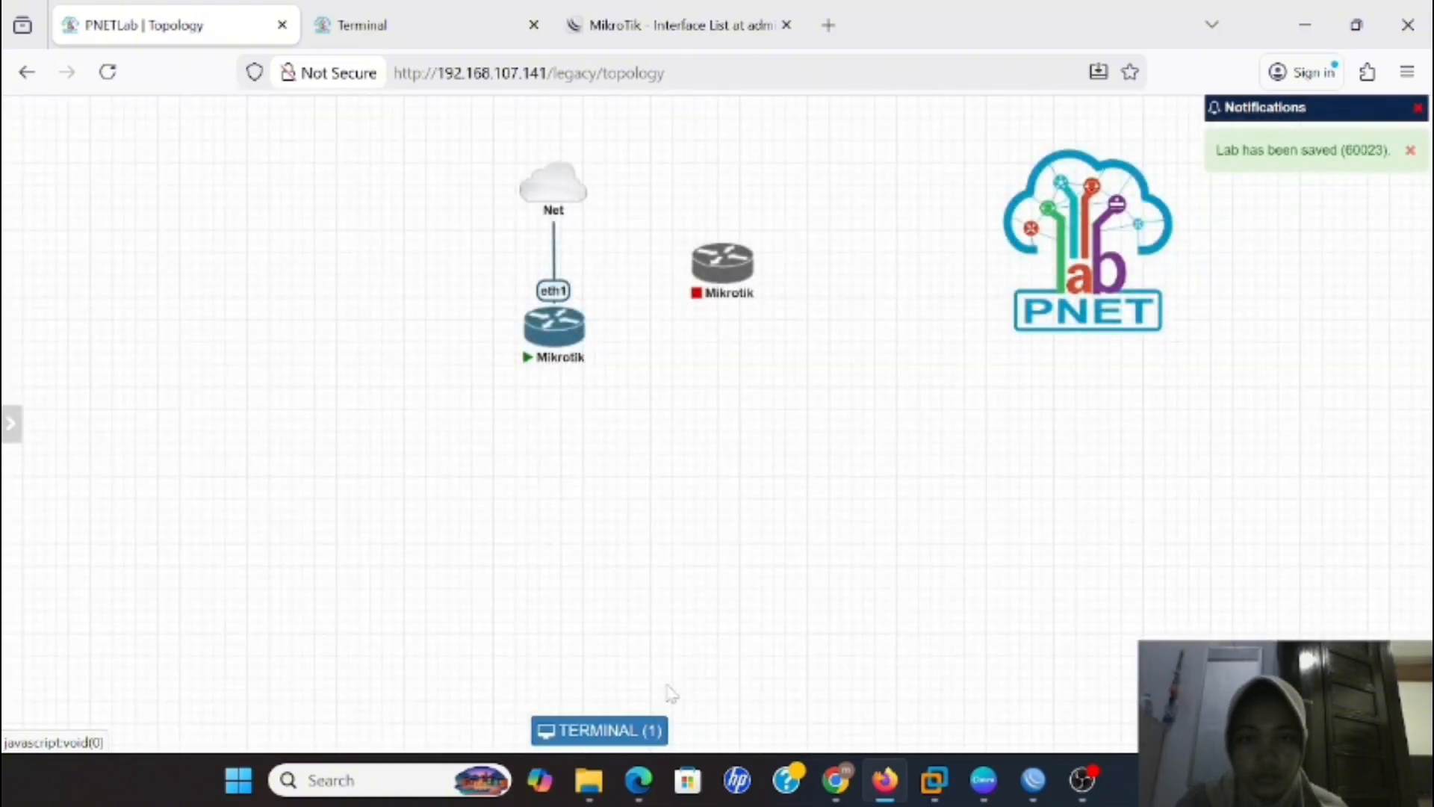
{"action": "mouse_move", "coordinate": [713, 272]}
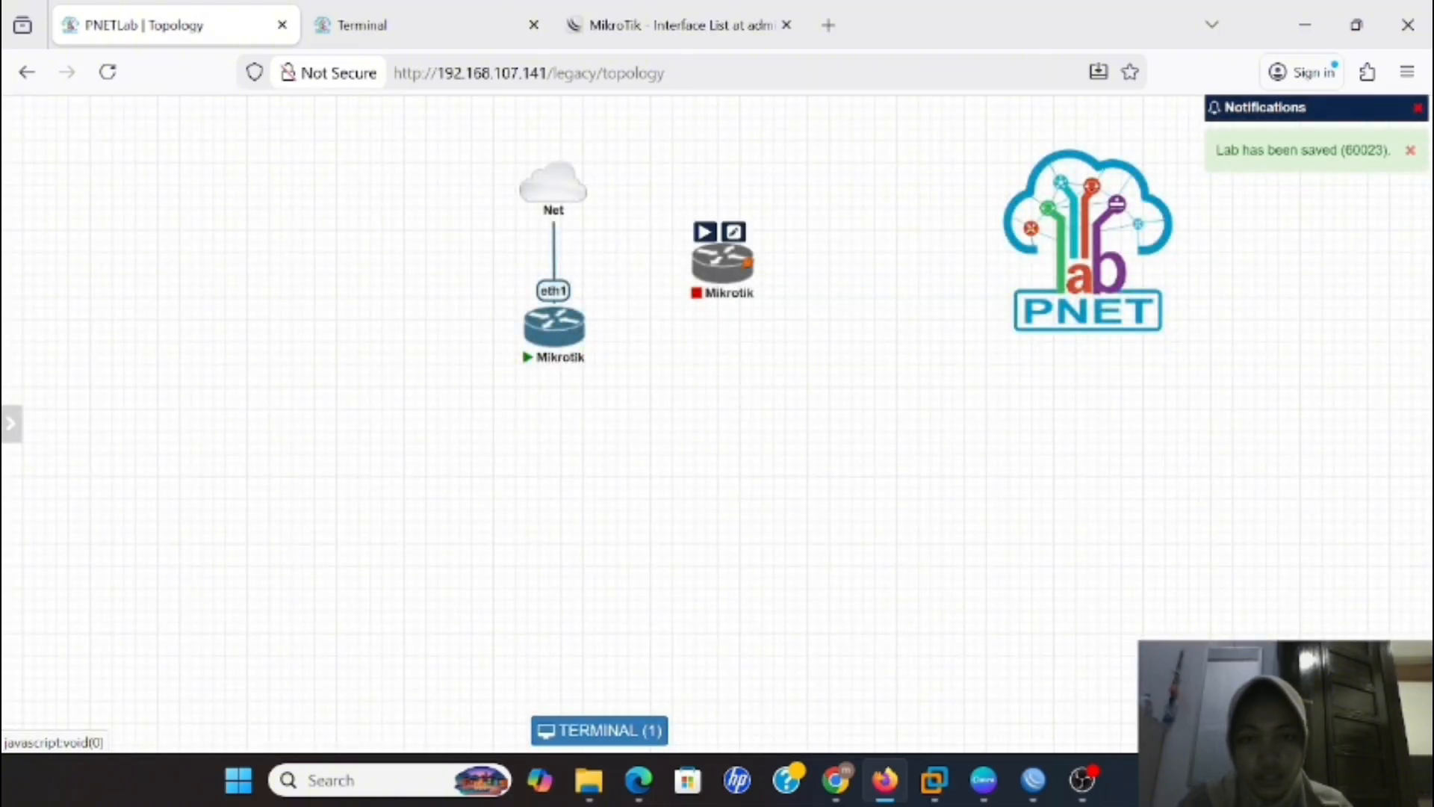
{"action": "left_click_drag", "start_coordinate": [713, 272], "coordinate": [726, 401]}
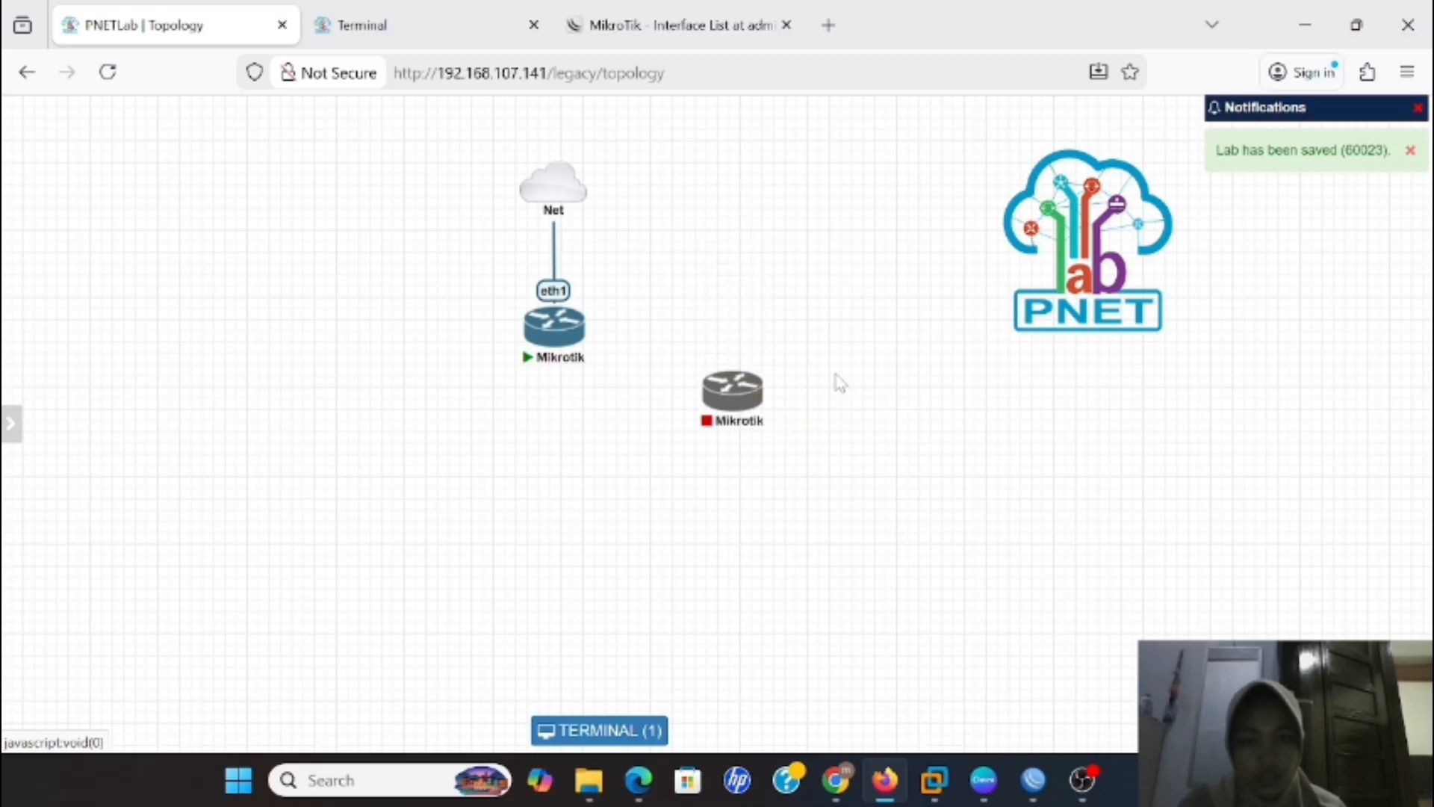
Add a network named Net of type Management(Cloud0) beside the new Mikrotik node
{"action": "right_click", "coordinate": [856, 389]}
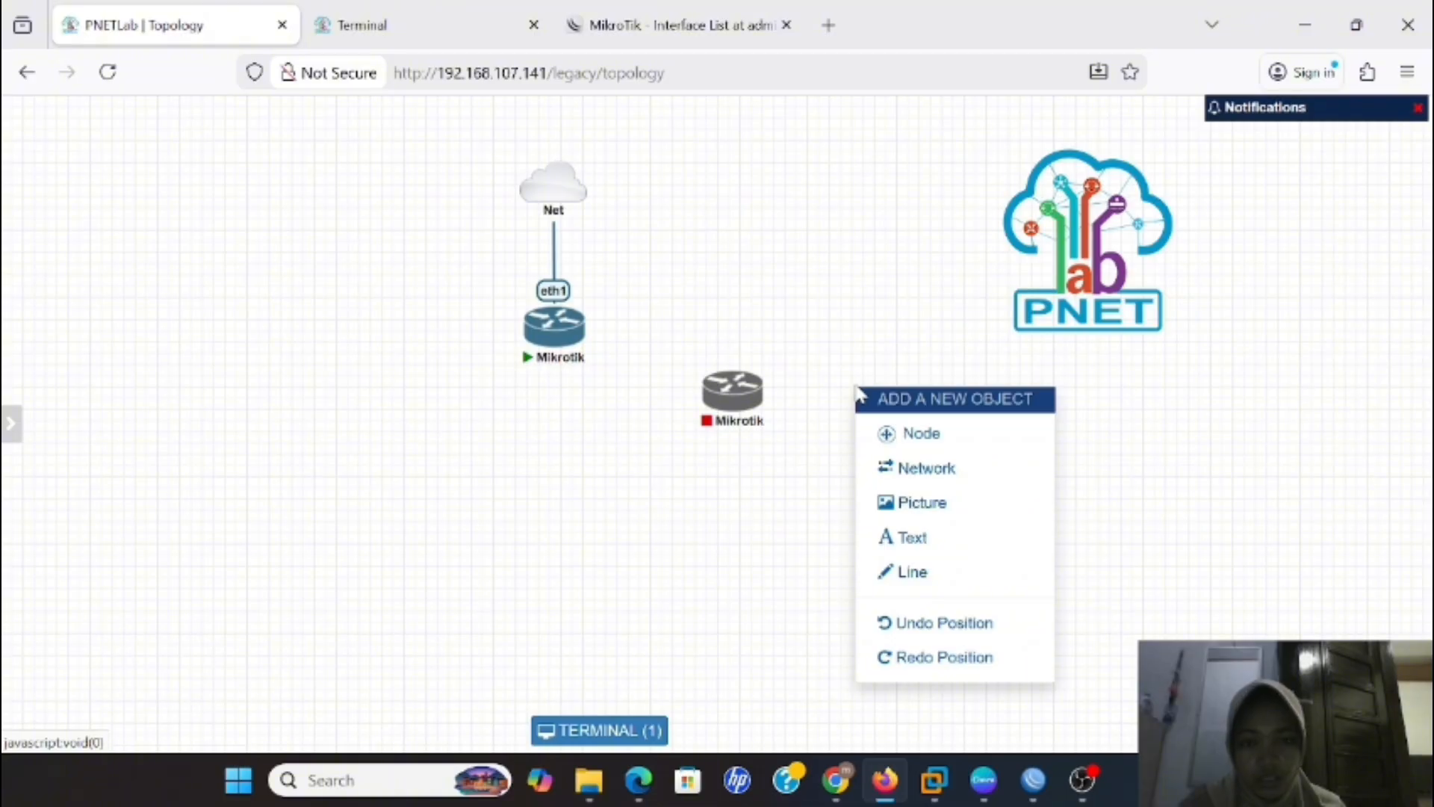
{"action": "left_click", "coordinate": [915, 465]}
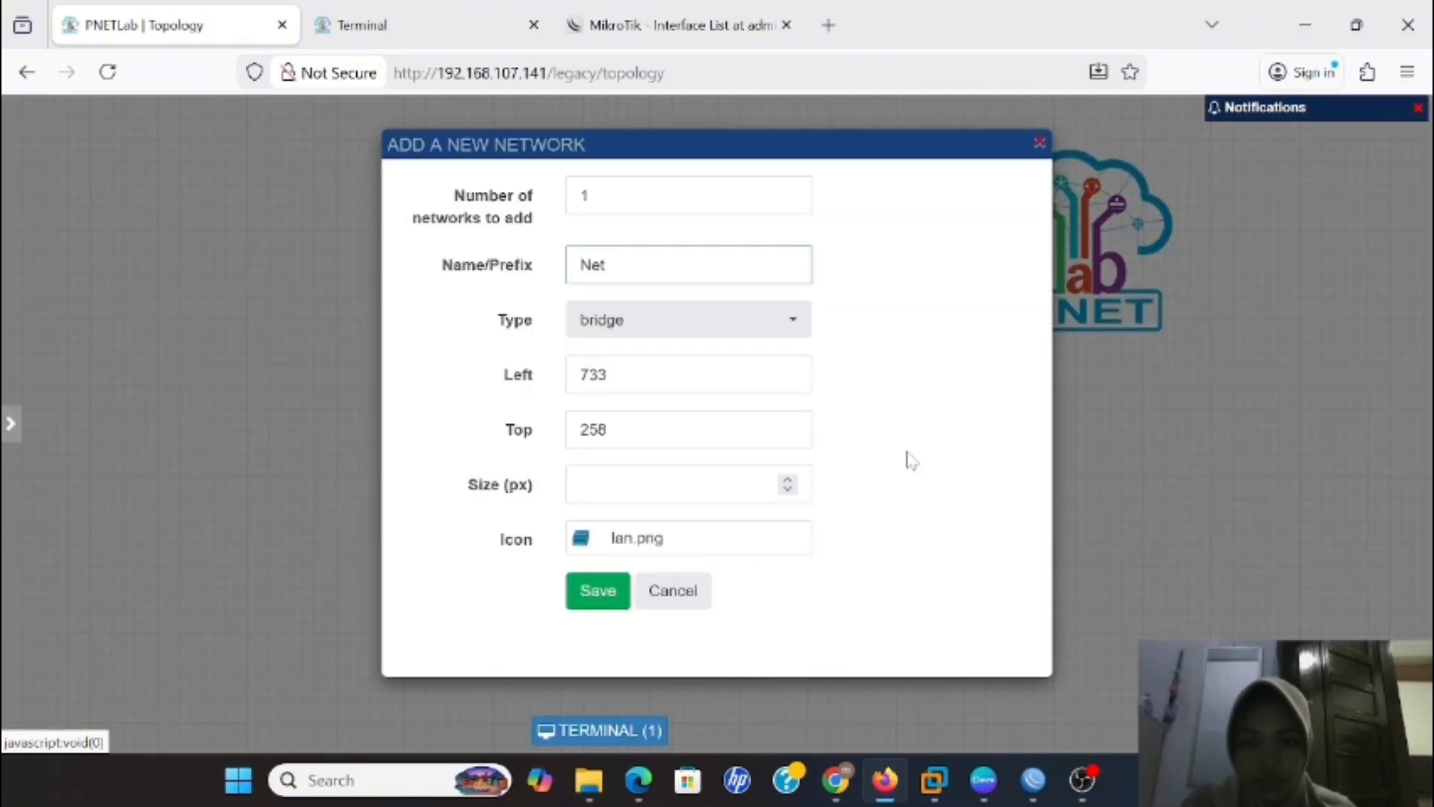
{"action": "left_click", "coordinate": [794, 332]}
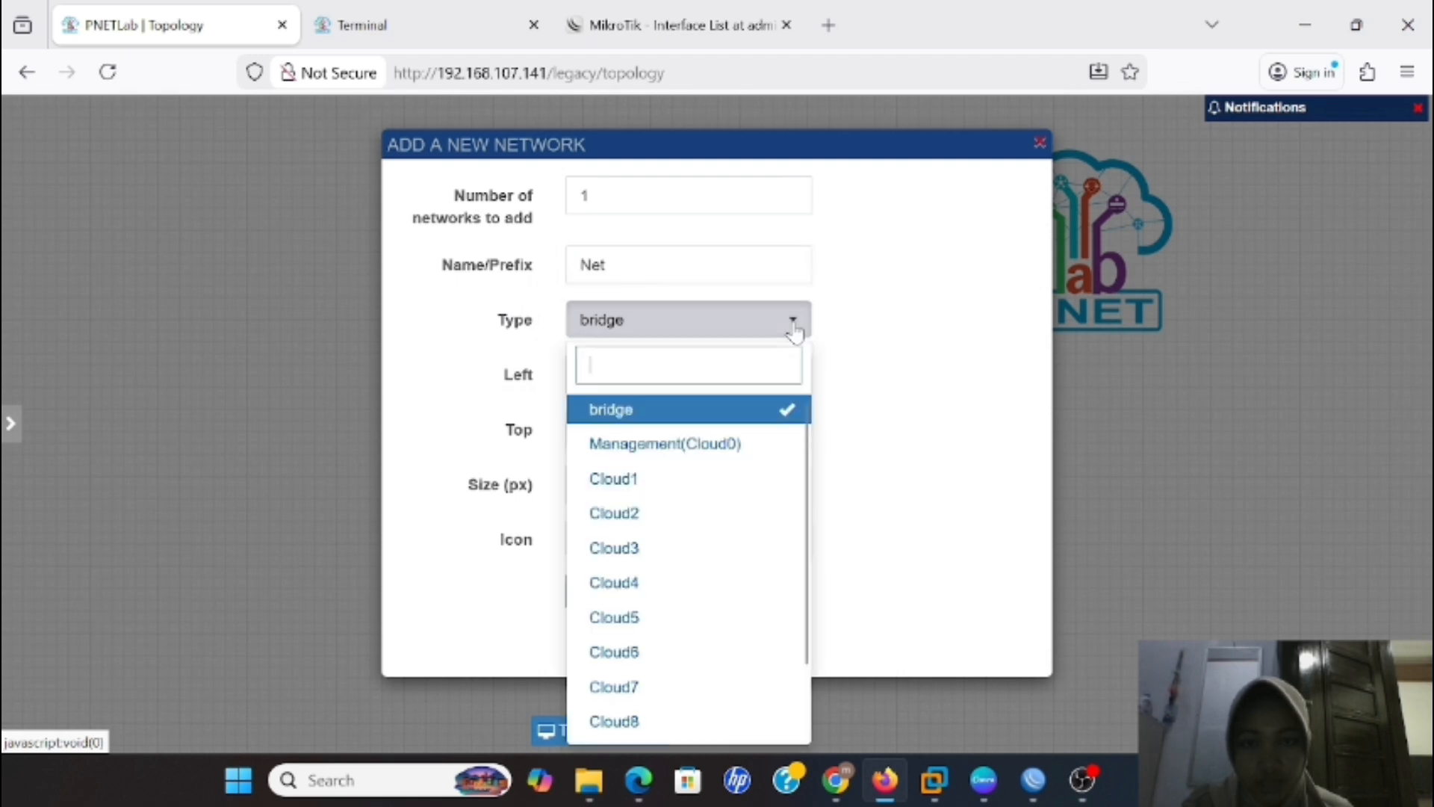
{"action": "left_click", "coordinate": [736, 444]}
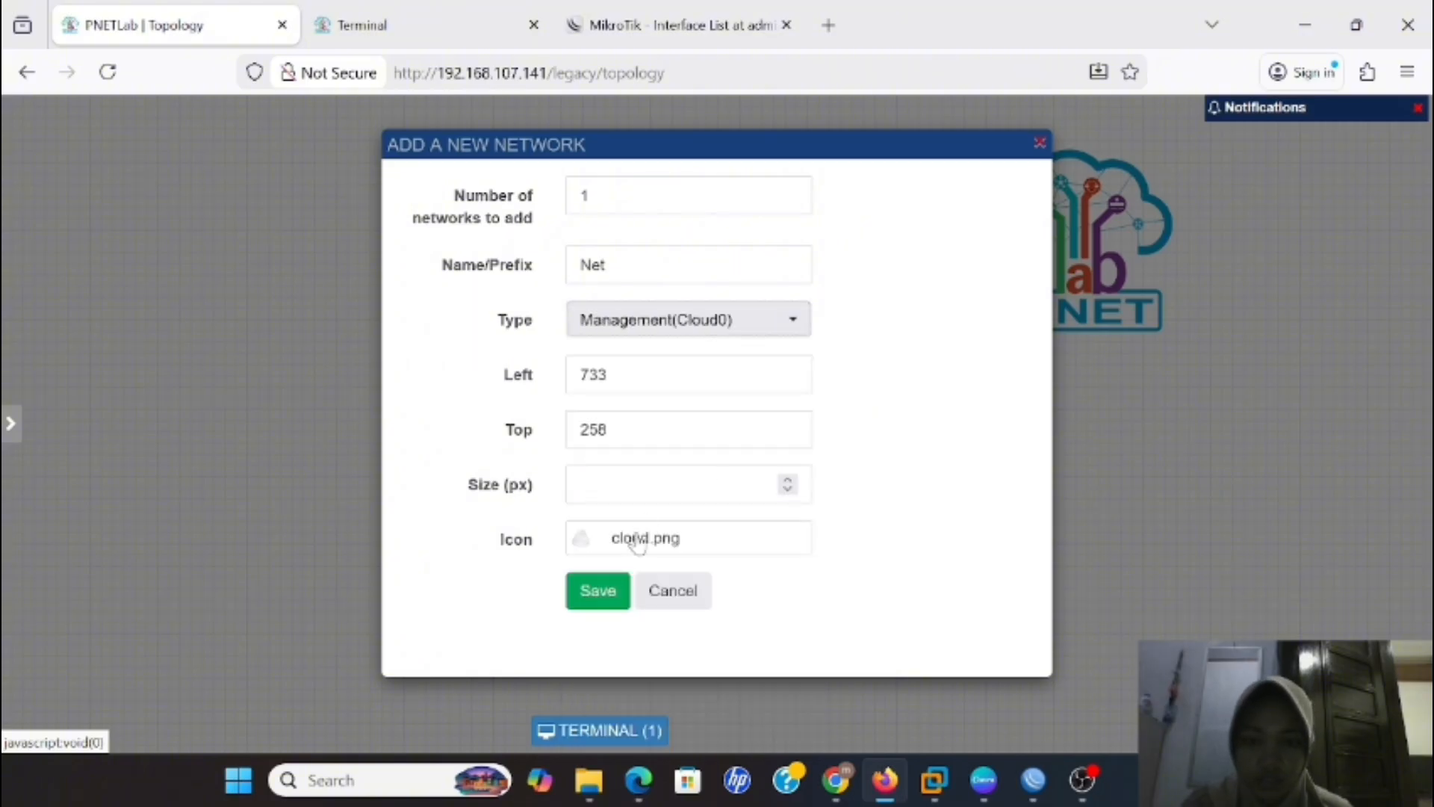
{"action": "left_click", "coordinate": [610, 611]}
Place the new Net cloud above the second Mikrotik node and connect it to the node's eth1 interface
{"action": "mouse_move", "coordinate": [924, 407]}
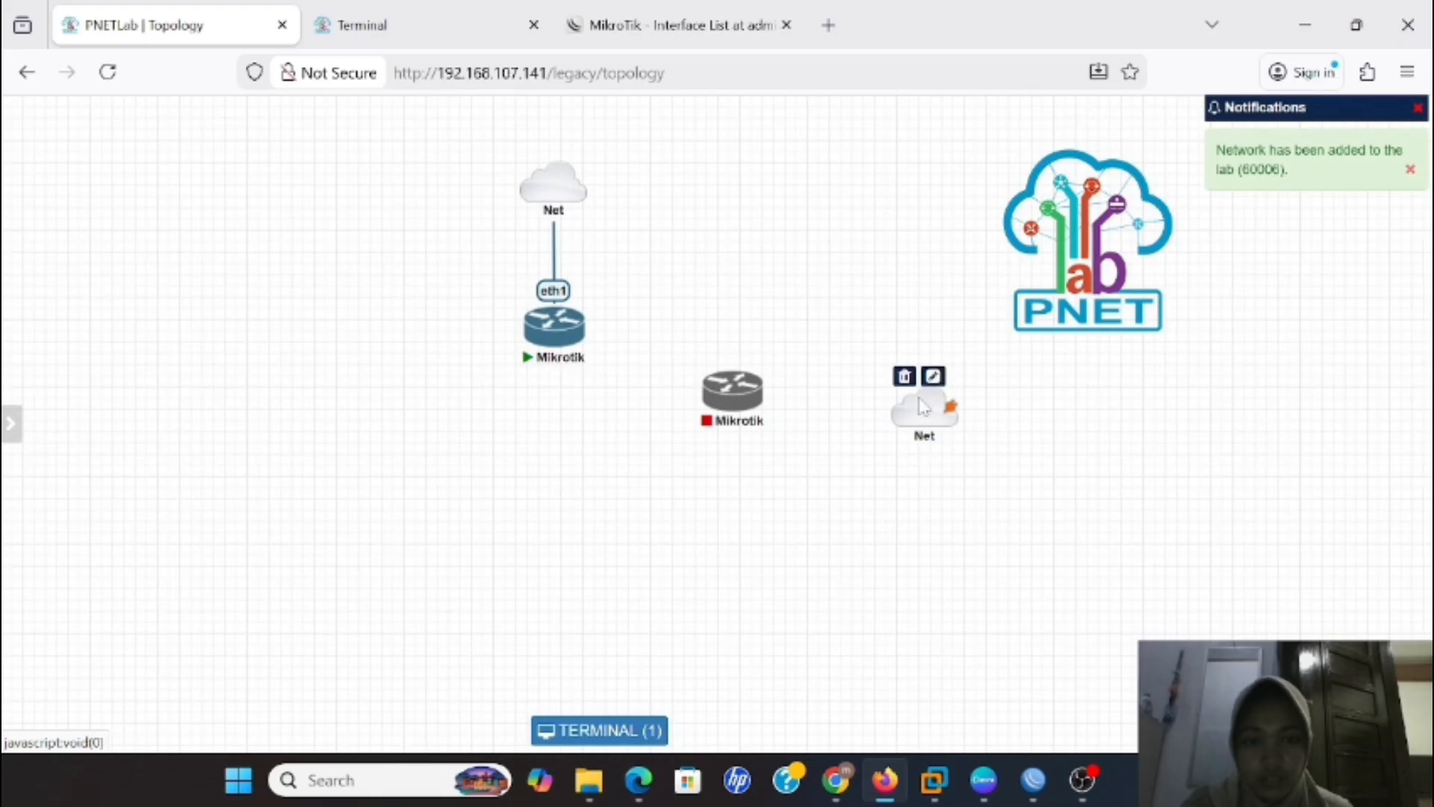
{"action": "left_click_drag", "start_coordinate": [924, 407], "coordinate": [746, 411]}
{"action": "left_click", "coordinate": [751, 582]}
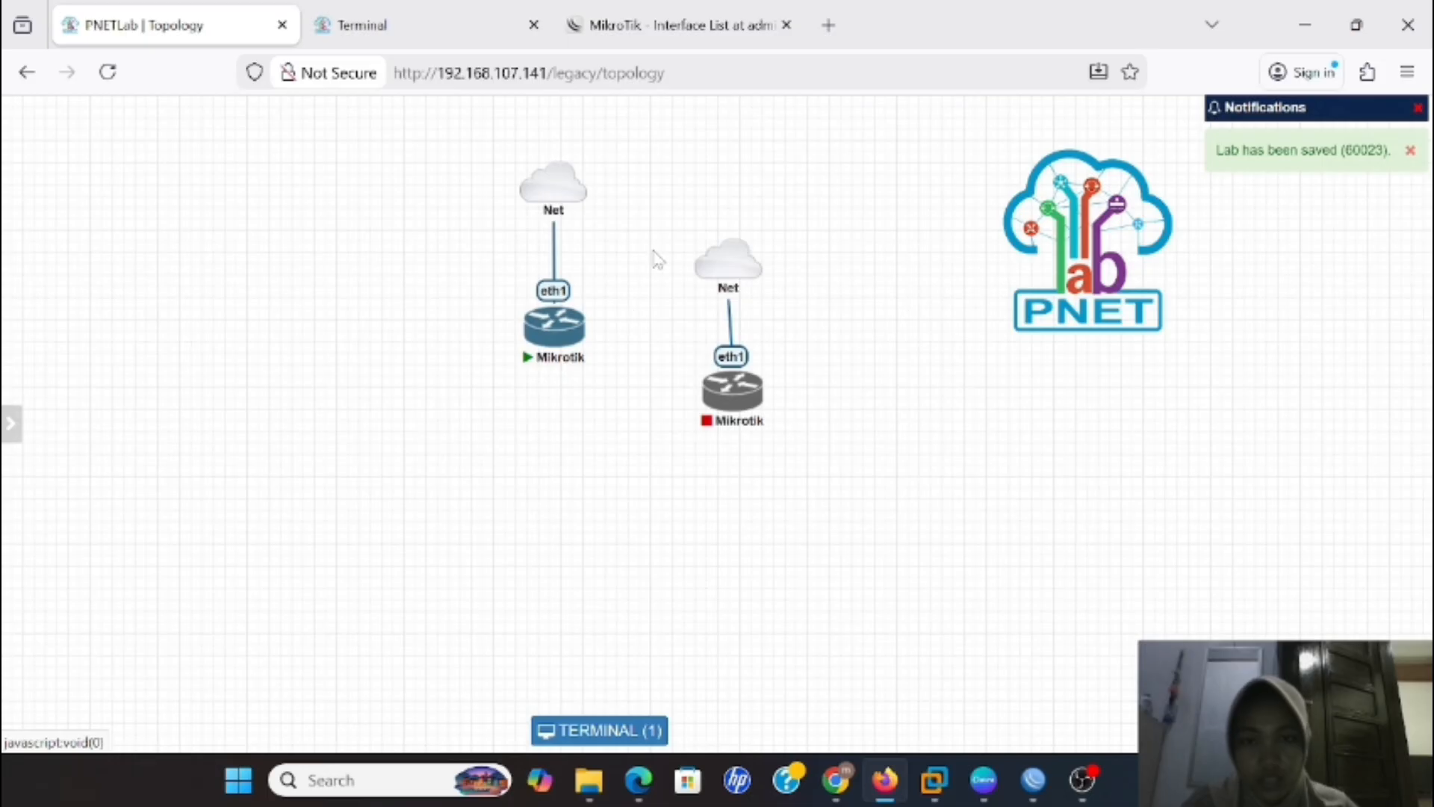
Start the second Mikrotik node and open its console
{"action": "mouse_move", "coordinate": [580, 327]}
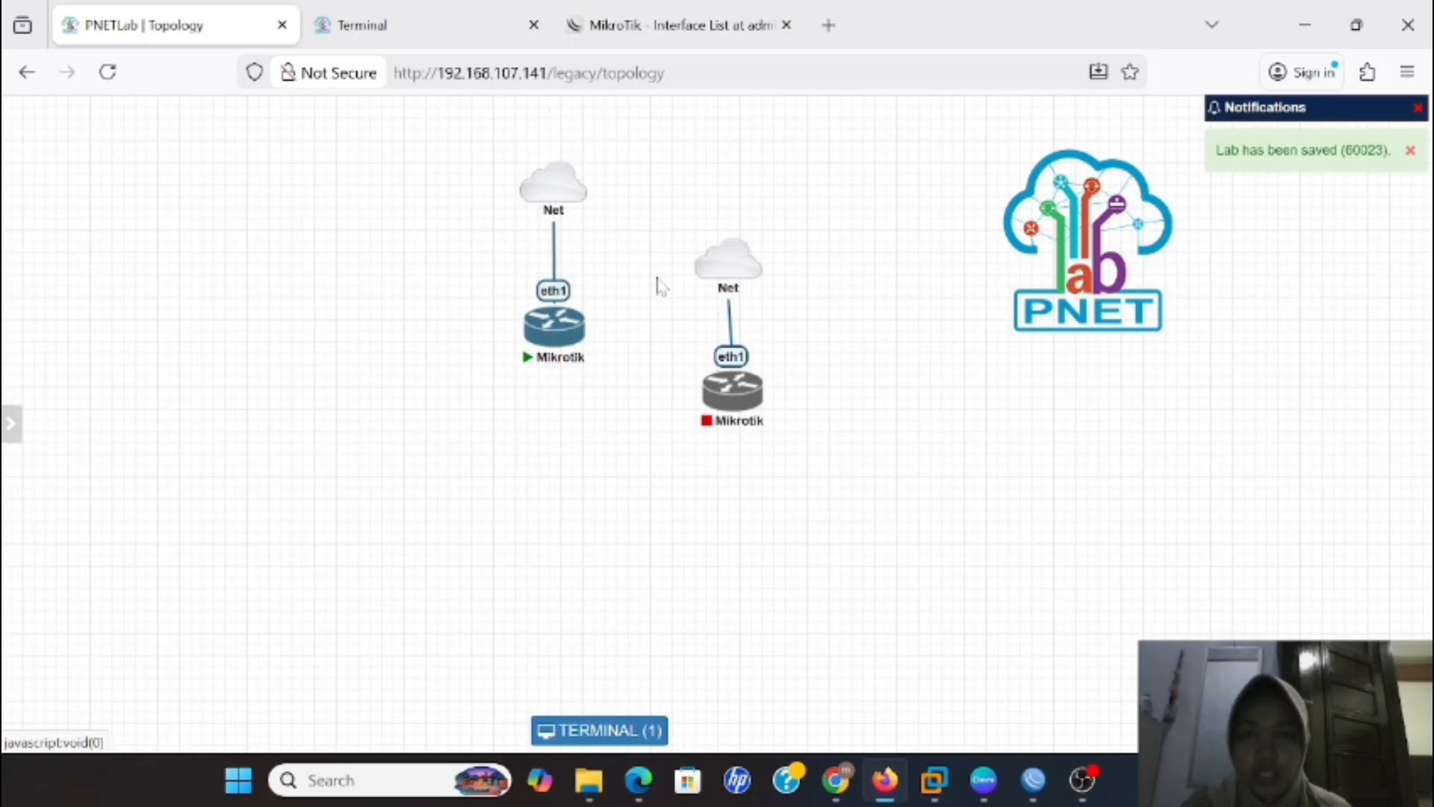
{"action": "mouse_move", "coordinate": [743, 272]}
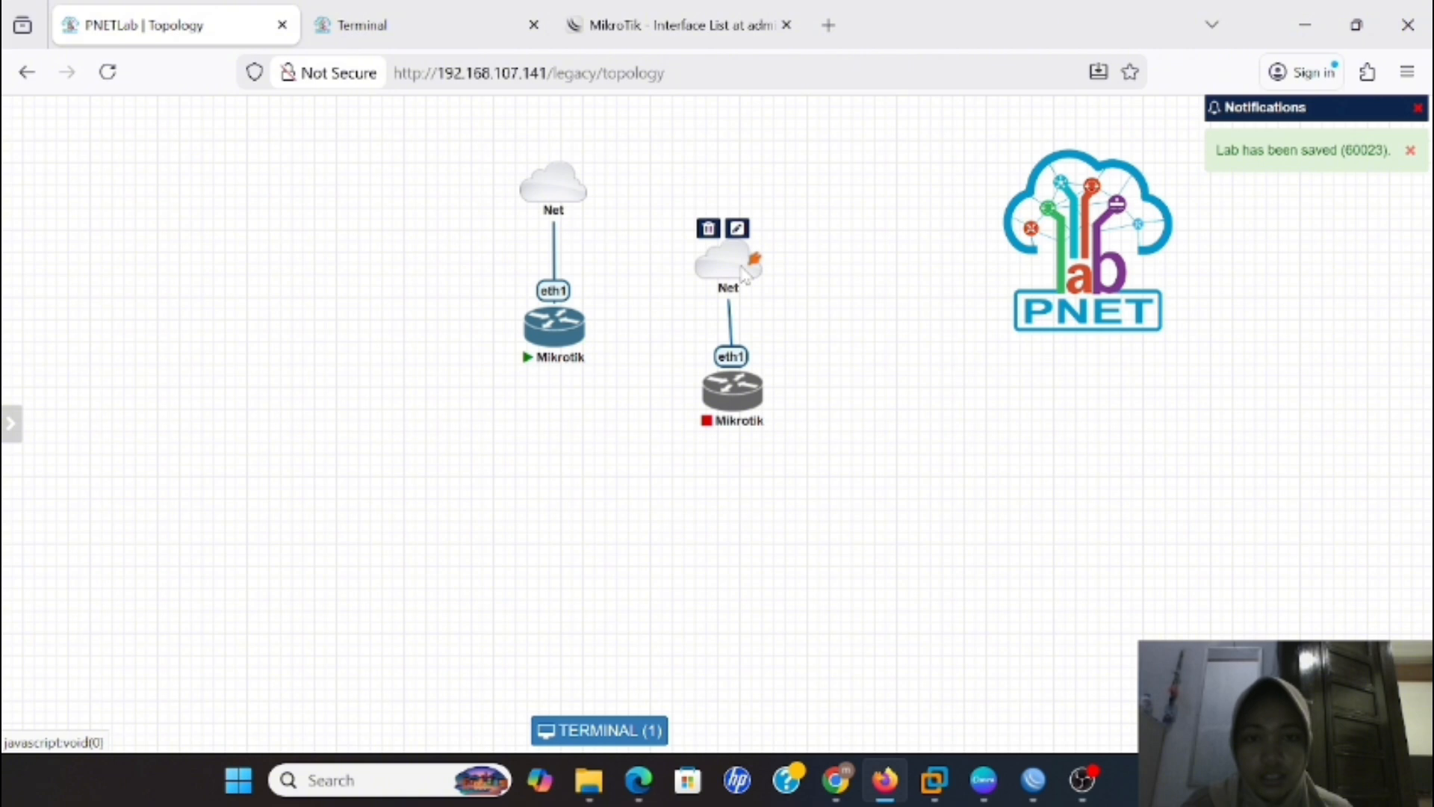
{"action": "mouse_move", "coordinate": [739, 385]}
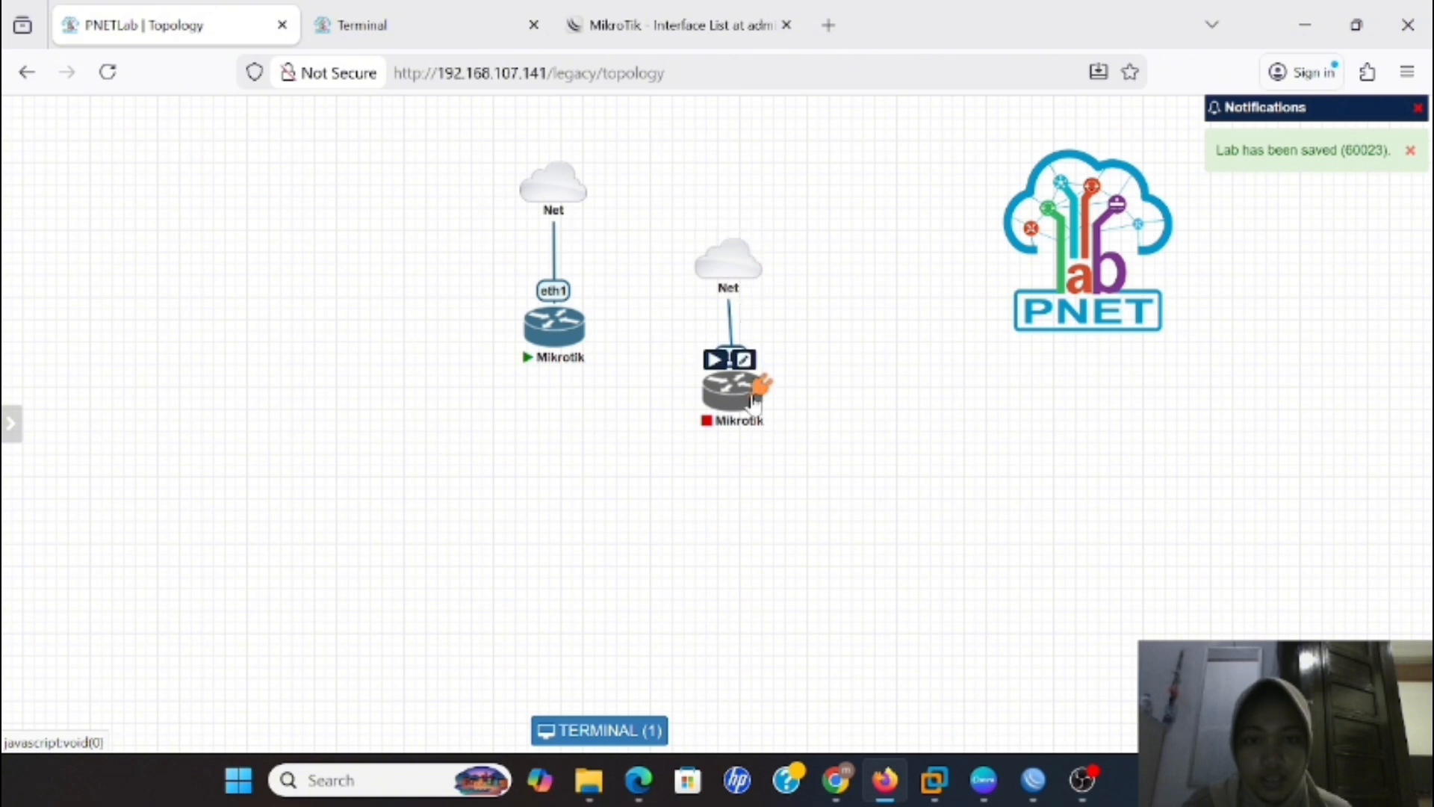
{"action": "left_click", "coordinate": [716, 362]}
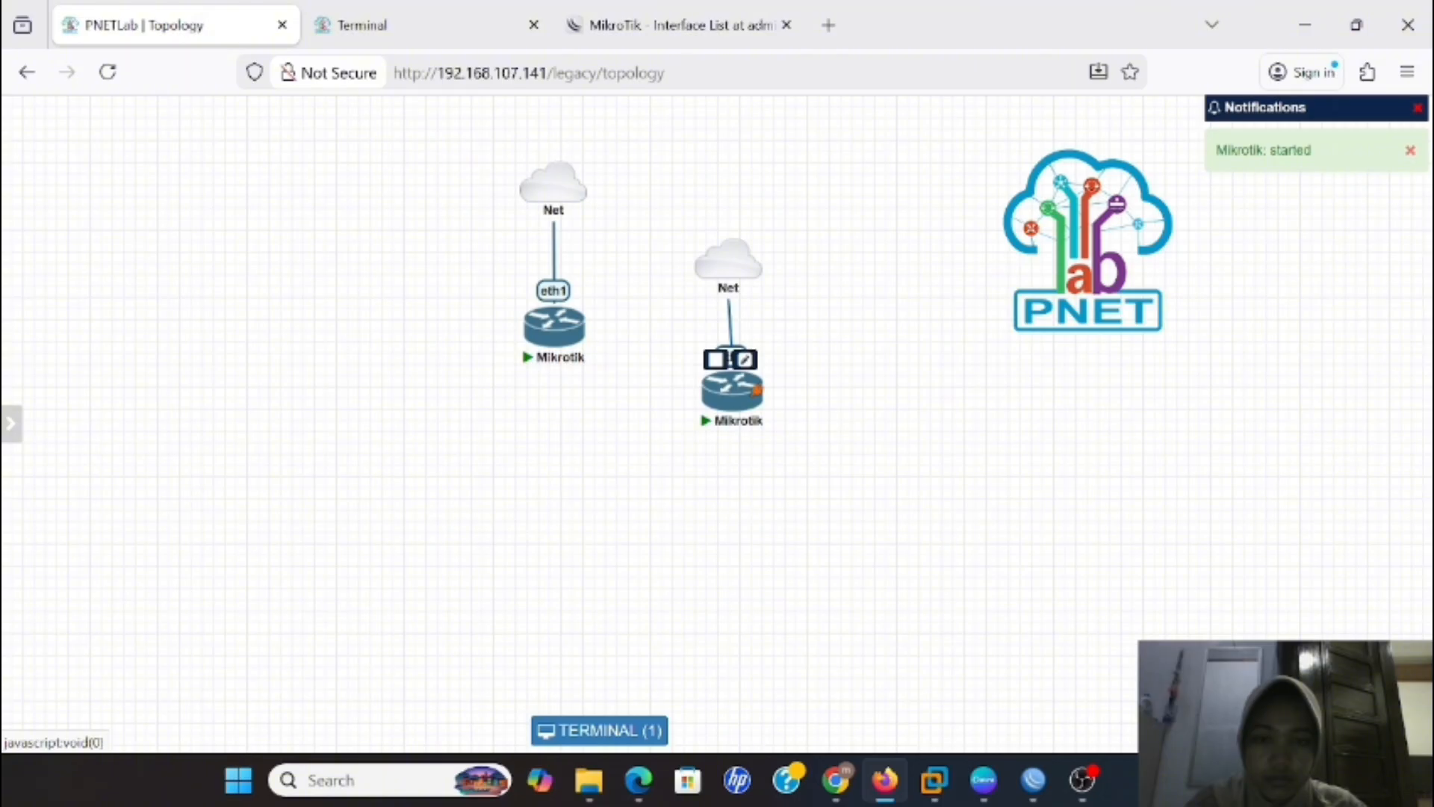
{"action": "left_click", "coordinate": [730, 402]}
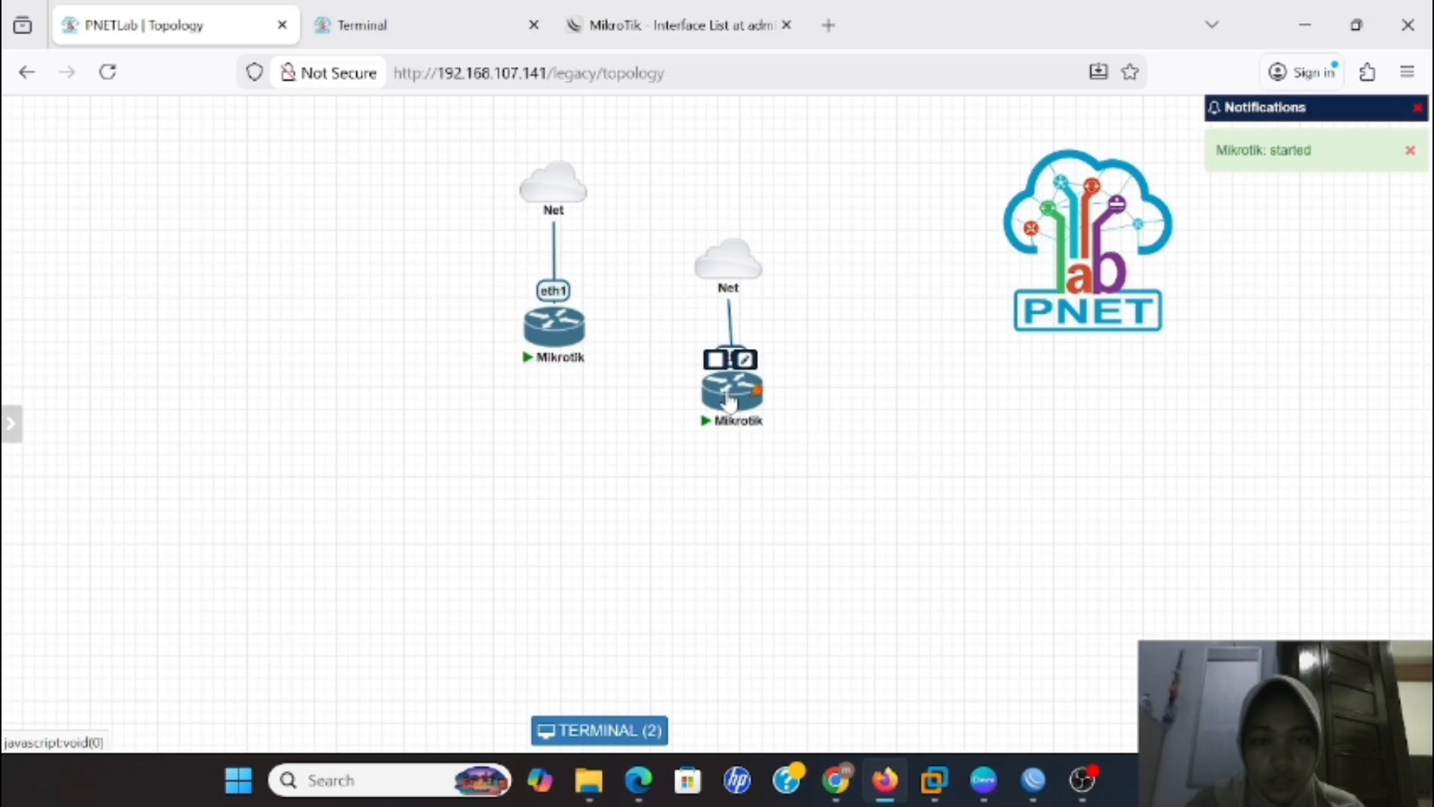
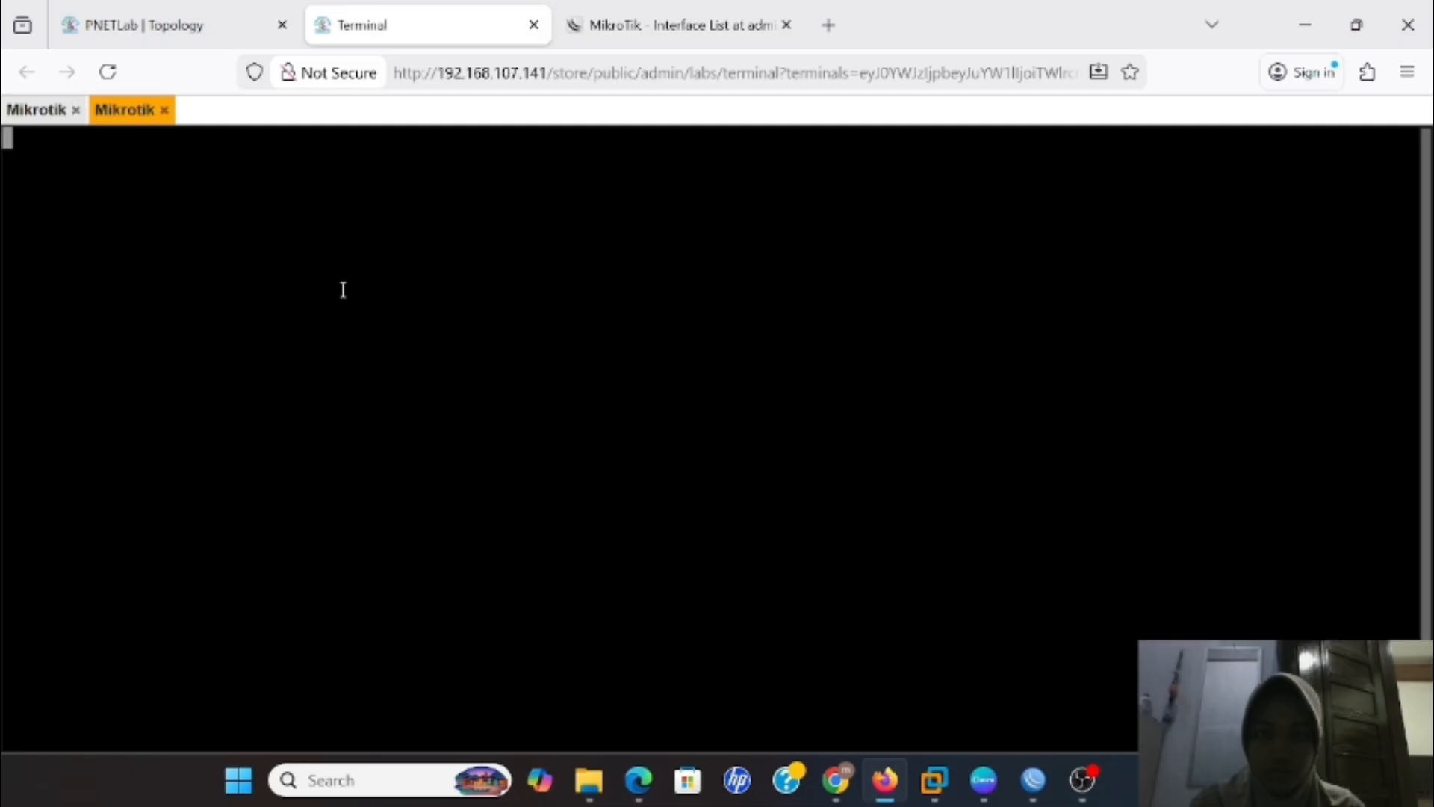
Log in to the second Mikrotik console as admin with an empty password, then display the software license and exit it
{"action": "key", "text": "Return"}
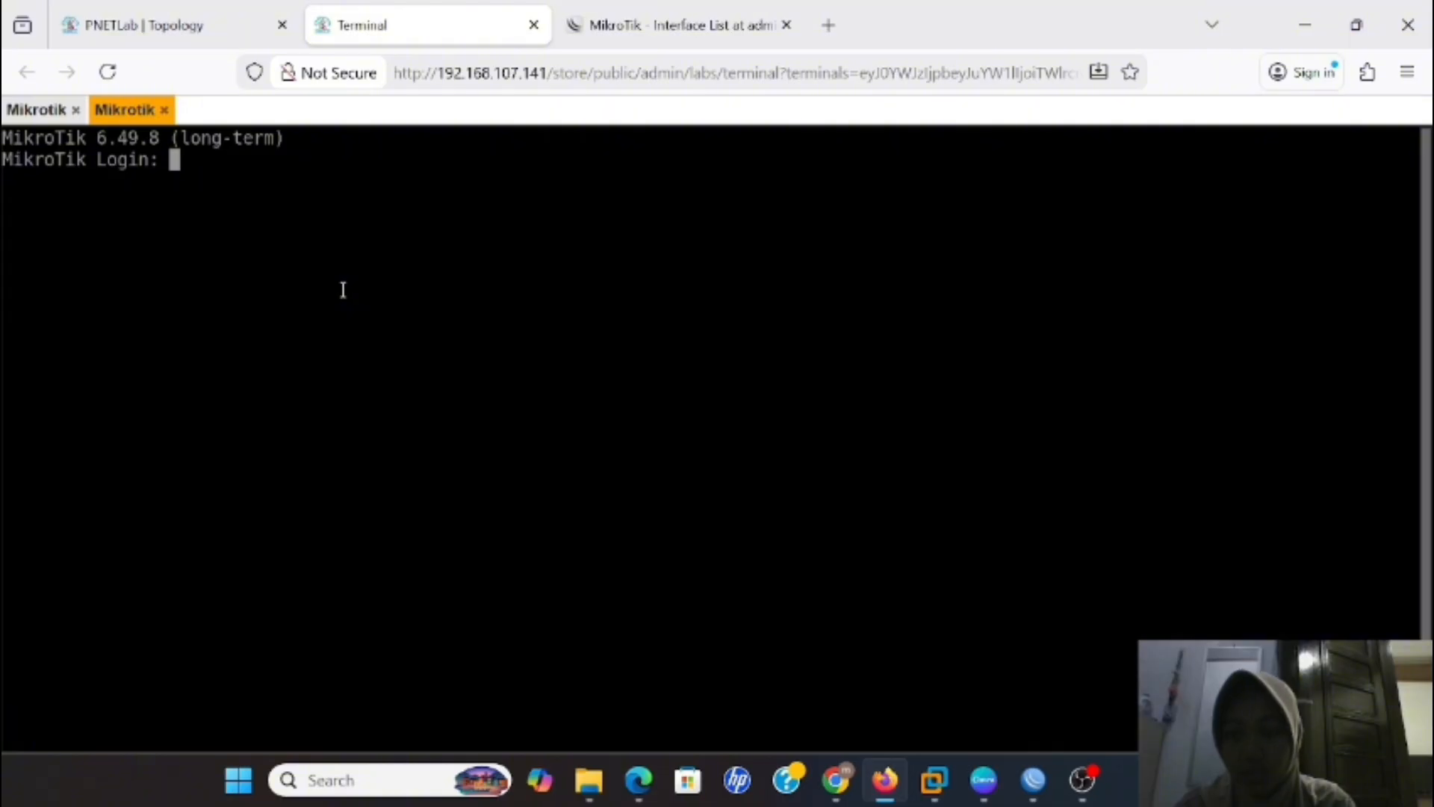
{"action": "type", "text": "ad"}
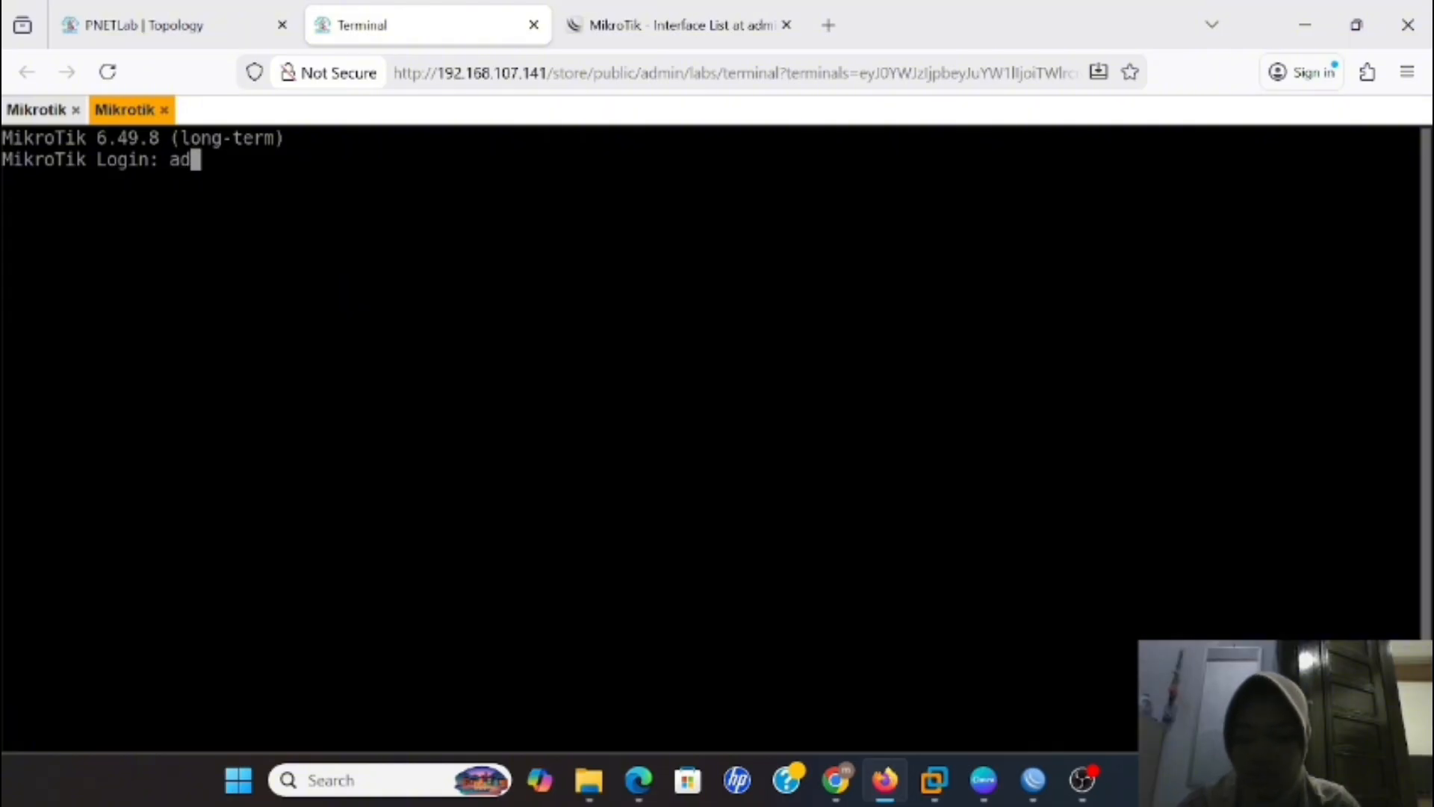
{"action": "type", "text": "min"}
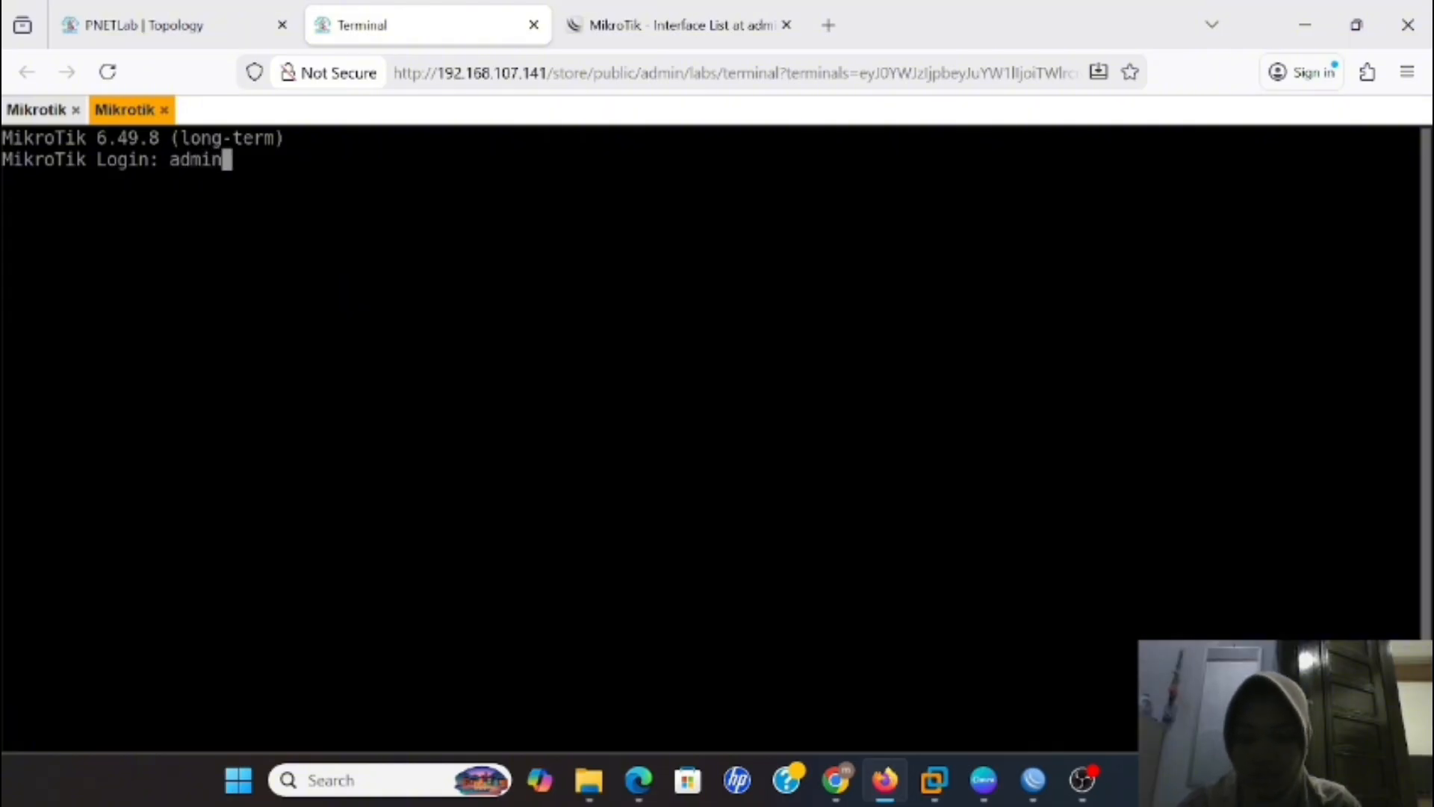
{"action": "key", "text": "Return"}
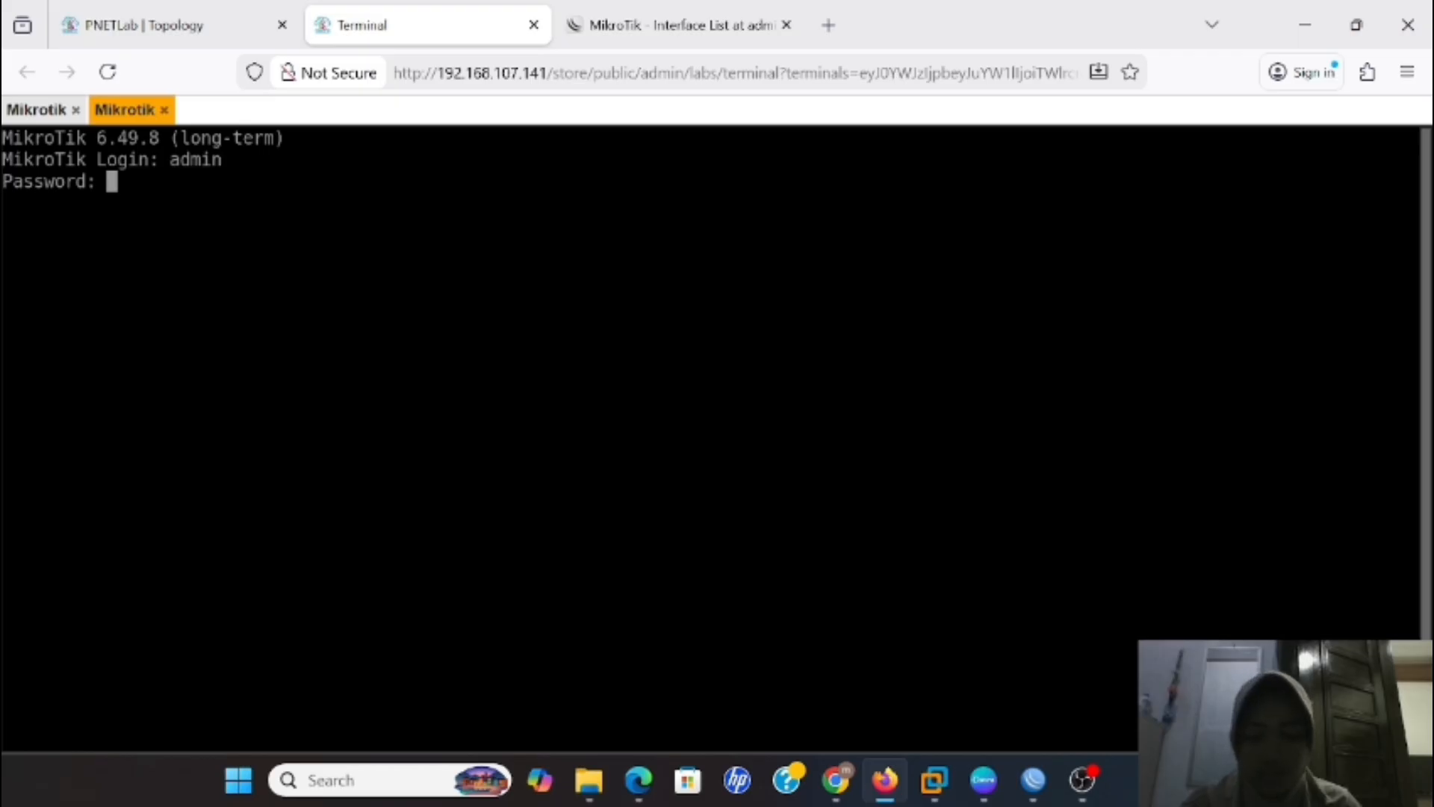
{"action": "key", "text": "Return"}
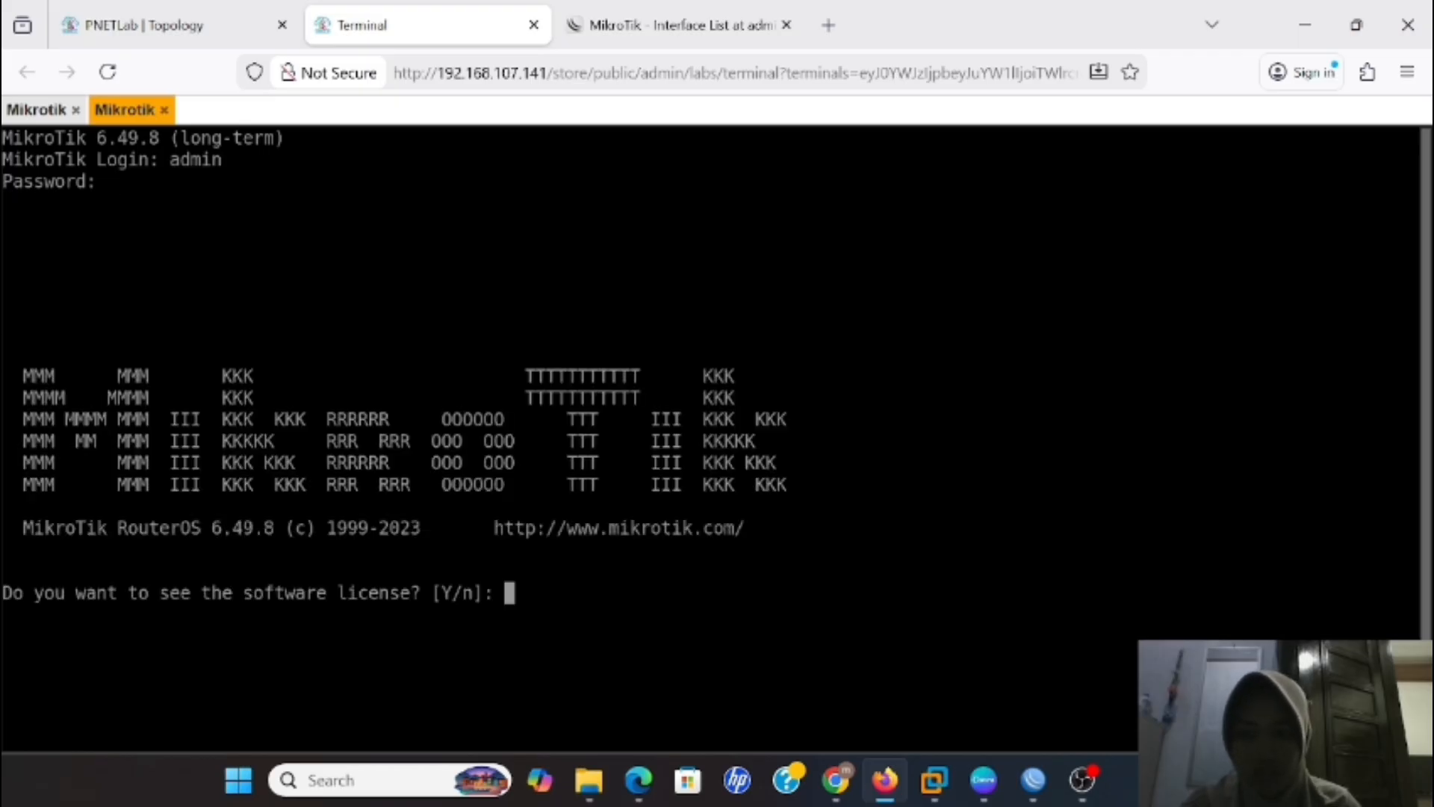
{"action": "type", "text": "y"}
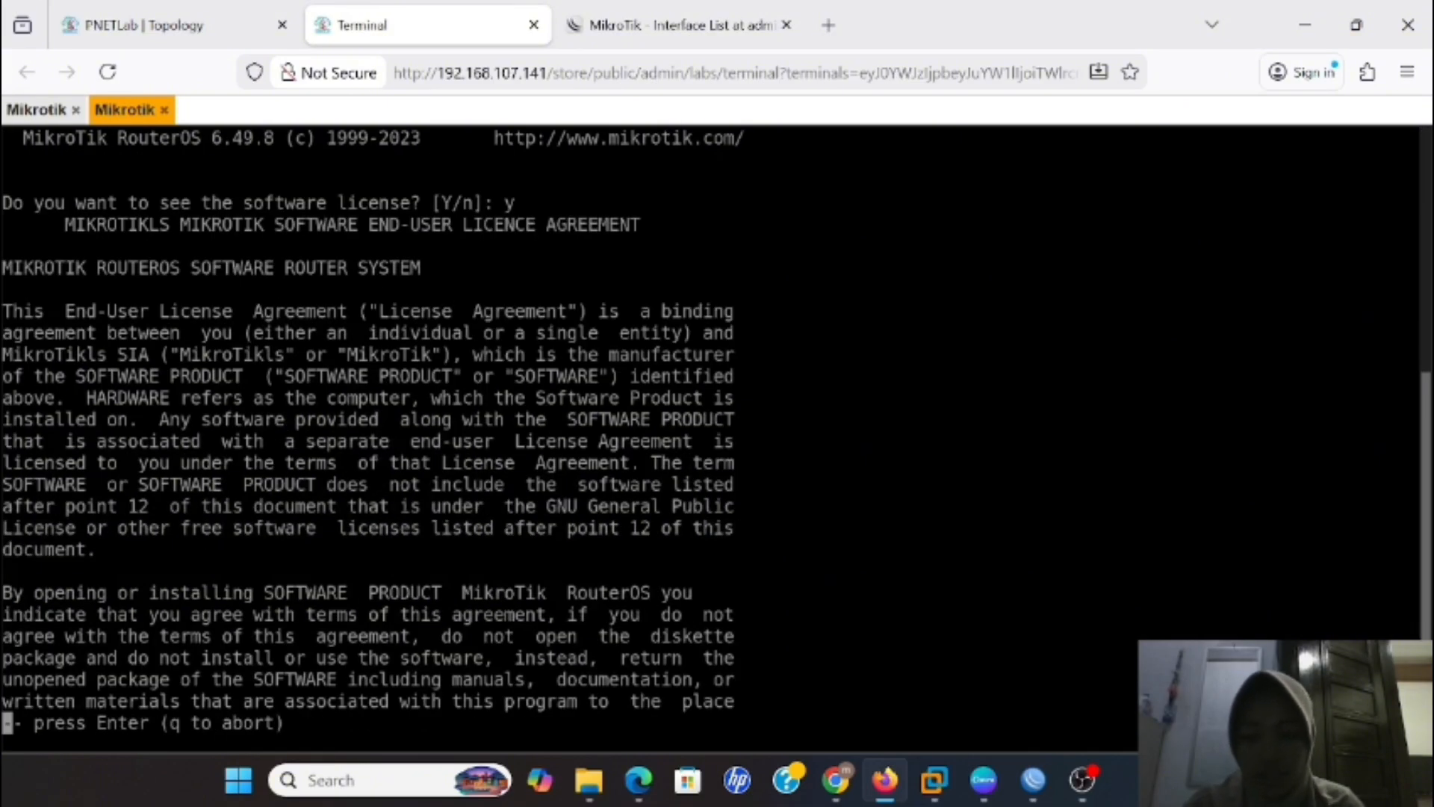
{"action": "type", "text": "q"}
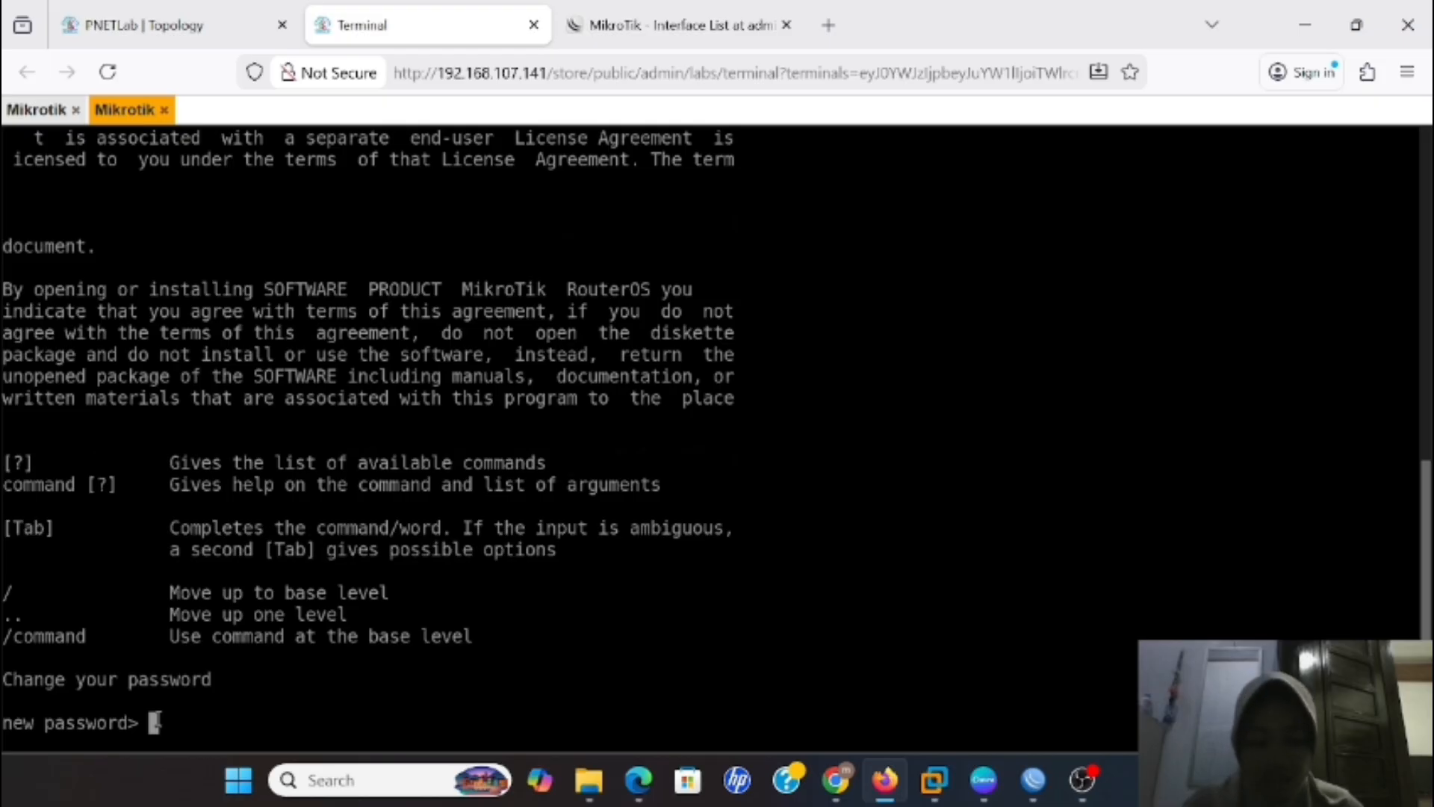
{"action": "type", "text": "*"}
{"action": "key", "text": "BackSpace"}
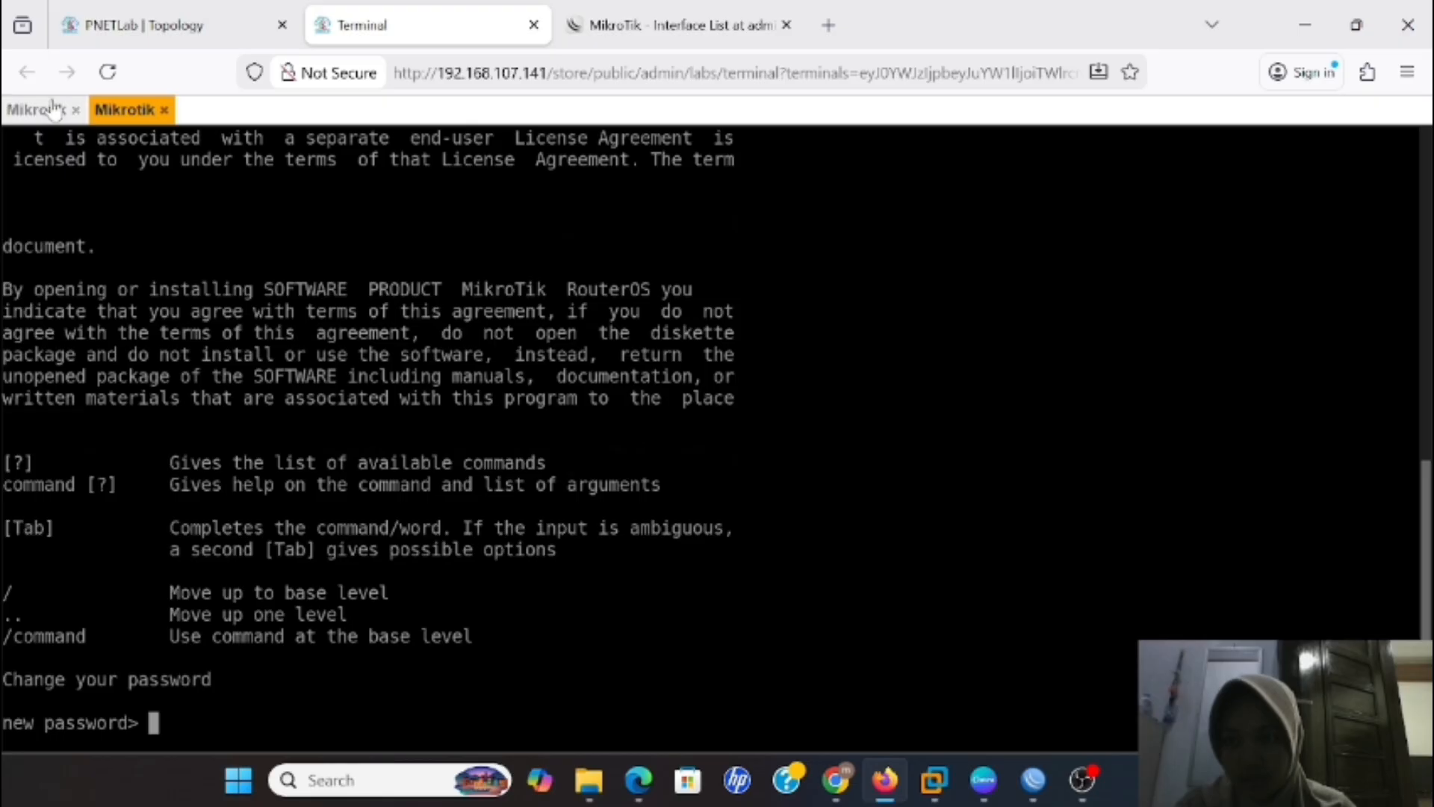
{"action": "left_click", "coordinate": [54, 108]}
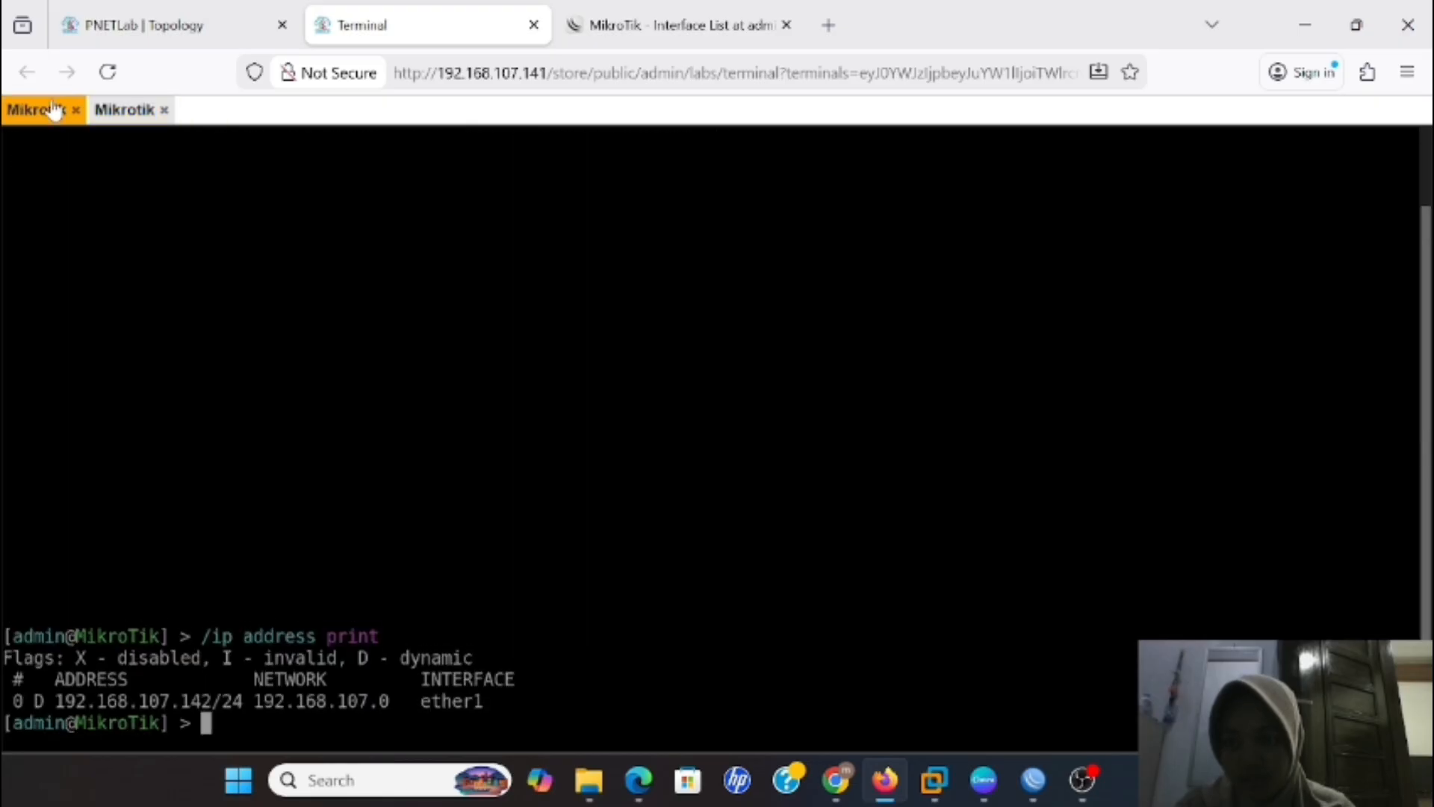
{"action": "left_click", "coordinate": [126, 112]}
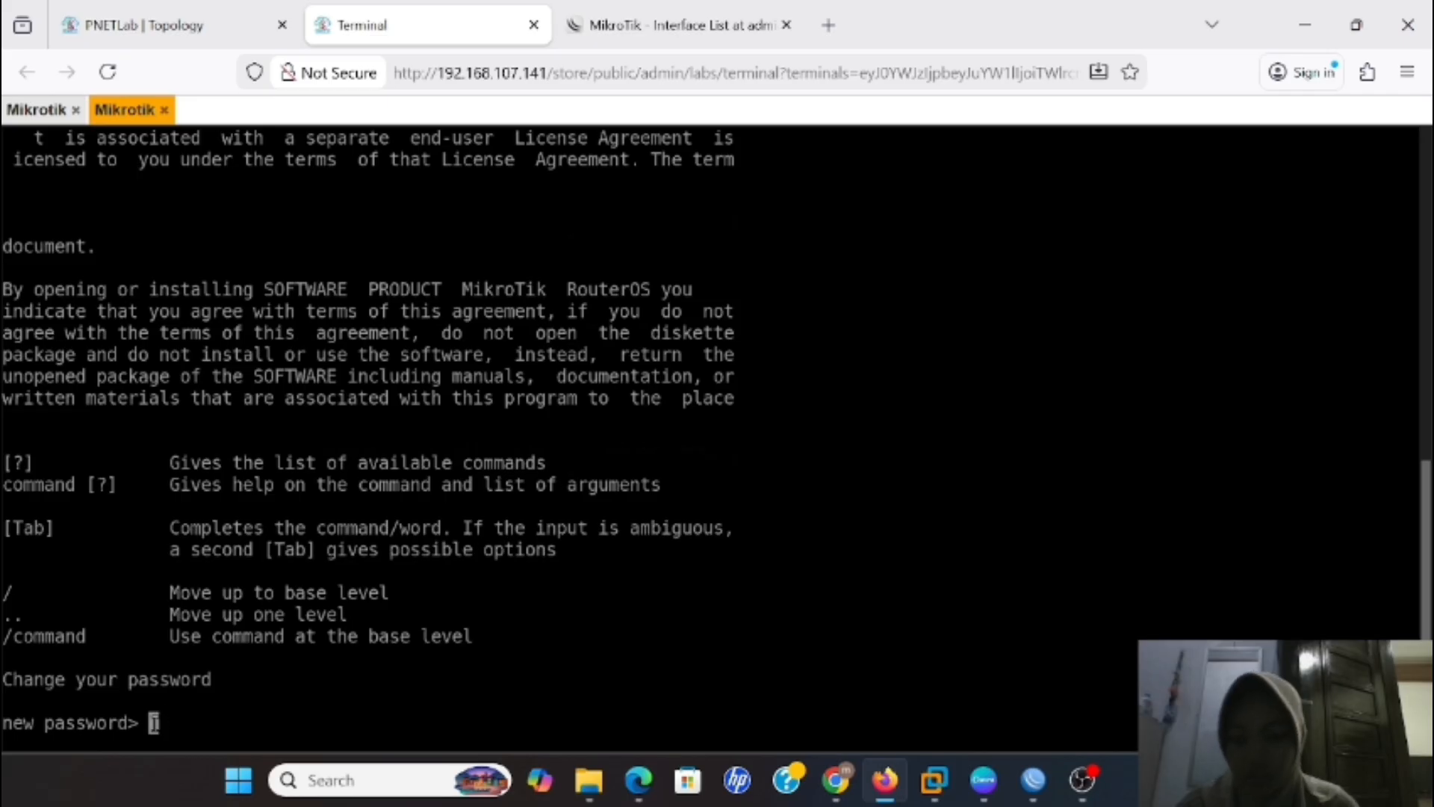
{"action": "type", "text": "**"}
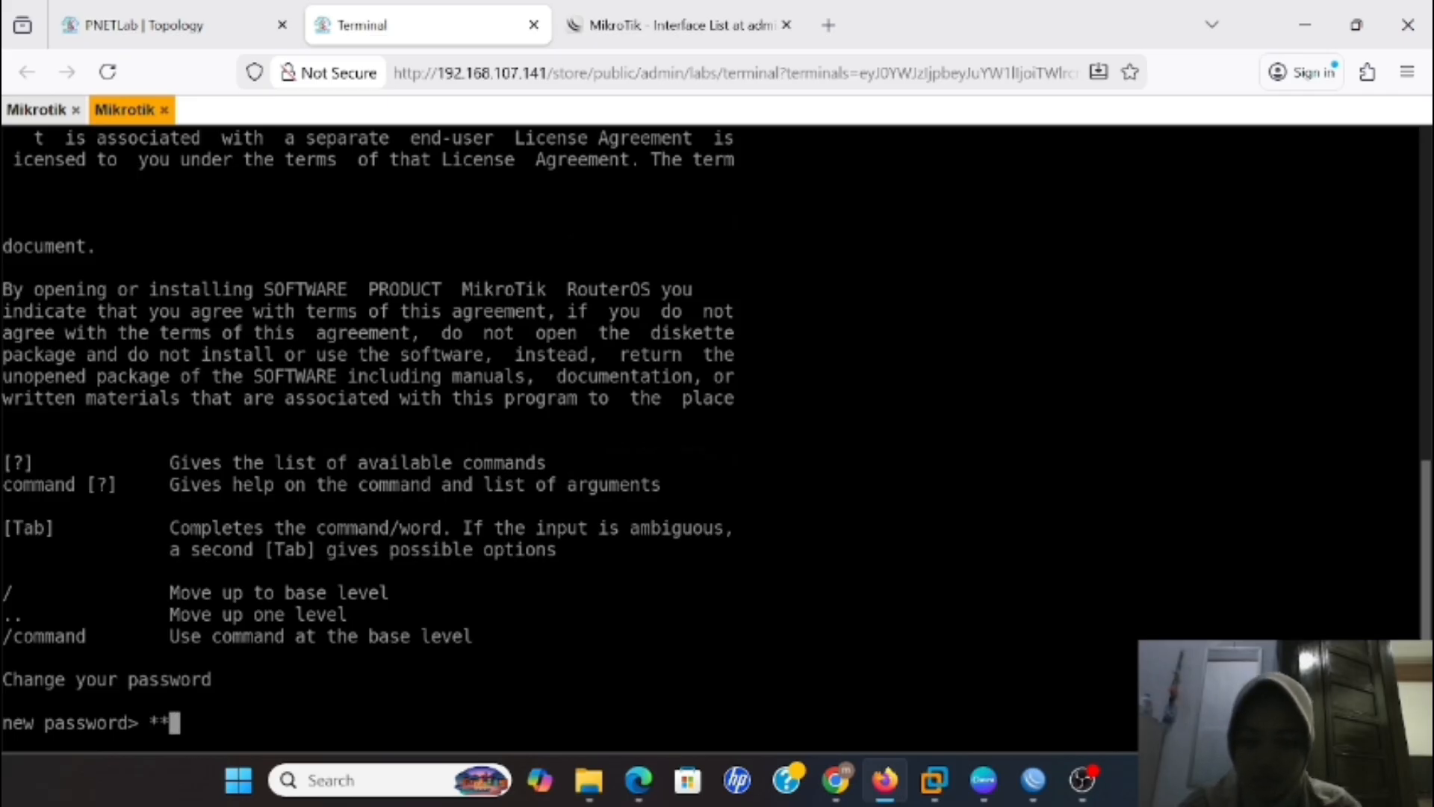
{"action": "key", "text": "BackSpace"}
{"action": "key", "text": "BackSpace"}
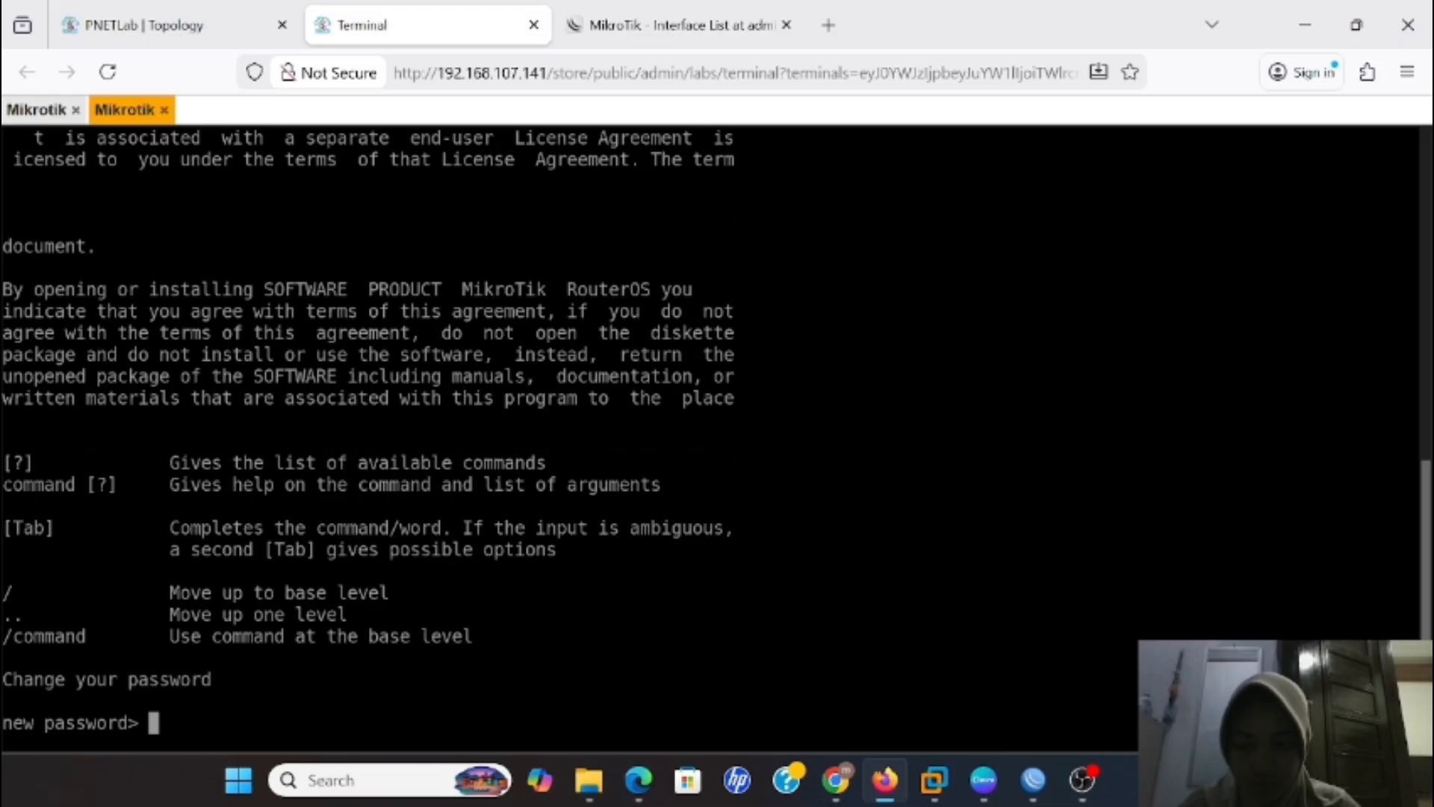
{"action": "type", "text": "*"}
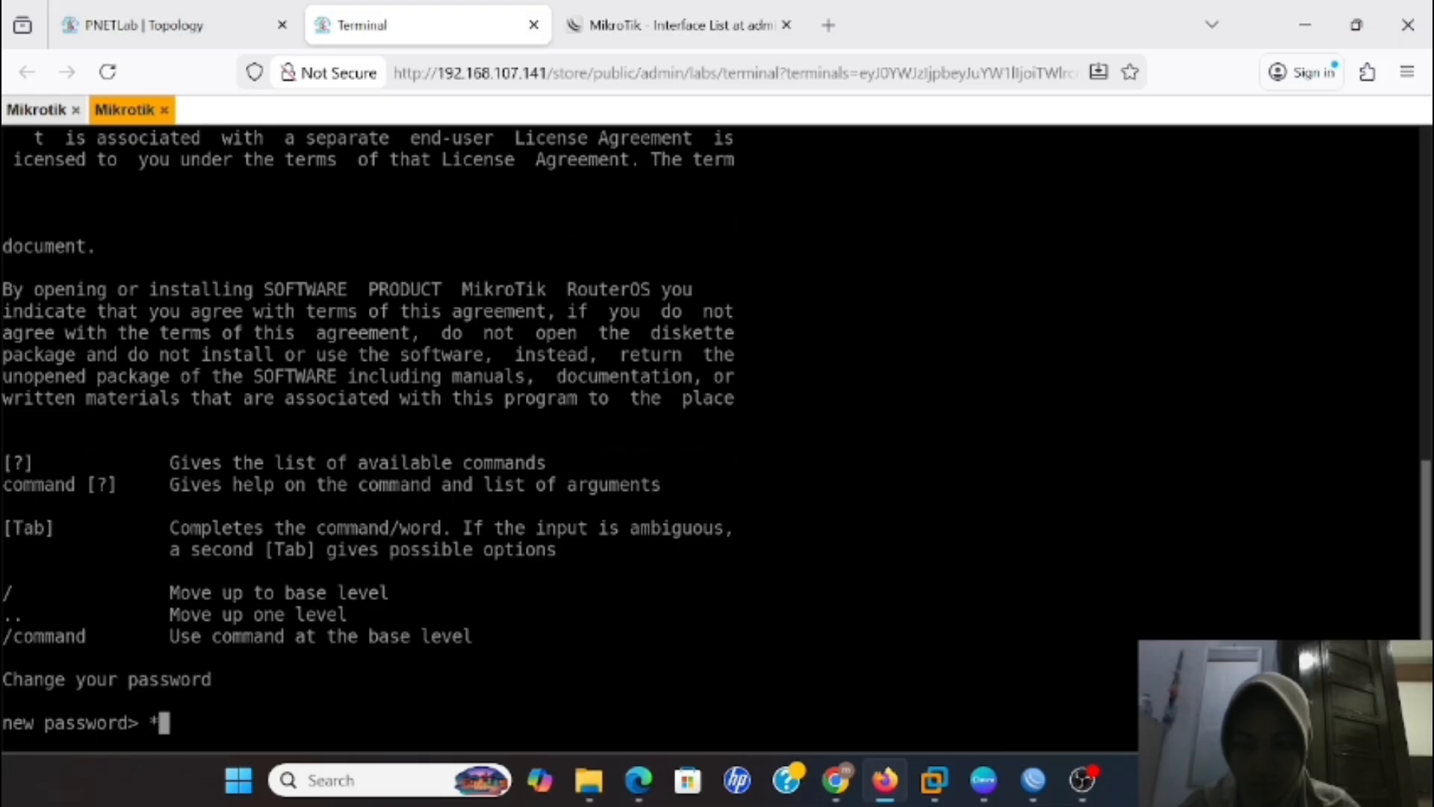
{"action": "key", "text": "BackSpace"}
{"action": "type", "text": "*"}
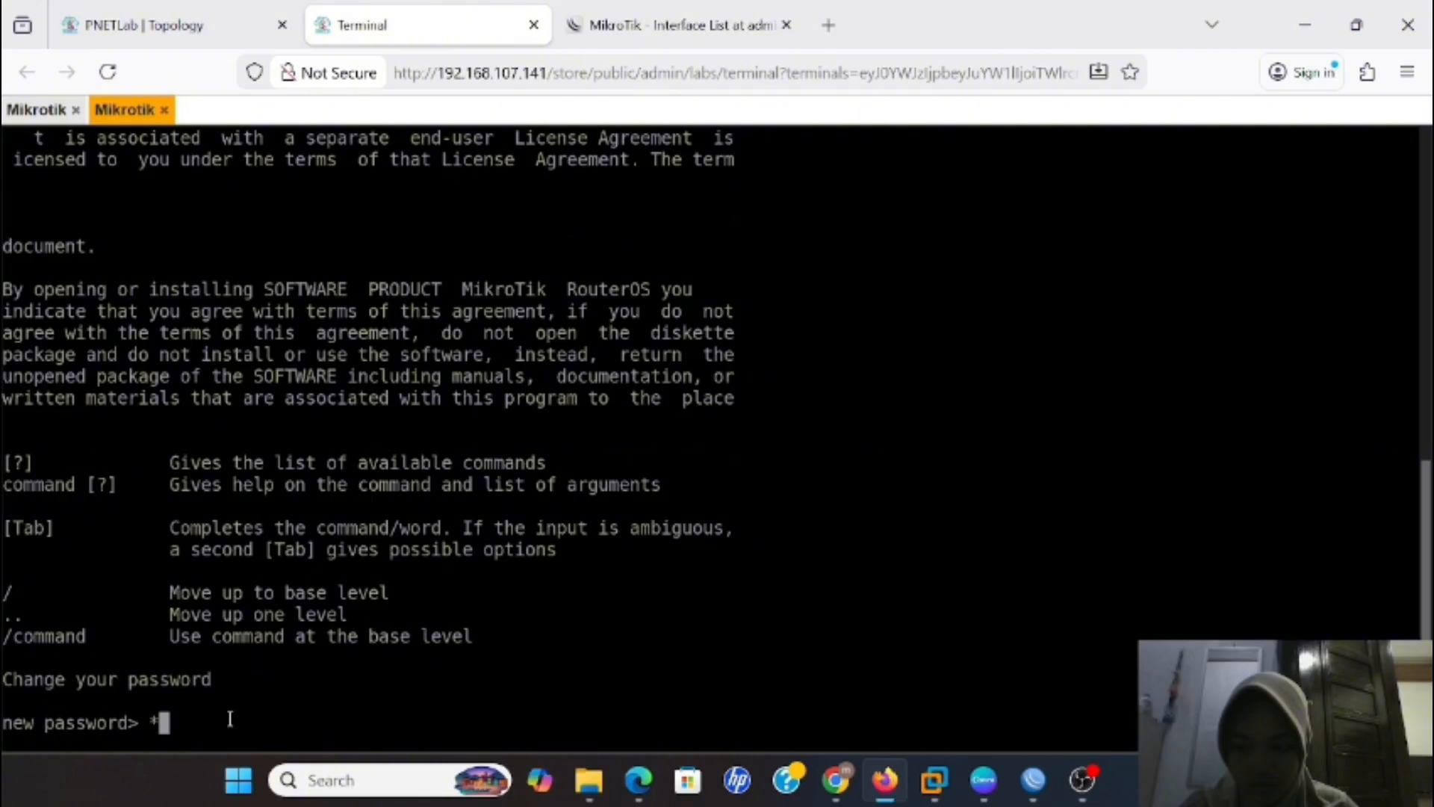
{"action": "type", "text": "*"}
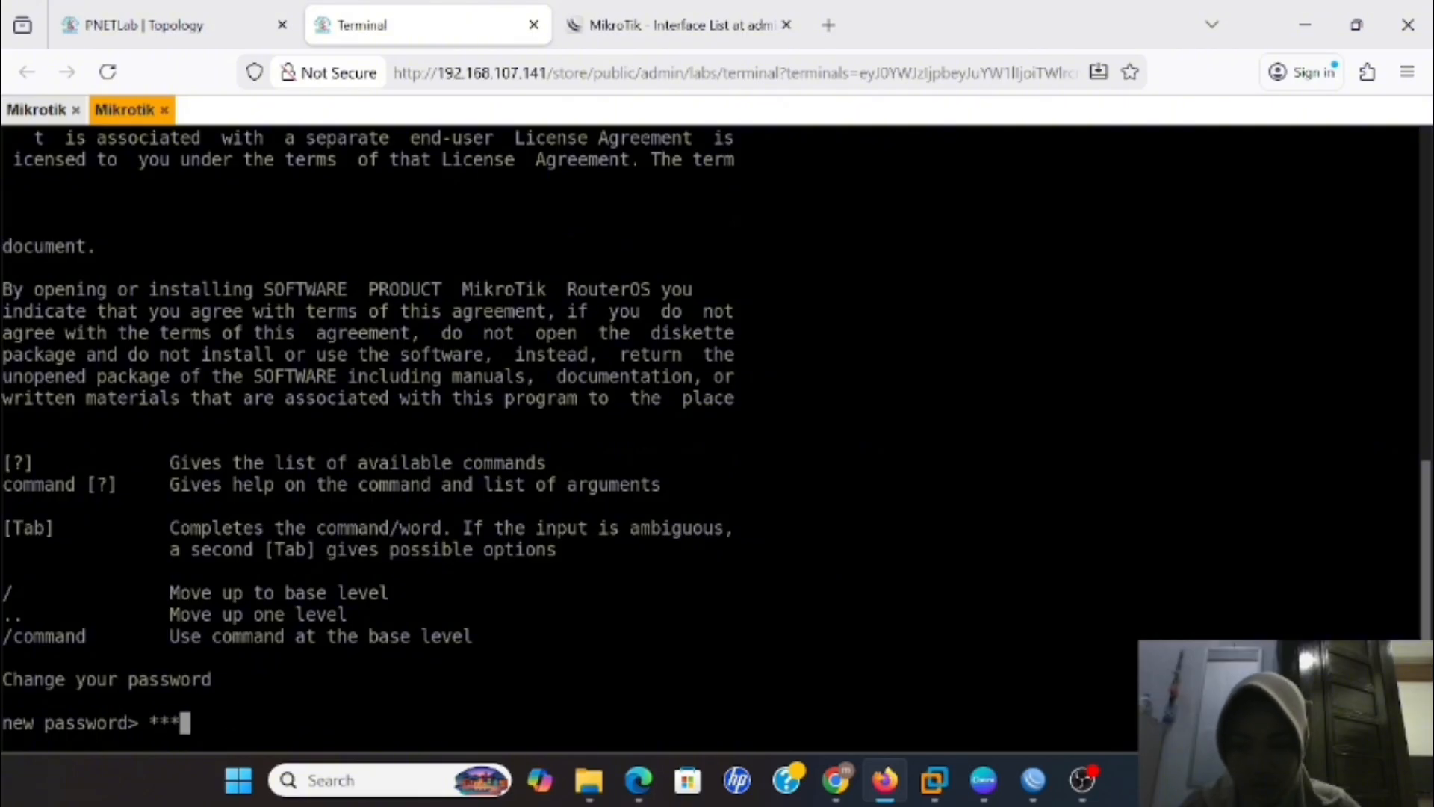
{"action": "key", "text": "BackSpace"}
{"action": "key", "text": "BackSpace"}
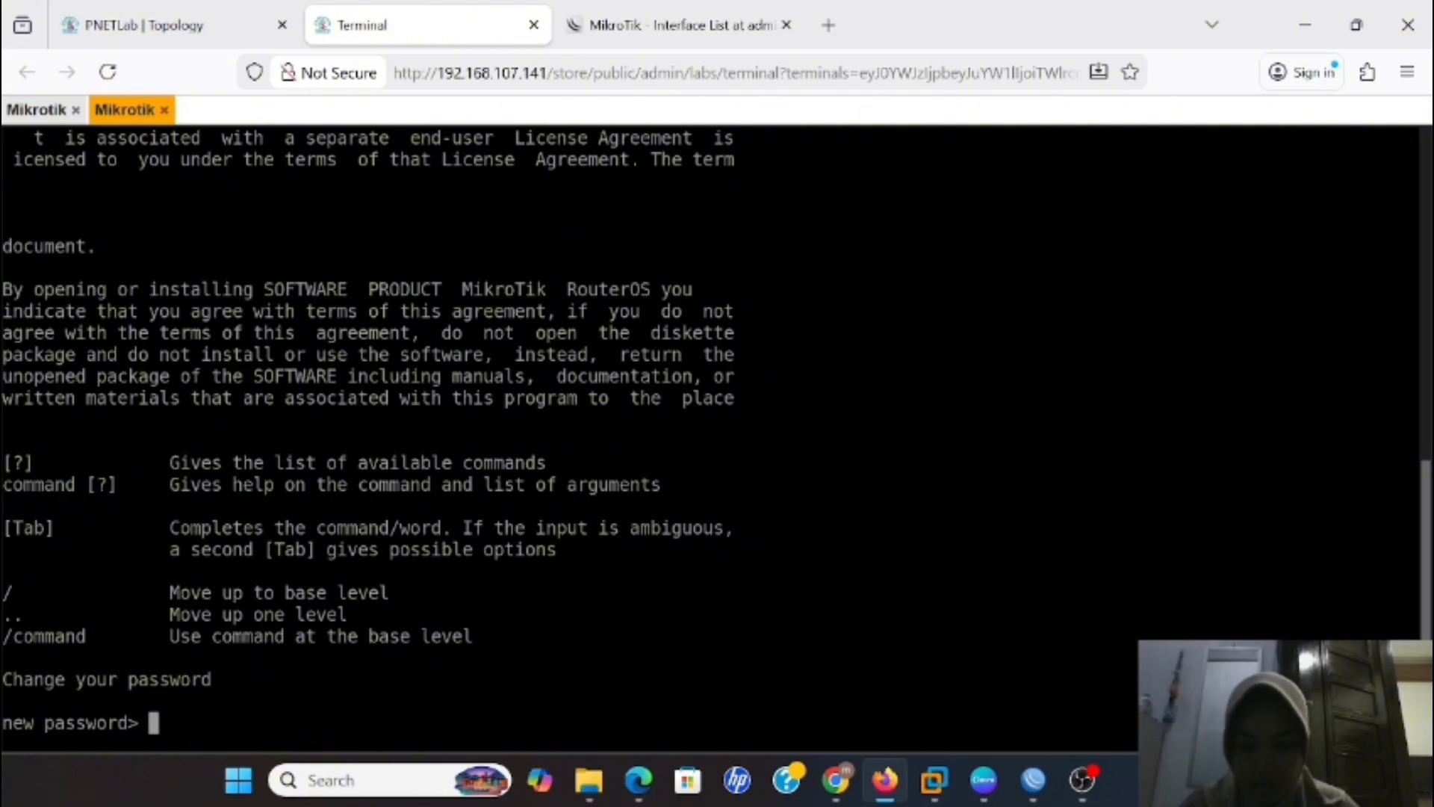
Leave the new router password blank at both the entry prompt and the repeat prompt
{"action": "key", "text": "Return"}
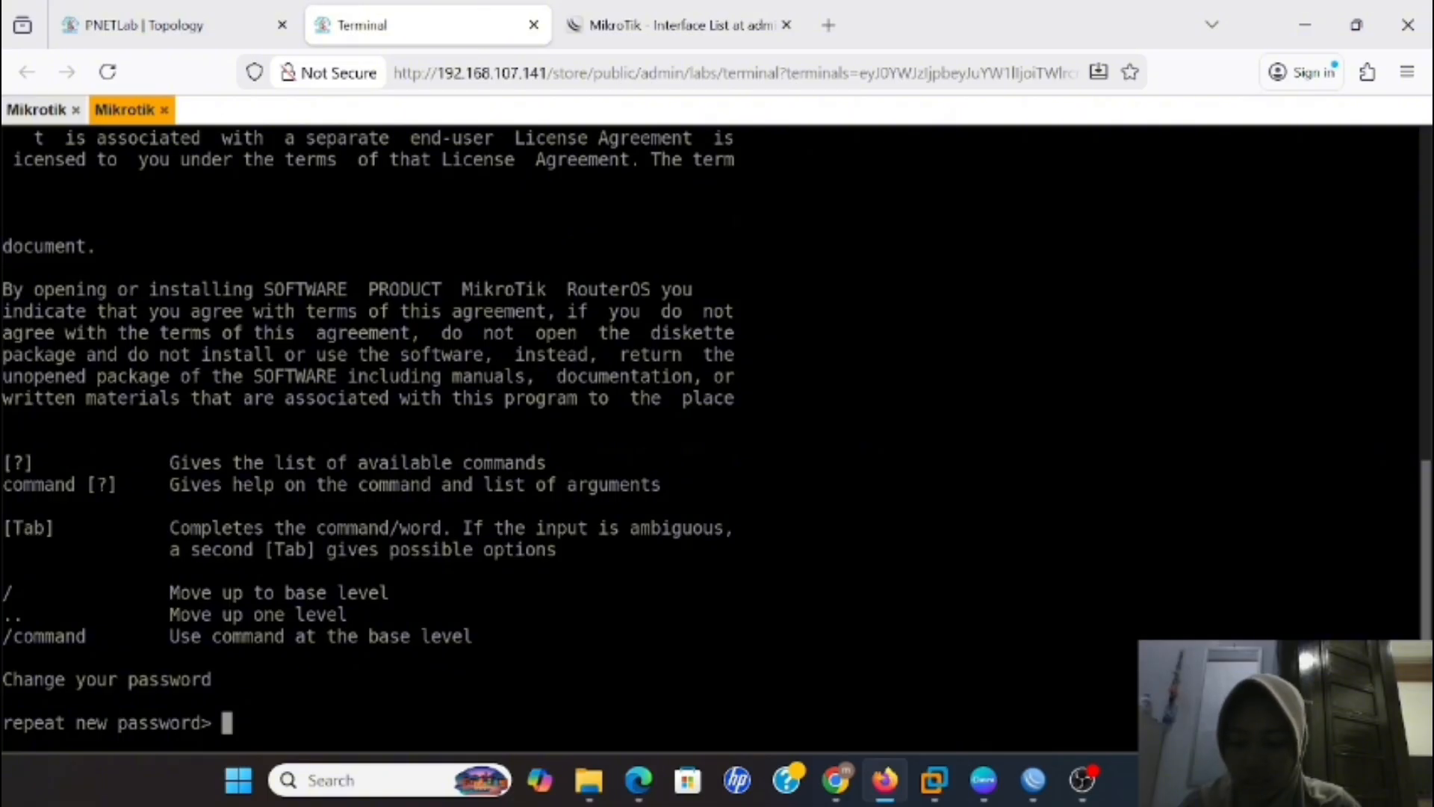
{"action": "key", "text": "Return"}
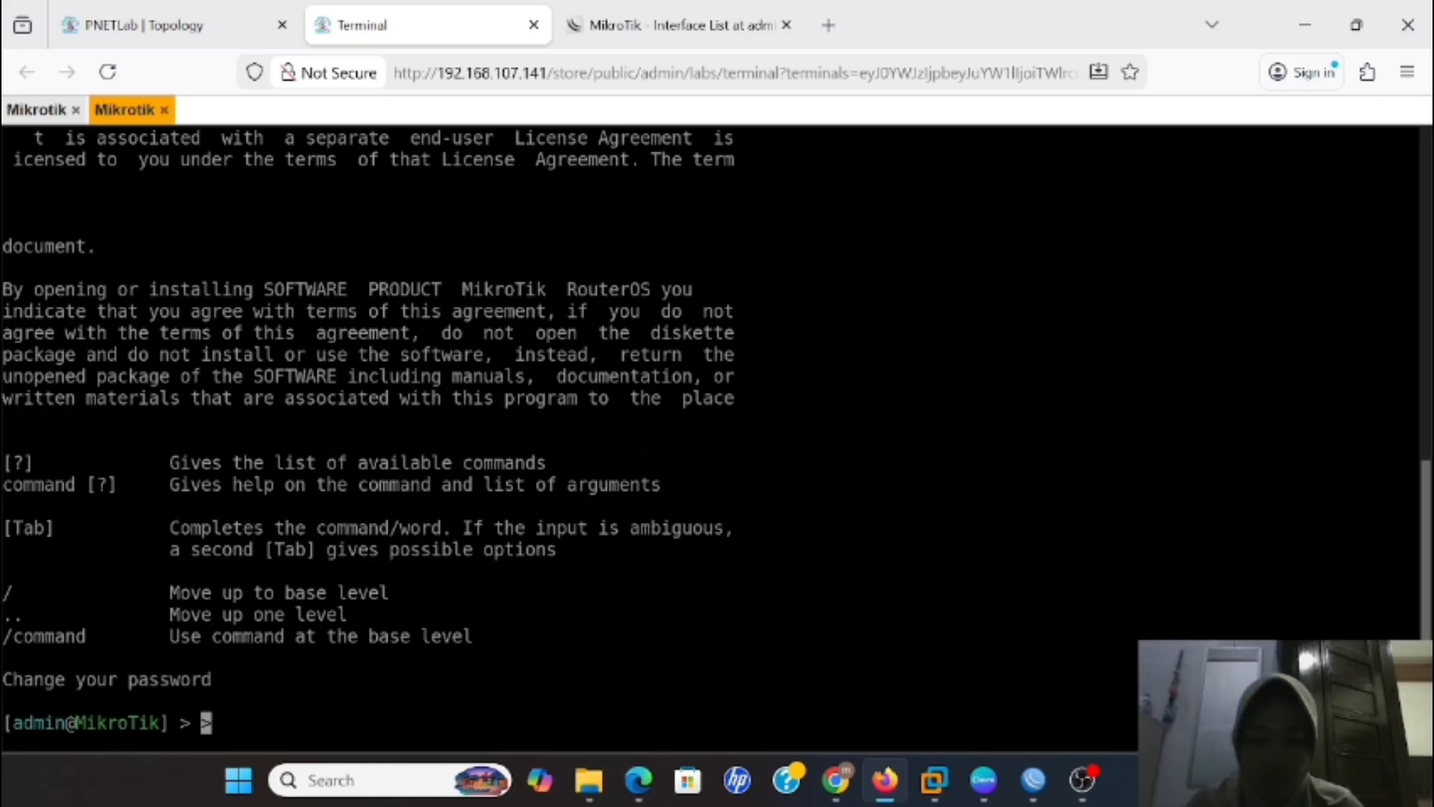
Write the command /ip address print at the second Mikrotik's console prompt without running it
{"action": "type", "text": "/"}
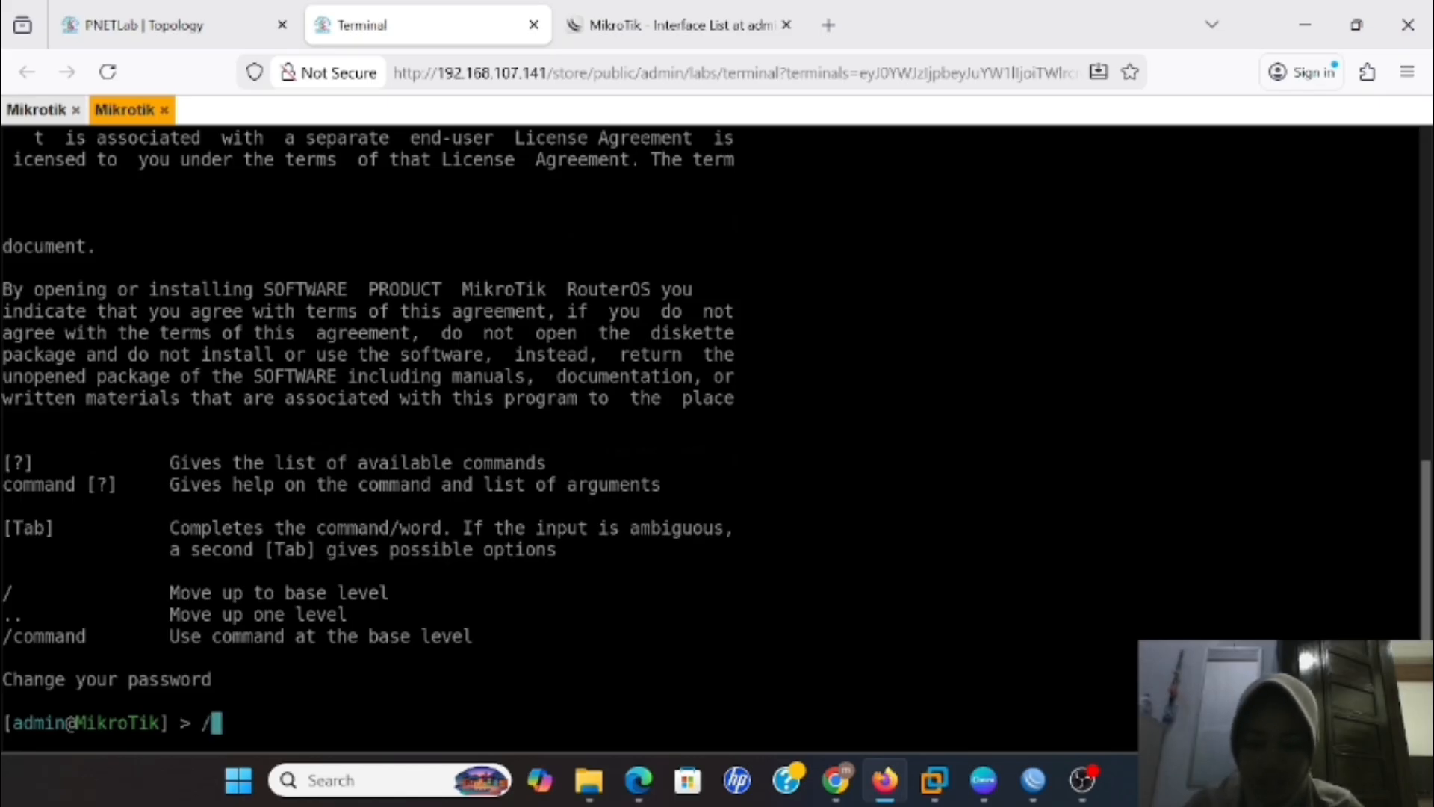
{"action": "type", "text": "ip "}
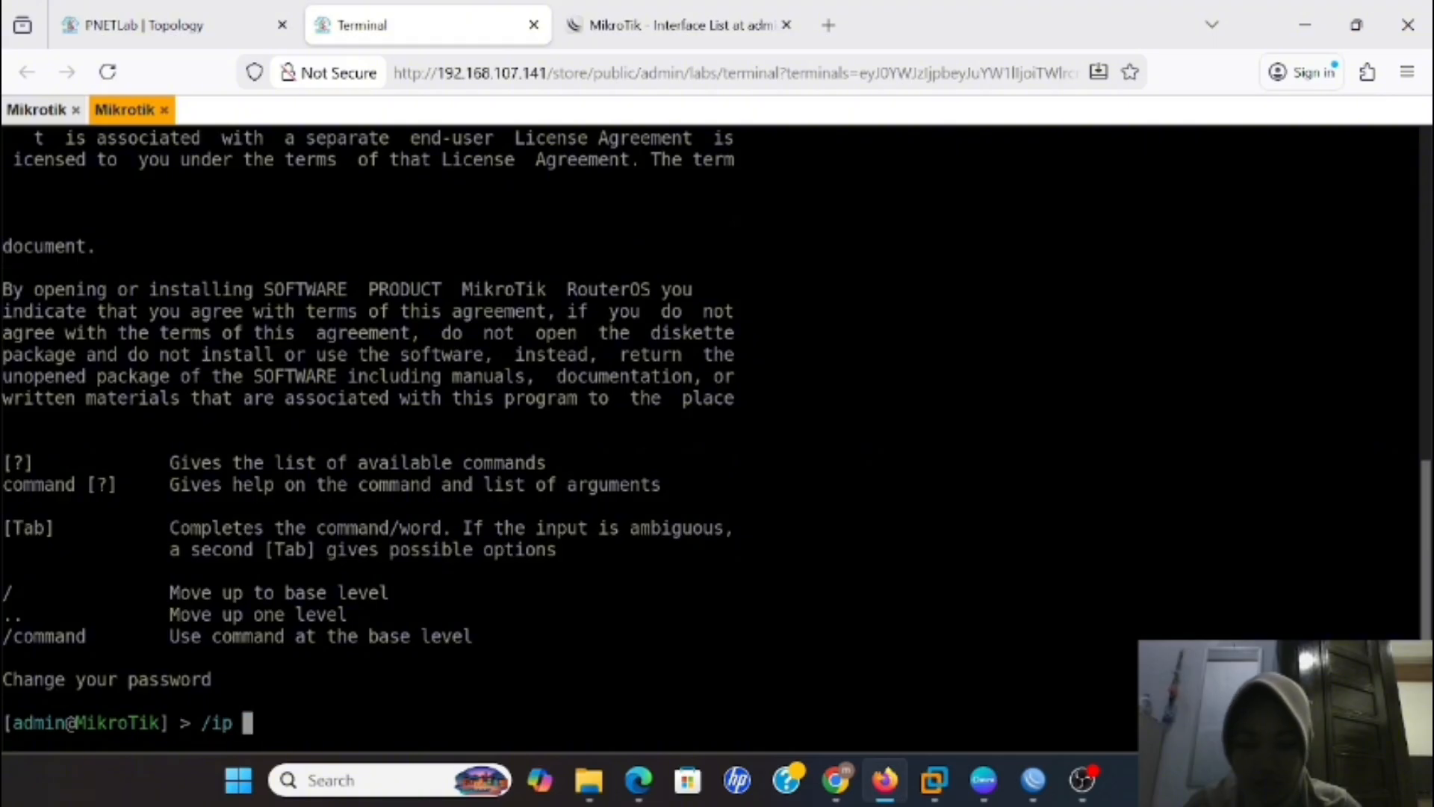
{"action": "type", "text": "addr"}
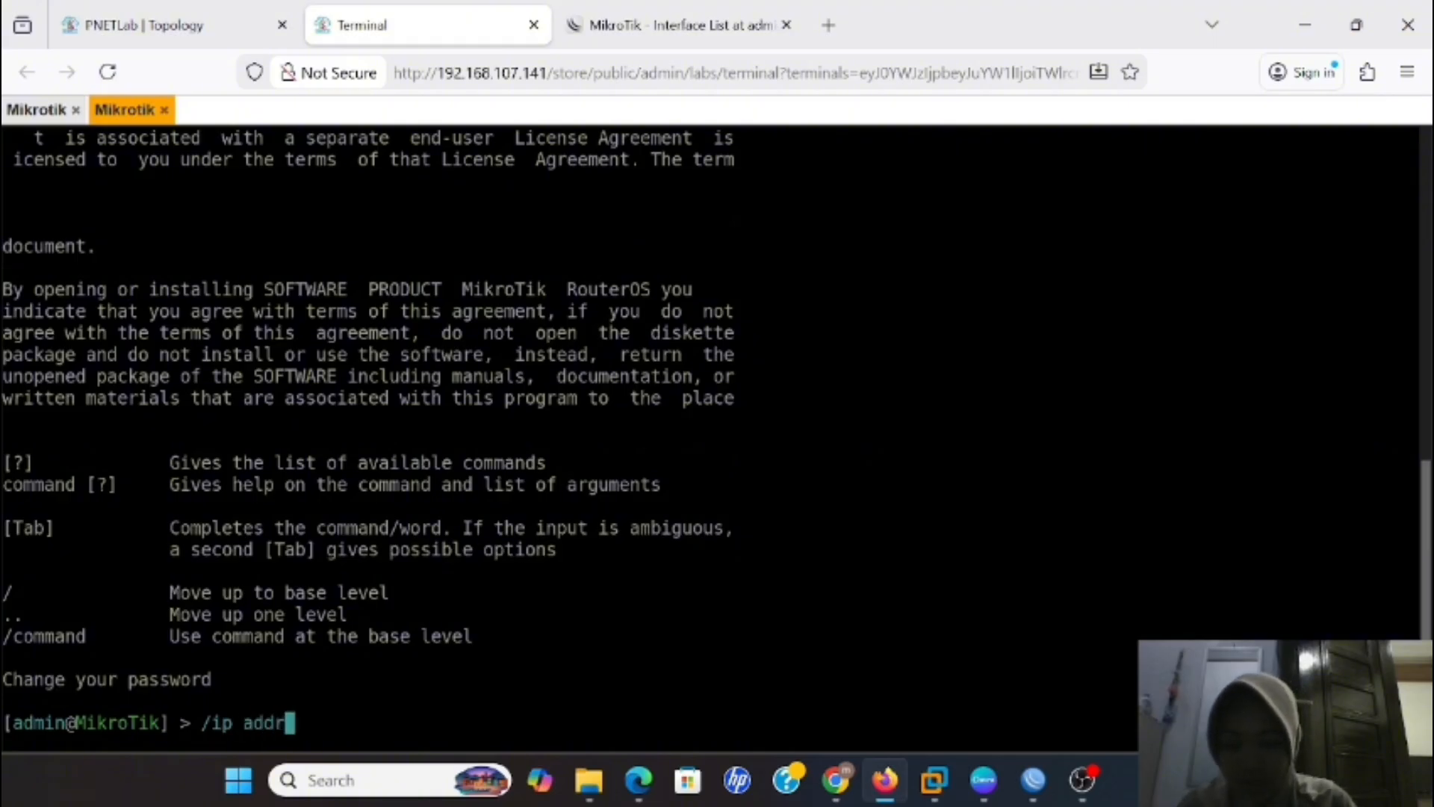
{"action": "type", "text": "ess"}
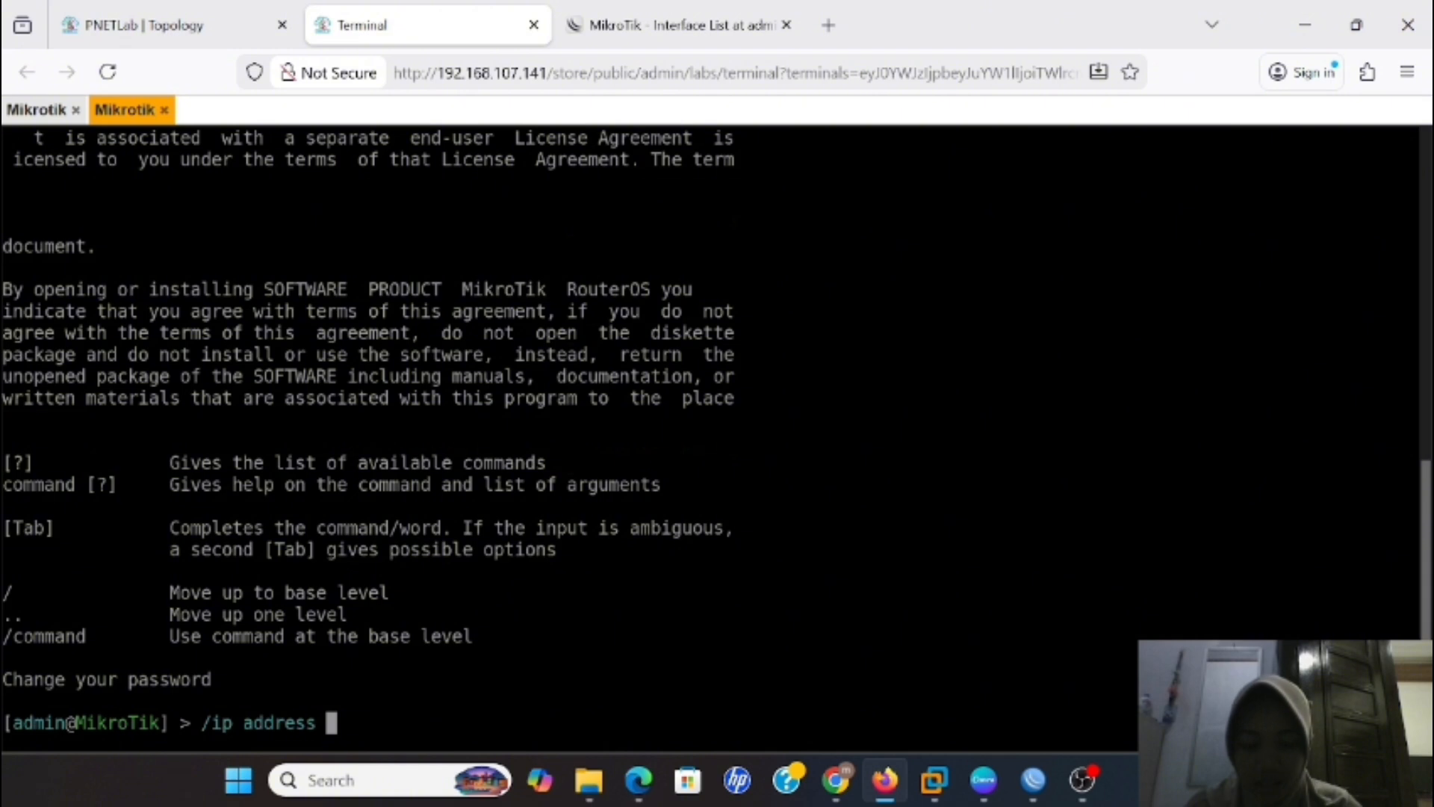
{"action": "type", "text": "192"}
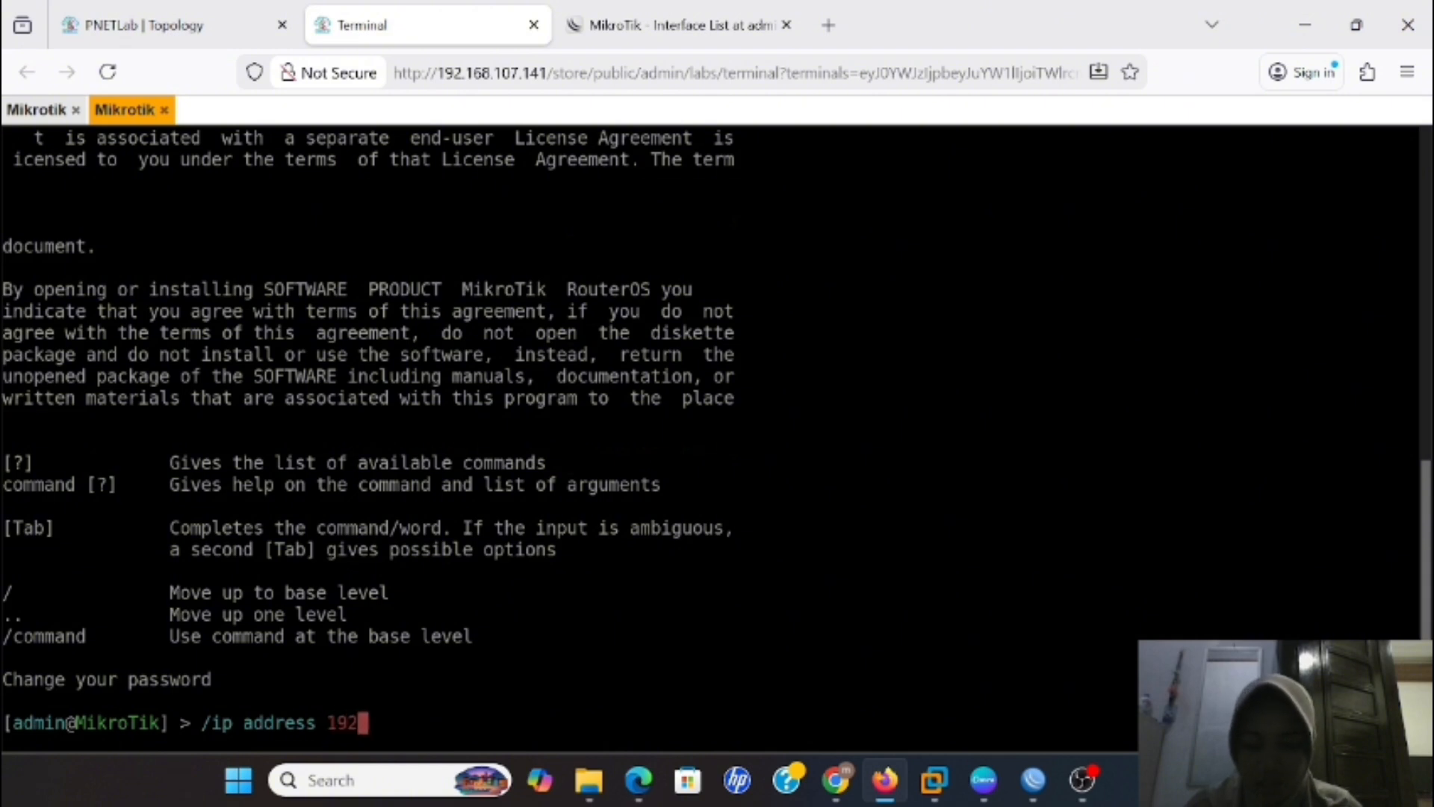
{"action": "key", "text": "BackSpace"}
{"action": "key", "text": "BackSpace"}
{"action": "key", "text": "BackSpace"}
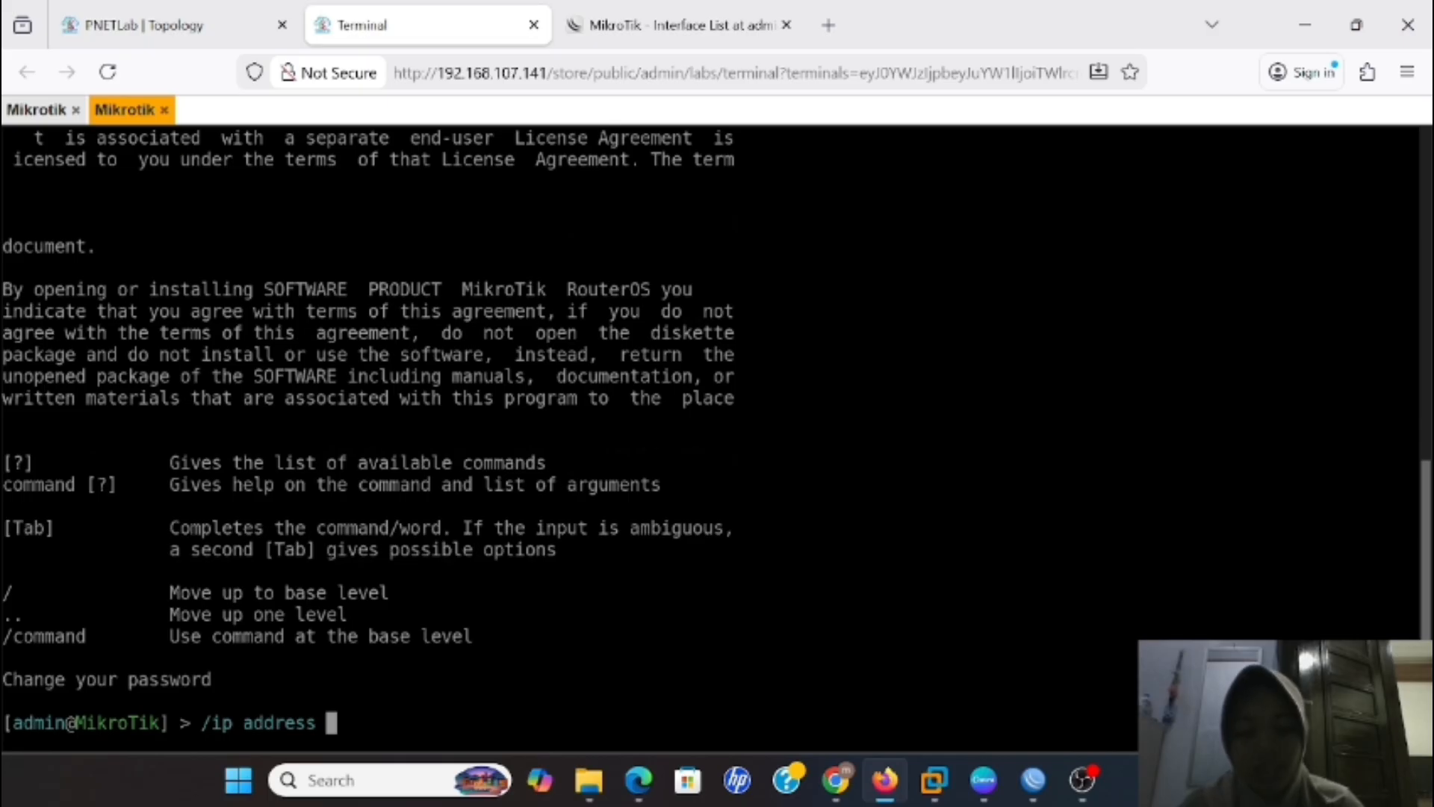
{"action": "type", "text": "print"}
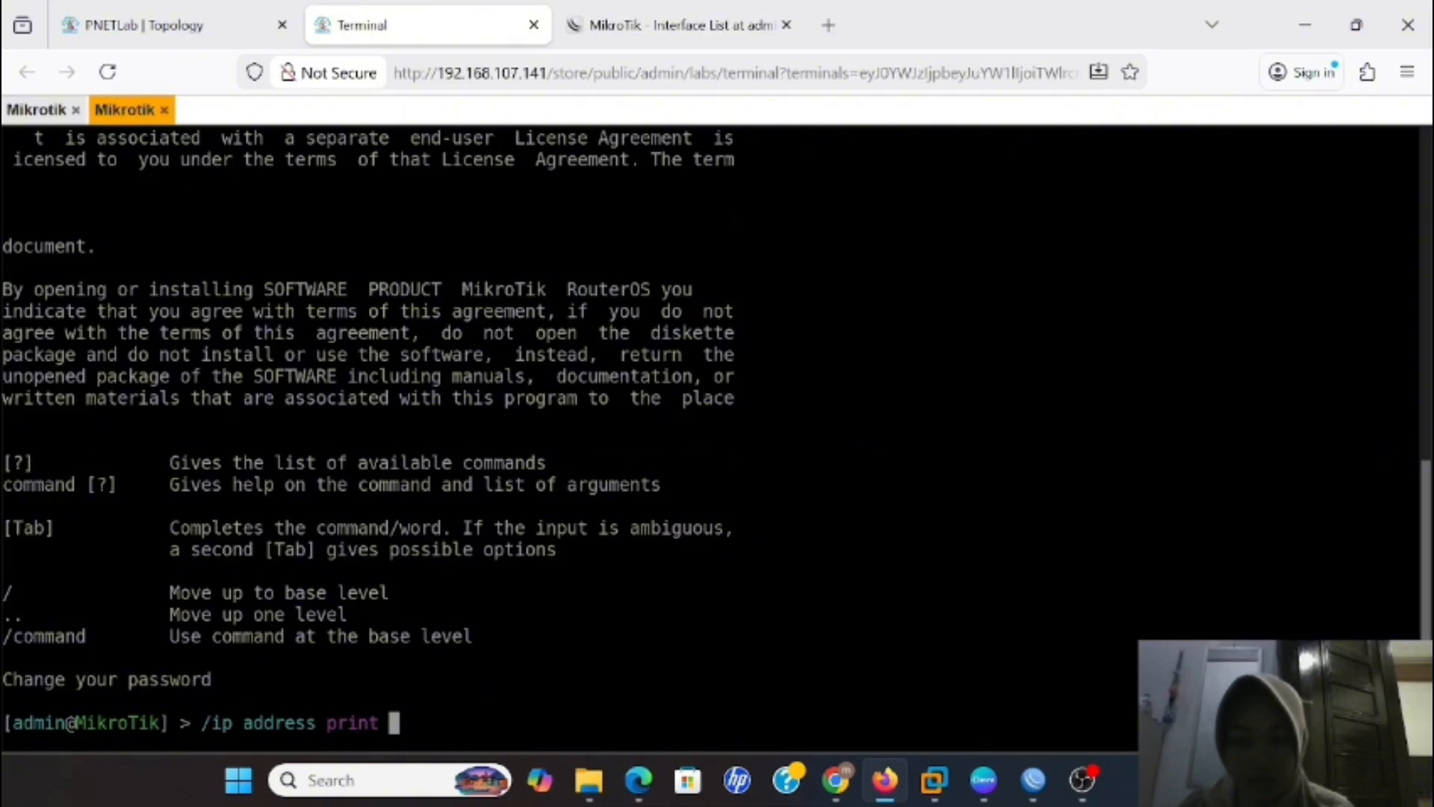
Check the first router's address, try running the print command with 192.168.107.142 appended, and close the second Mikrotik's console
{"action": "left_click", "coordinate": [49, 112]}
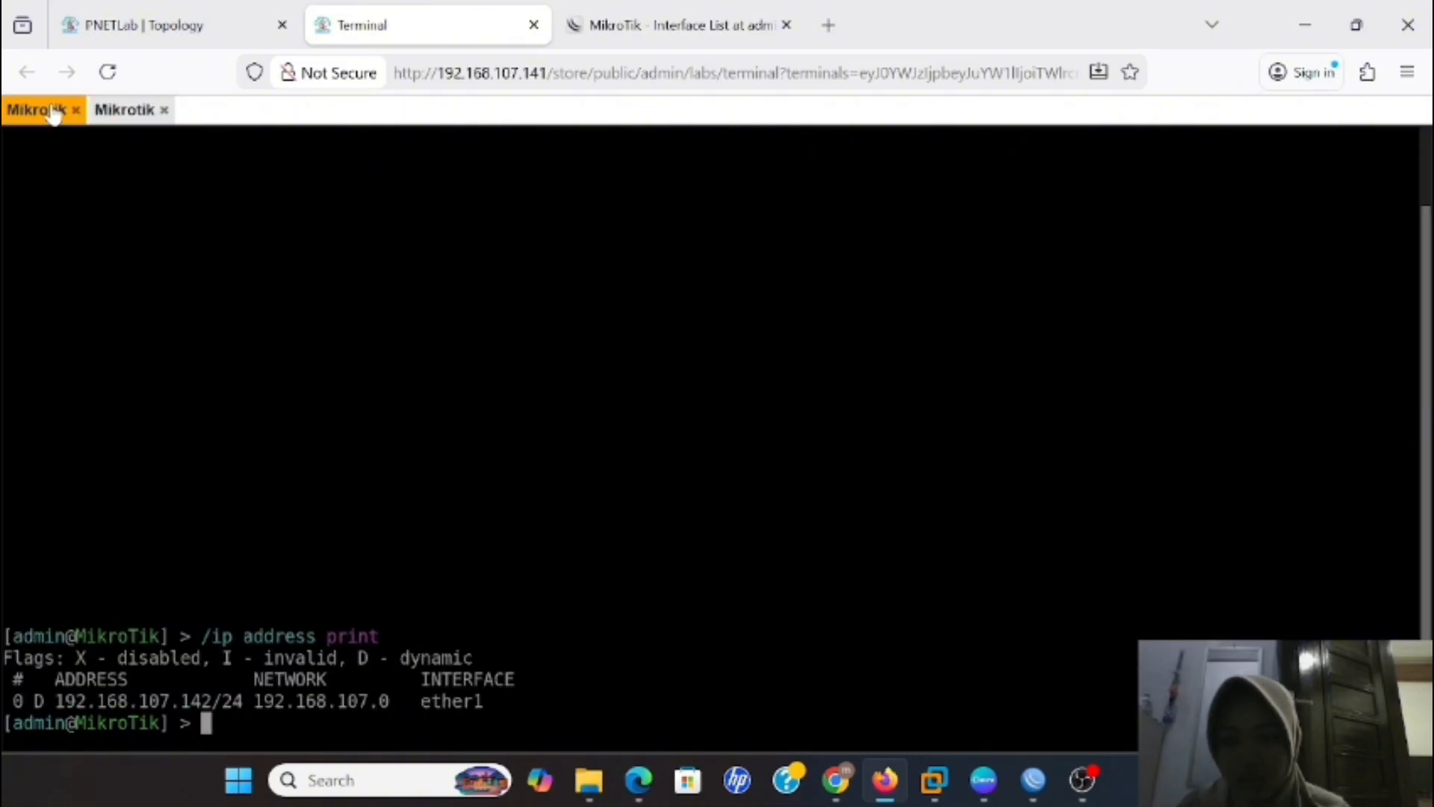
{"action": "left_click", "coordinate": [128, 111]}
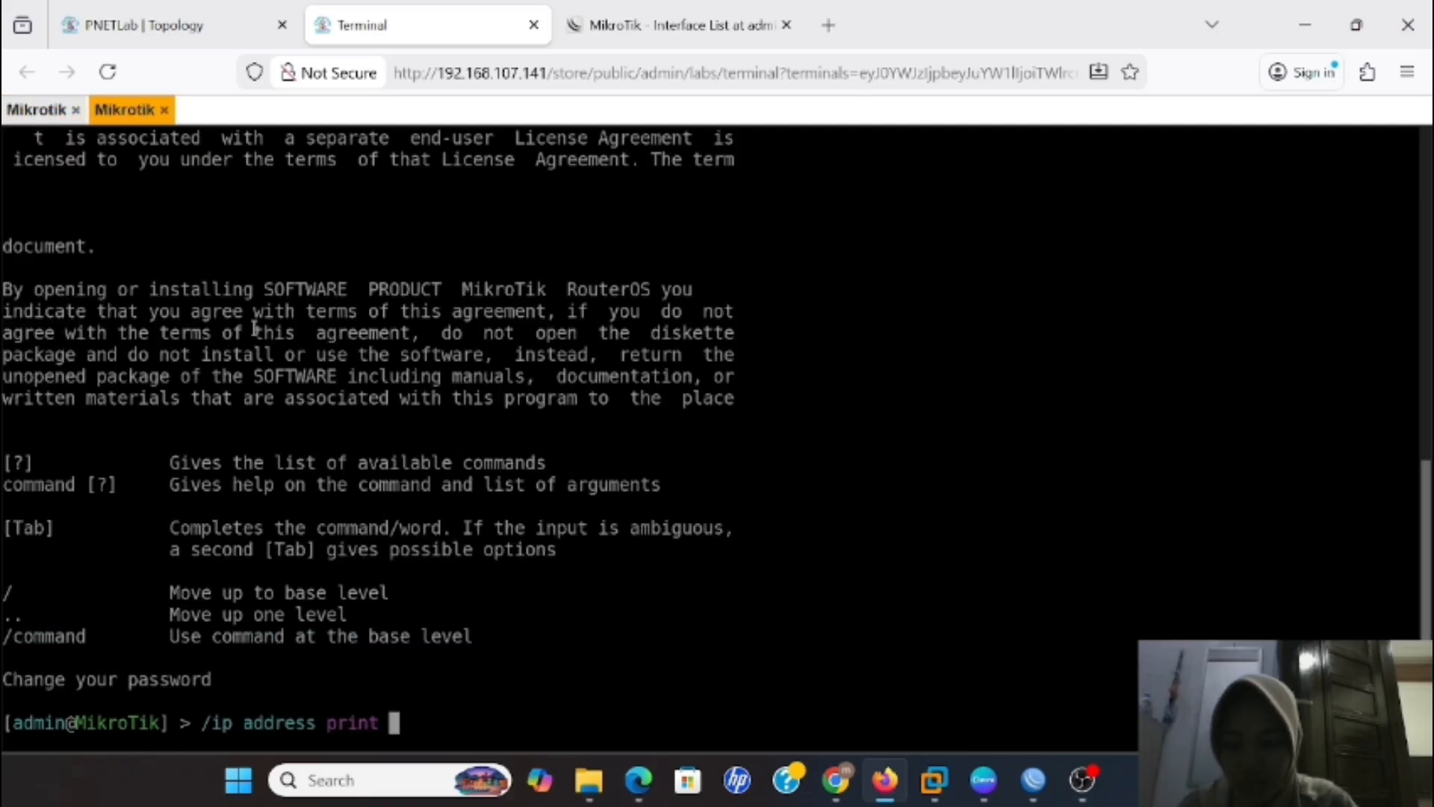
{"action": "type", "text": "12"}
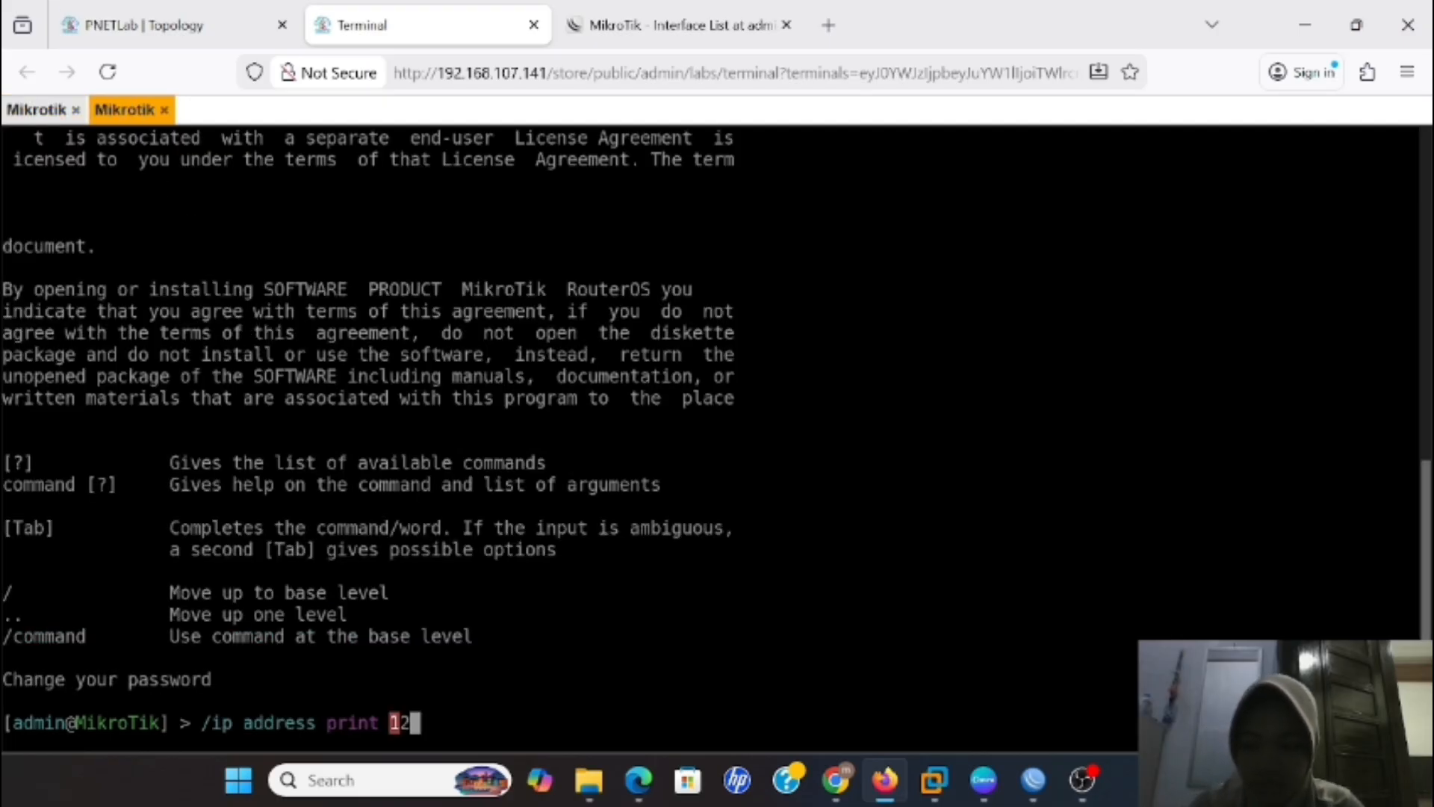
{"action": "key", "text": "BackSpace"}
{"action": "type", "text": "92"}
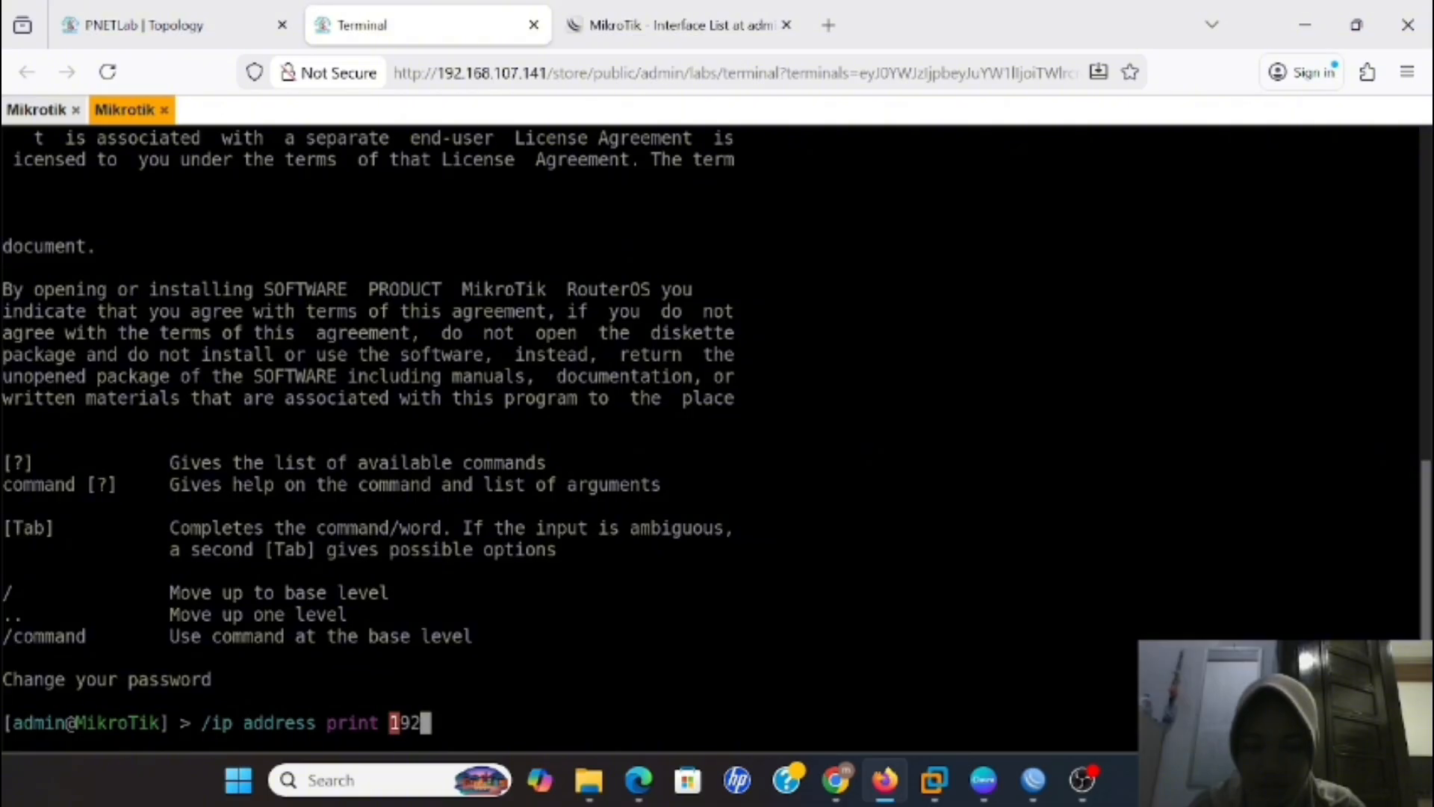
{"action": "type", "text": ".168."}
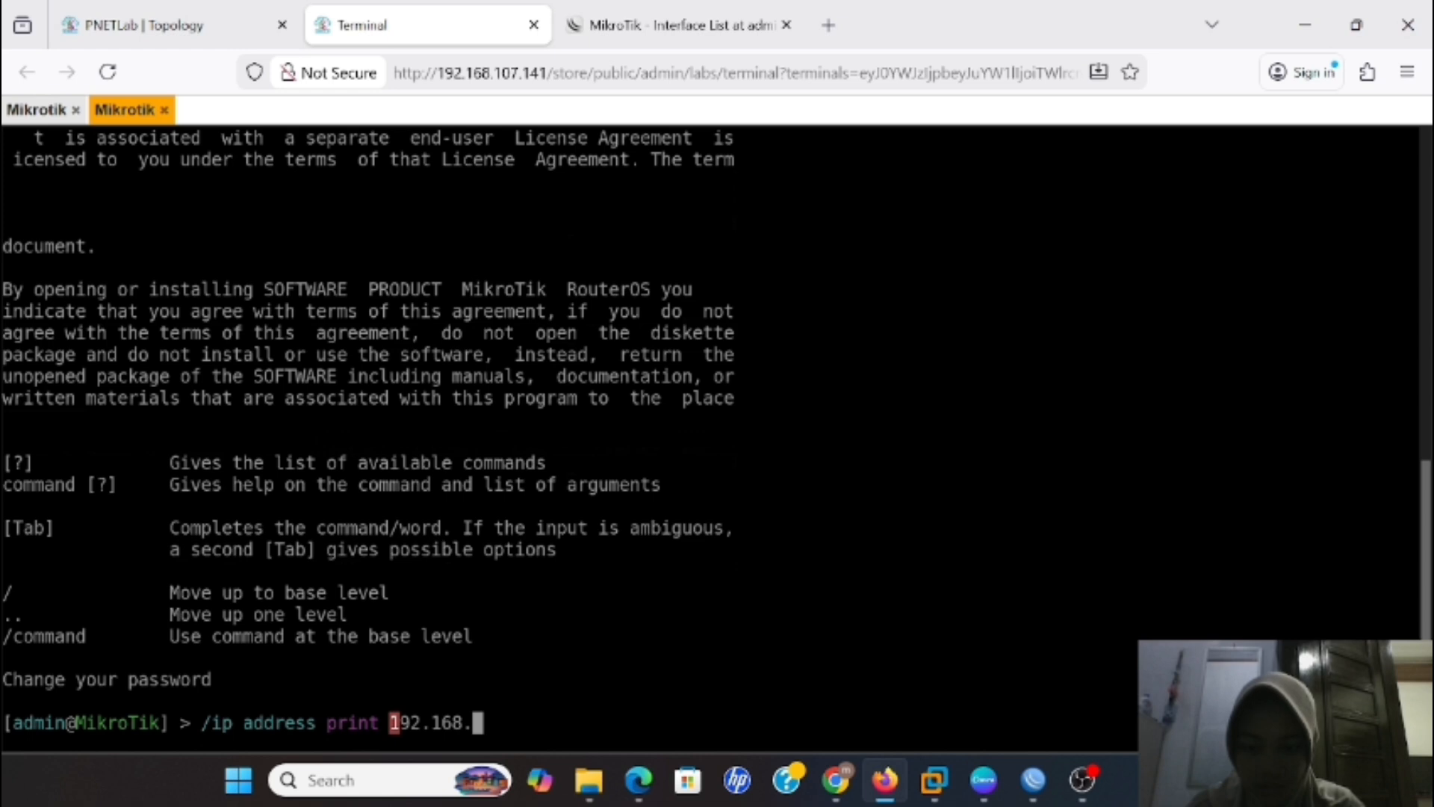
{"action": "type", "text": "1"}
{"action": "type", "text": "07"}
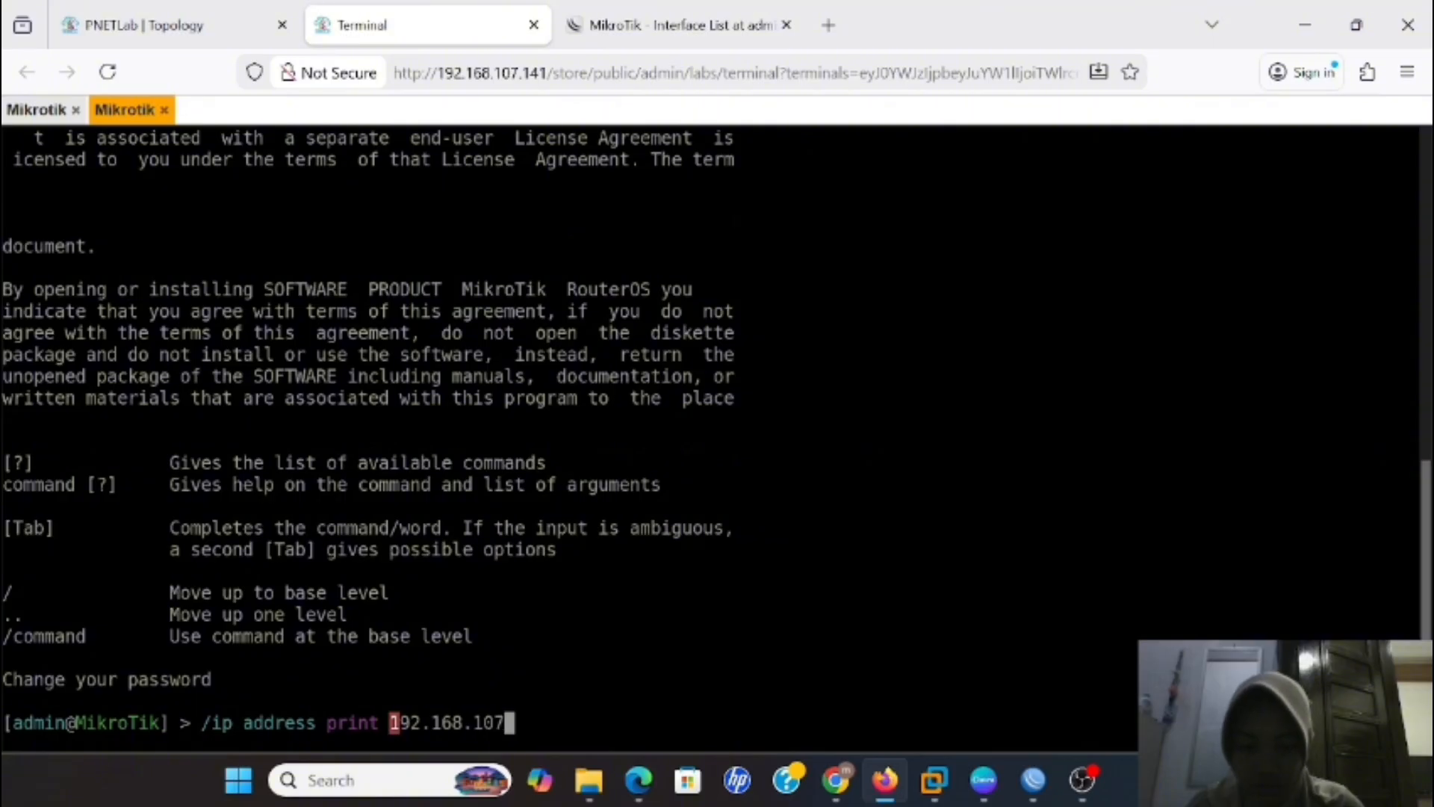
{"action": "type", "text": ".142"}
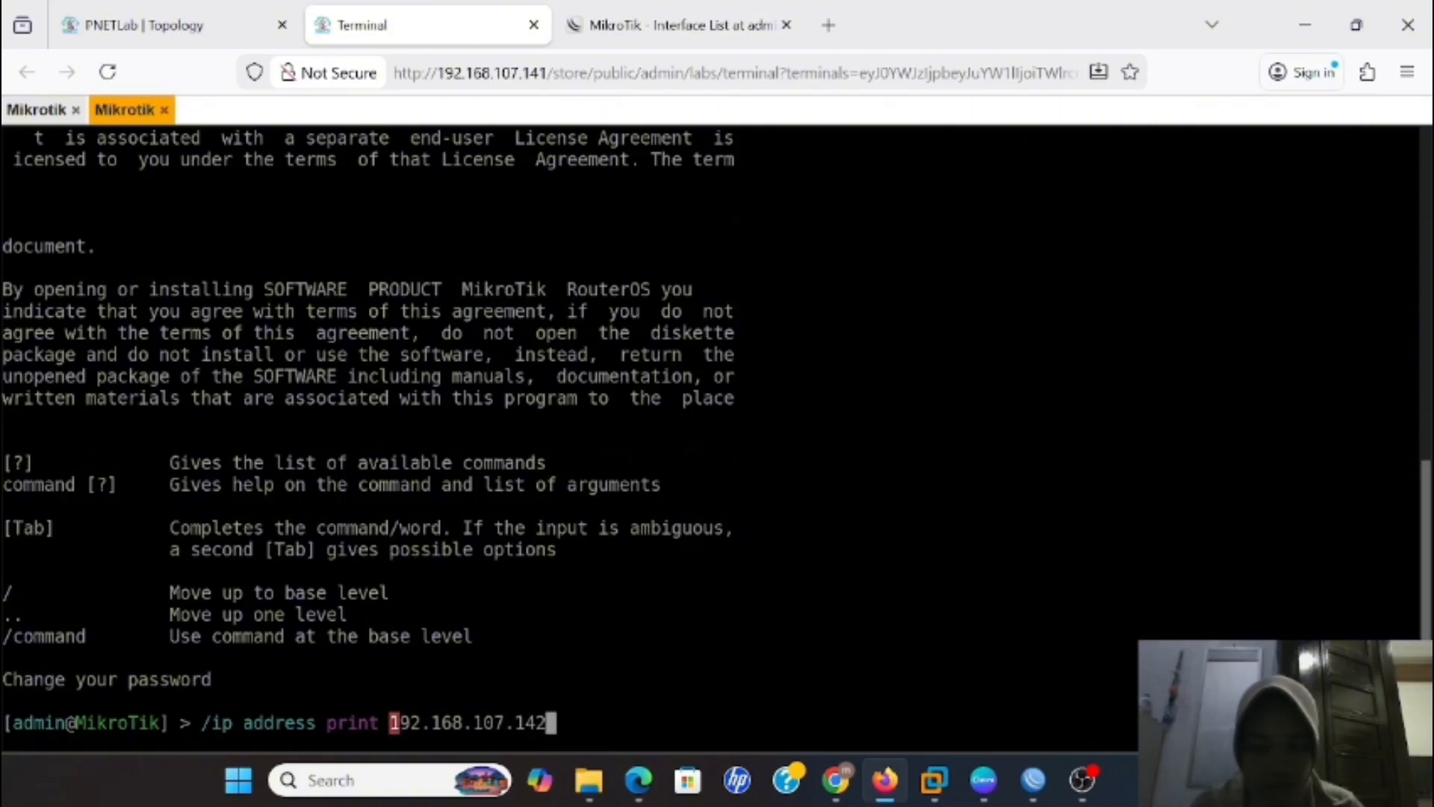
{"action": "key", "text": "Return"}
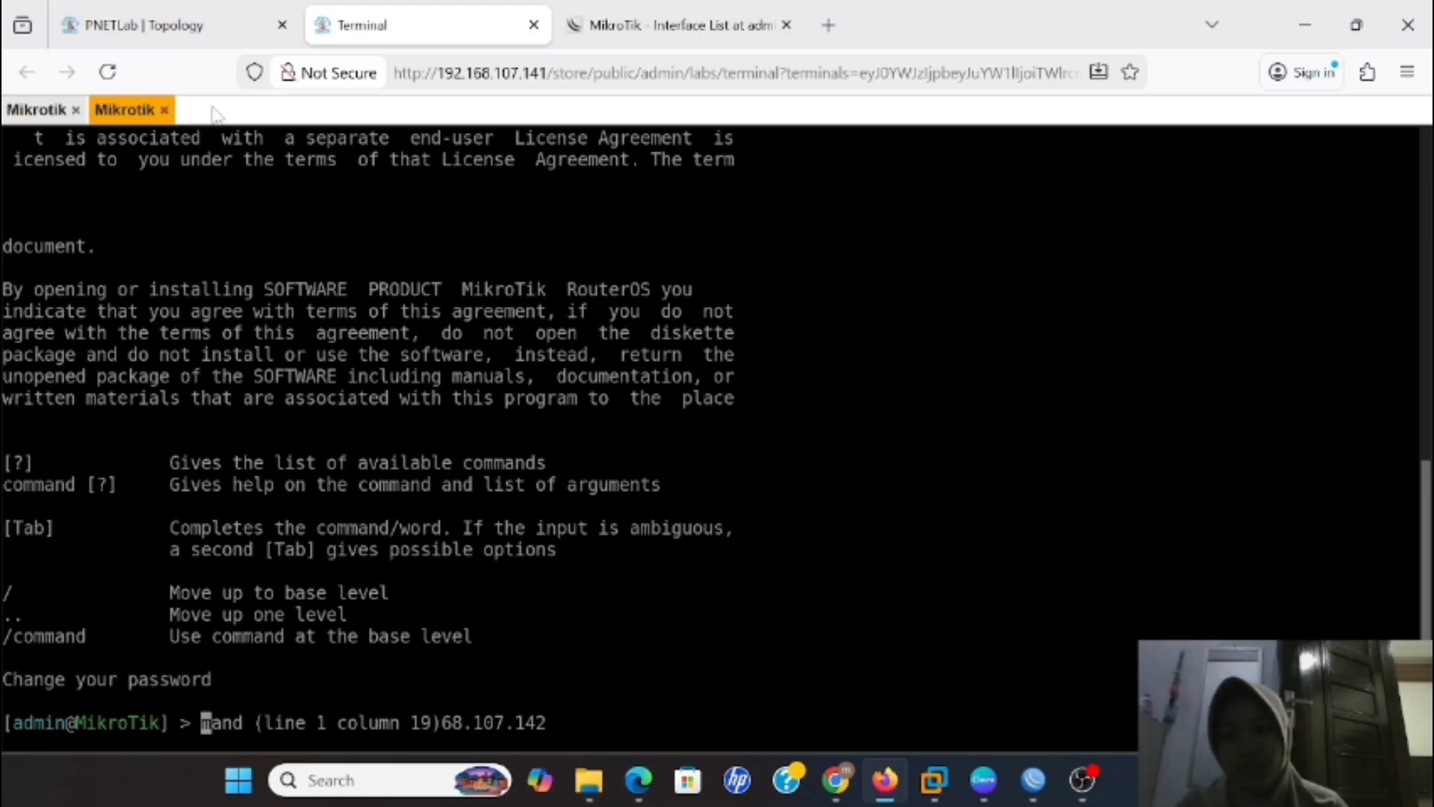
{"action": "left_click", "coordinate": [166, 110]}
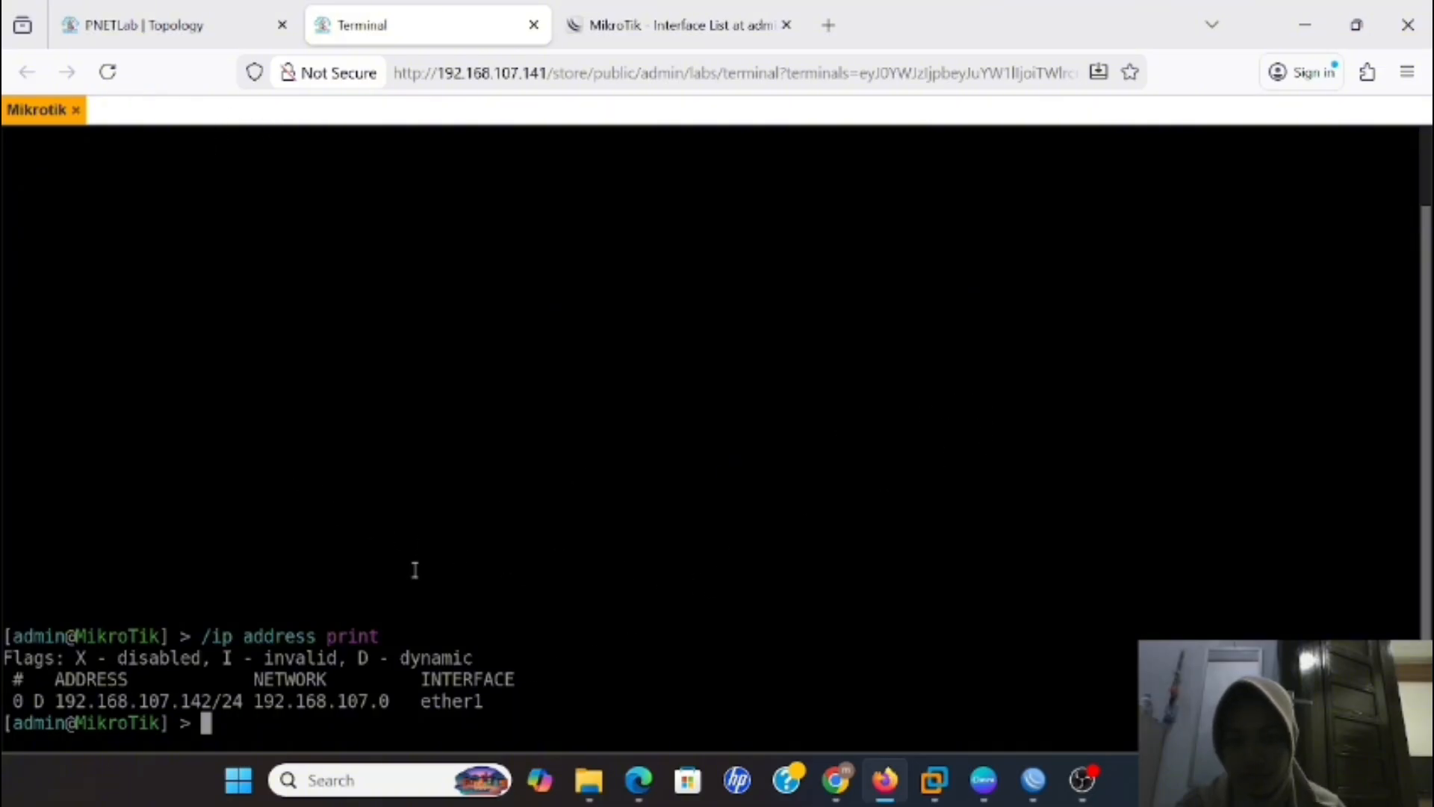
{"action": "left_click", "coordinate": [43, 114]}
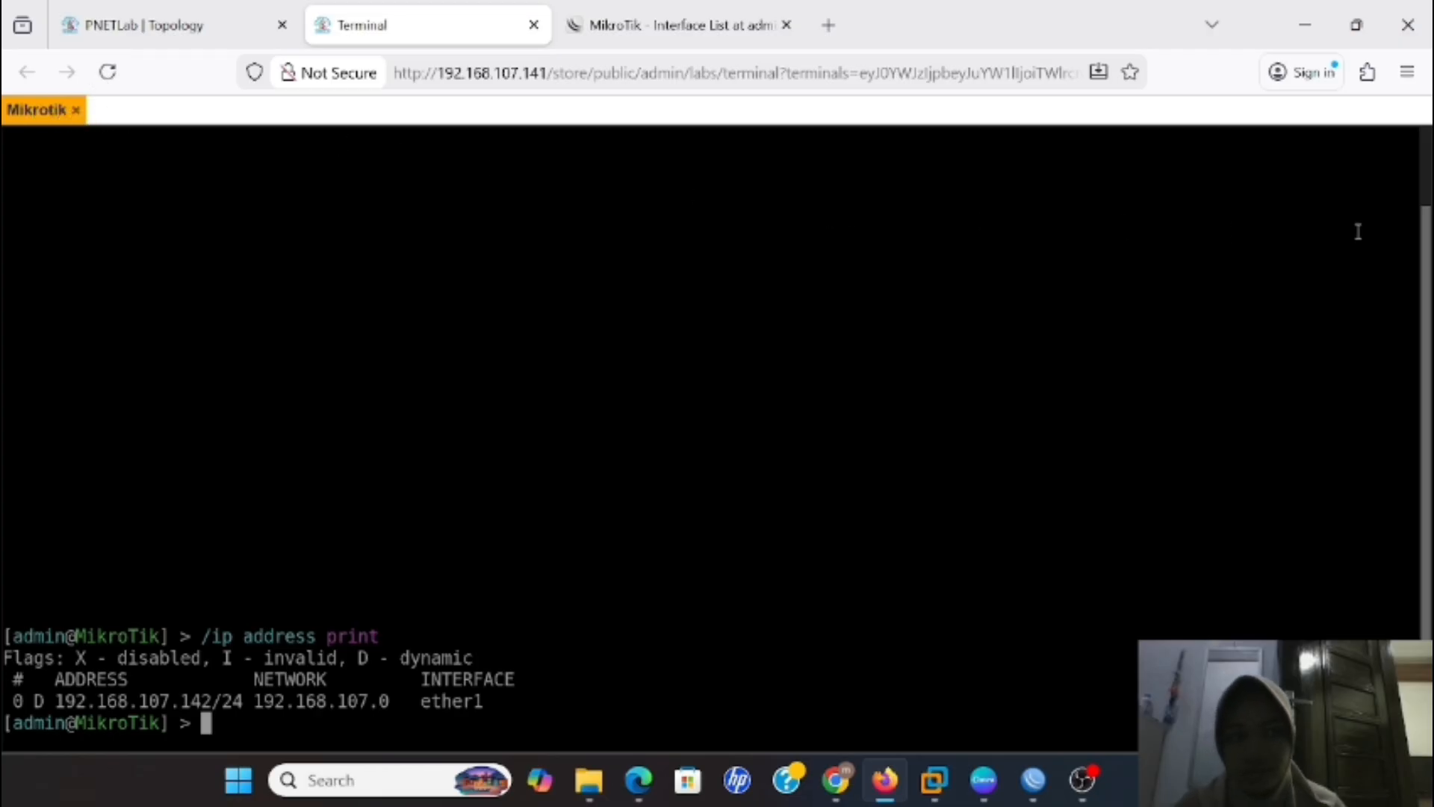
{"action": "left_click", "coordinate": [1306, 28]}
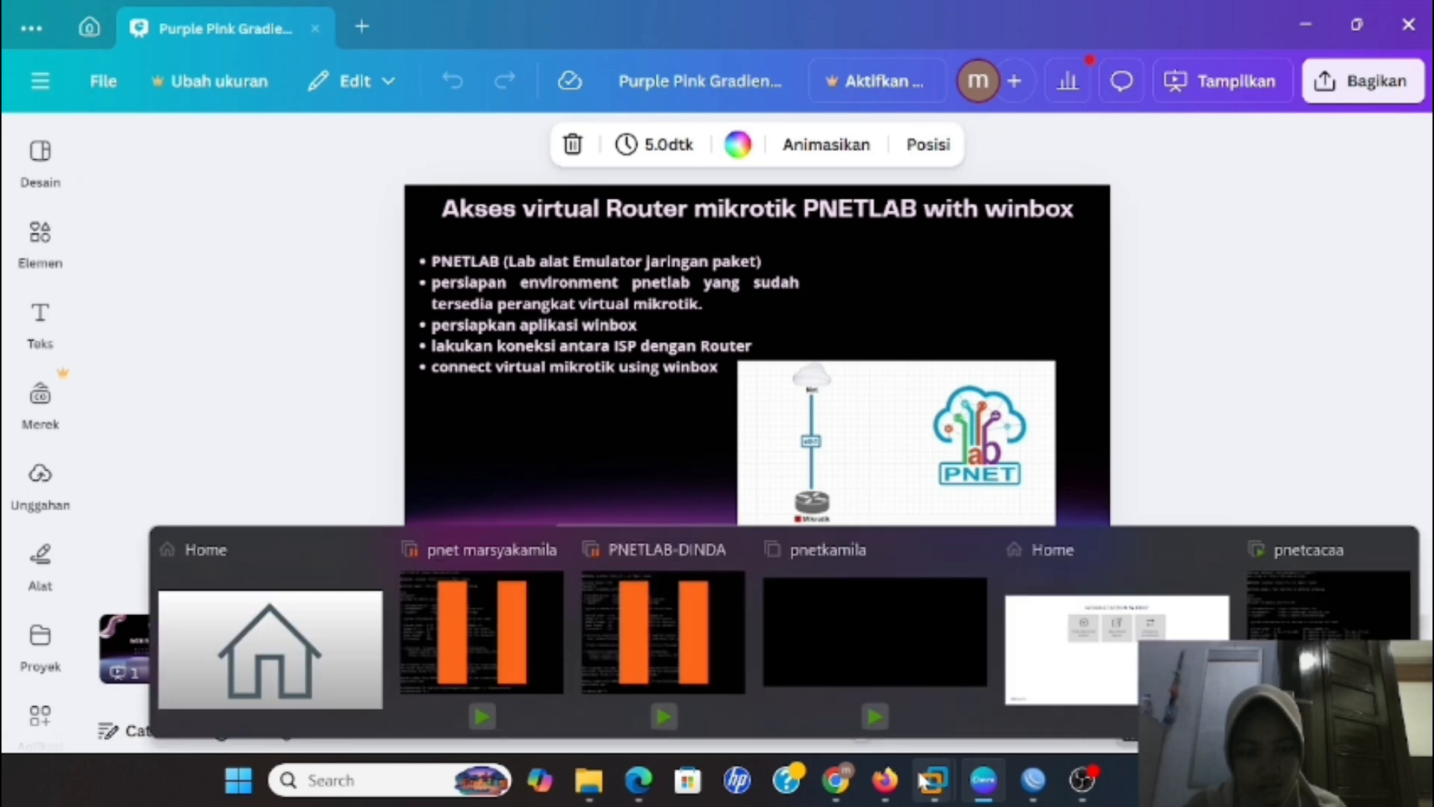
{"action": "mouse_move", "coordinate": [893, 782]}
{"action": "mouse_move", "coordinate": [879, 671]}
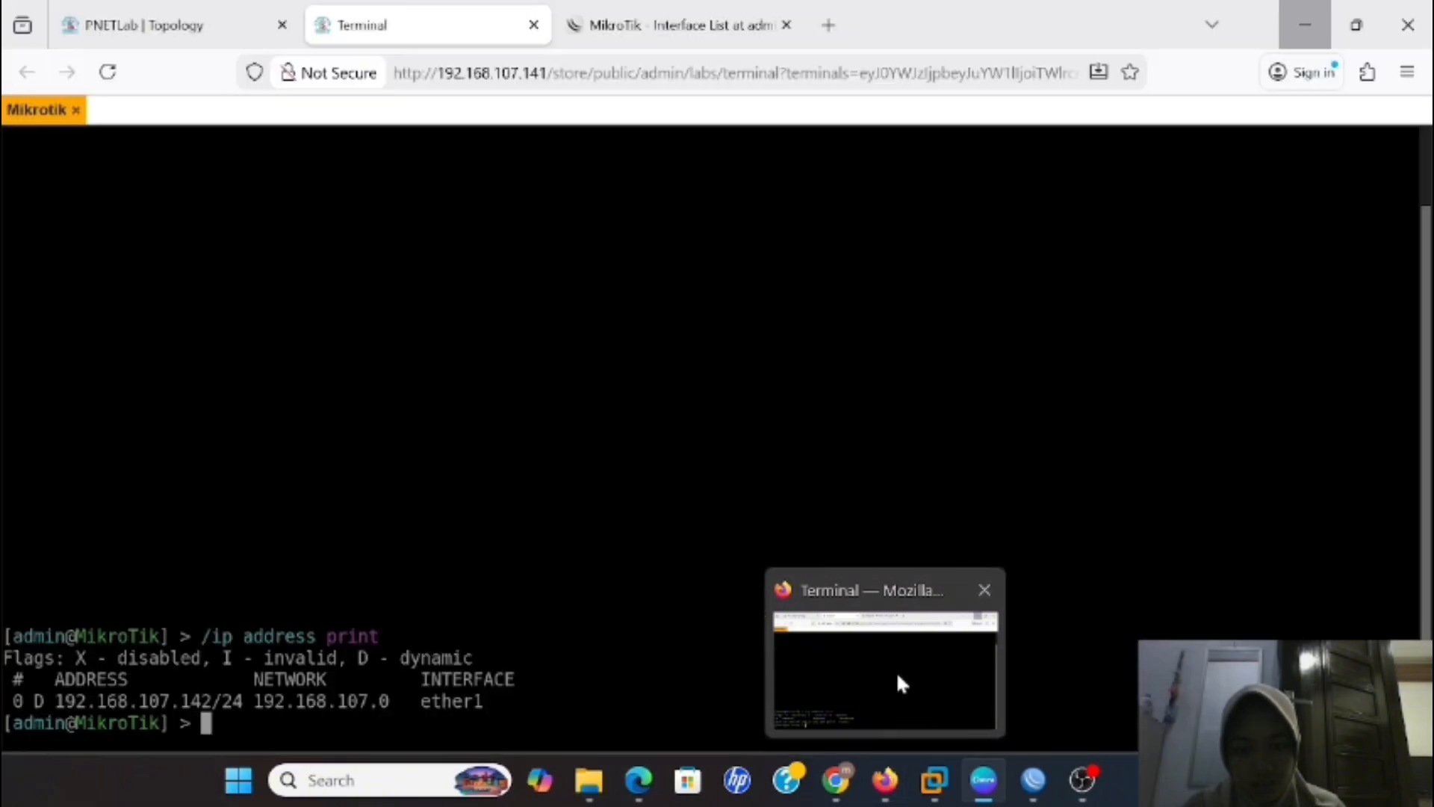
{"action": "left_click", "coordinate": [894, 671]}
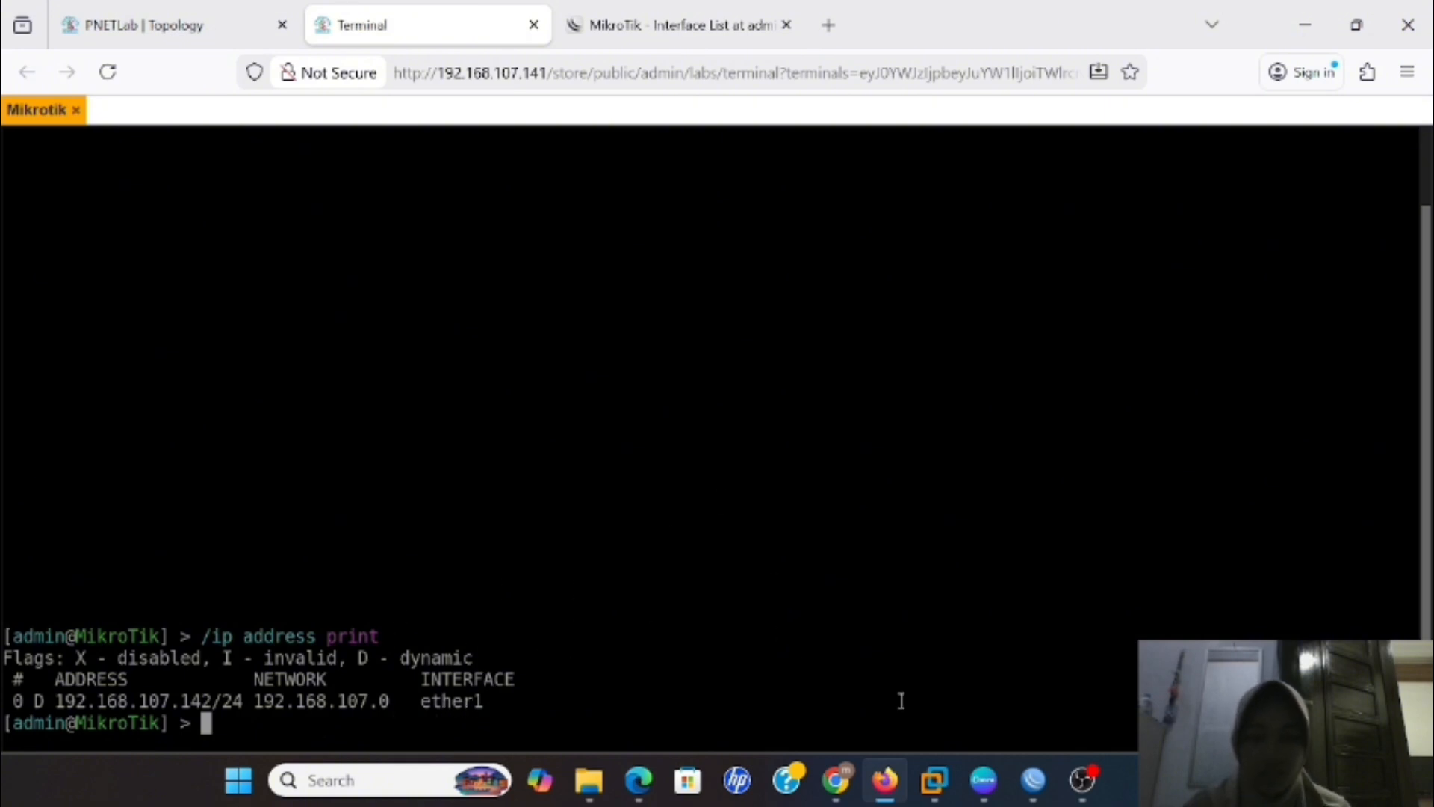
Switch to the Canva presentation, present it full screen from slide 6, and advance past the Mengakses Router With webfig slide to Tampilan Awal Webfig
{"action": "left_click", "coordinate": [986, 784]}
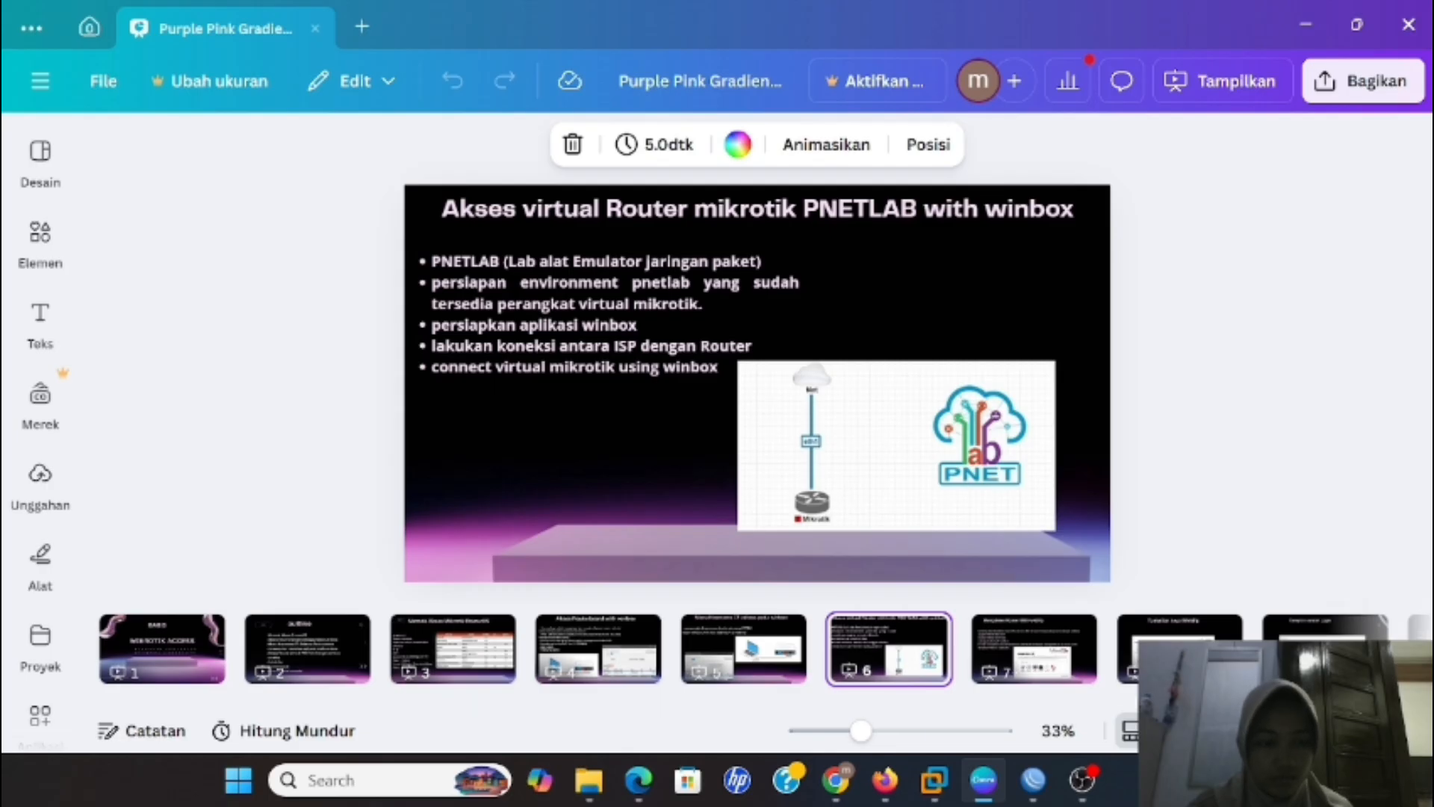
{"action": "left_click", "coordinate": [1344, 731]}
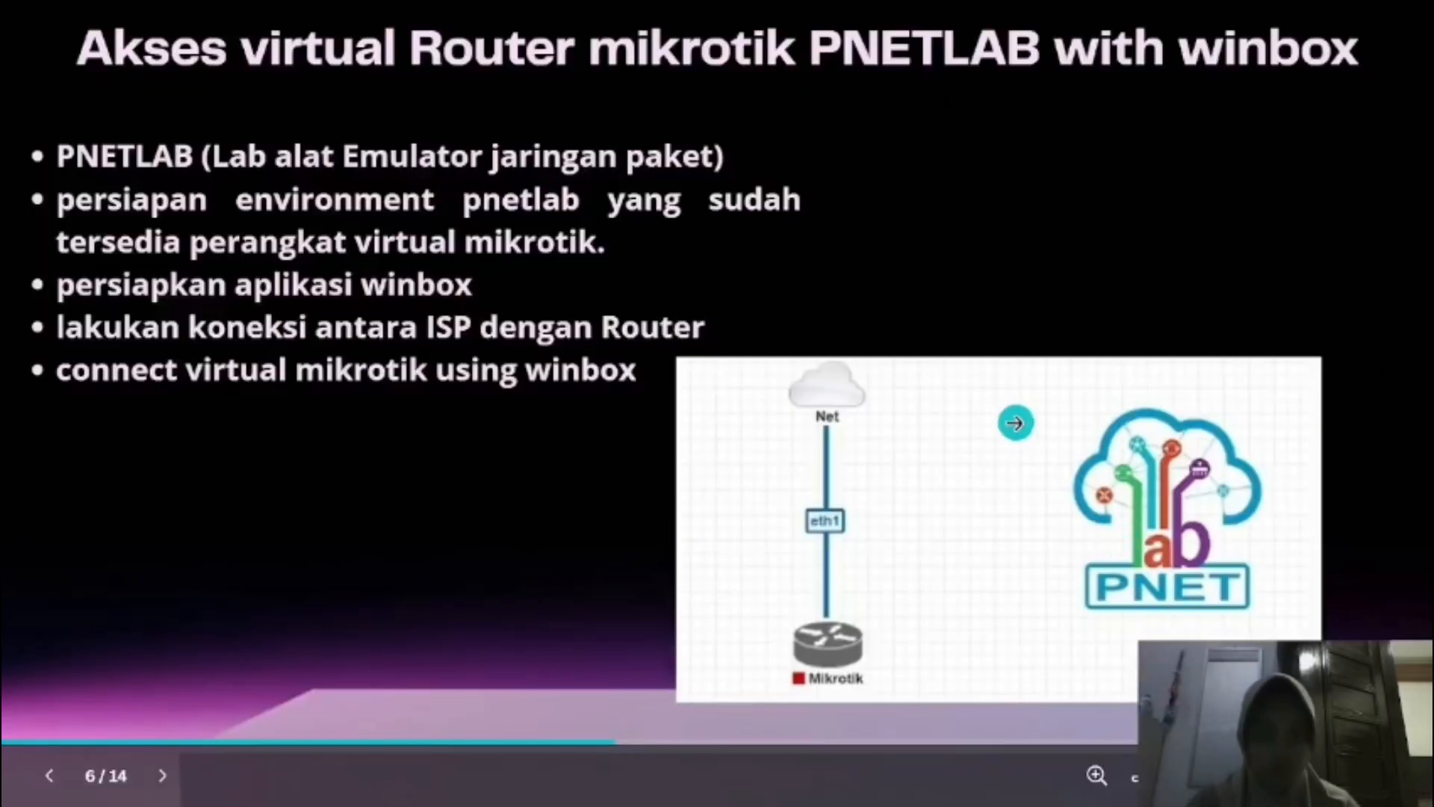
{"action": "key", "text": "Right"}
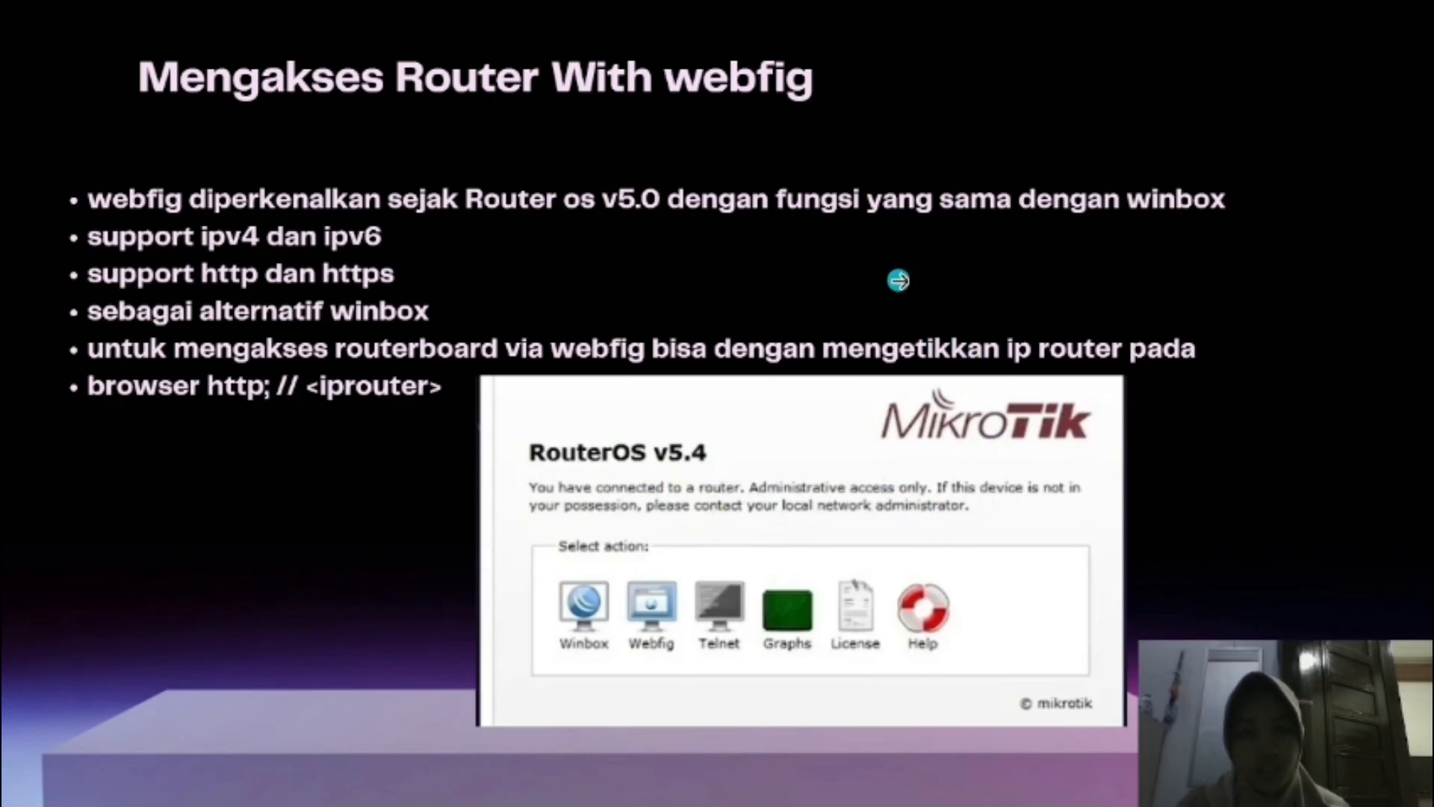
{"action": "left_click", "coordinate": [900, 281]}
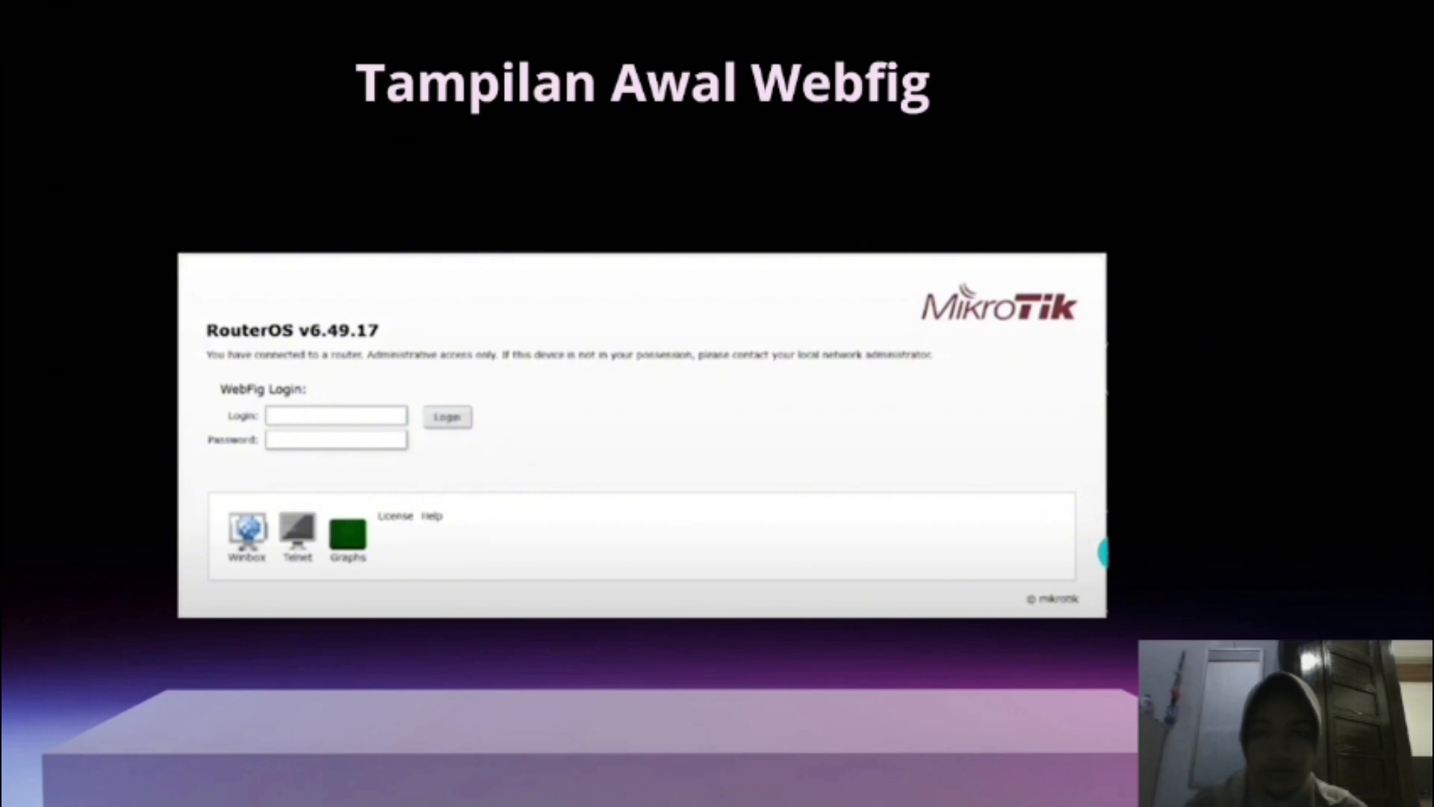